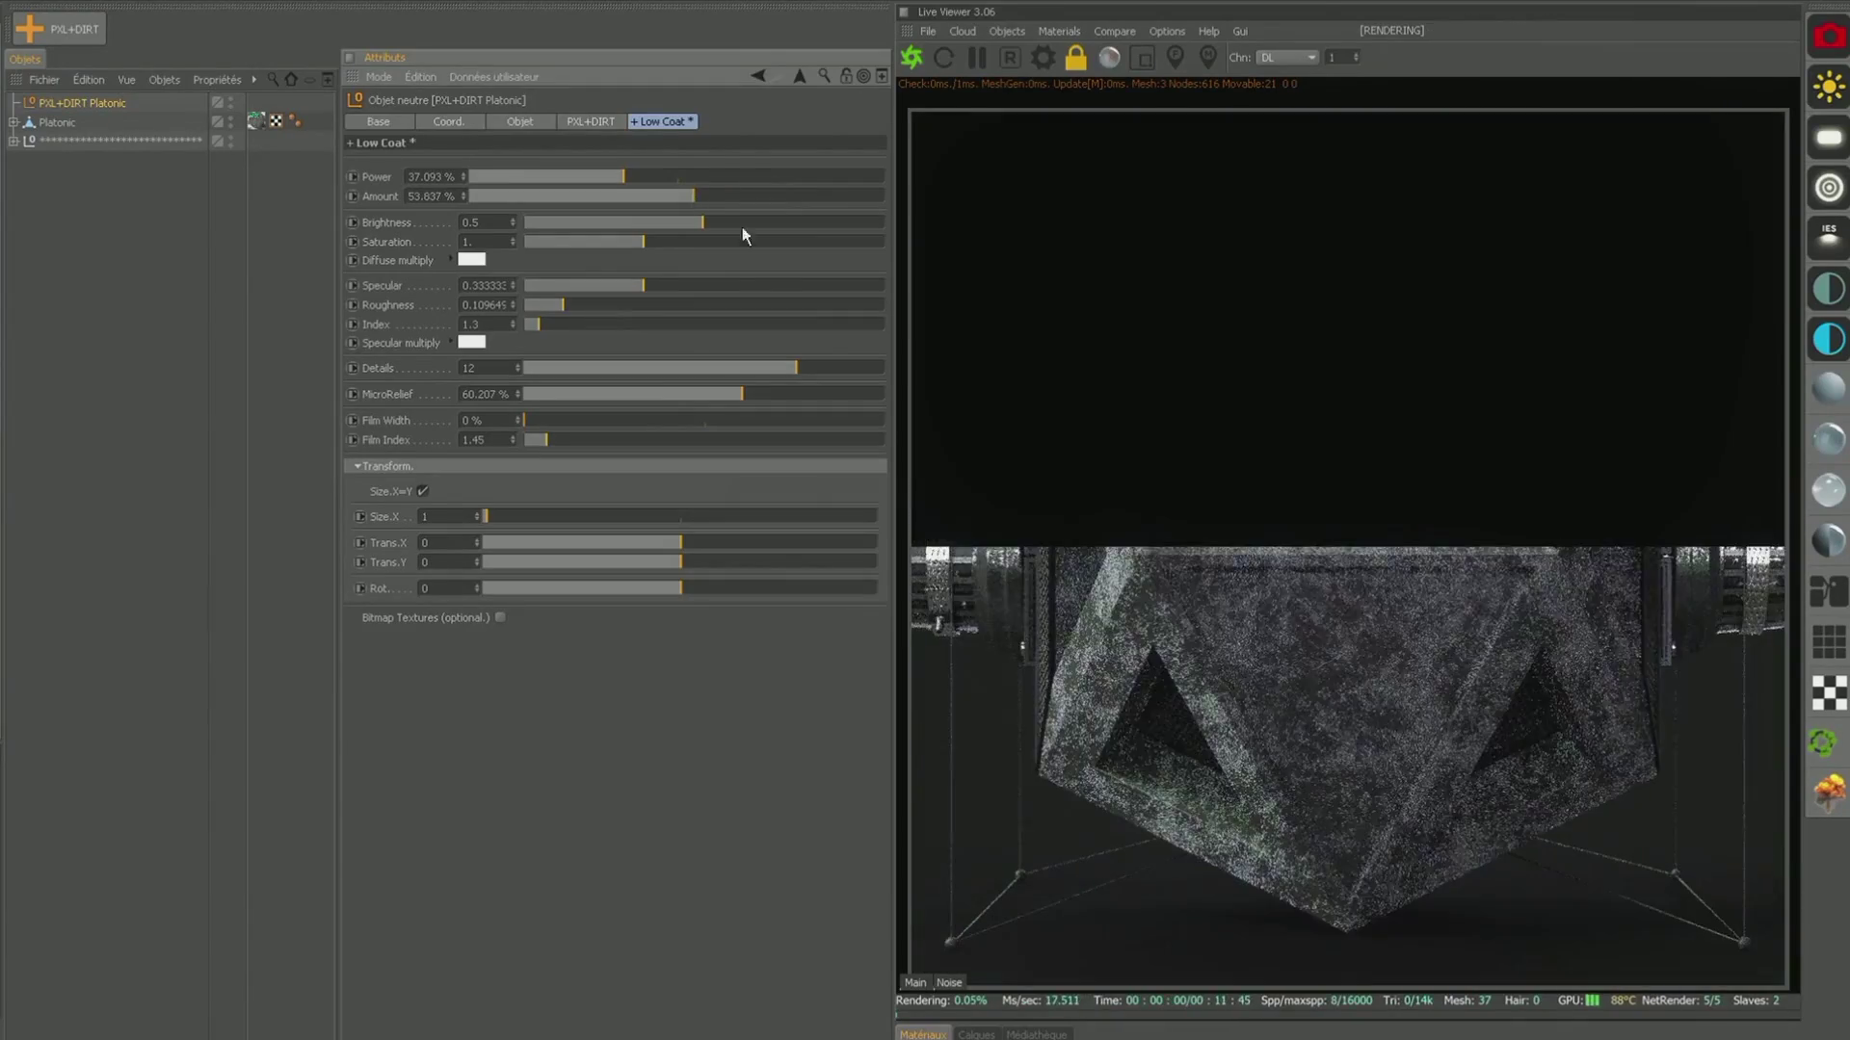
# Step: Darken the Low Coat to near-zero brightness, raise its gloss and micro relief, and set size to about 19
pyautogui.moveTo(643, 286); pyautogui.dragTo(712, 285)
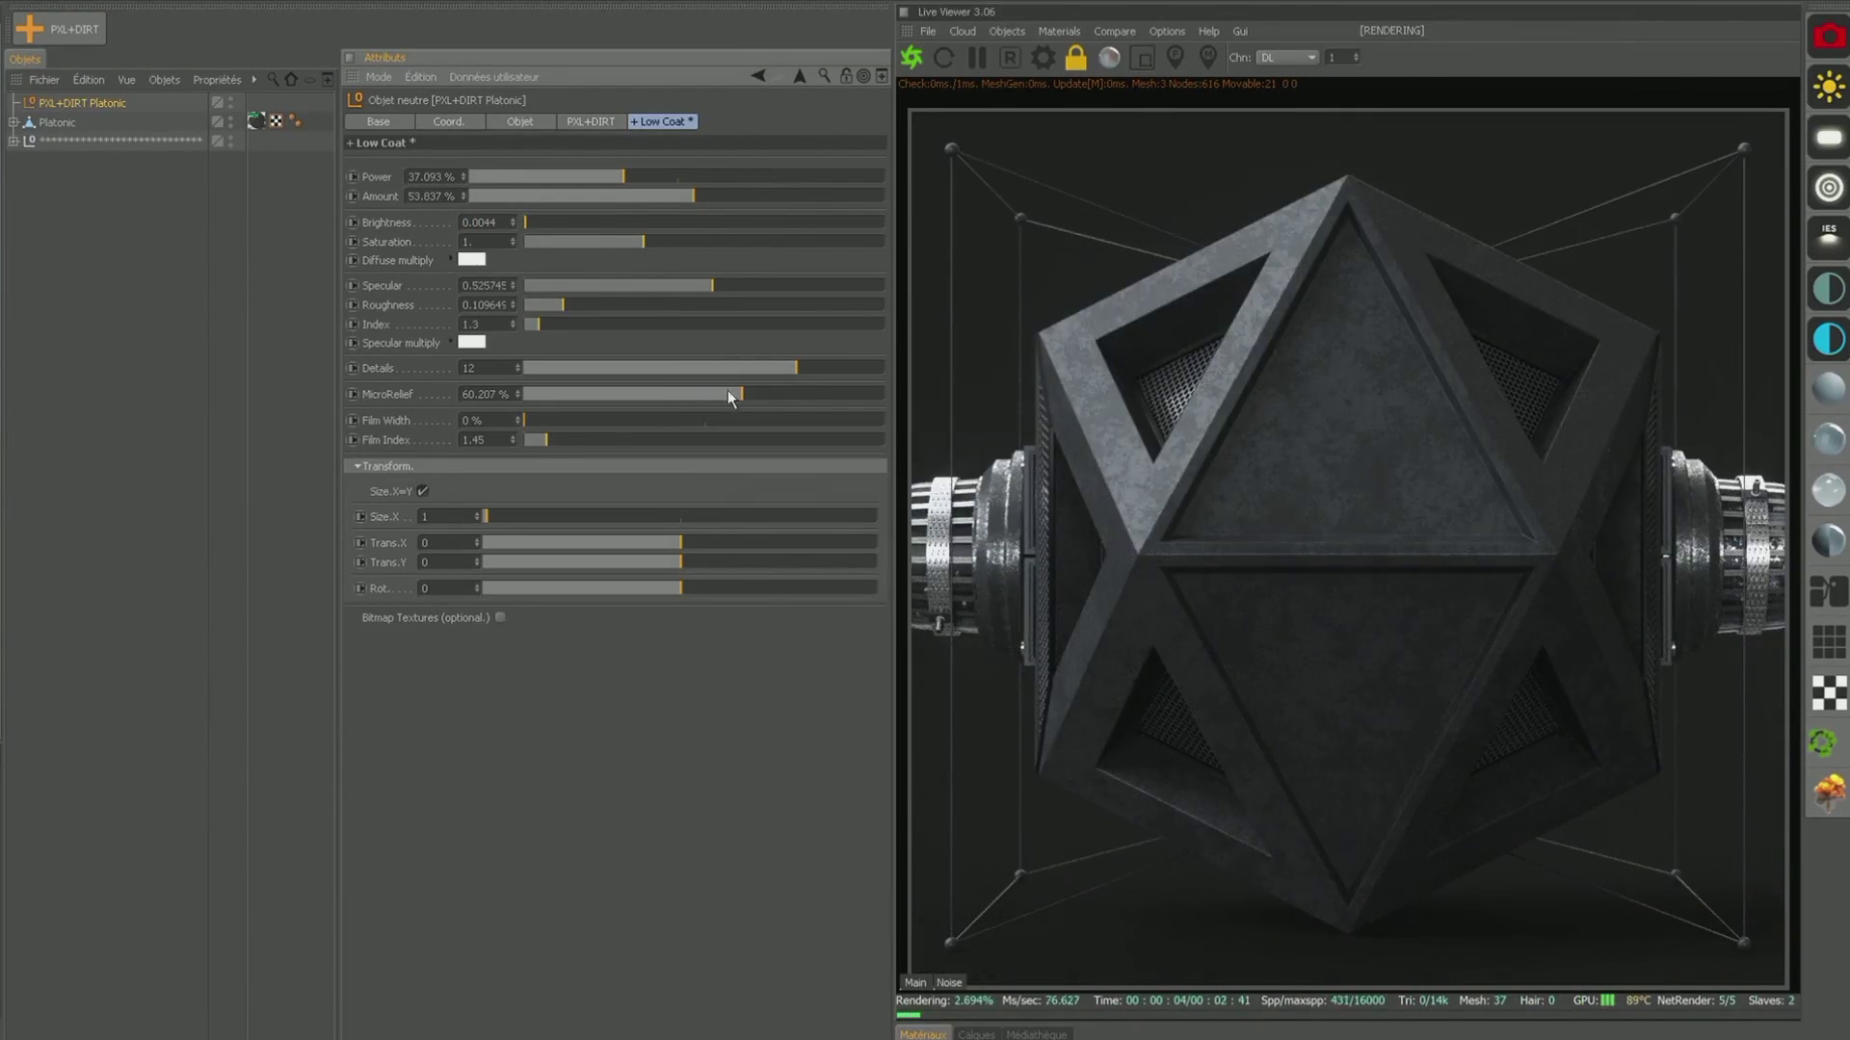
pyautogui.moveTo(731, 398); pyautogui.dragTo(752, 395)
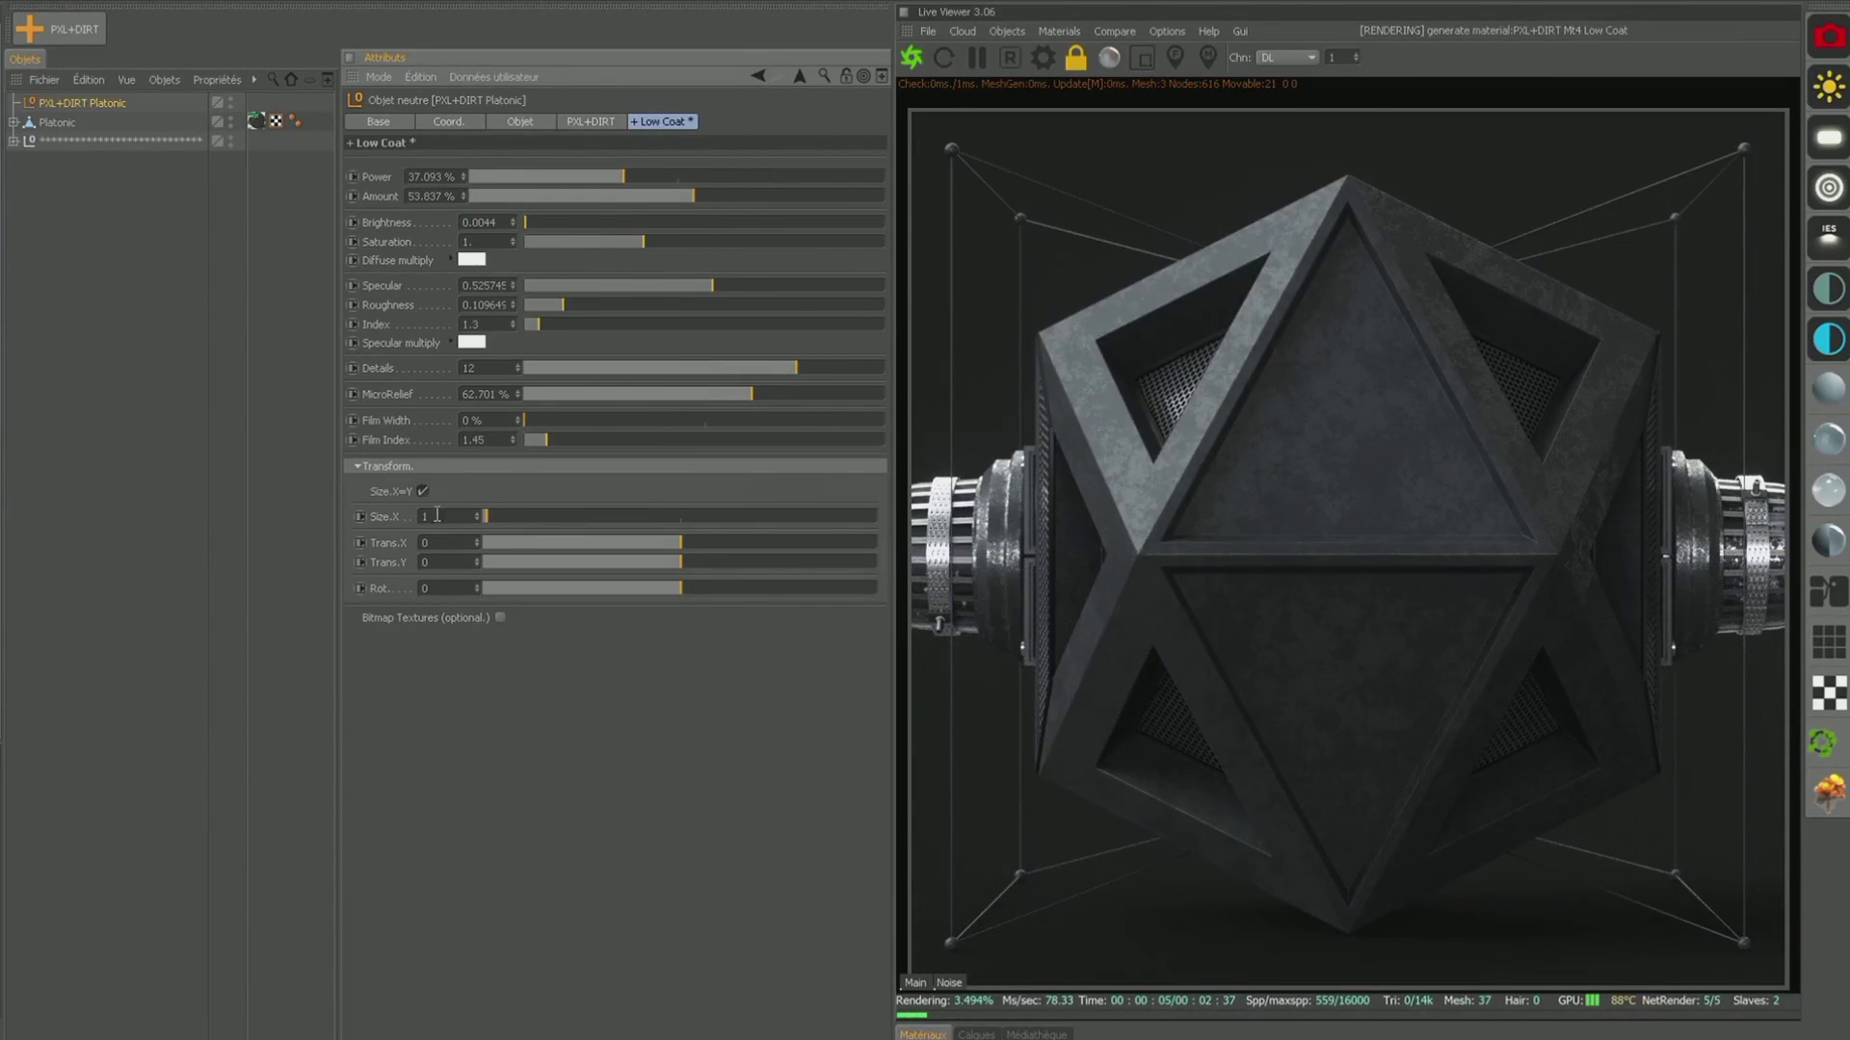
pyautogui.click(557, 516)
pyautogui.moveTo(707, 285); pyautogui.dragTo(702, 285)
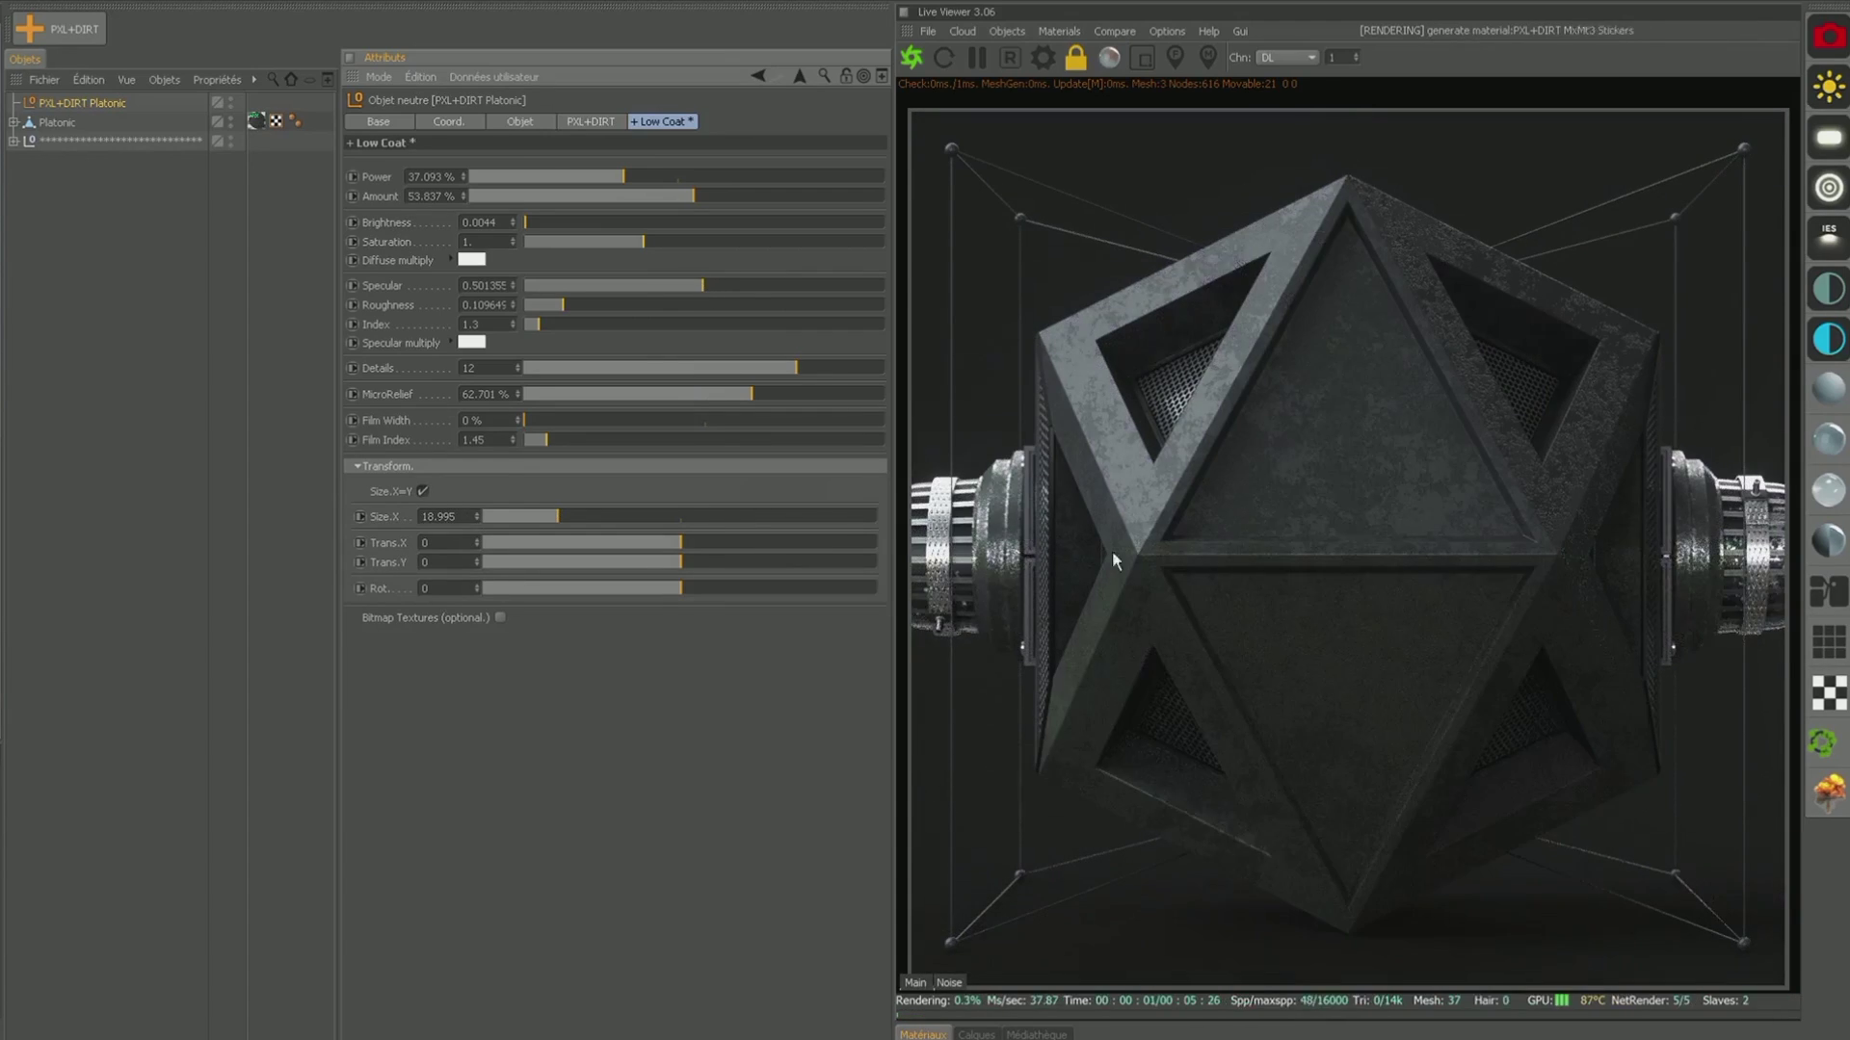
# Step: Add a Scratch layer to the PXL+DIRT material and show its settings
pyautogui.click(605, 121)
pyautogui.click(721, 150)
pyautogui.click(732, 121)
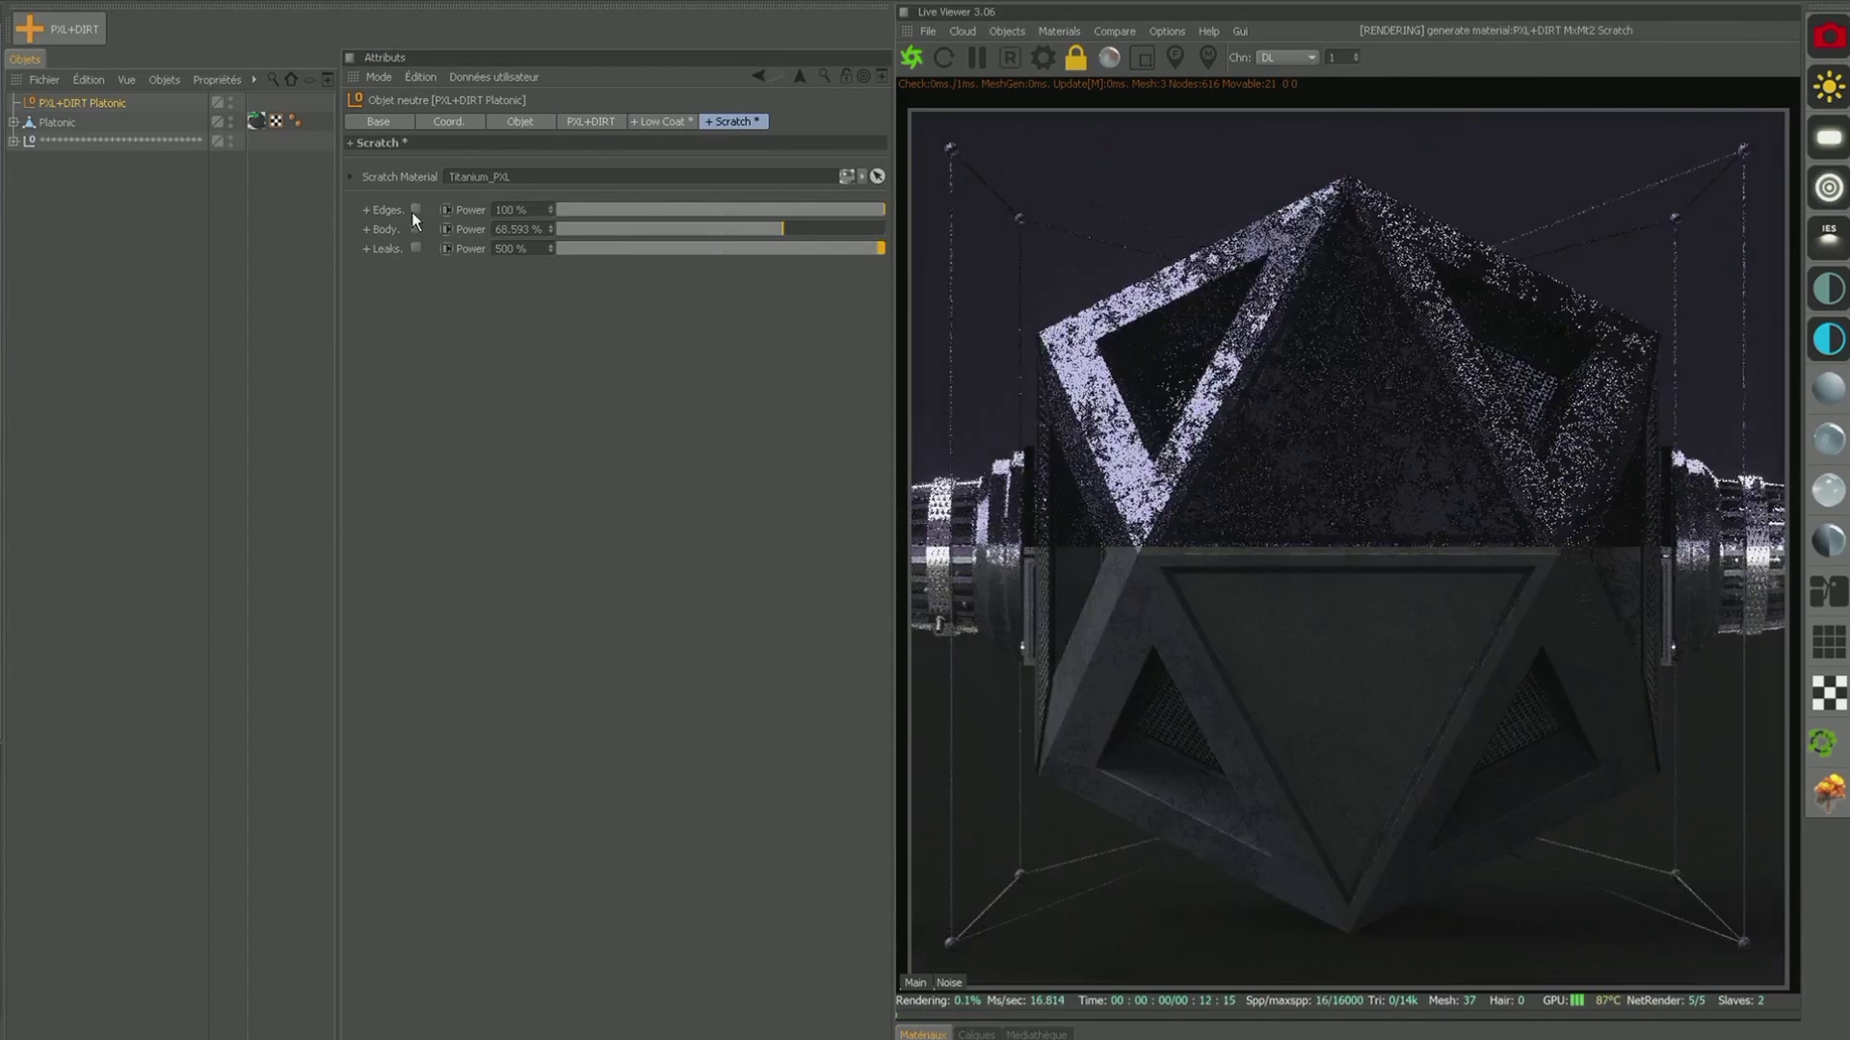
# Step: Enable edge scratches at about 42% and body scratches at about 30%
pyautogui.click(415, 209)
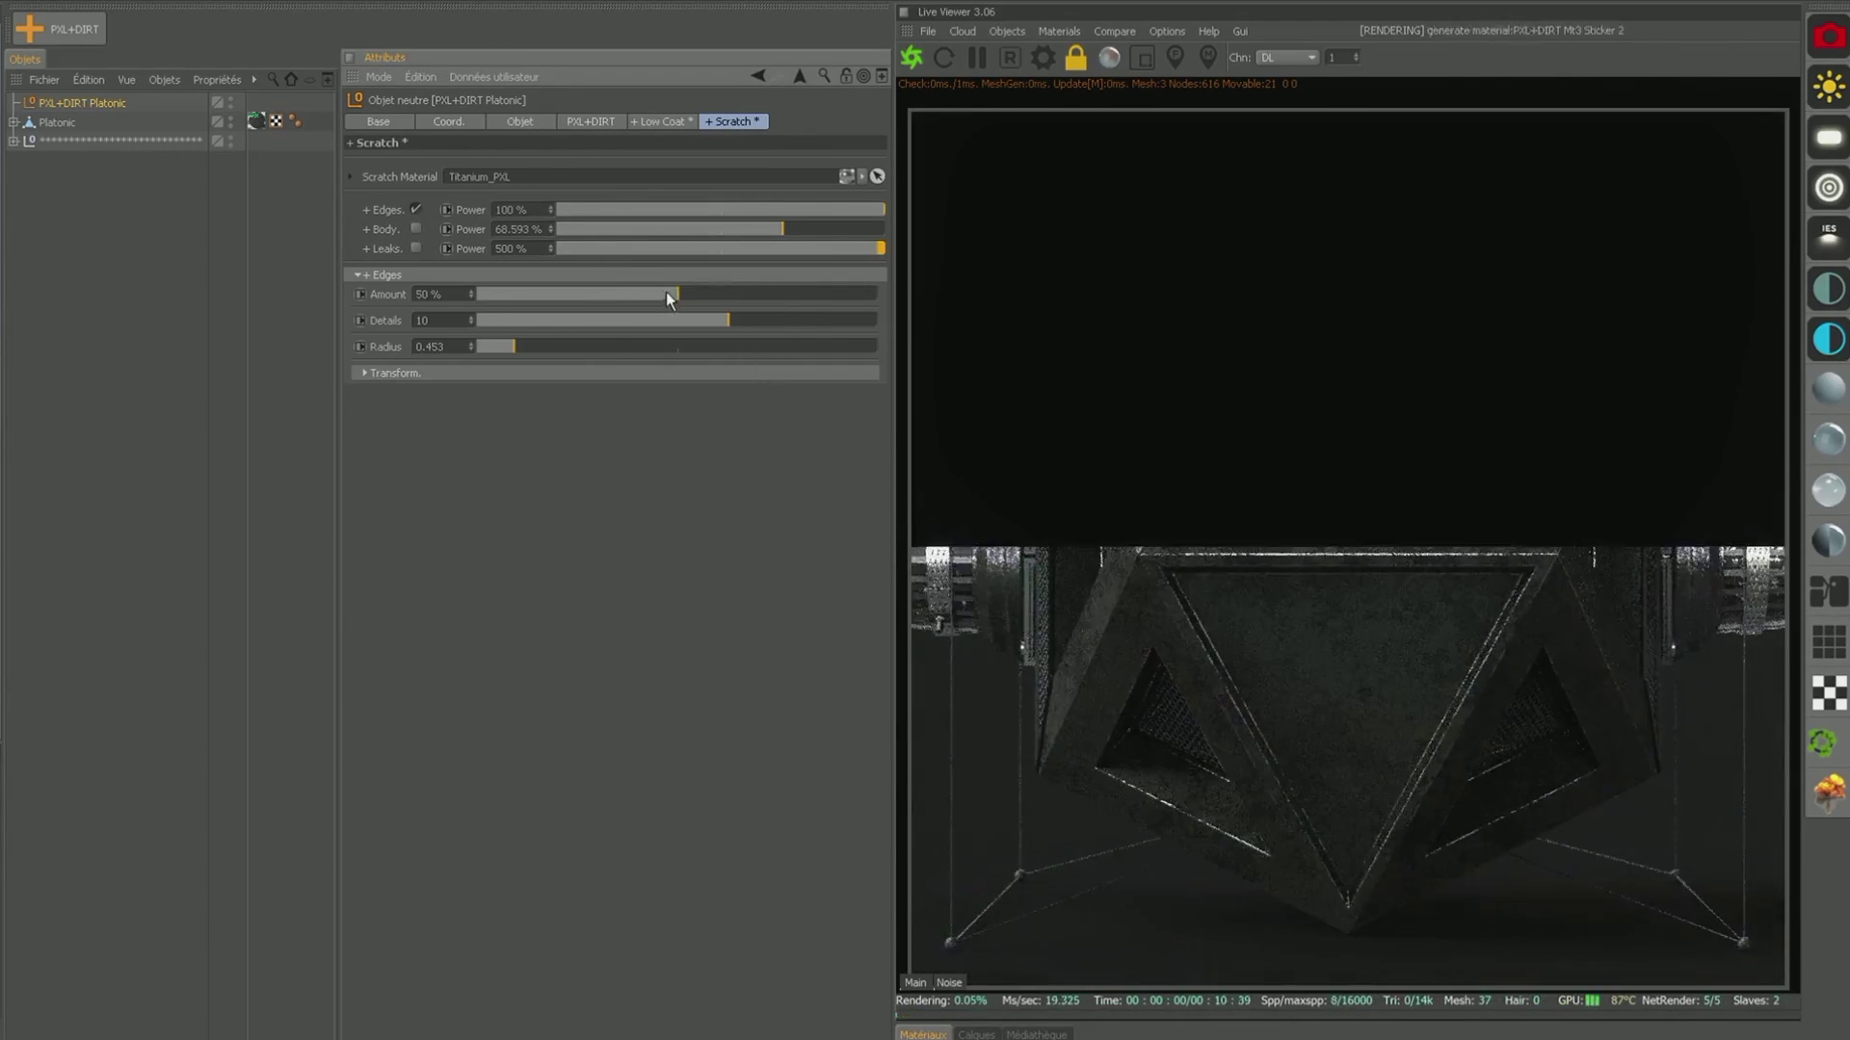
pyautogui.moveTo(667, 294); pyautogui.dragTo(646, 294)
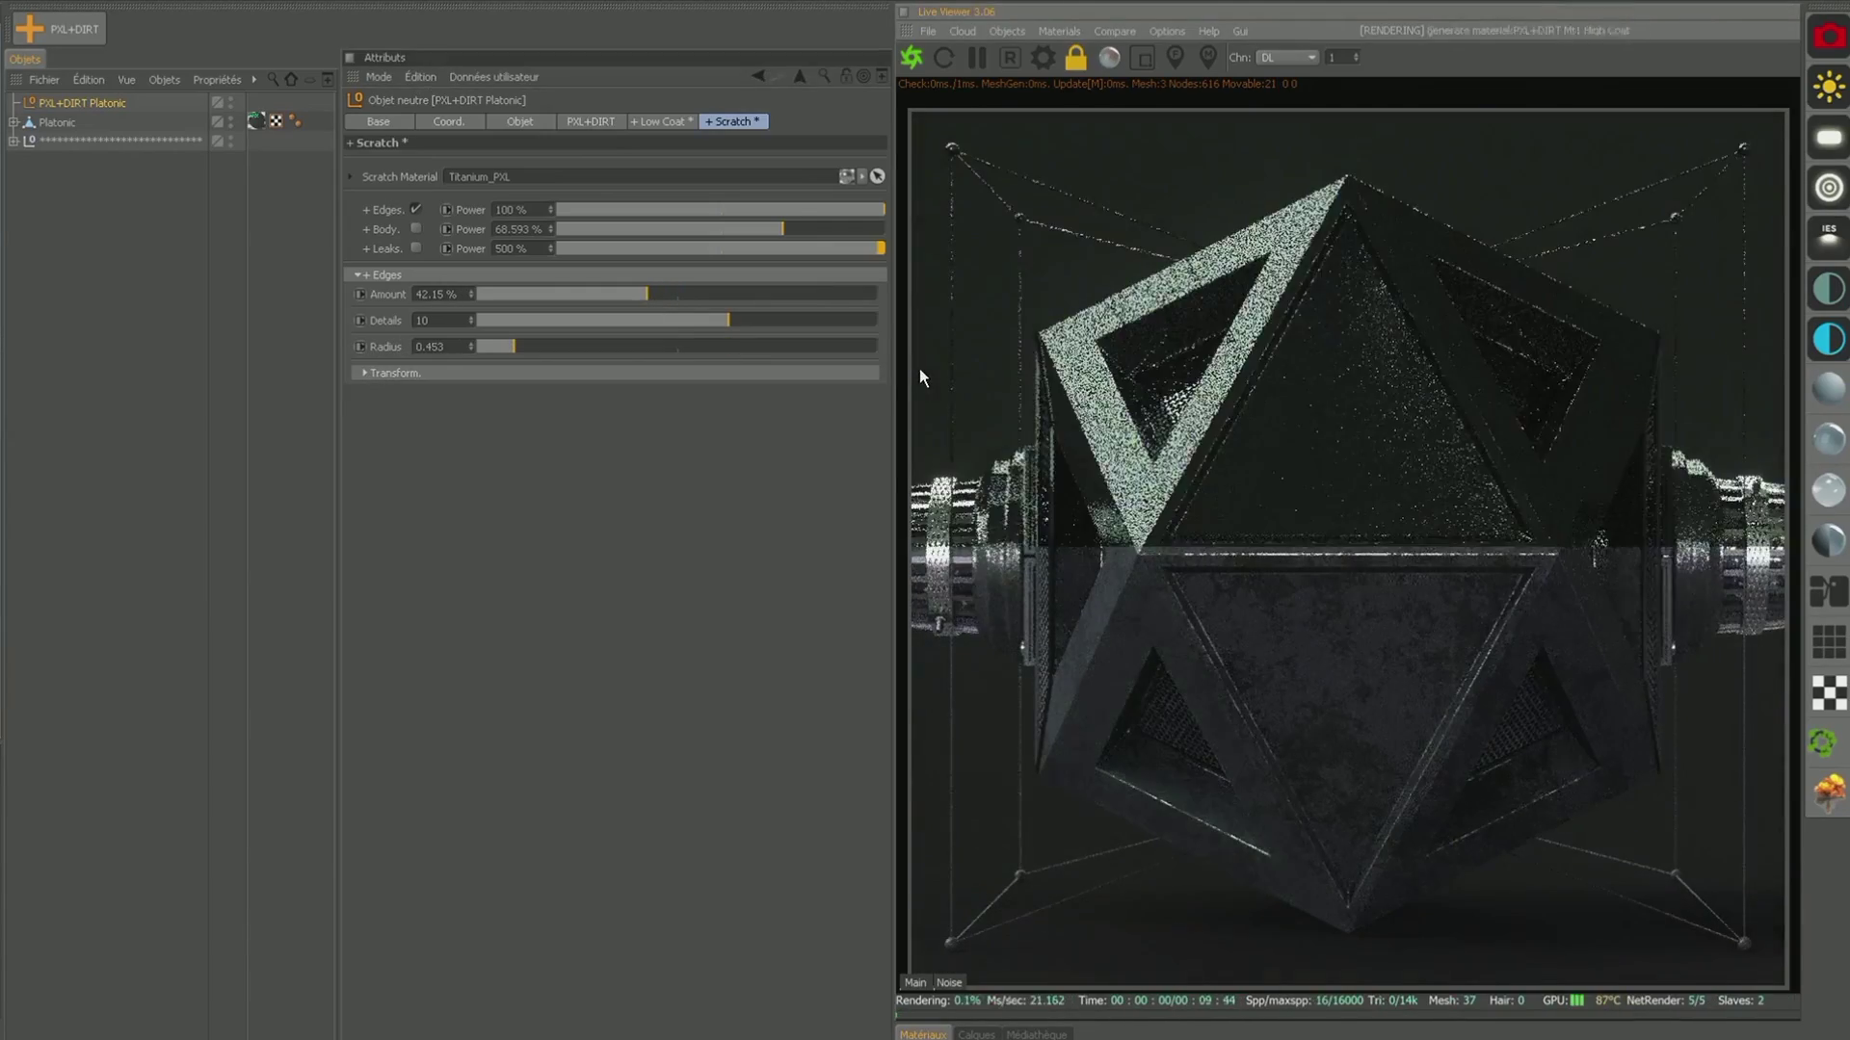
pyautogui.click(415, 230)
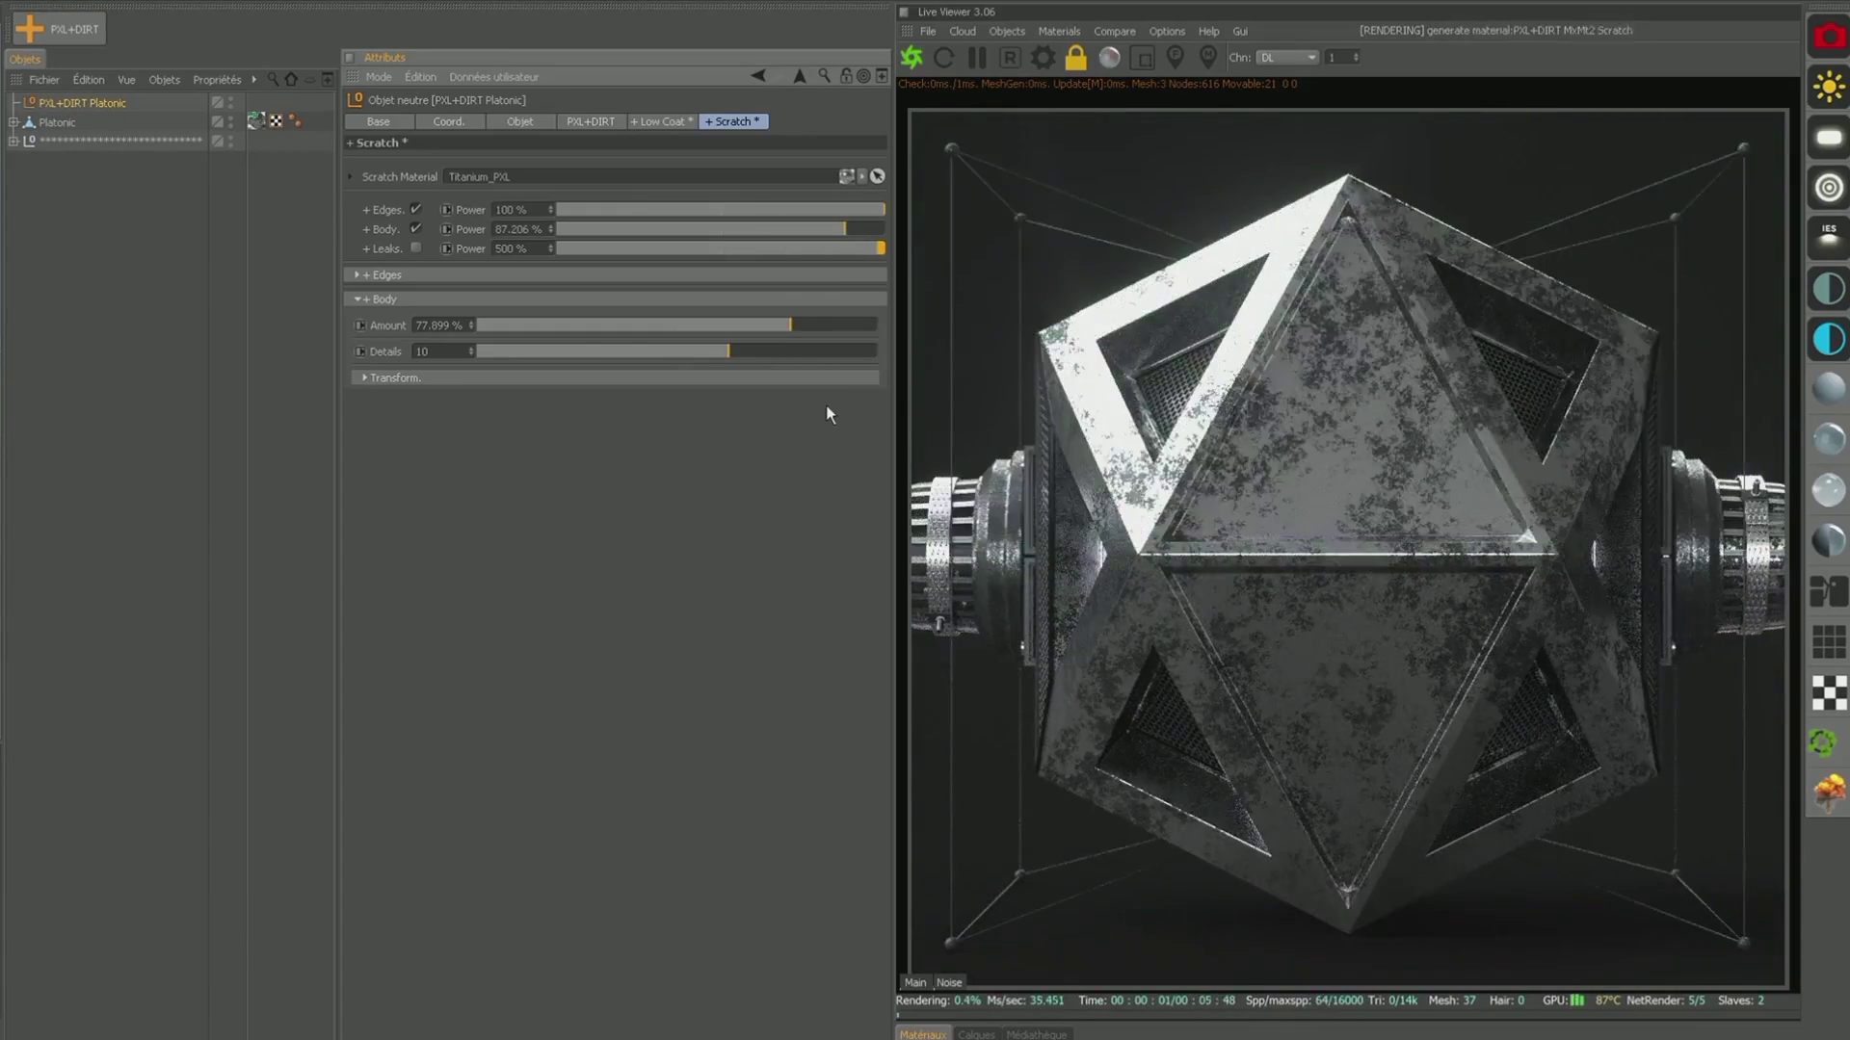
pyautogui.moveTo(804, 332); pyautogui.dragTo(638, 344)
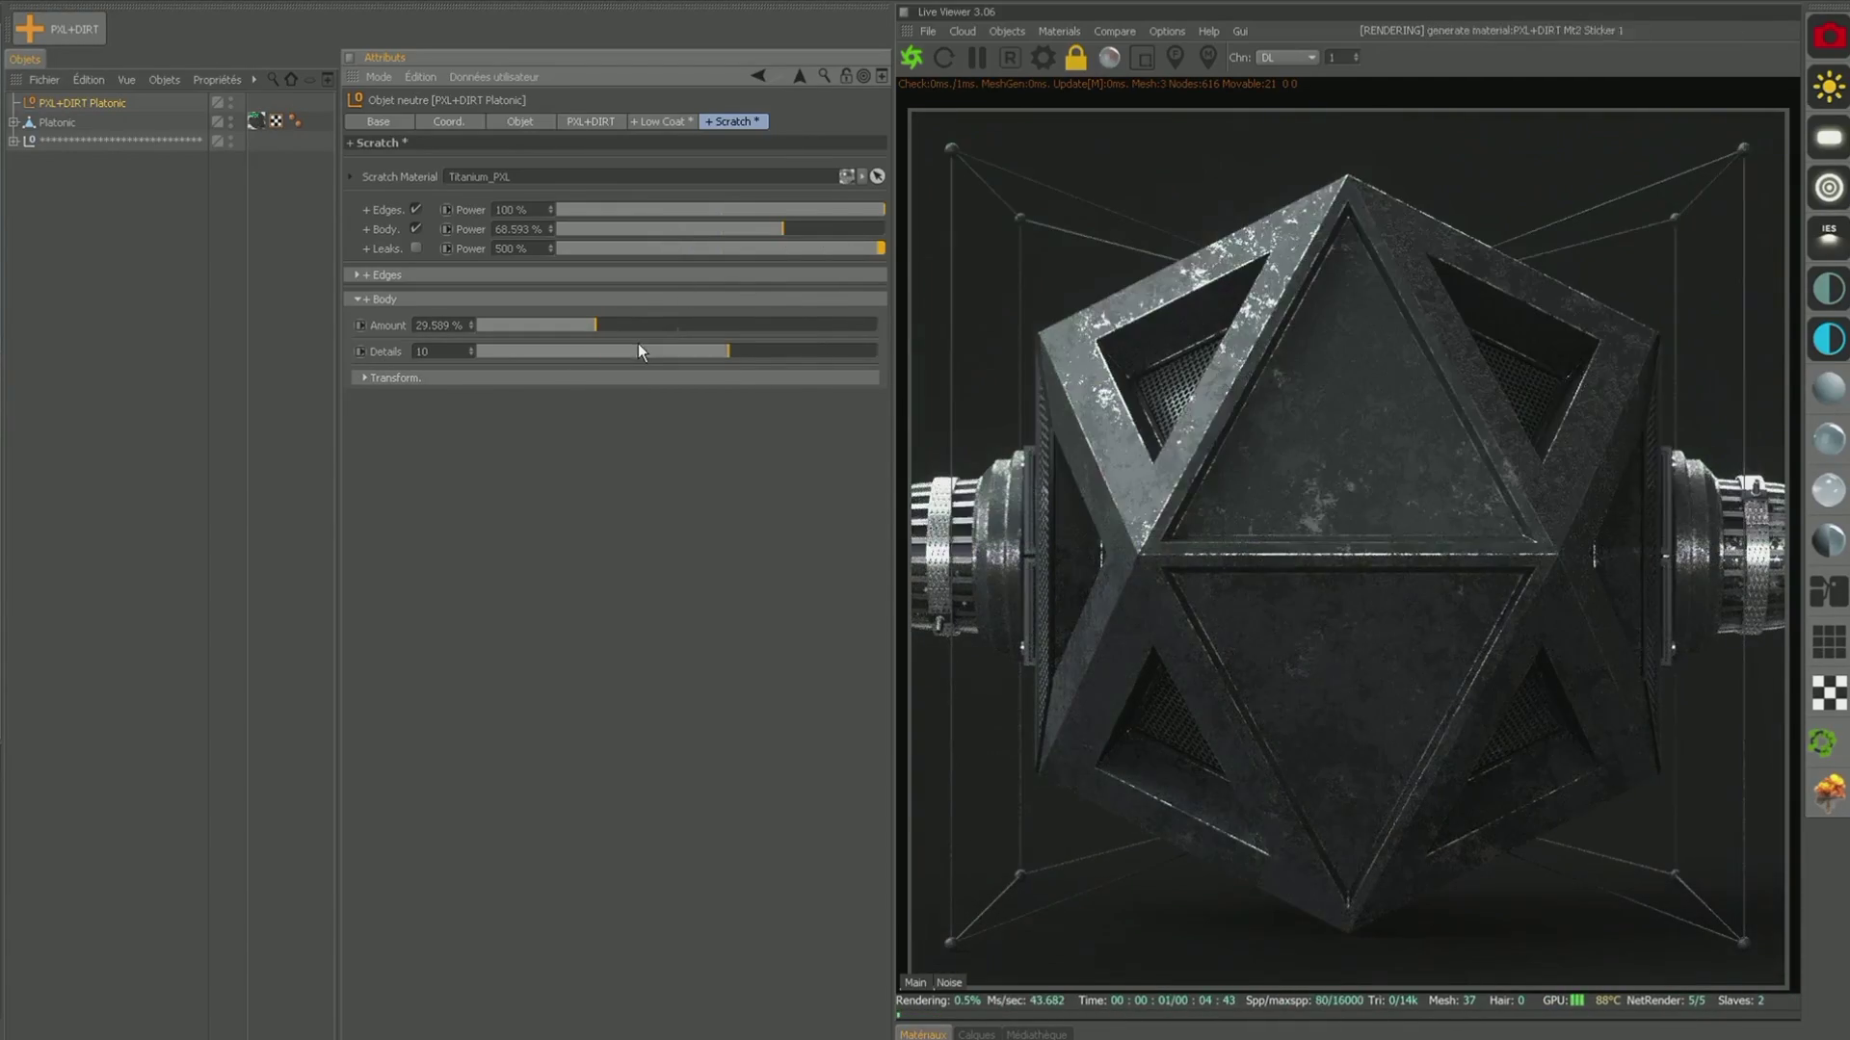
# Step: Enable leak streaks at about 56% amount with radius 7.367, keeping edges and body on
pyautogui.click(416, 229)
pyautogui.click(416, 249)
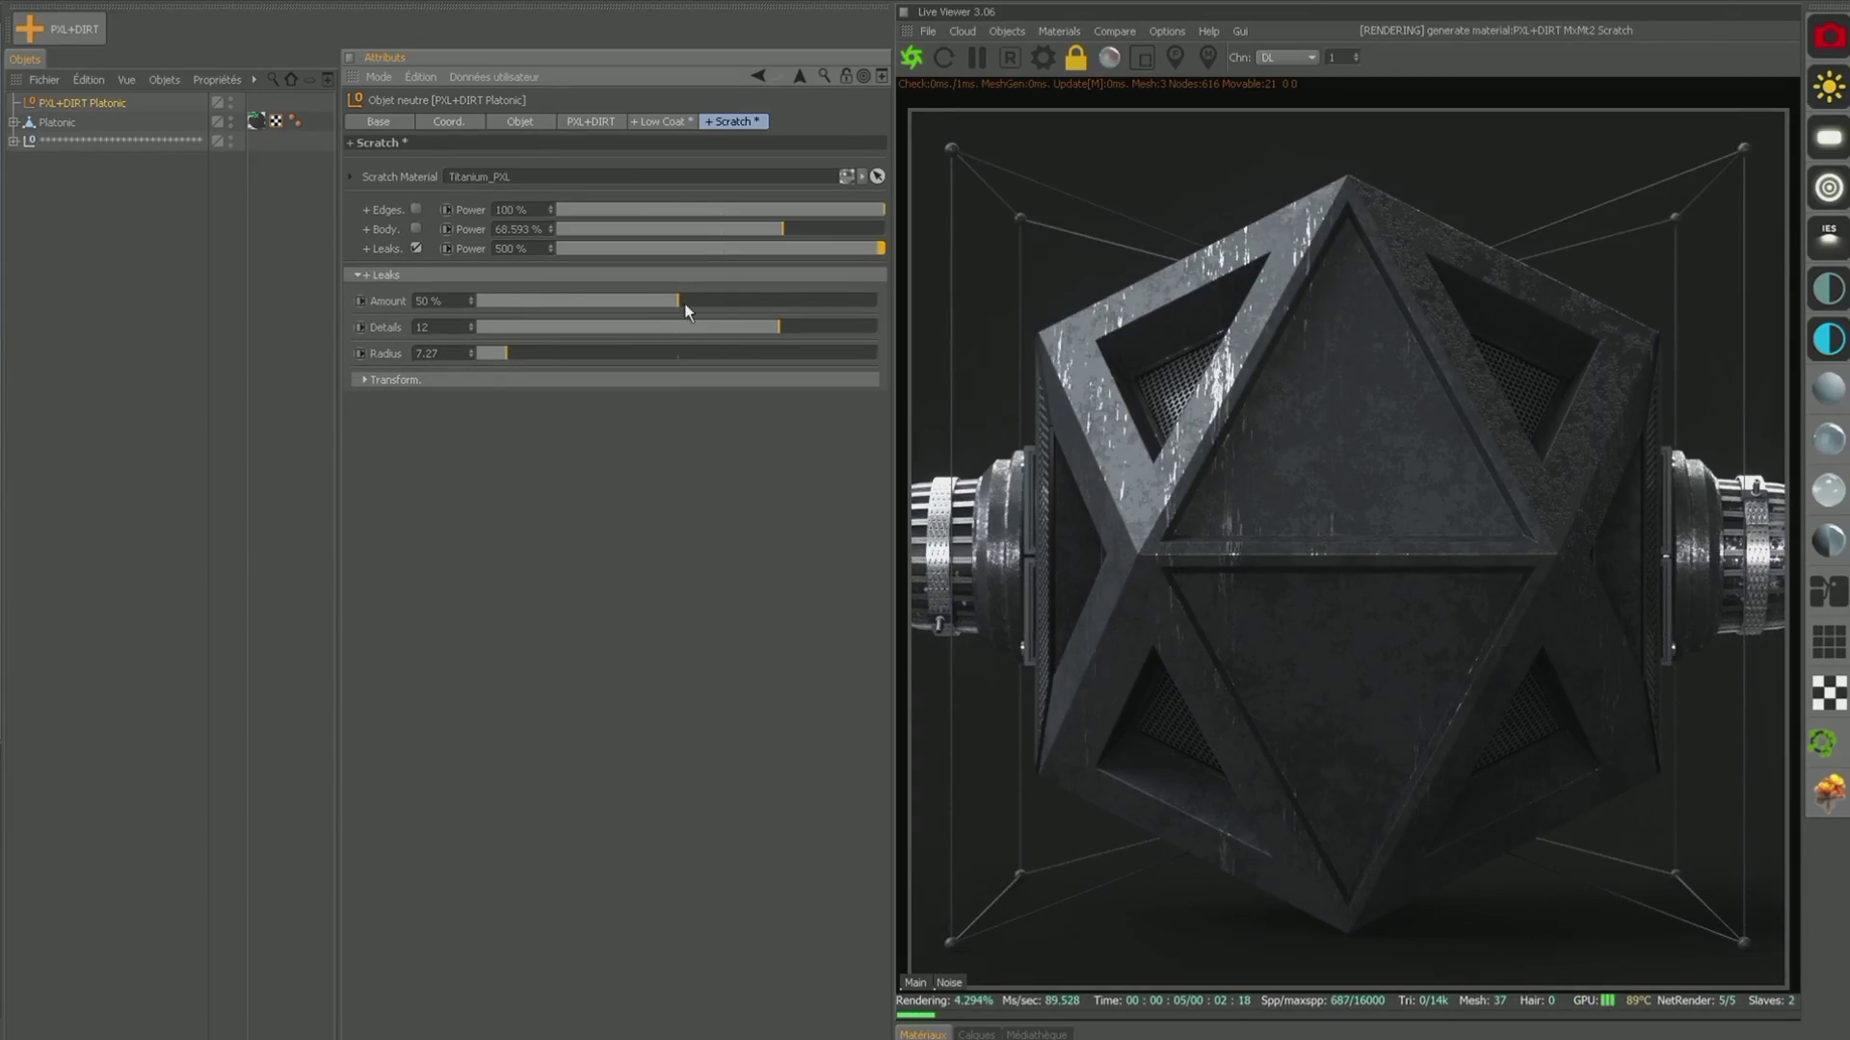
pyautogui.moveTo(687, 310); pyautogui.dragTo(702, 304)
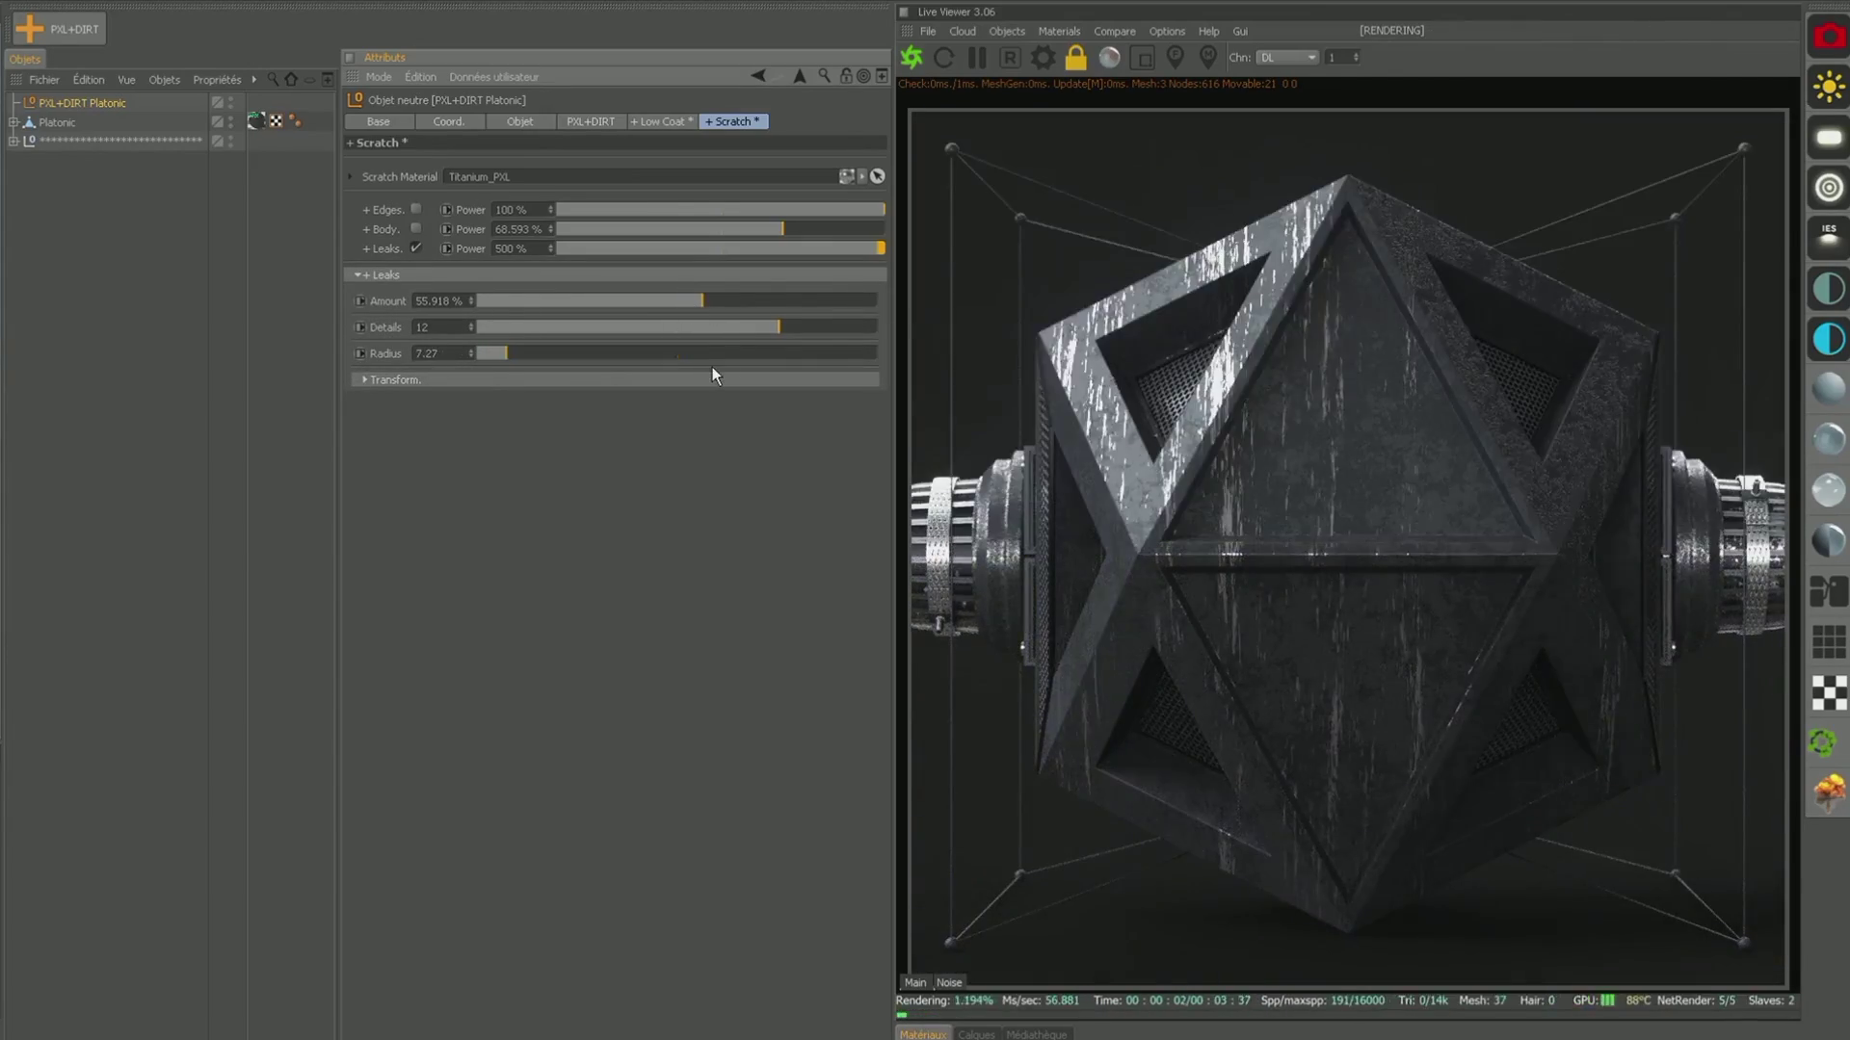
pyautogui.click(507, 350)
pyautogui.click(416, 229)
pyautogui.click(416, 209)
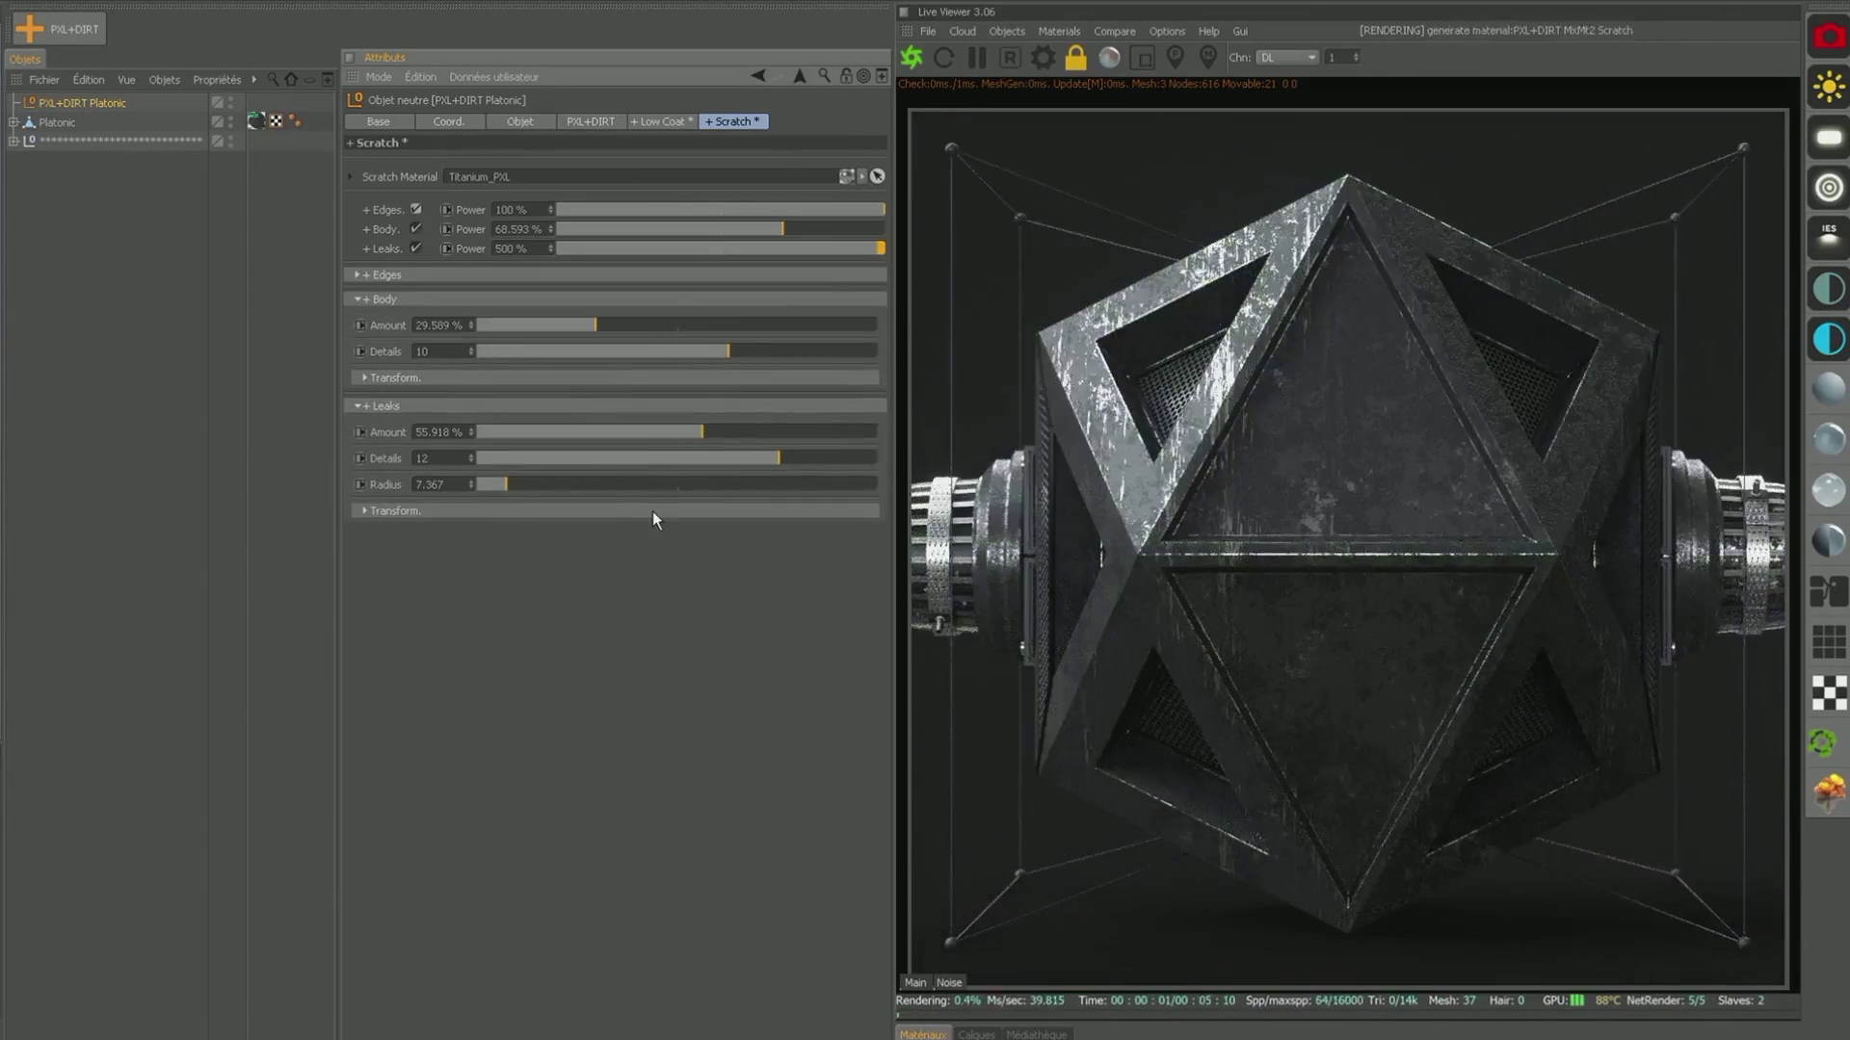
# Step: Set the Leaks Power to 300%
pyautogui.doubleClick(511, 249)
pyautogui.write('300')
pyautogui.press('Return')
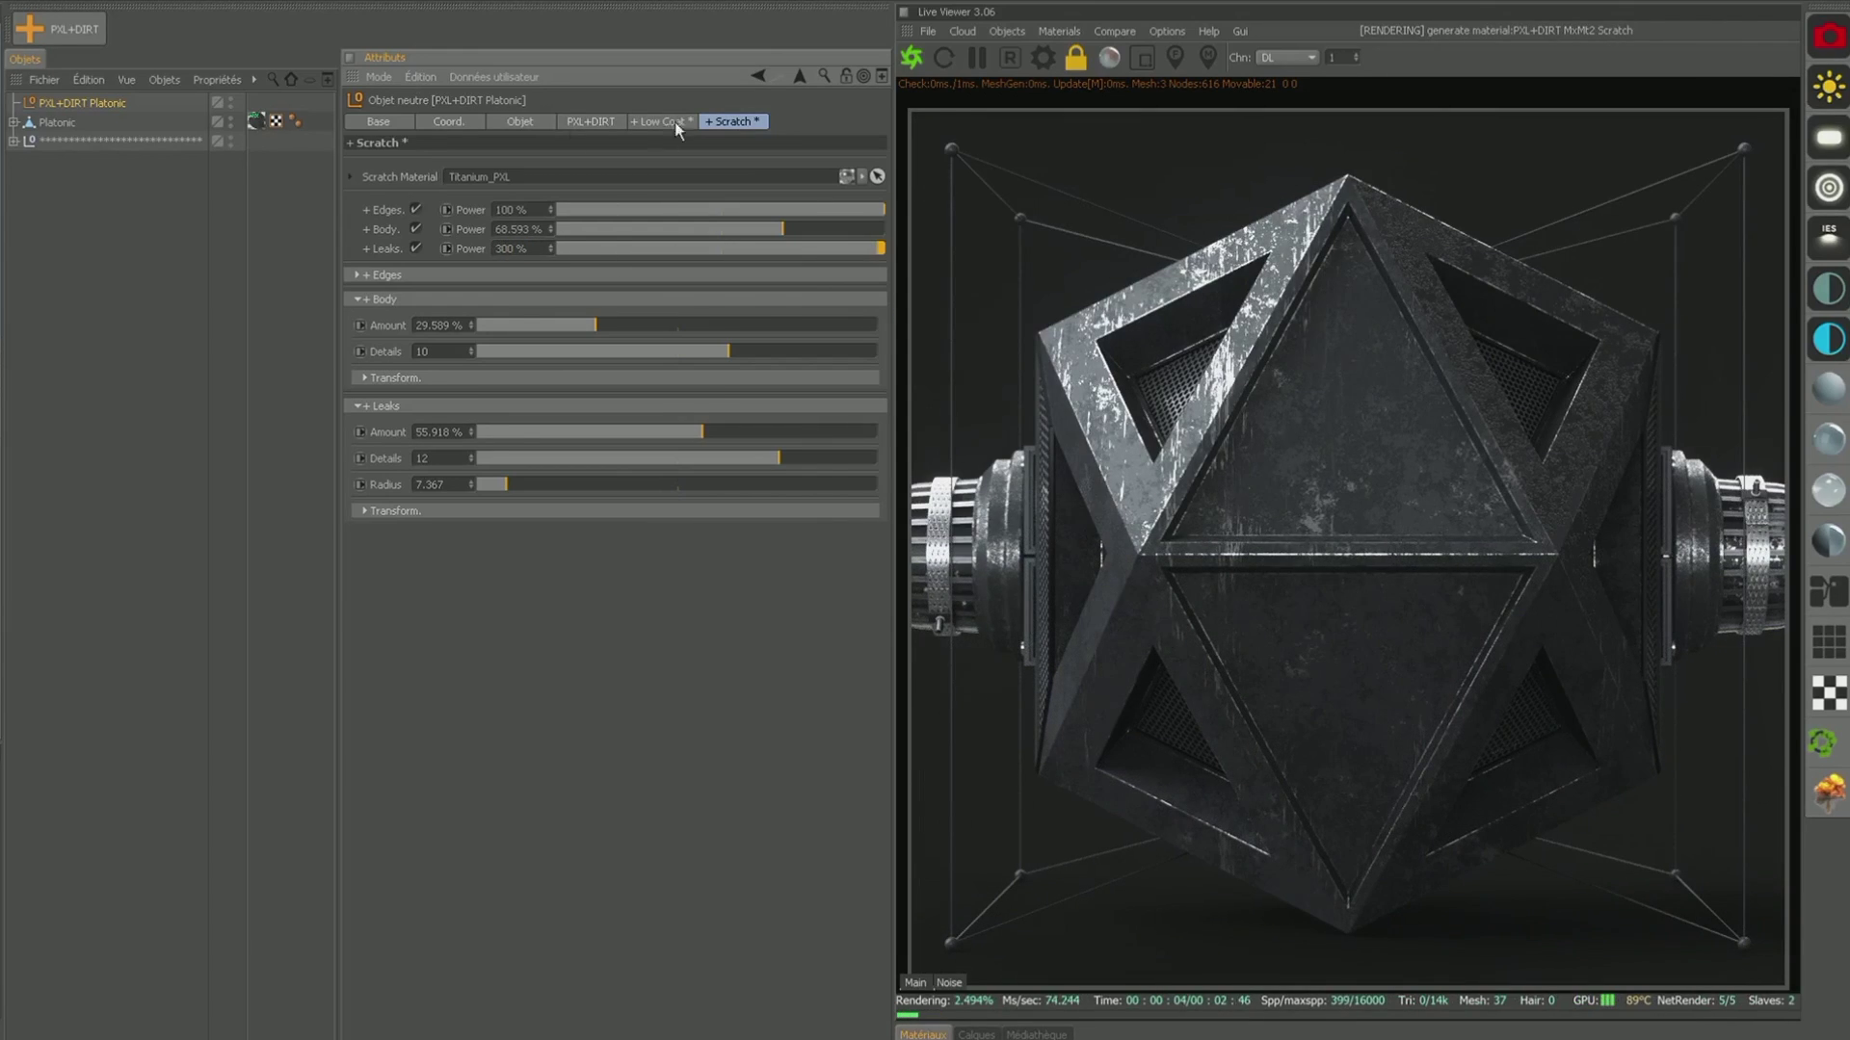
pyautogui.click(591, 122)
# Step: Add a Sticker layer with Sticker.1 enabled, loading Sticker_Bands.png set to repeat
pyautogui.click(730, 345)
pyautogui.click(424, 207)
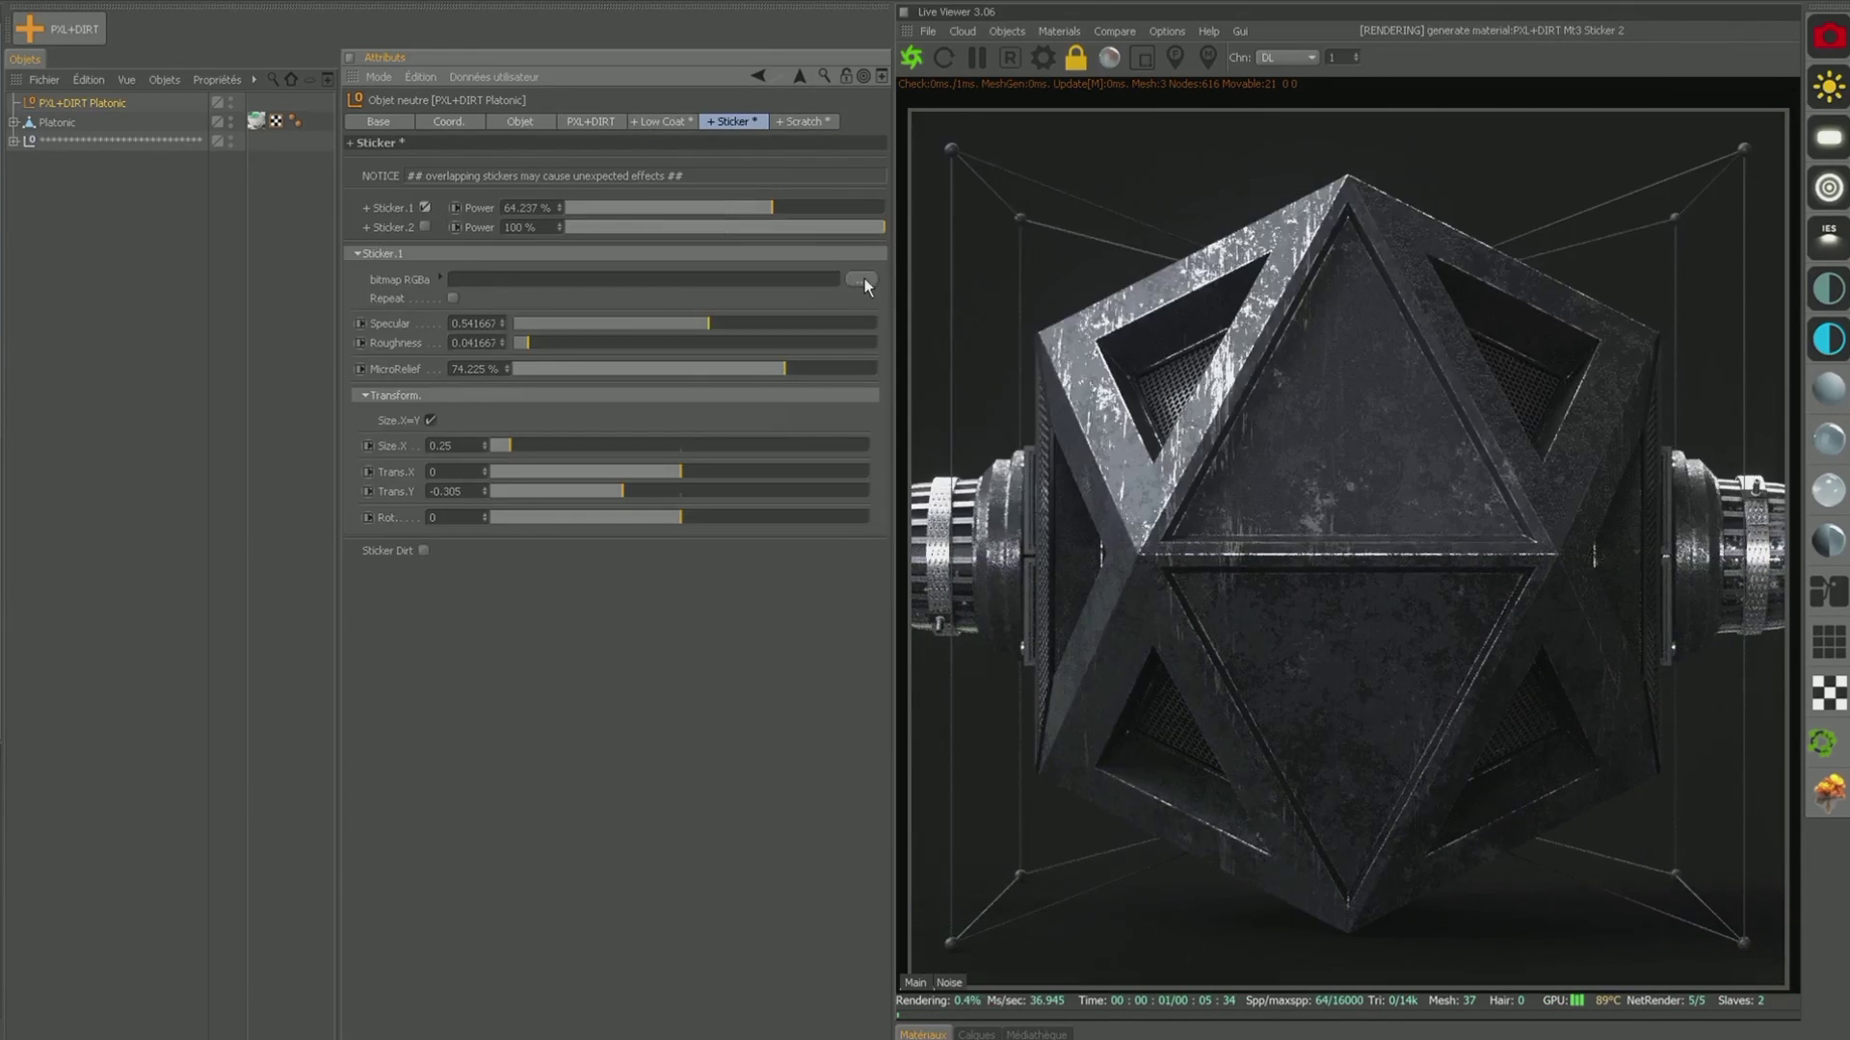
pyautogui.click(864, 279)
pyautogui.click(1631, 974)
pyautogui.click(453, 297)
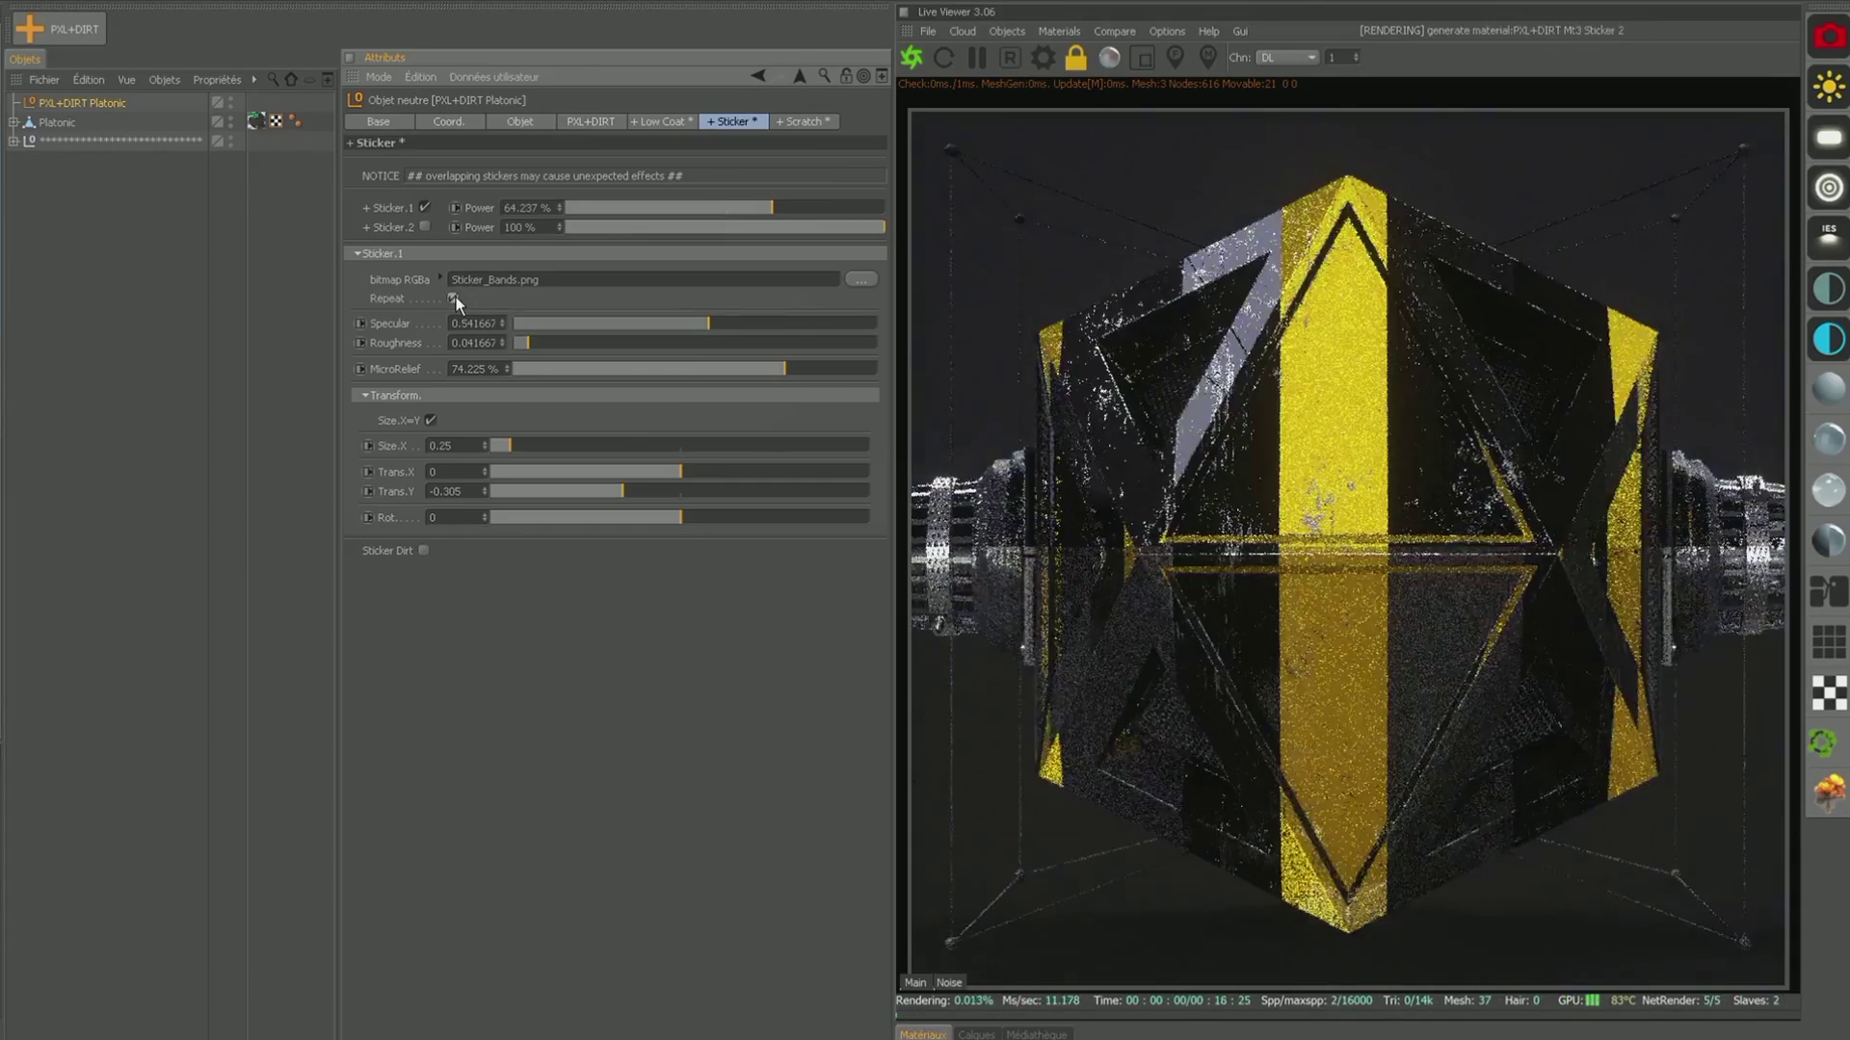
# Step: Rotate the sticker to -28.5, enable sticker dirt at about 72%, and reset size to 0.25
pyautogui.moveTo(681, 518); pyautogui.dragTo(620, 520)
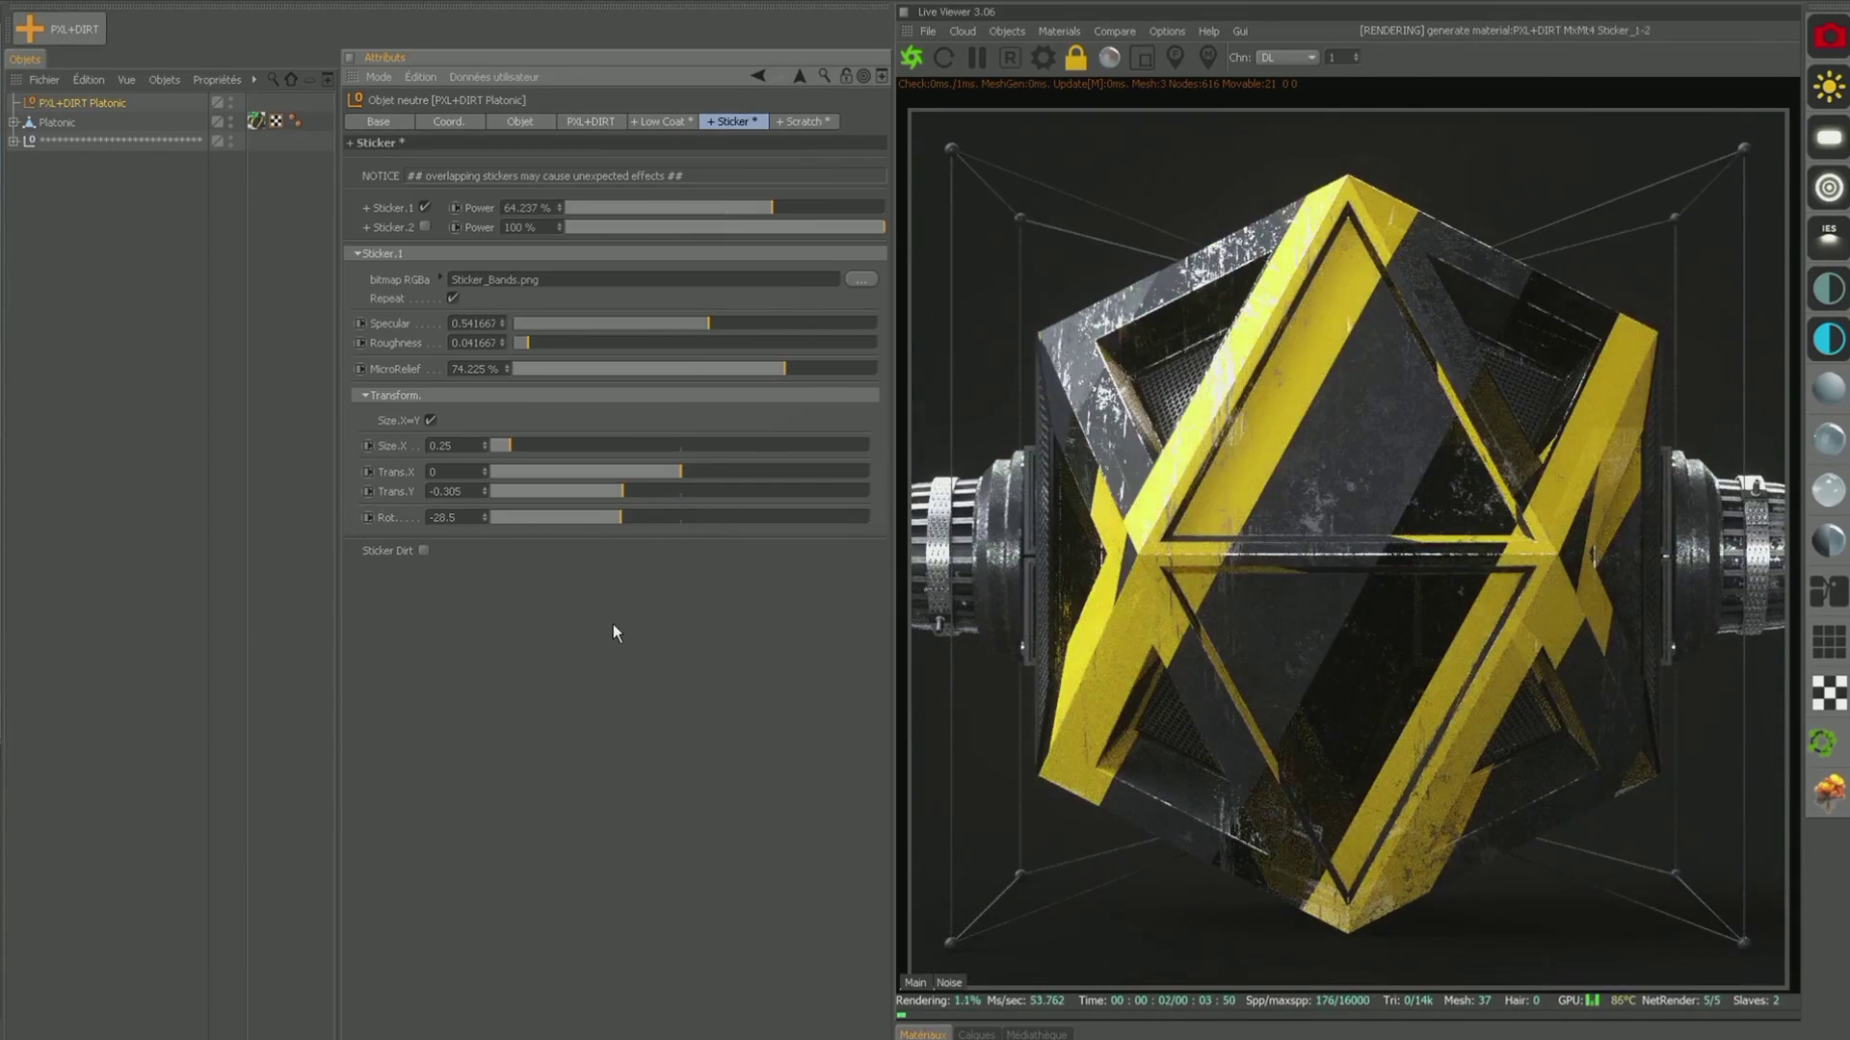
pyautogui.moveTo(509, 445); pyautogui.dragTo(557, 445)
pyautogui.click(423, 550)
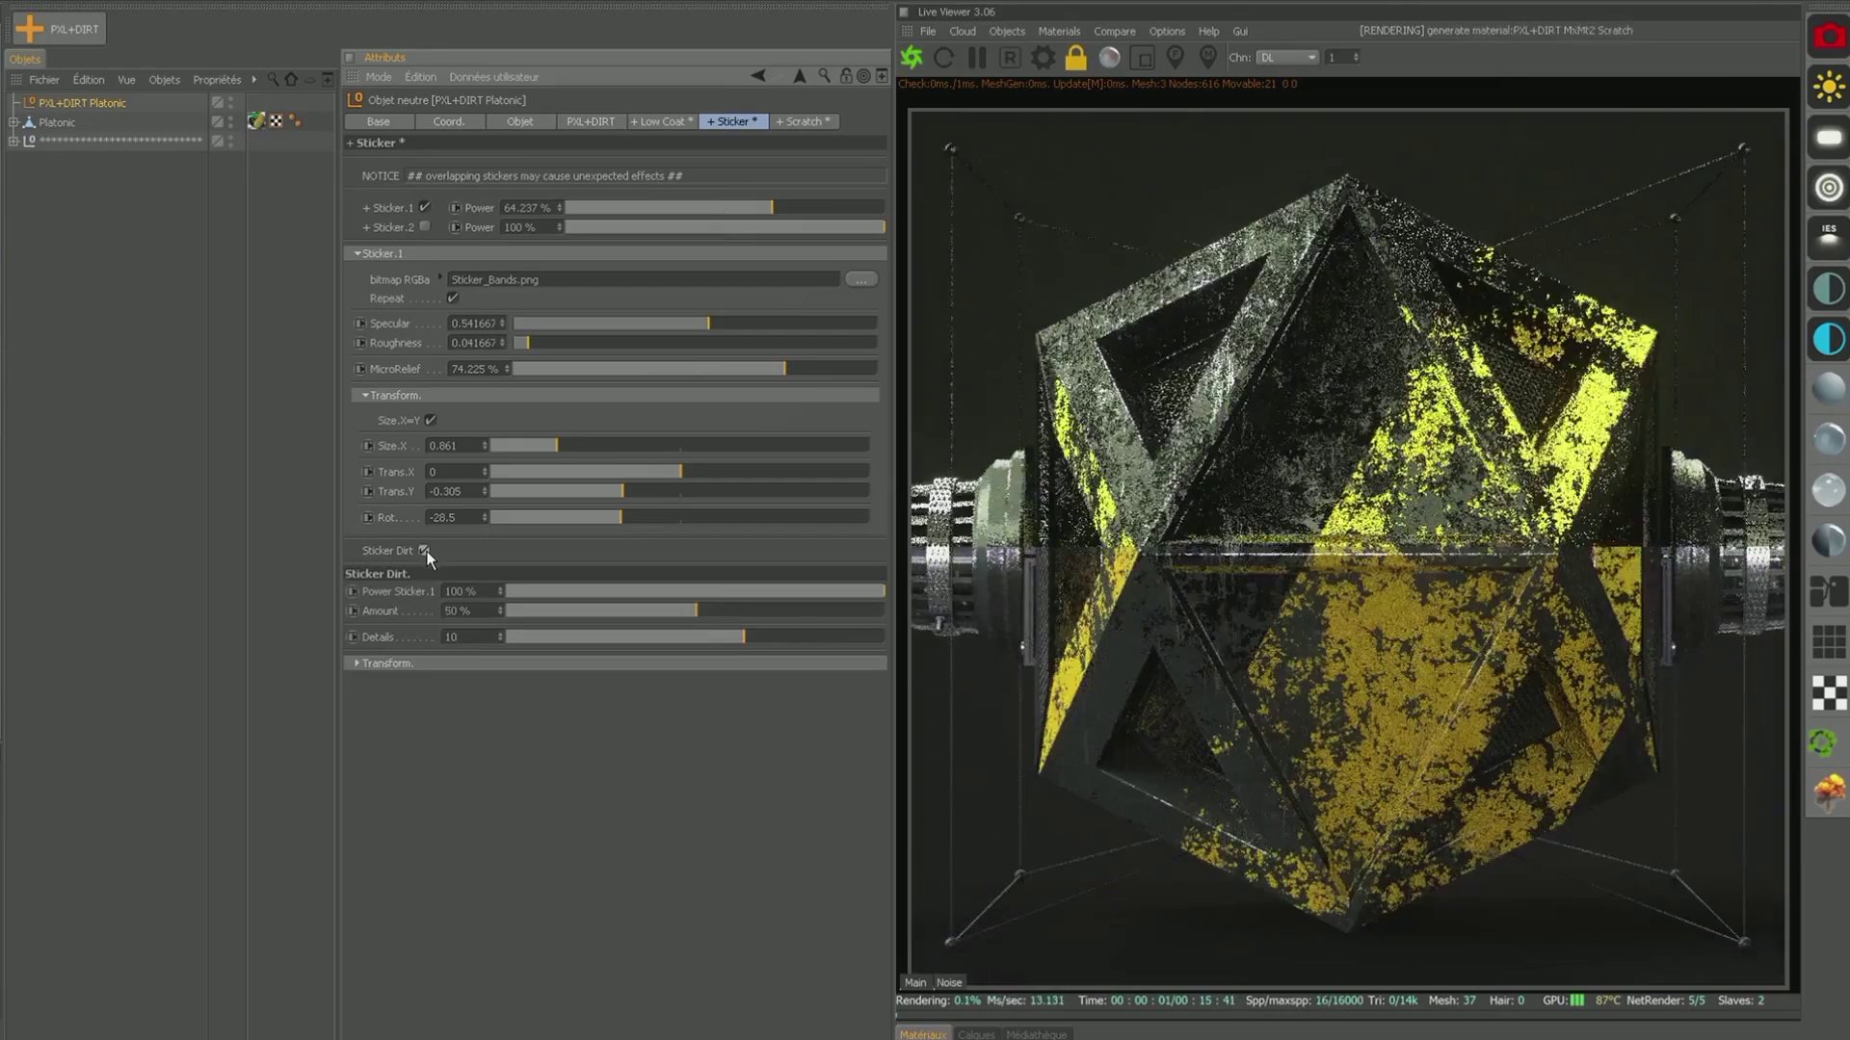
pyautogui.moveTo(719, 607); pyautogui.dragTo(777, 607)
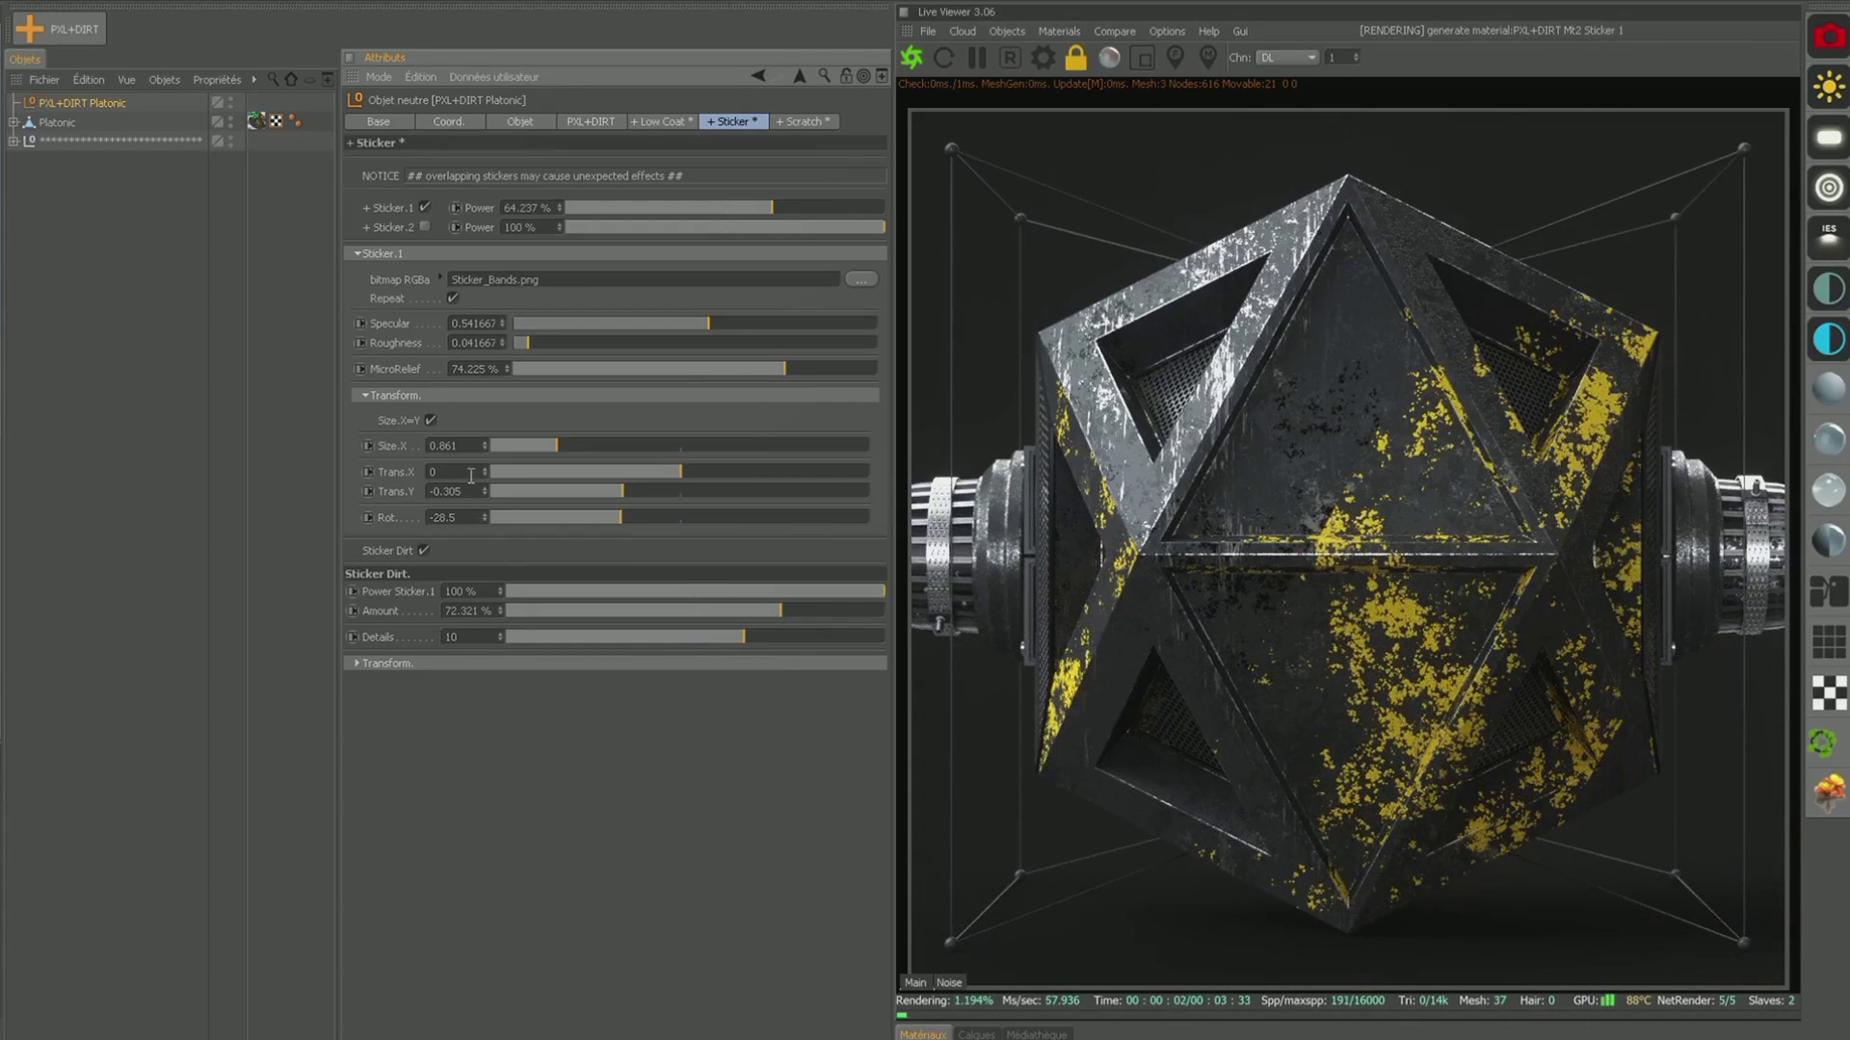
pyautogui.rightClick(485, 446)
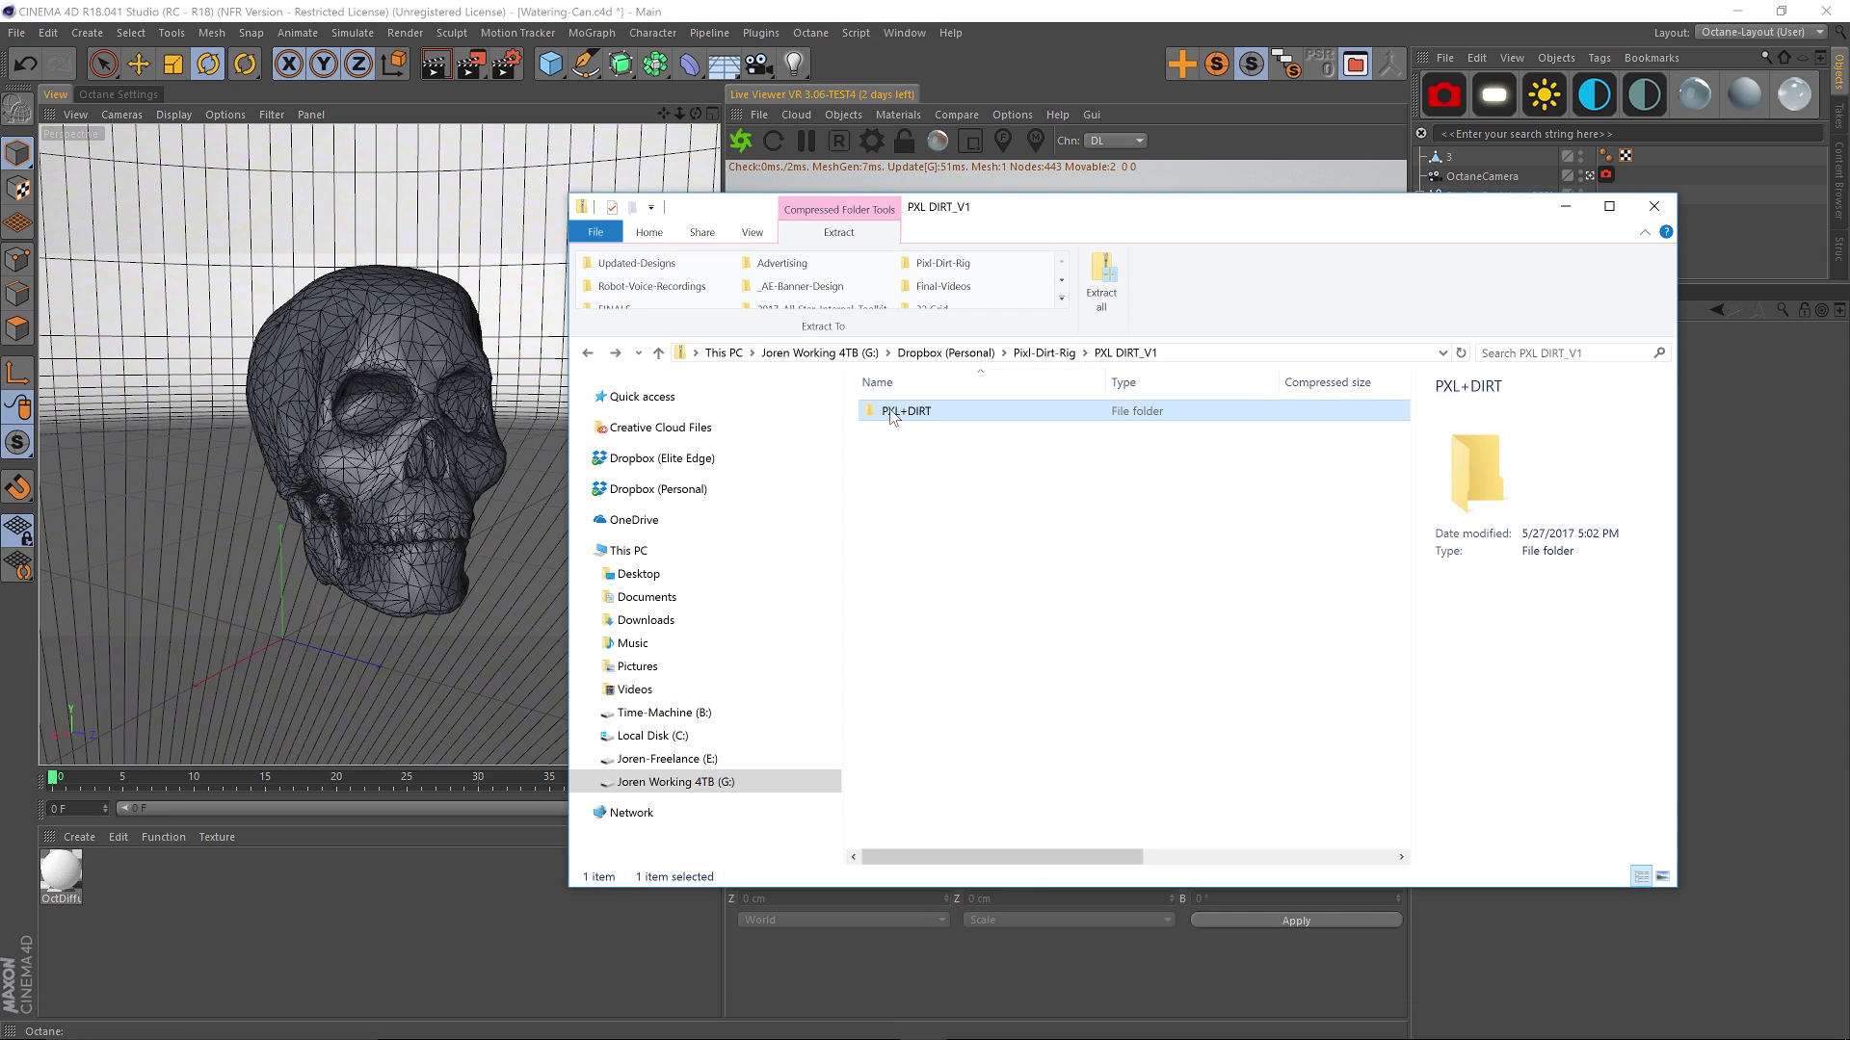
# Step: Return File Explorer to the PXL DIRT_V1 folder, then bring Cinema 4D back to the front
pyautogui.click(596, 353)
pyautogui.click(309, 887)
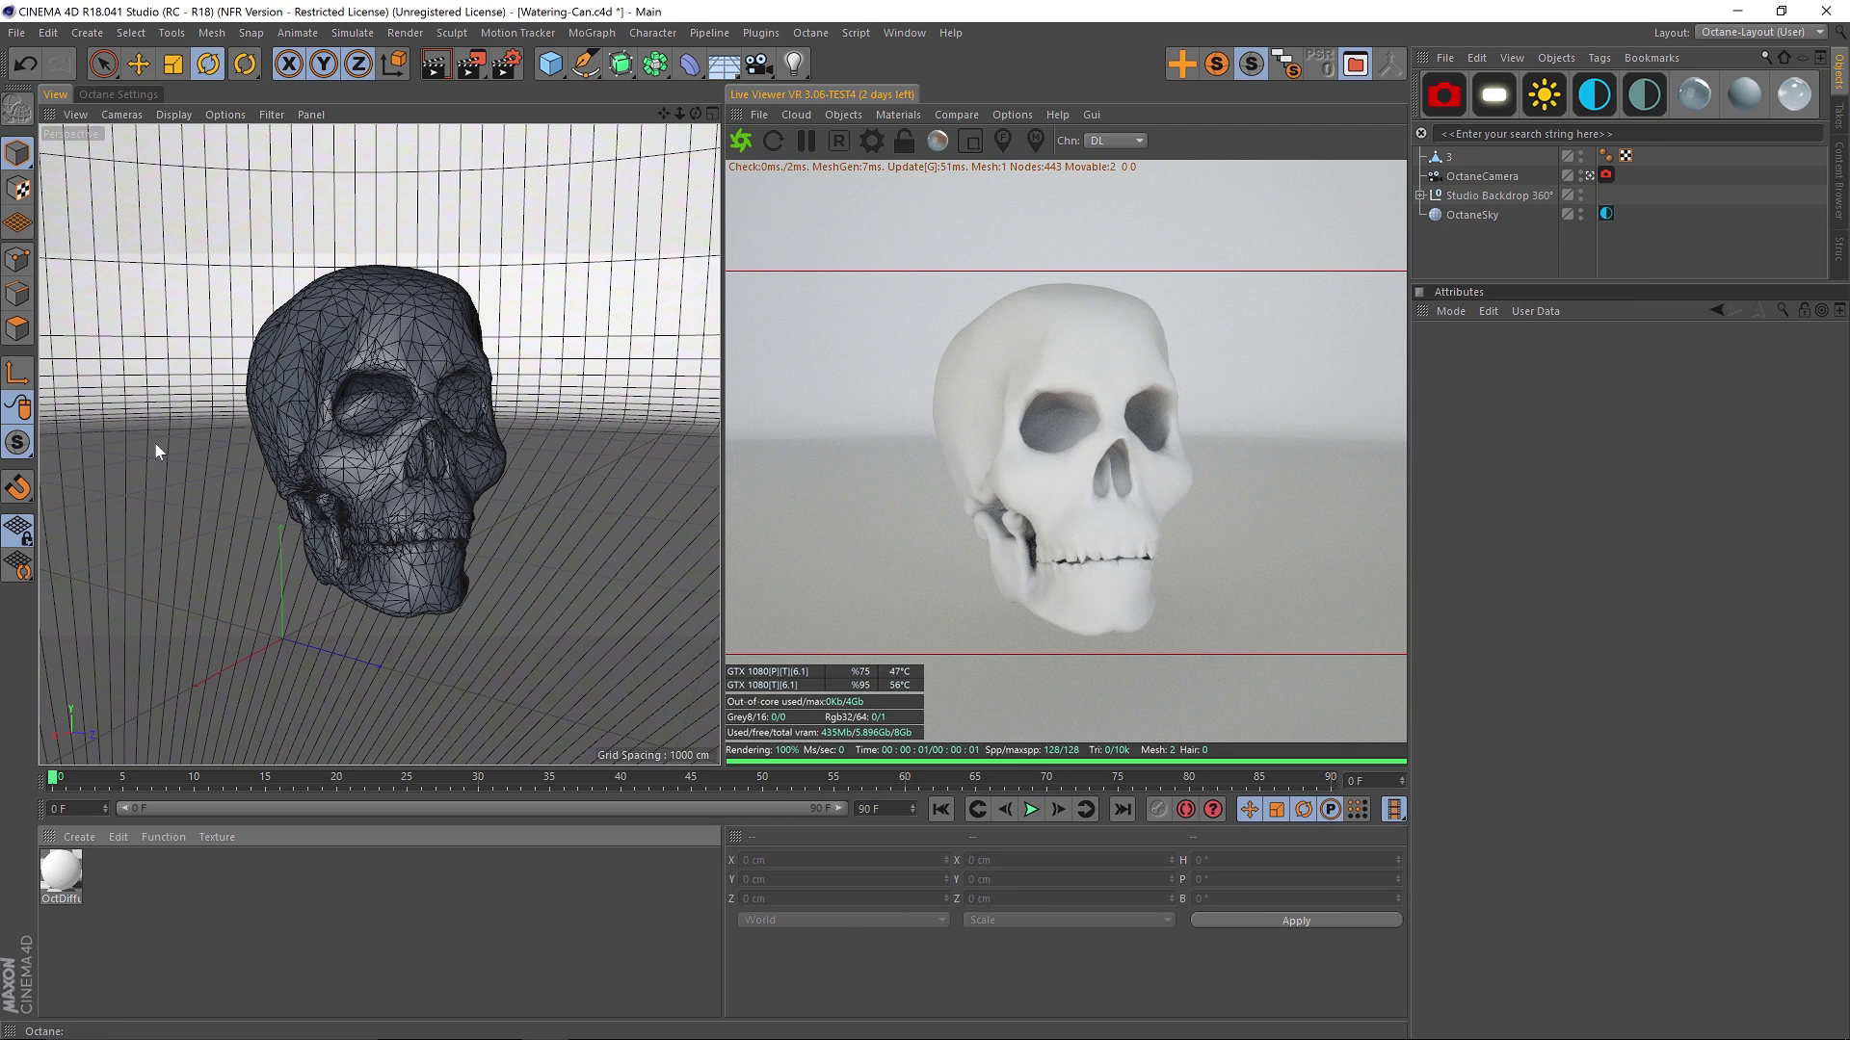
# Step: Open Preferences and check the user folder's library/scripts subfolder is empty, then close Explorer
pyautogui.click(45, 33)
pyautogui.click(92, 352)
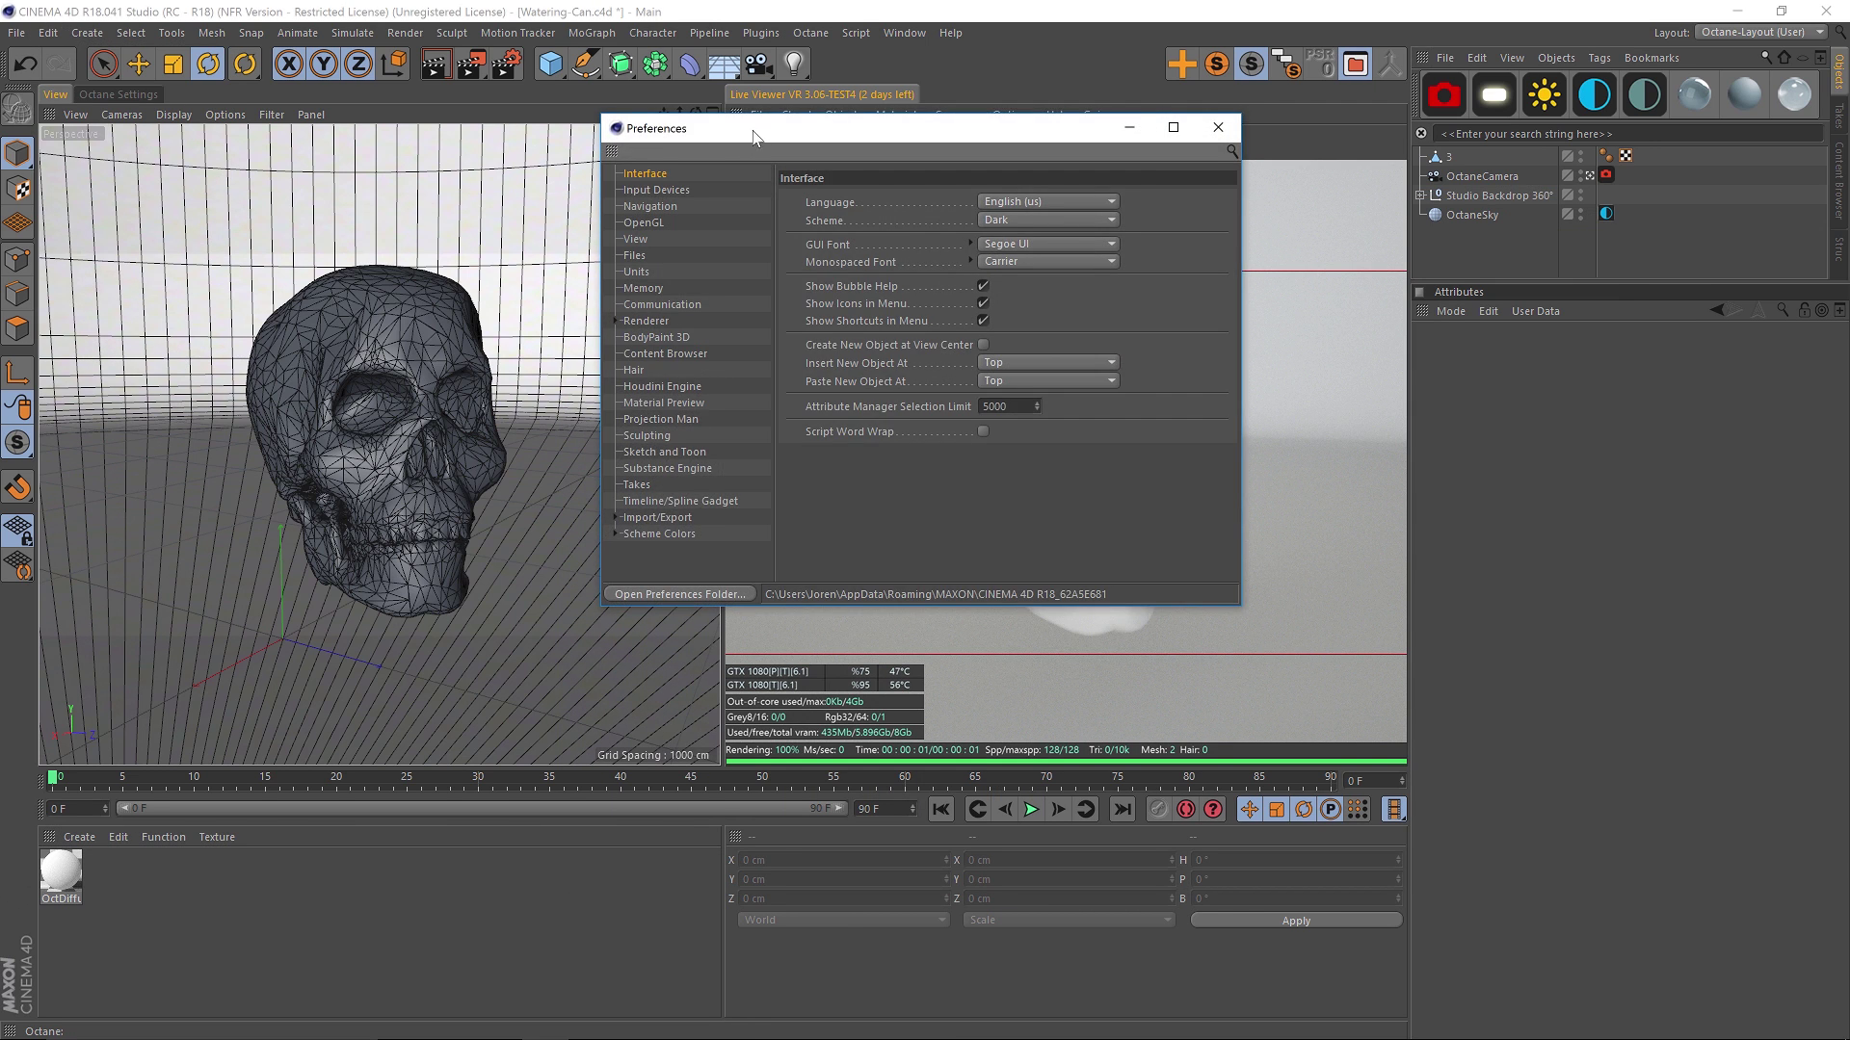
pyautogui.moveTo(867, 129); pyautogui.dragTo(1049, 220)
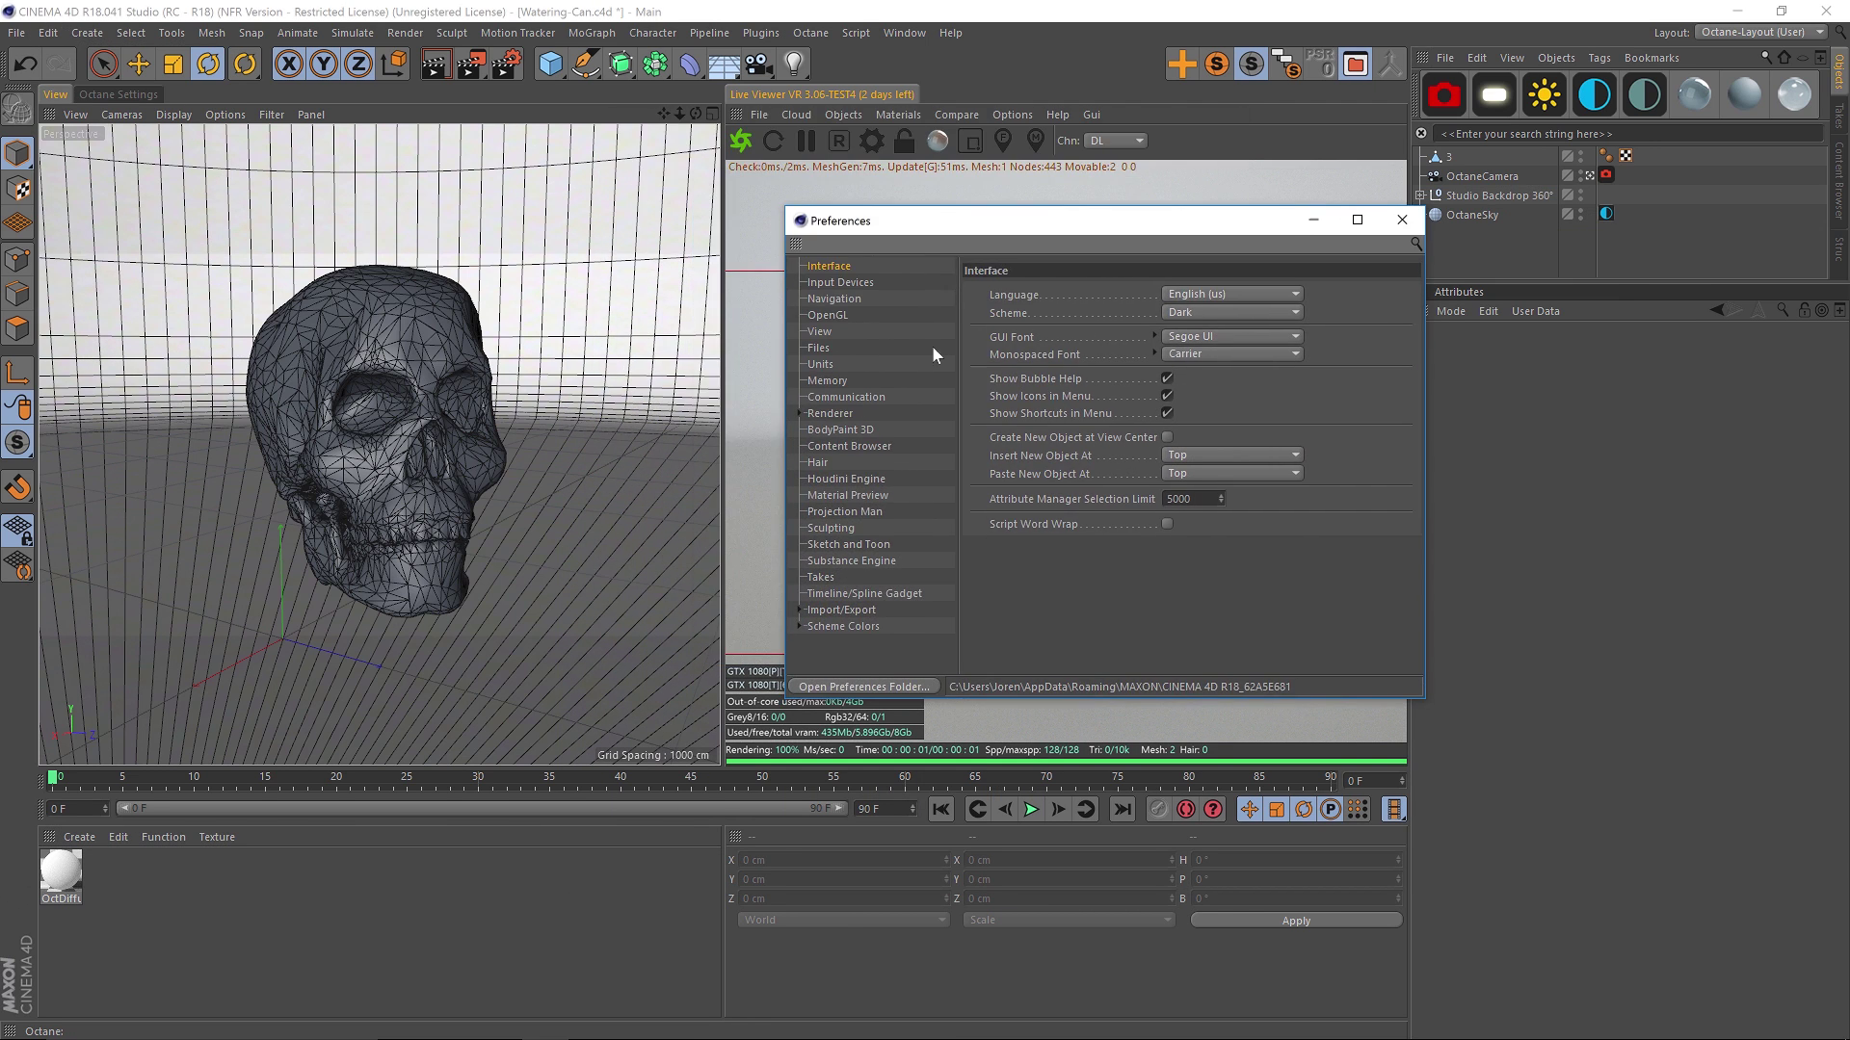
pyautogui.click(894, 686)
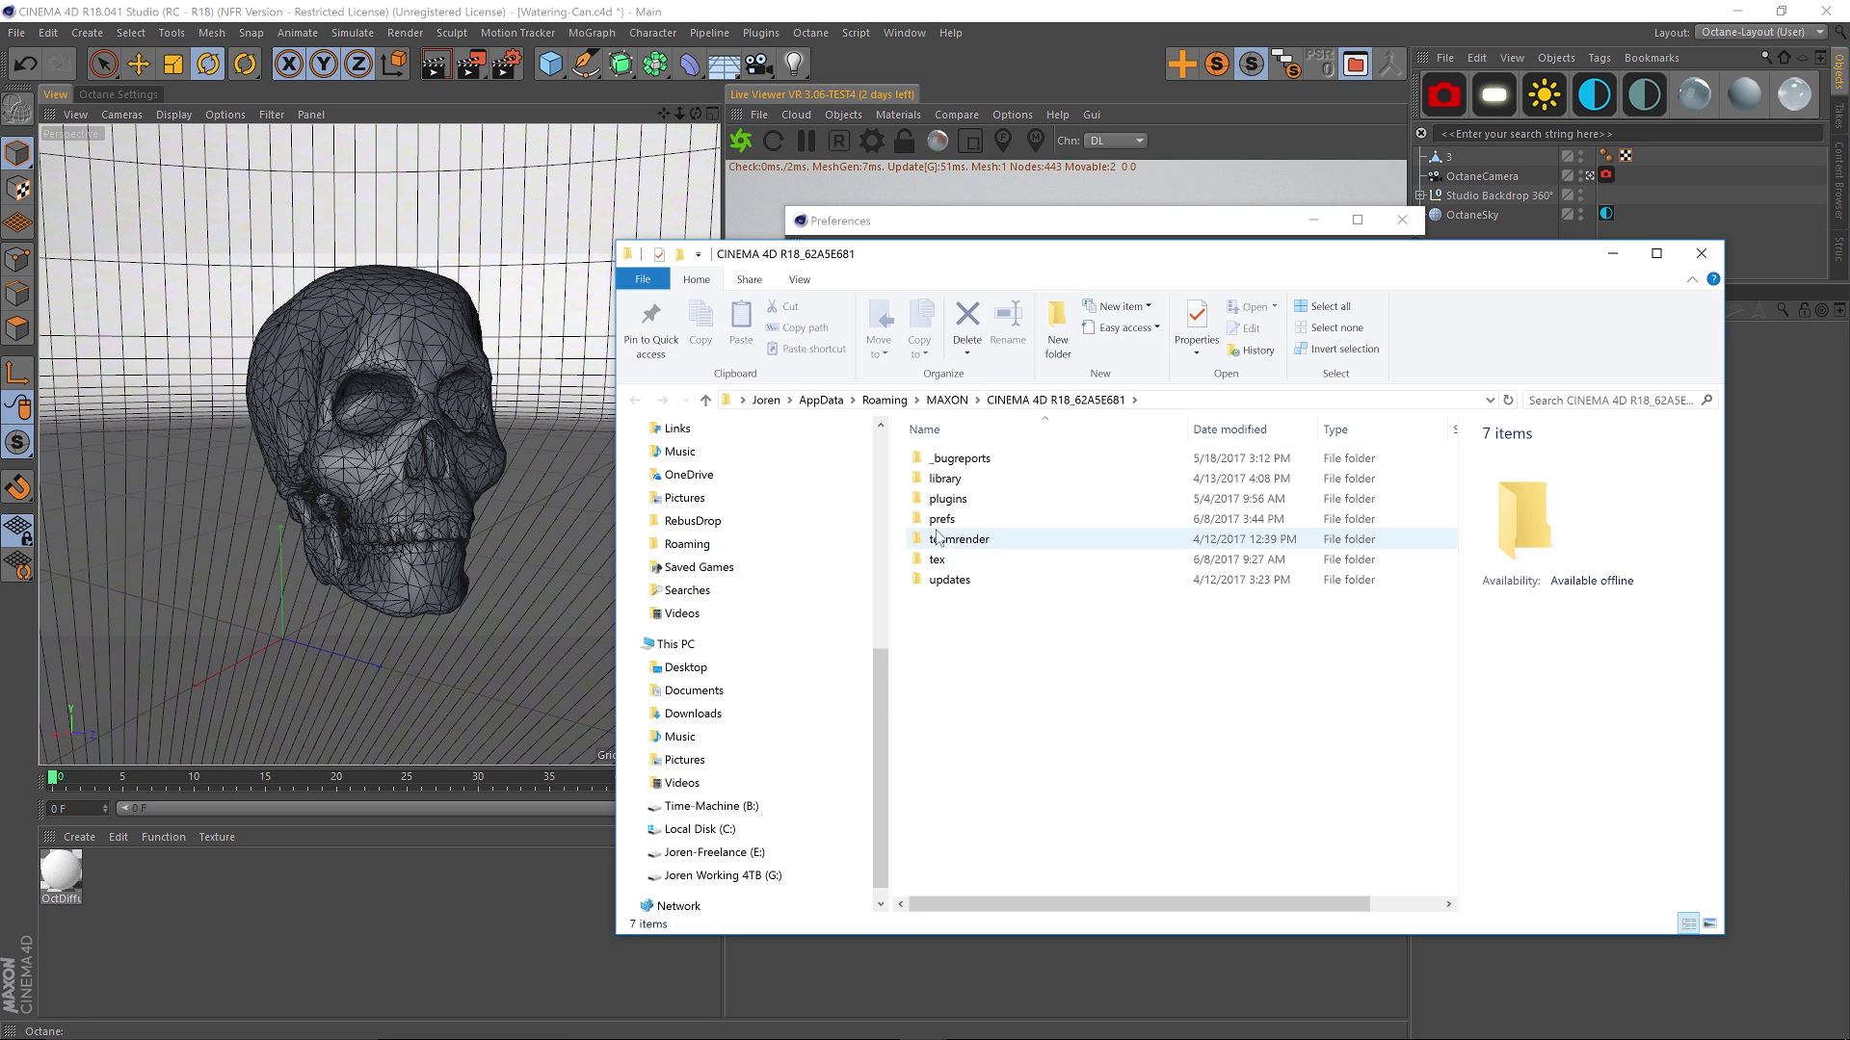
pyautogui.doubleClick(942, 479)
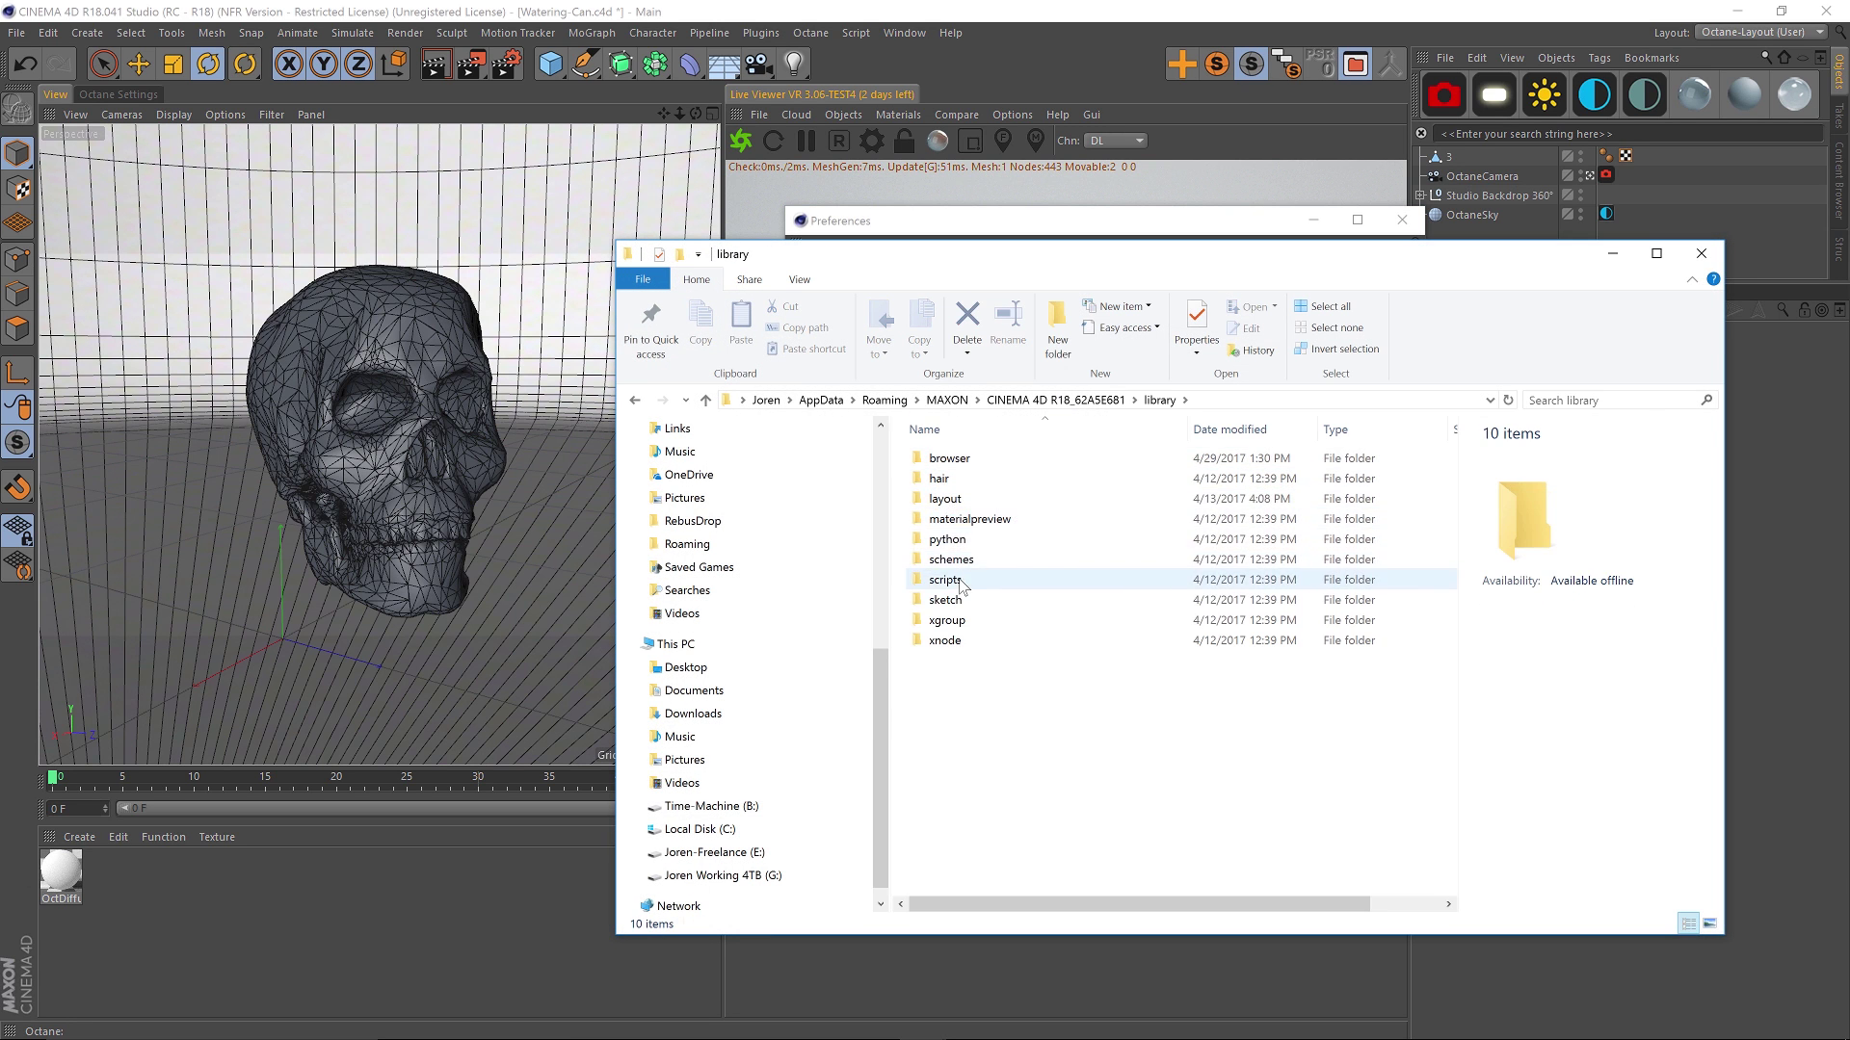
pyautogui.doubleClick(960, 581)
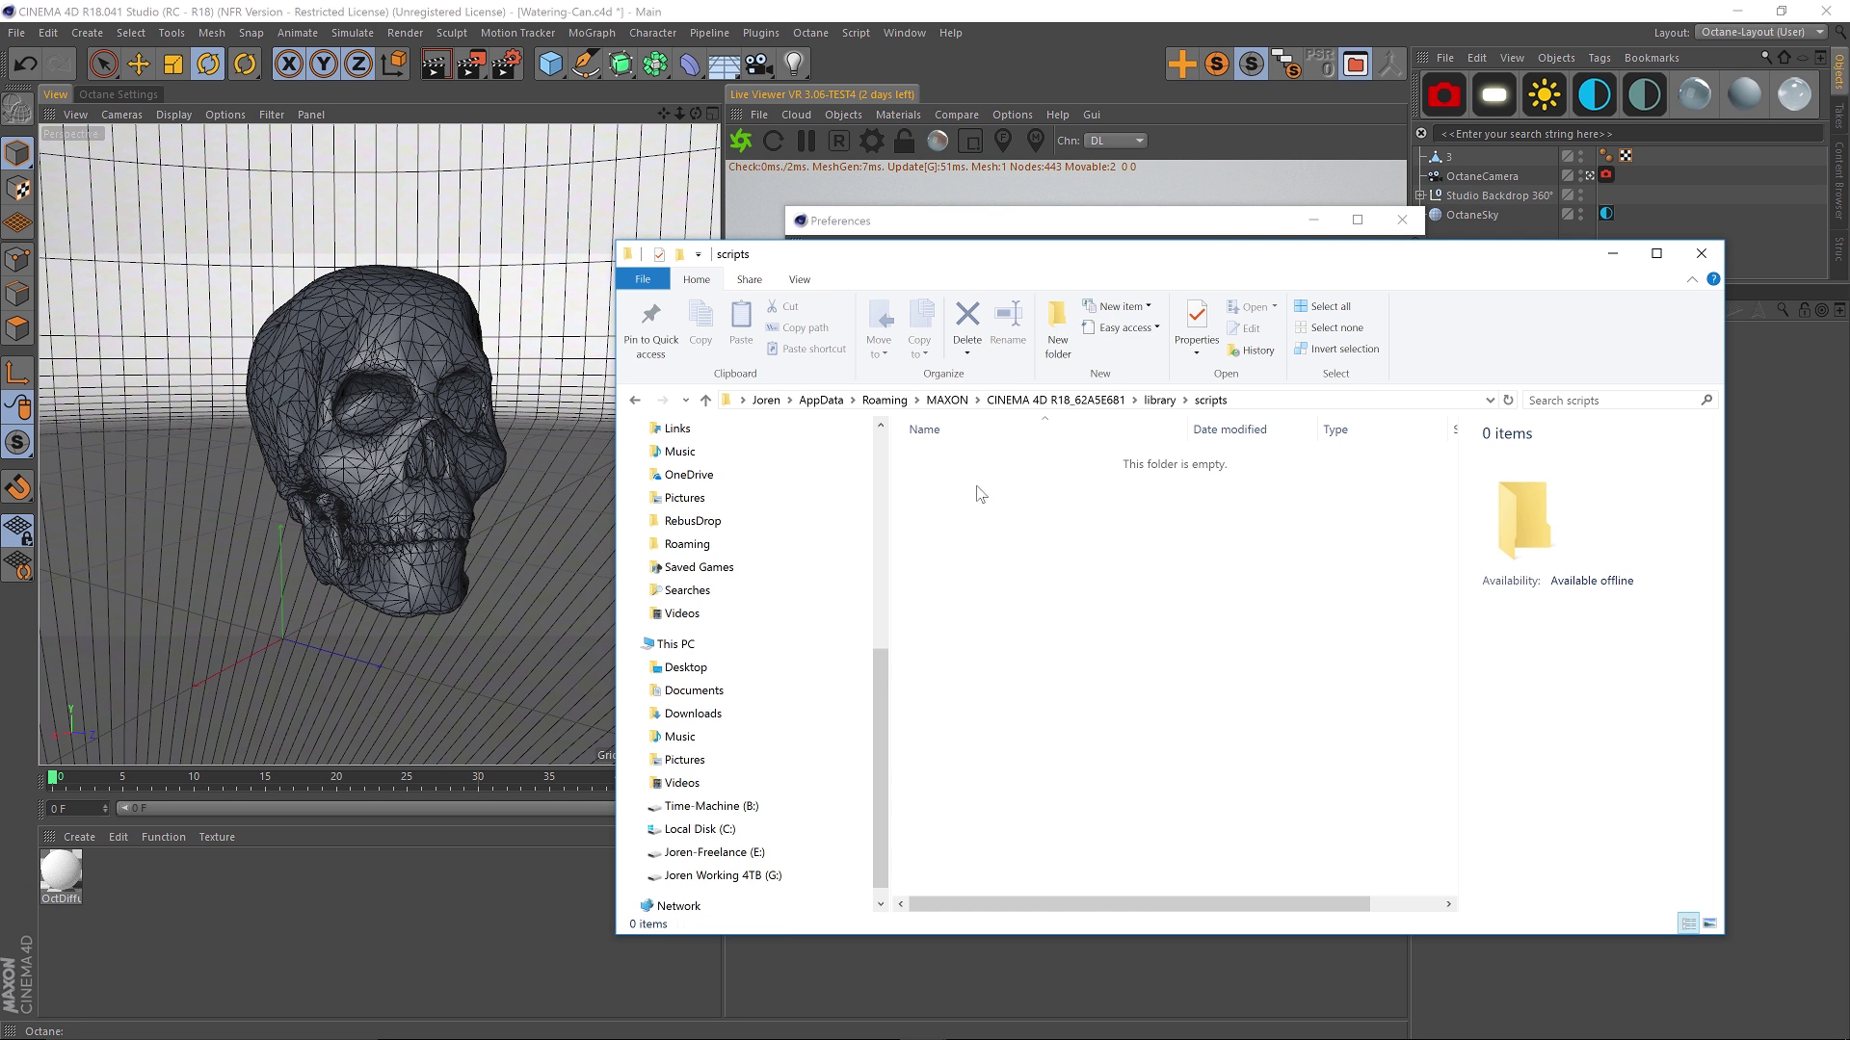
pyautogui.click(1700, 253)
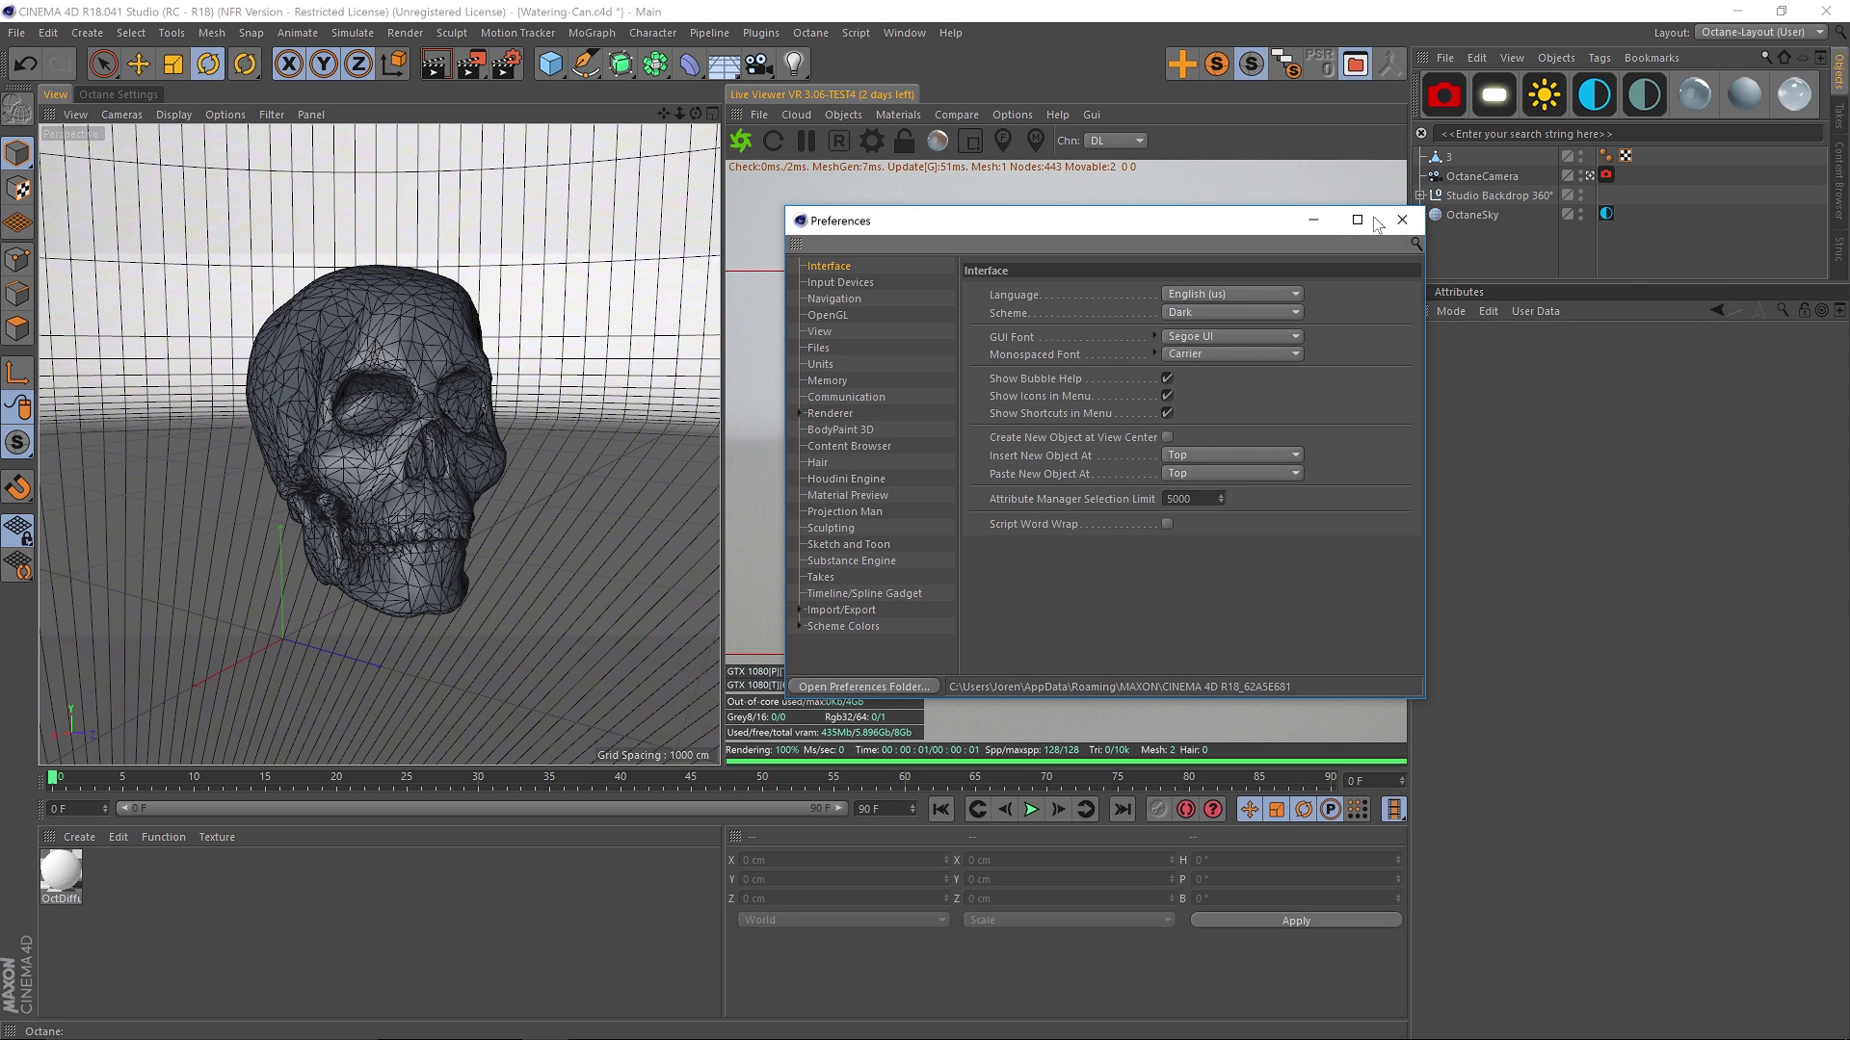
# Step: Close Preferences and add a PXL+DIRT command button to the toolbar palette via Customize Commands
pyautogui.hotkey('ctrl', 'e')
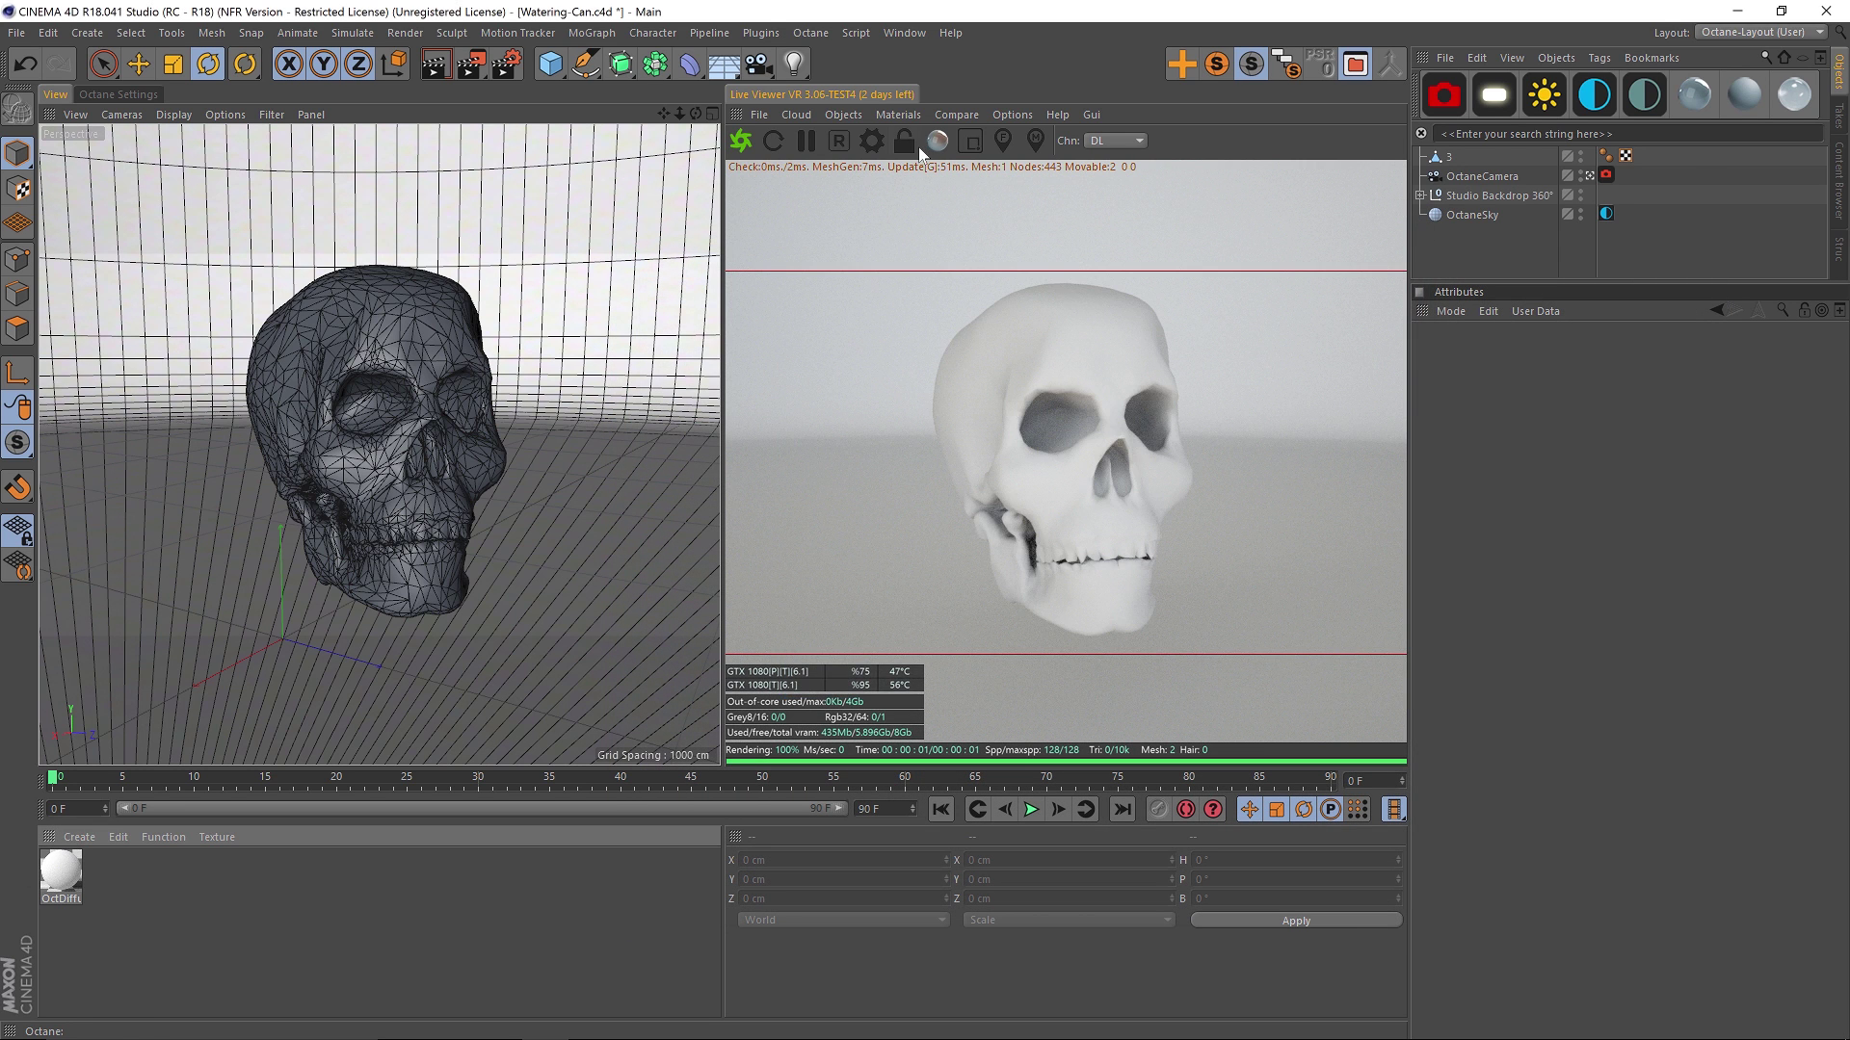
pyautogui.rightClick(1052, 72)
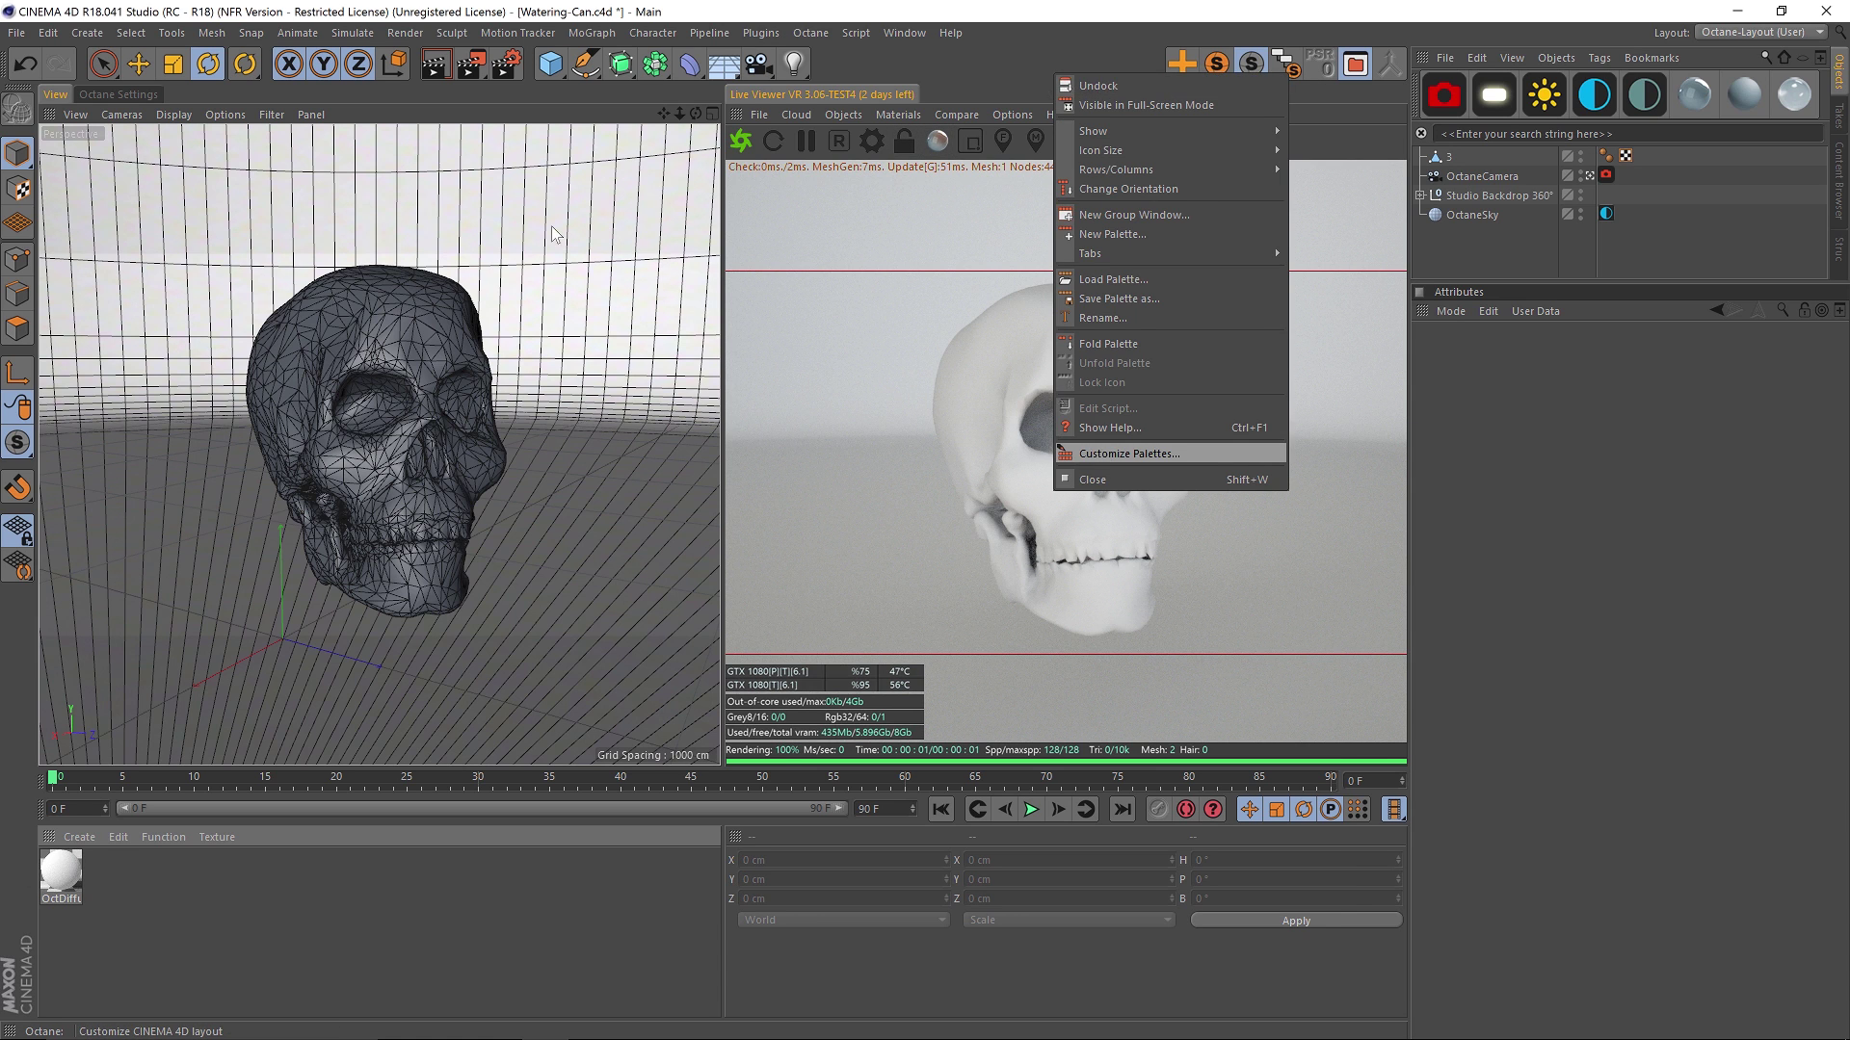
pyautogui.click(1127, 453)
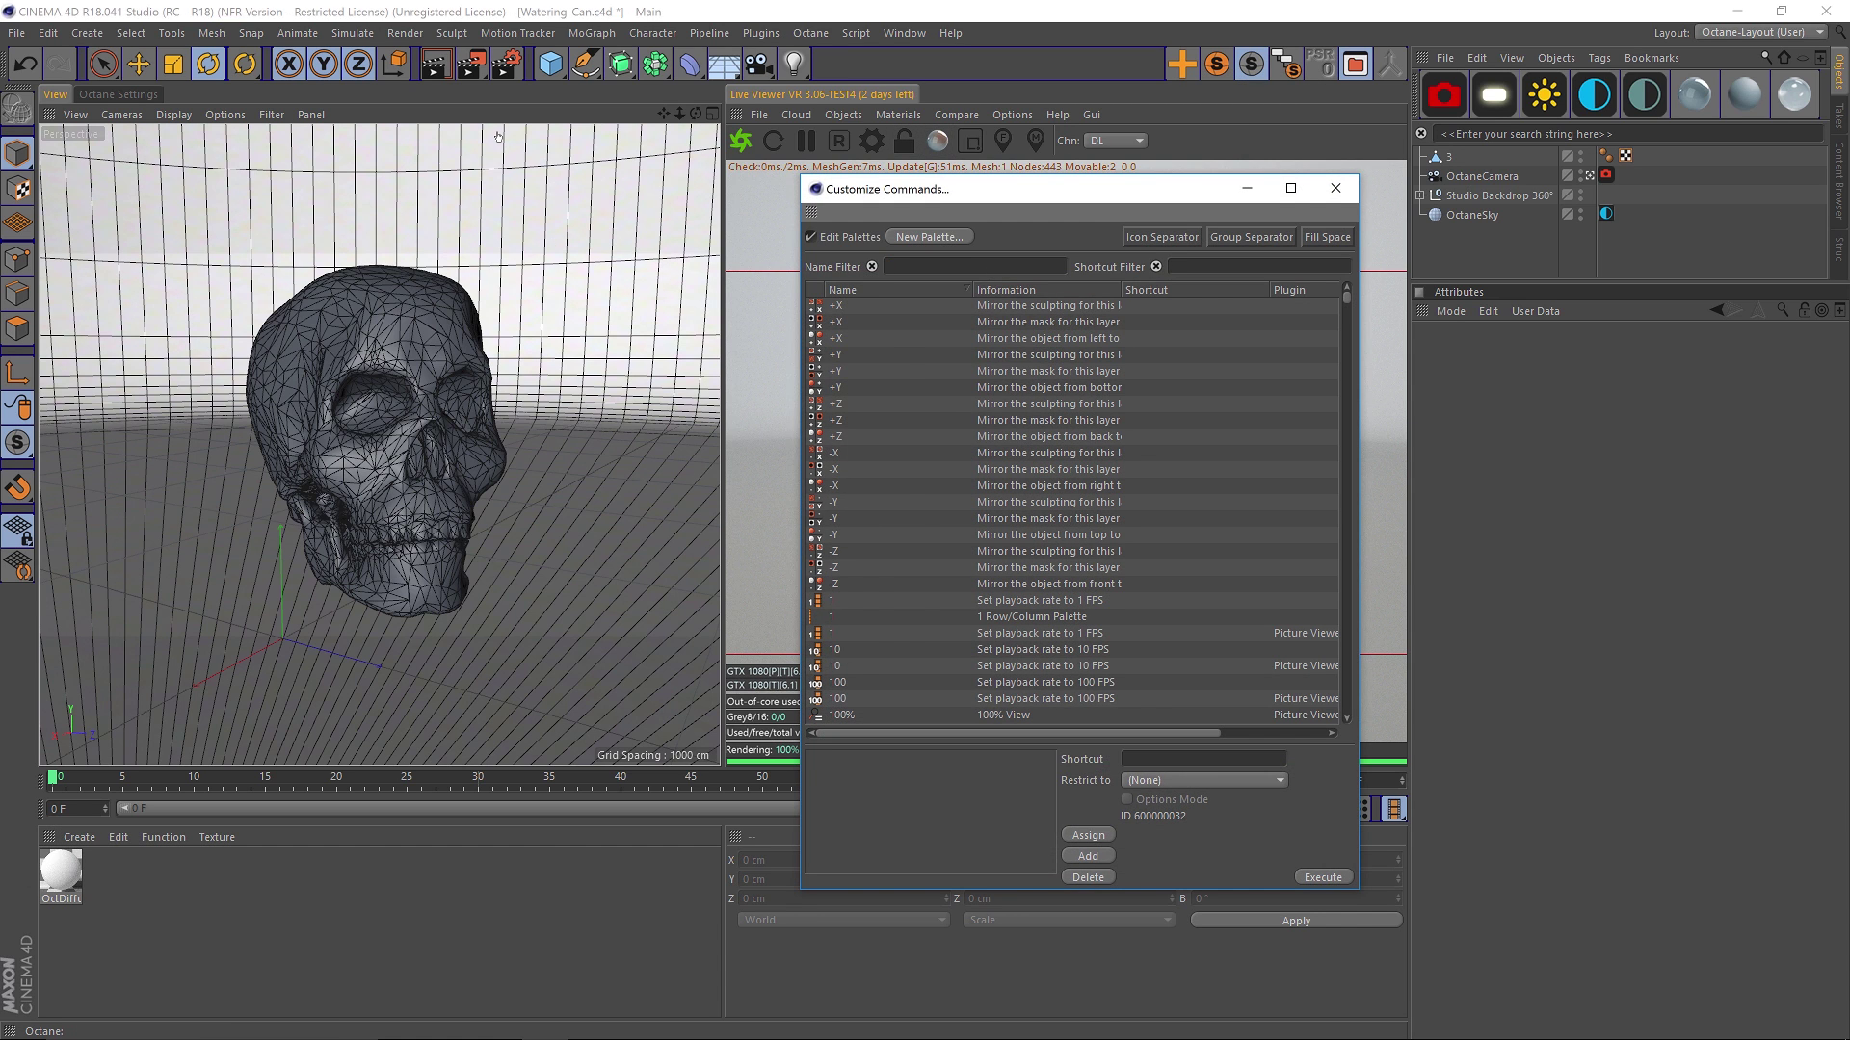
pyautogui.write('pxl')
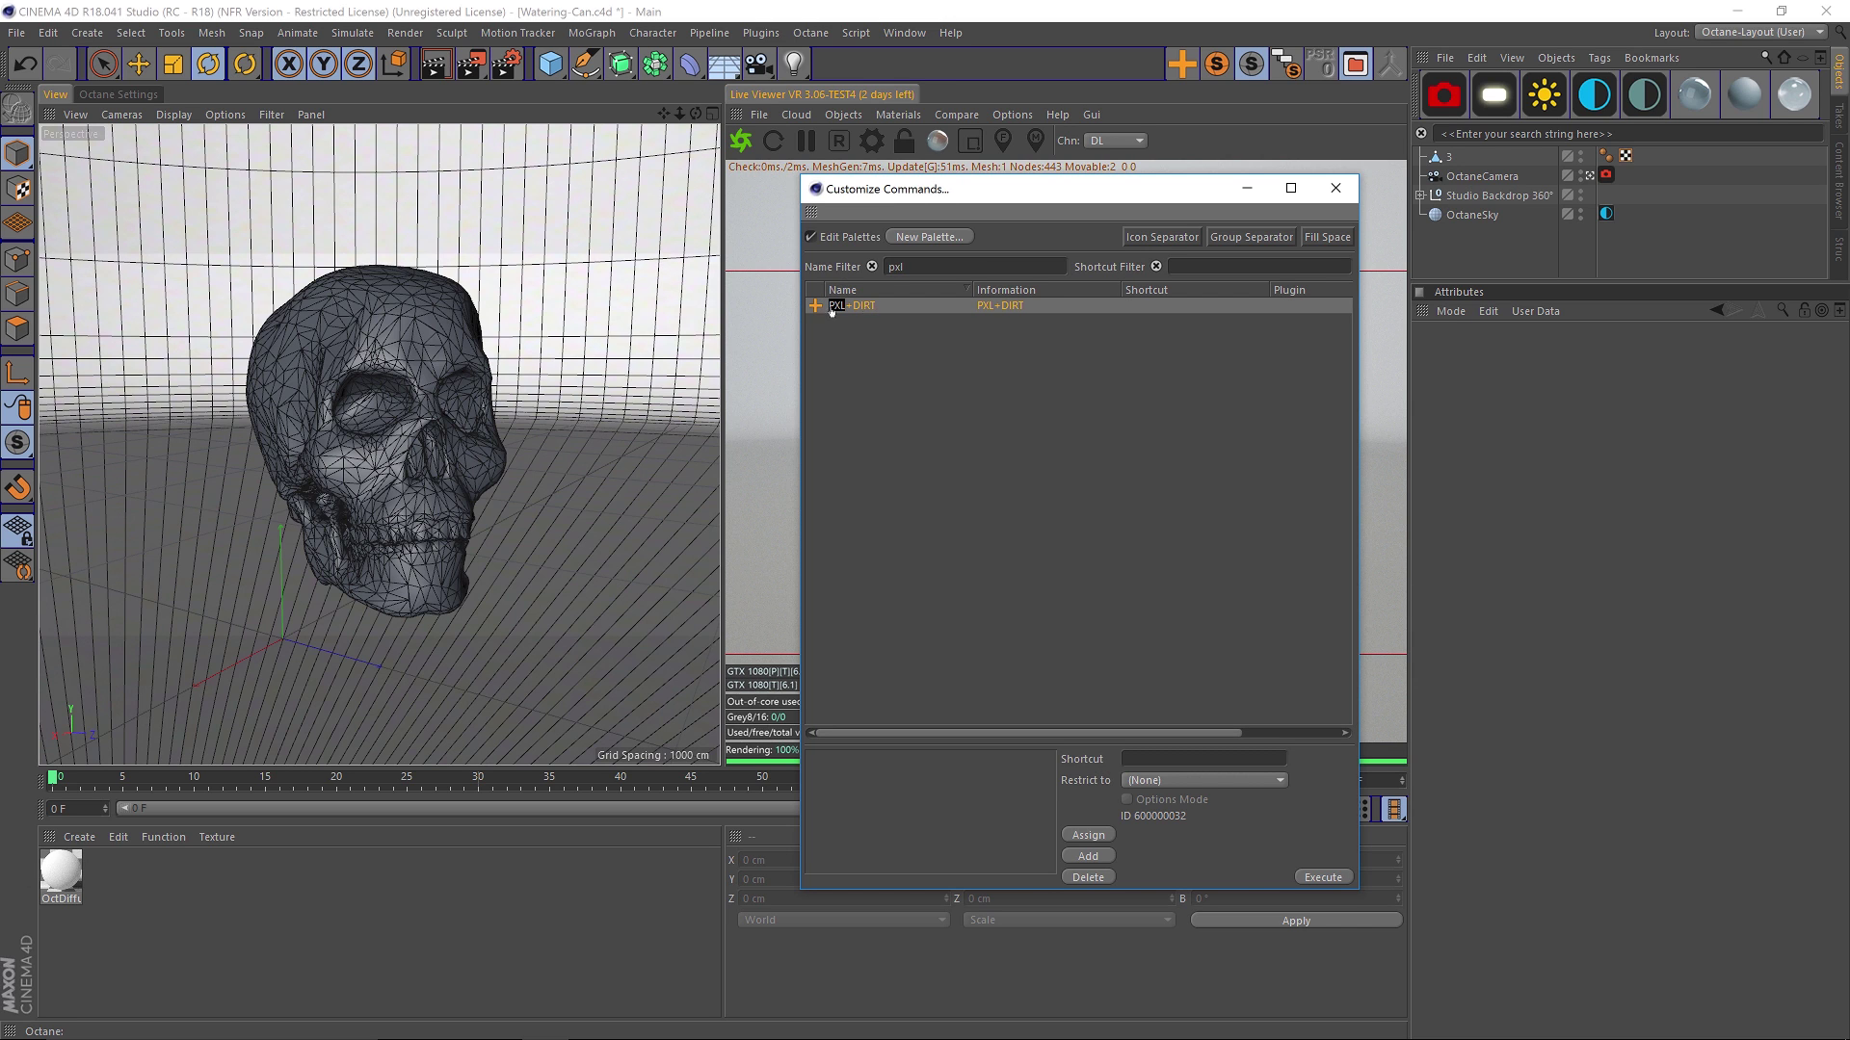
pyautogui.moveTo(1181, 63); pyautogui.dragTo(1177, 58)
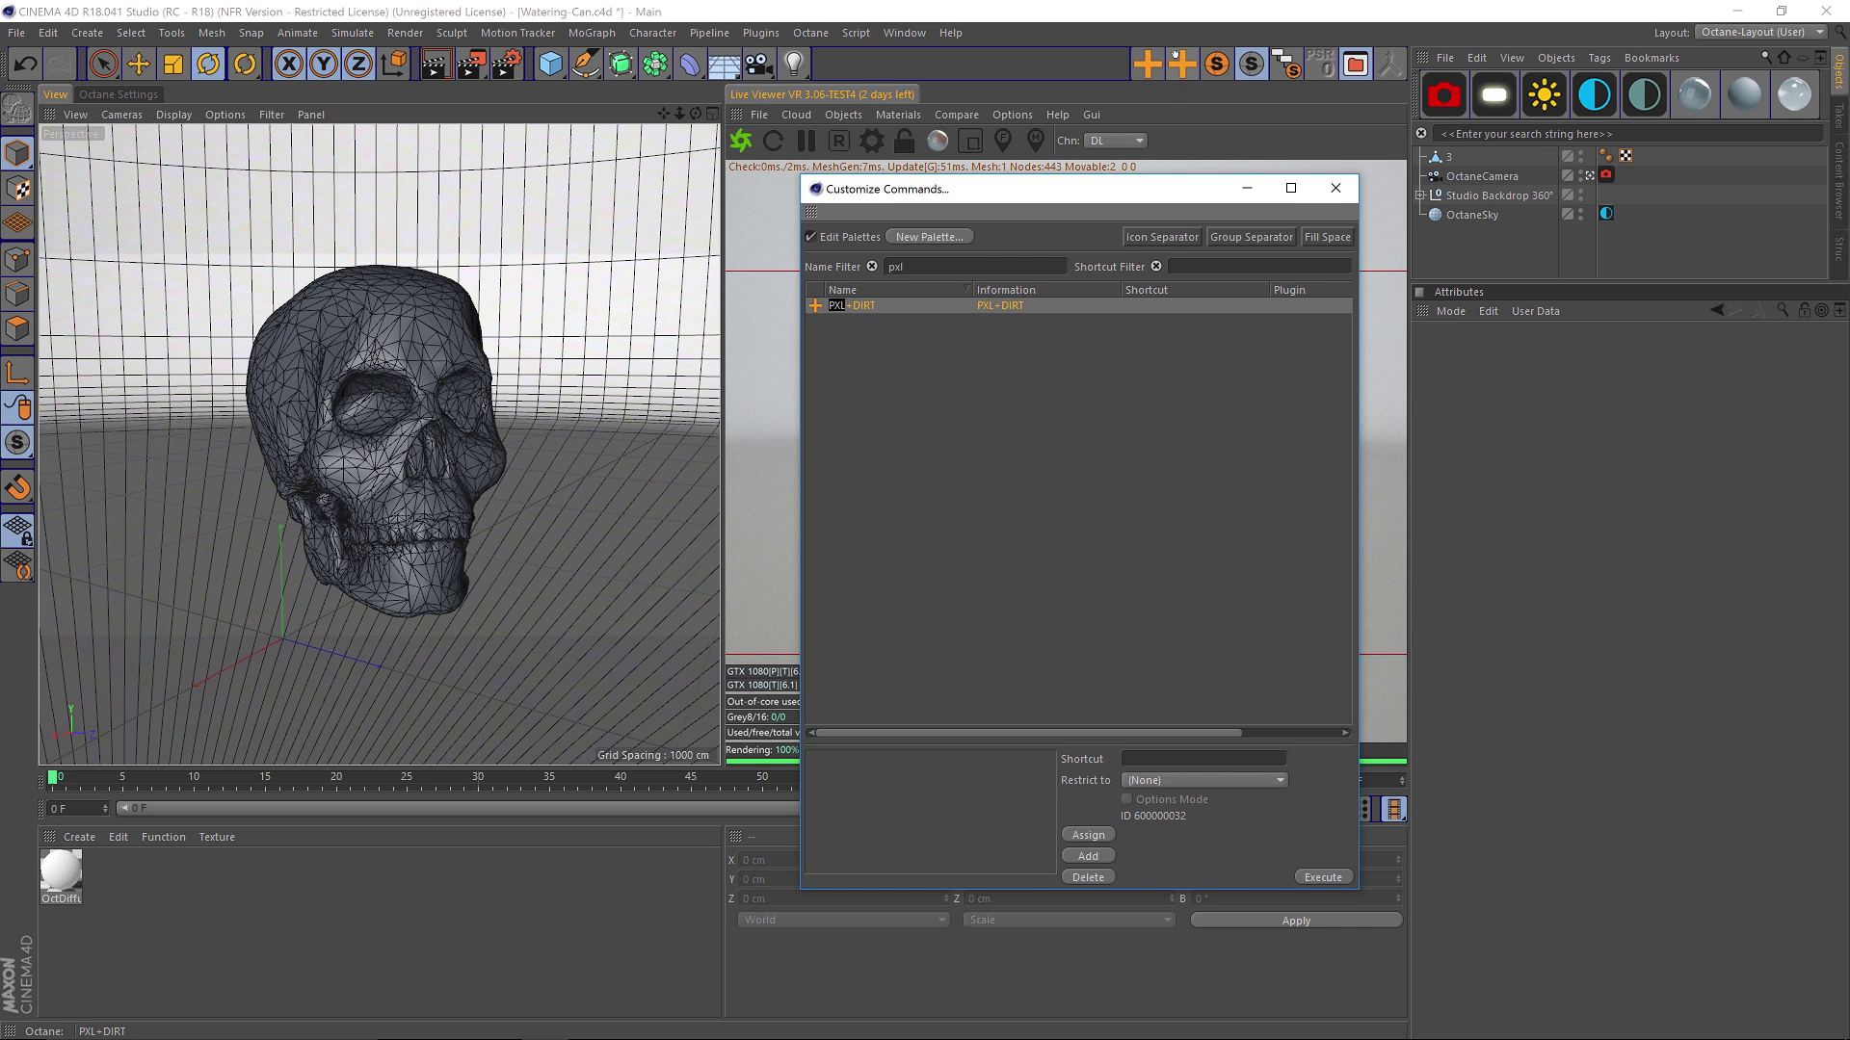
pyautogui.click(1335, 188)
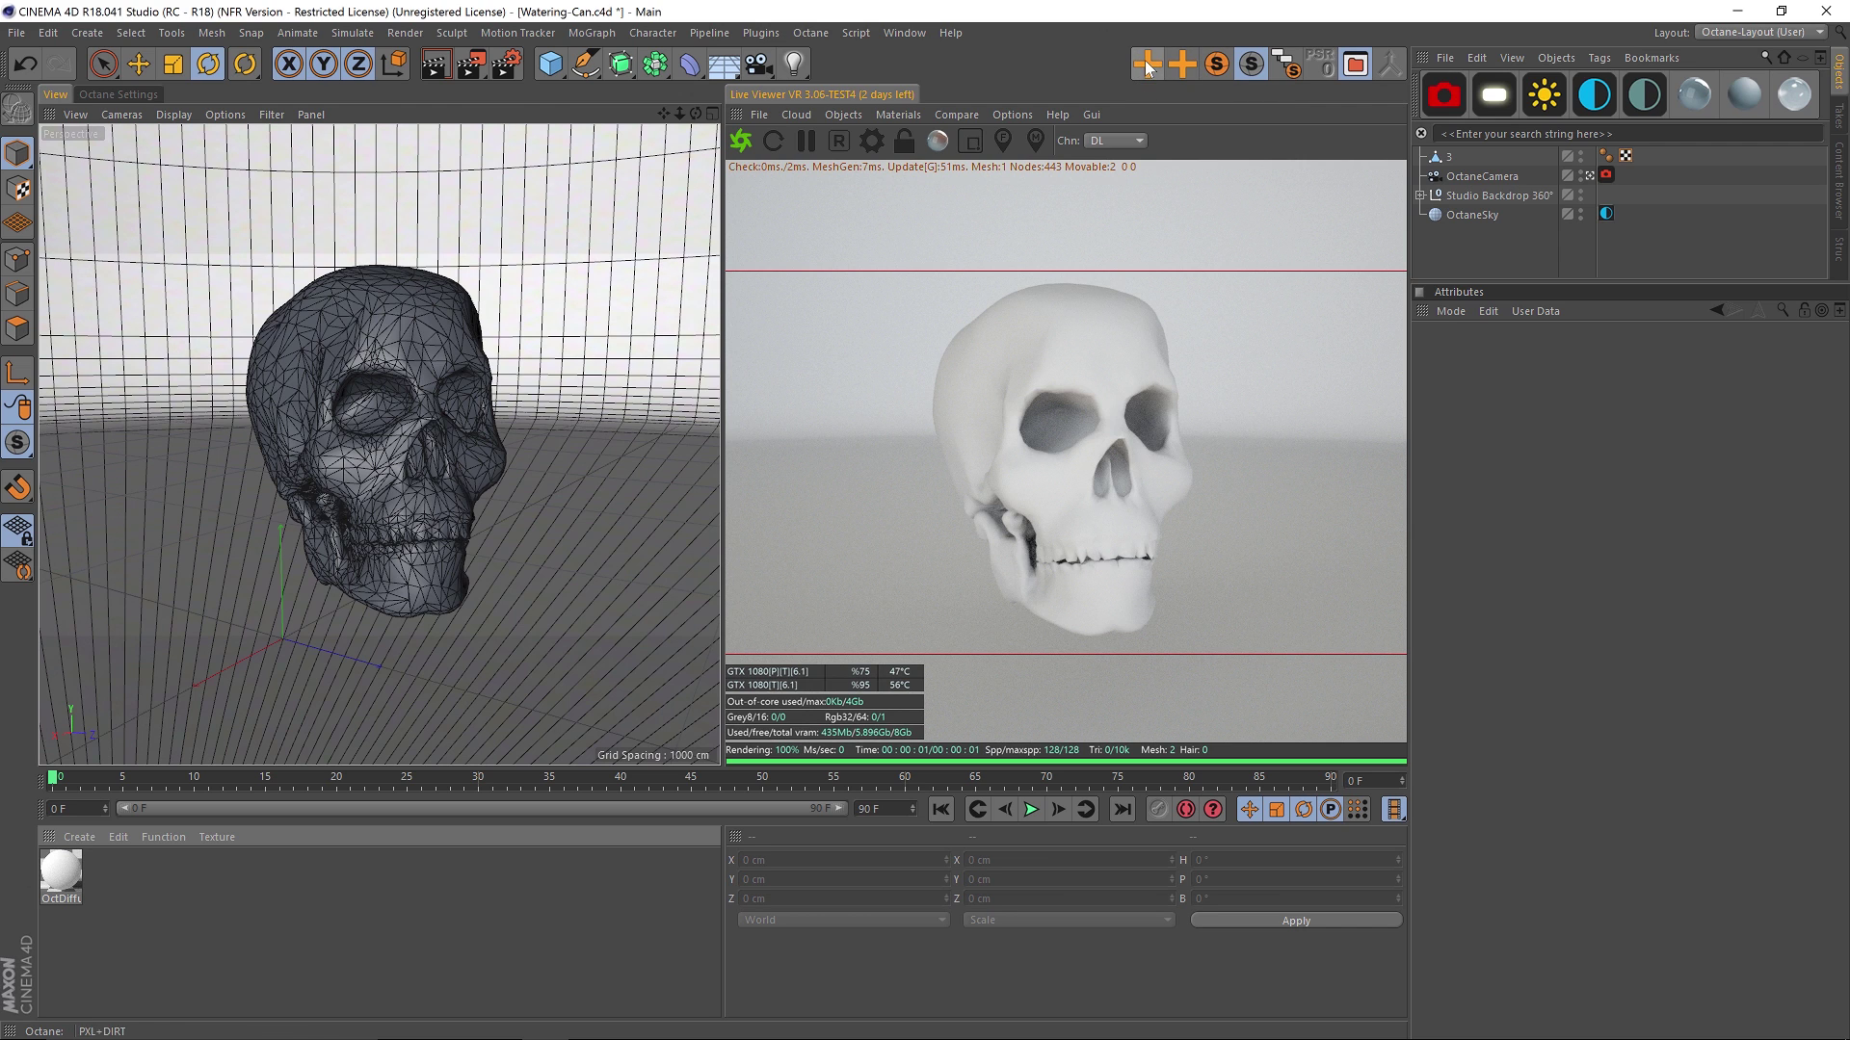
pyautogui.click(1146, 63)
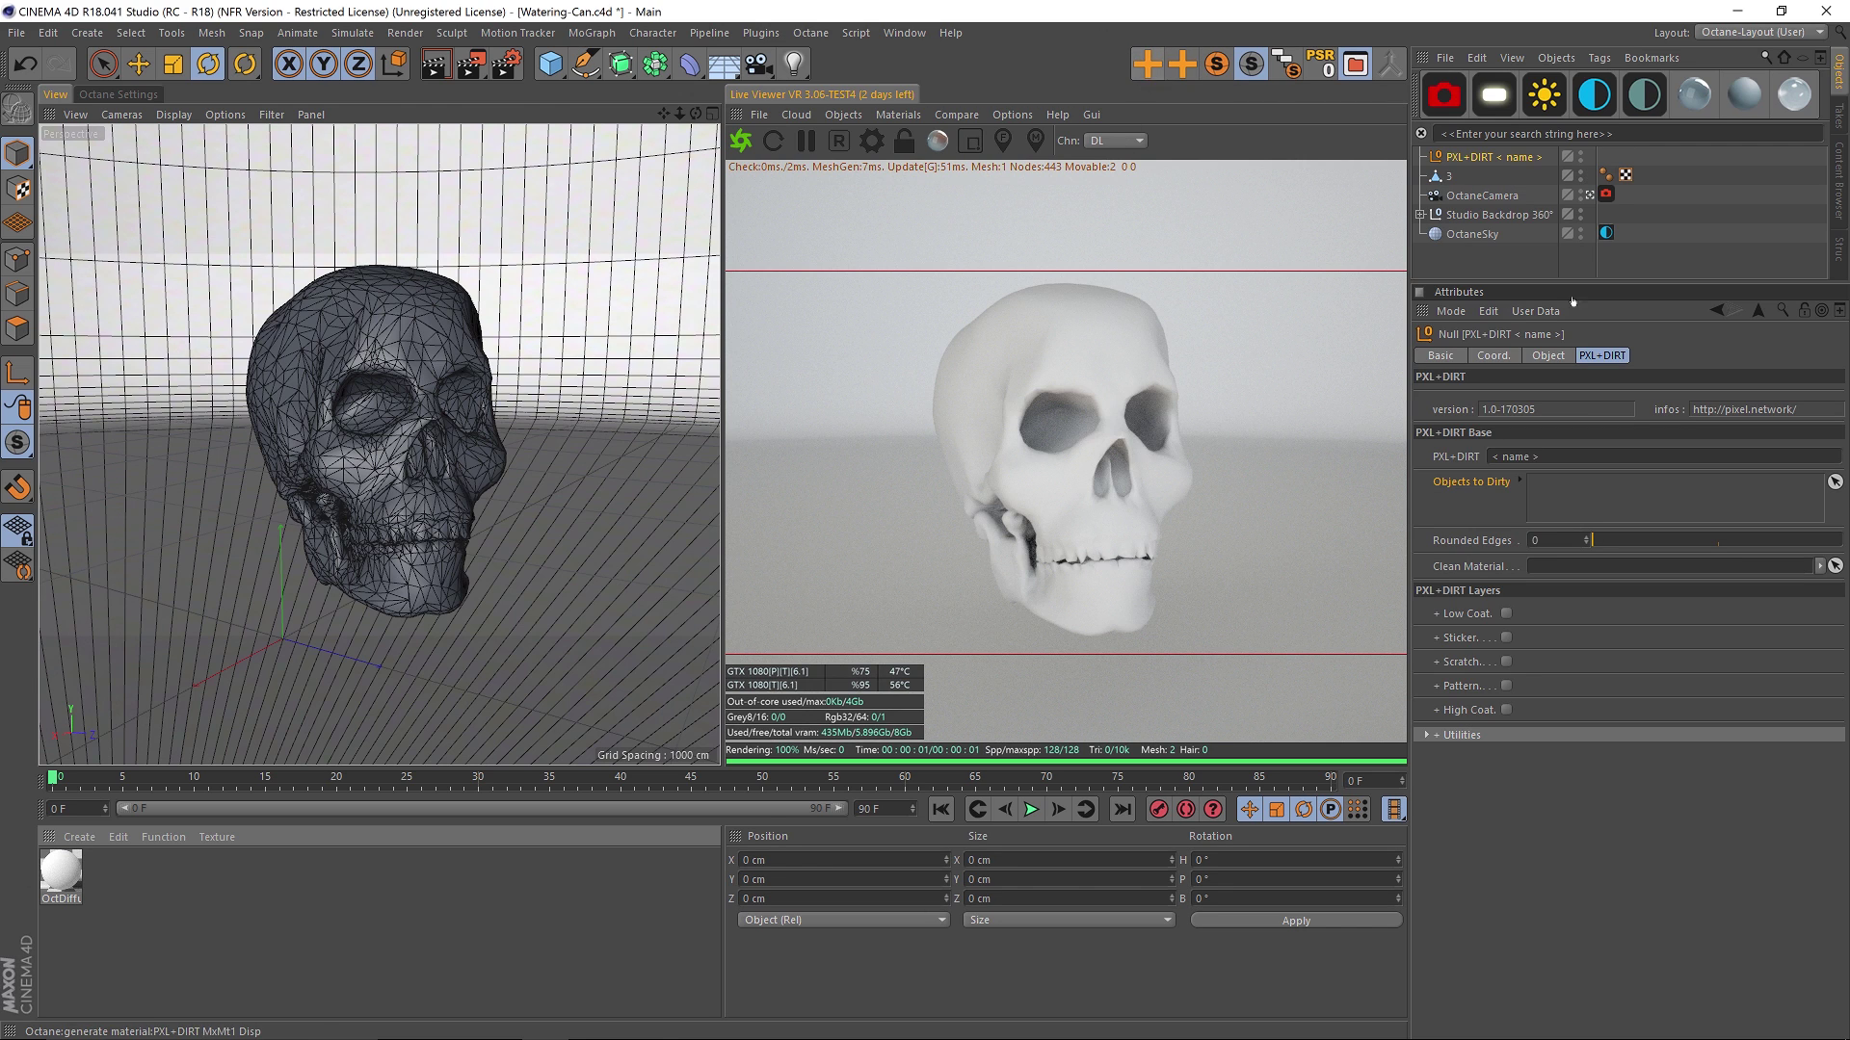
pyautogui.click(1591, 357)
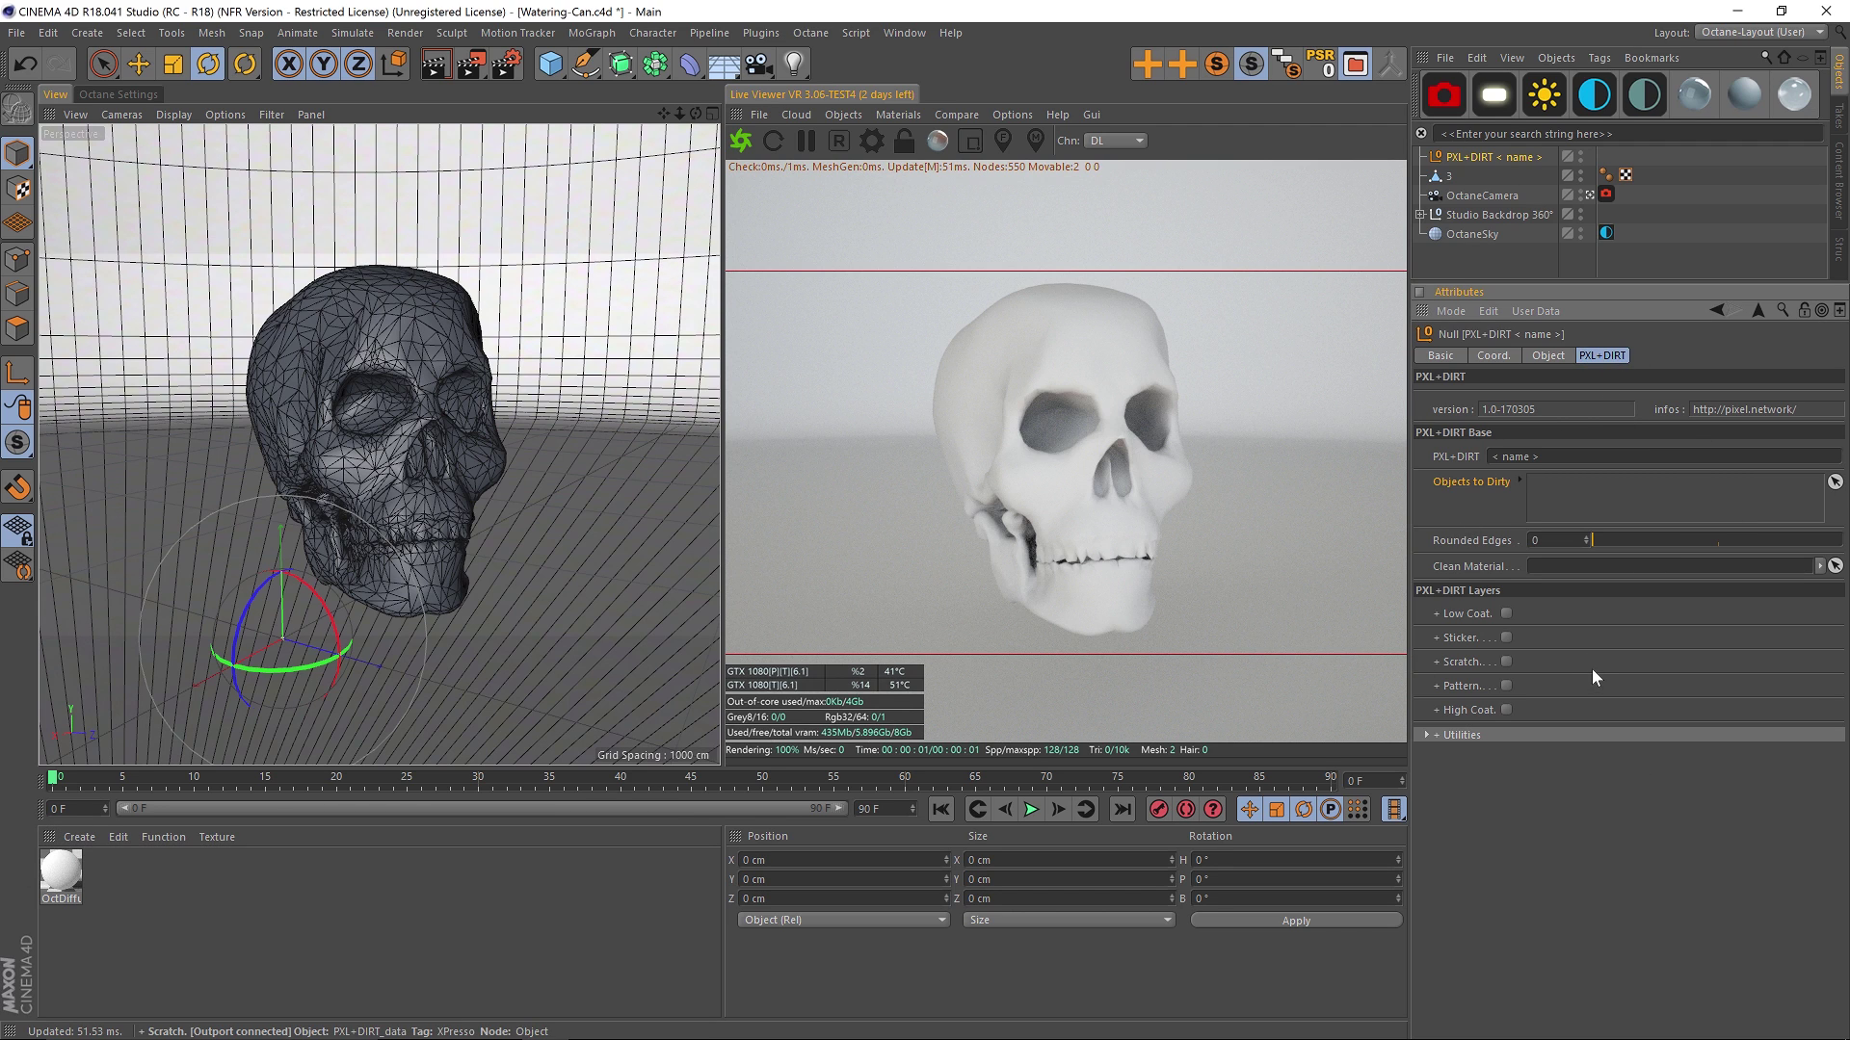
# Step: Create an Octane Glossy material with a dark grey diffuse colour
pyautogui.click(1694, 96)
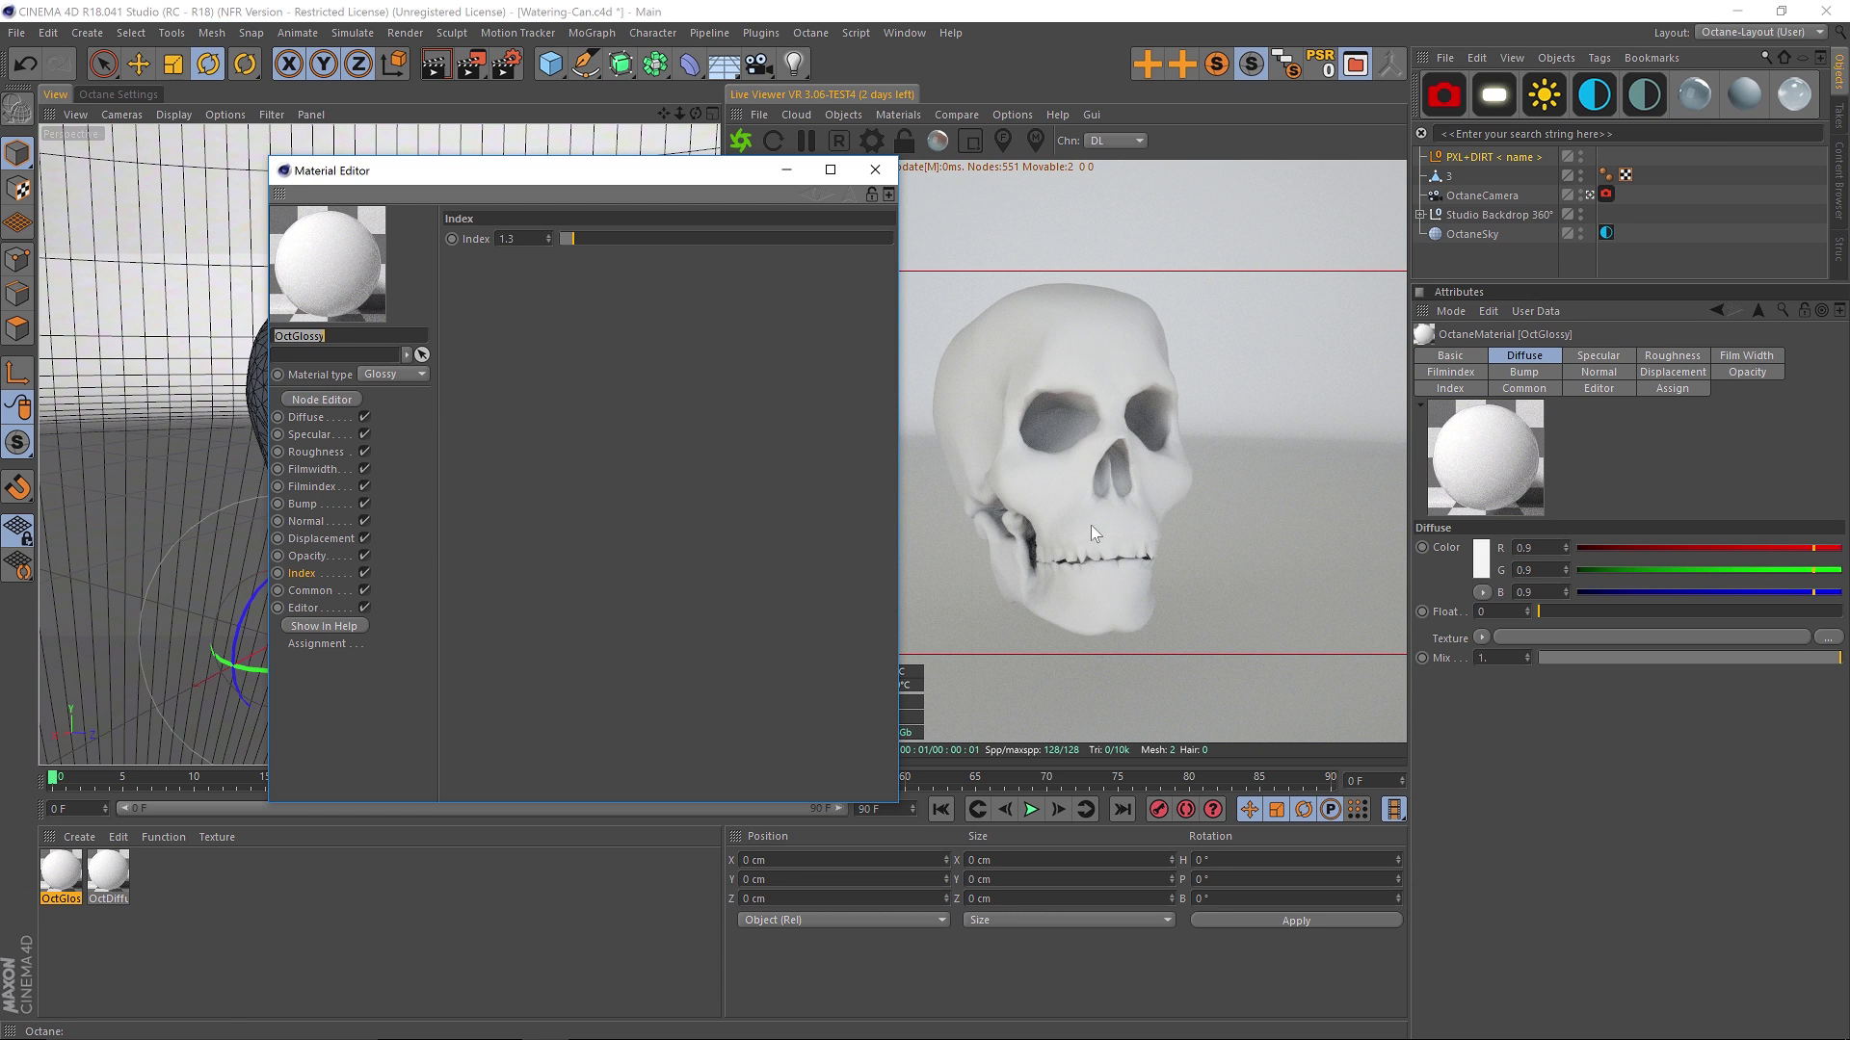
pyautogui.moveTo(562, 172); pyautogui.dragTo(924, 179)
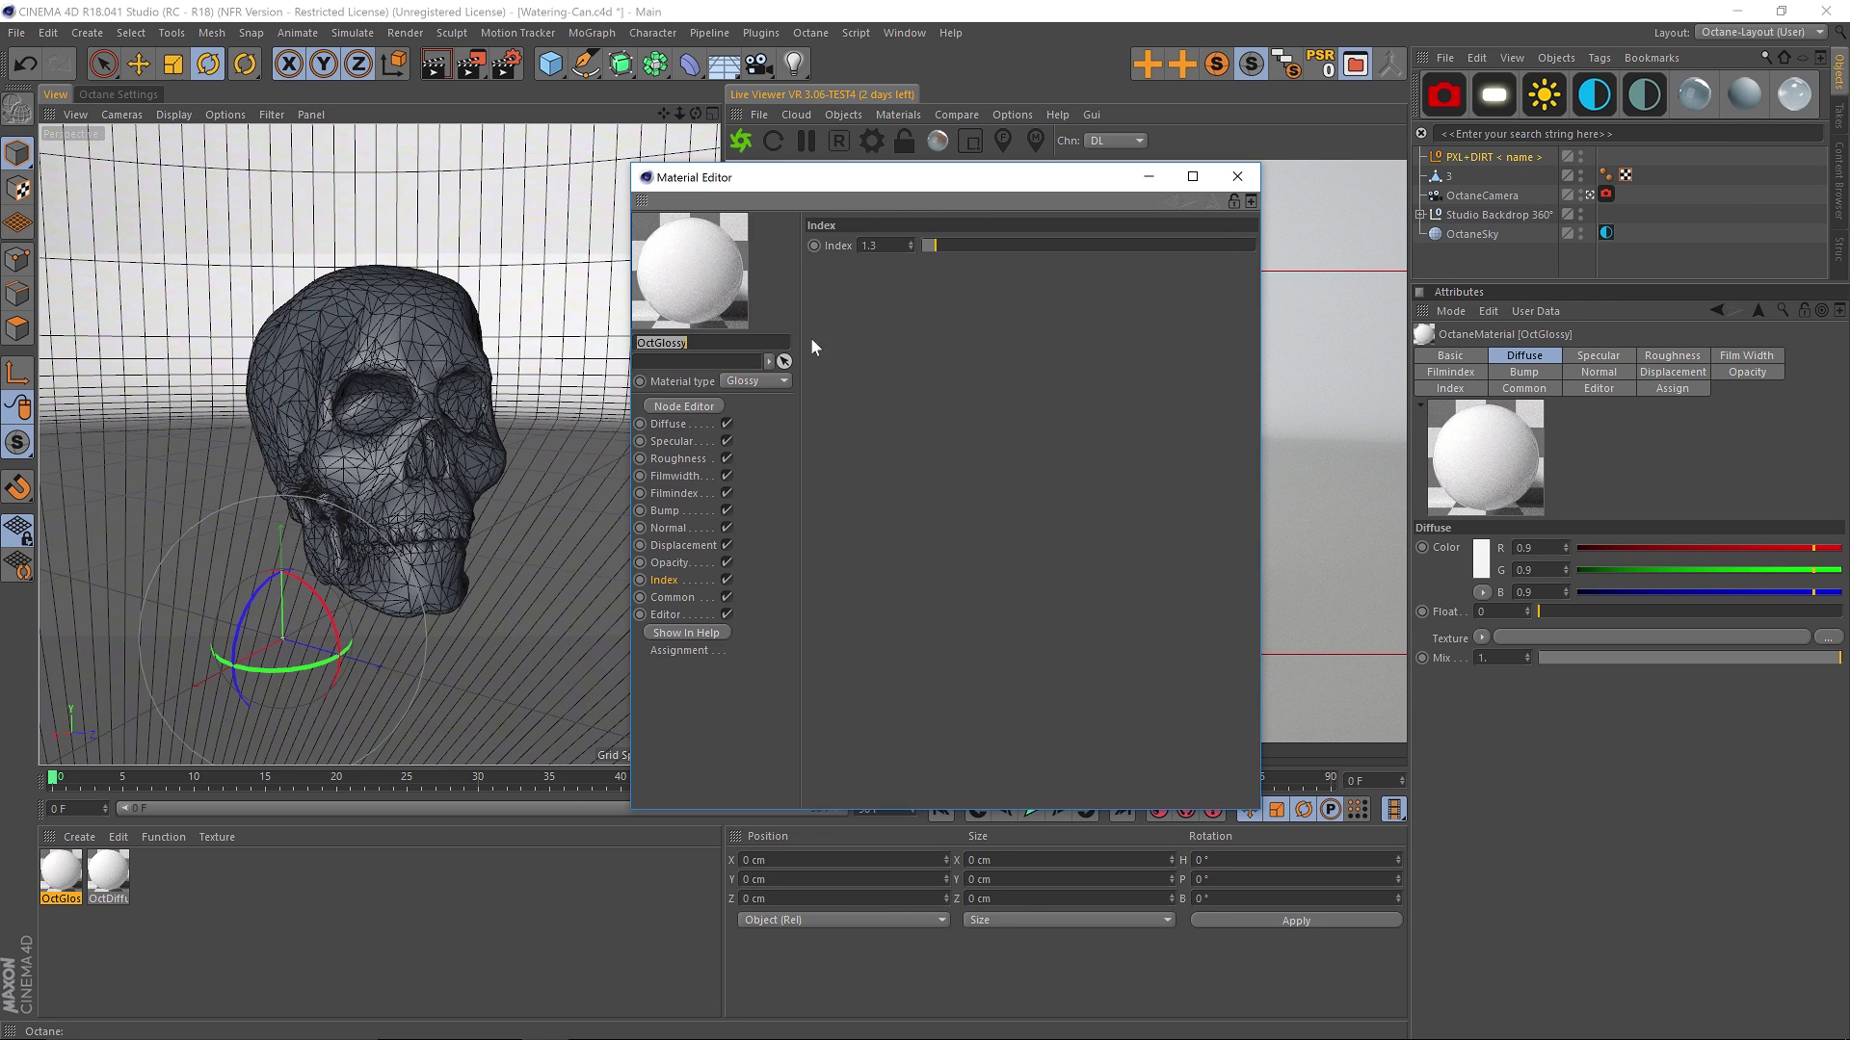
pyautogui.click(668, 424)
pyautogui.click(872, 256)
pyautogui.click(879, 291)
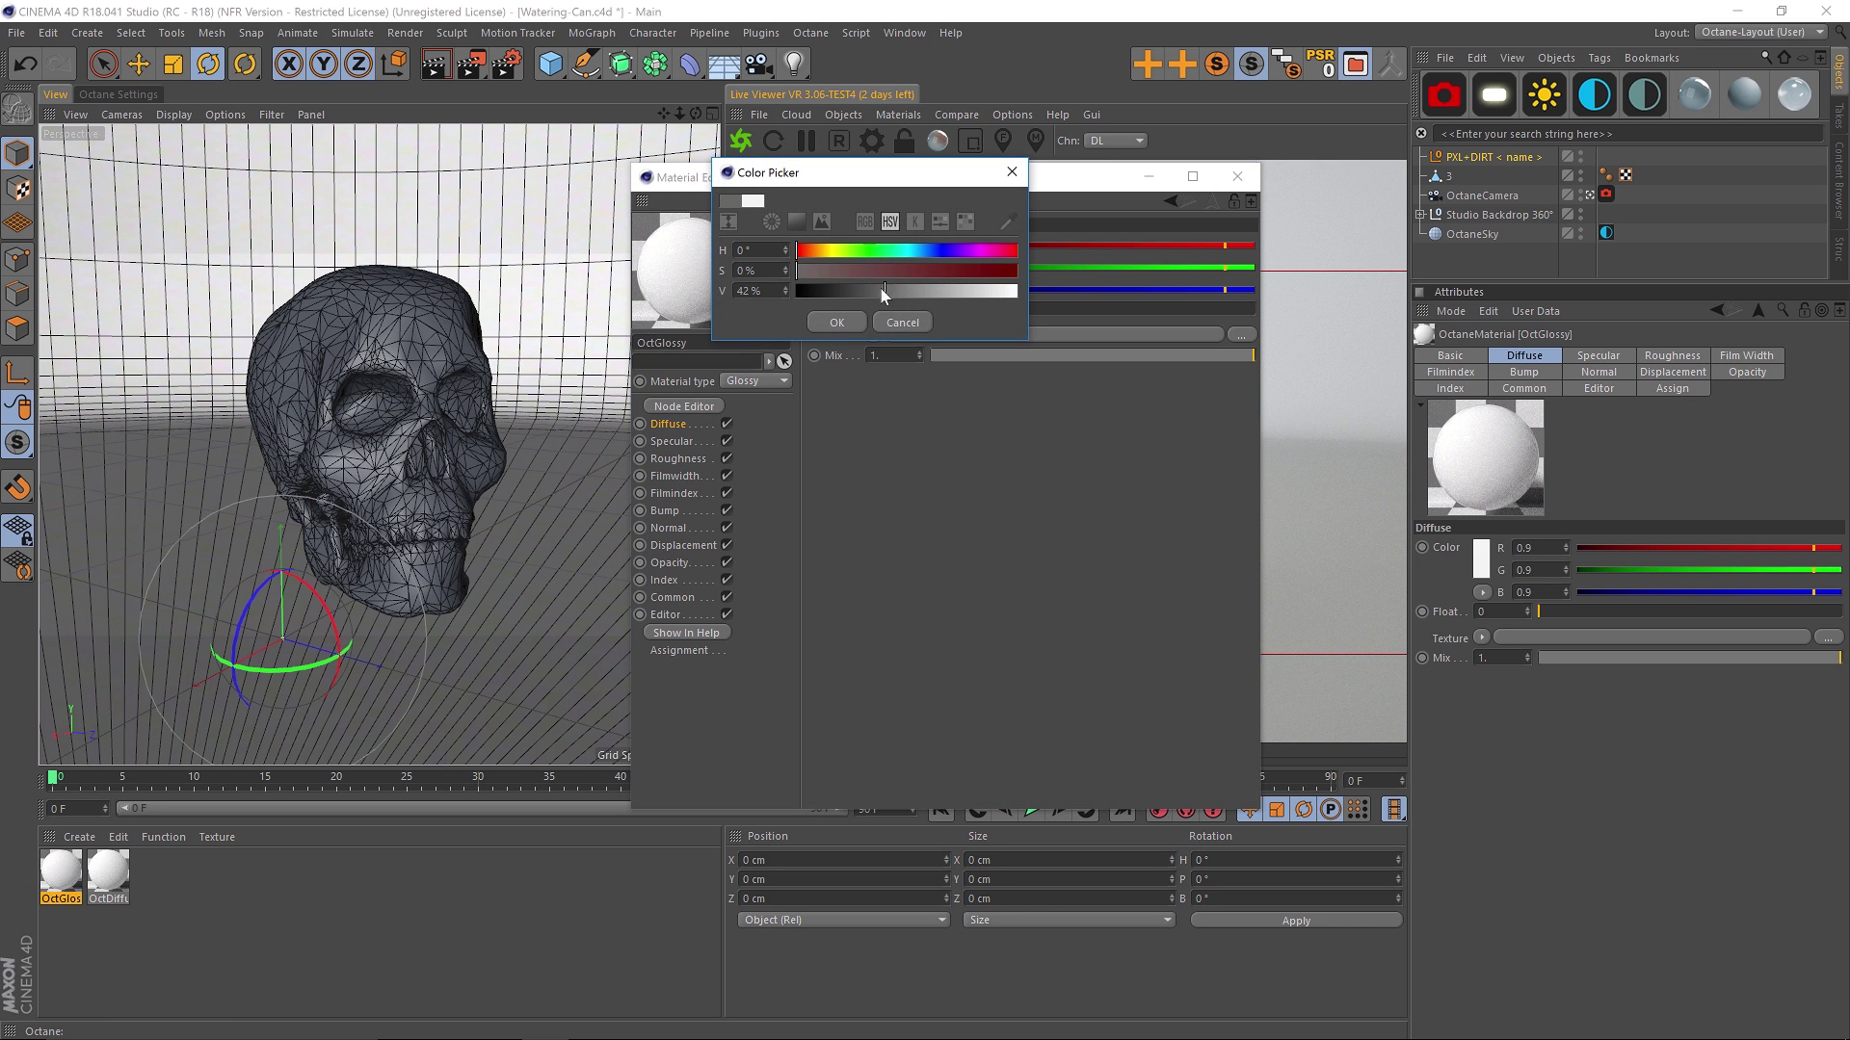
pyautogui.click(836, 323)
# Step: Set the material's roughness to about 0.358 and index to 5.35, then apply it to the skull
pyautogui.click(677, 459)
pyautogui.click(1046, 309)
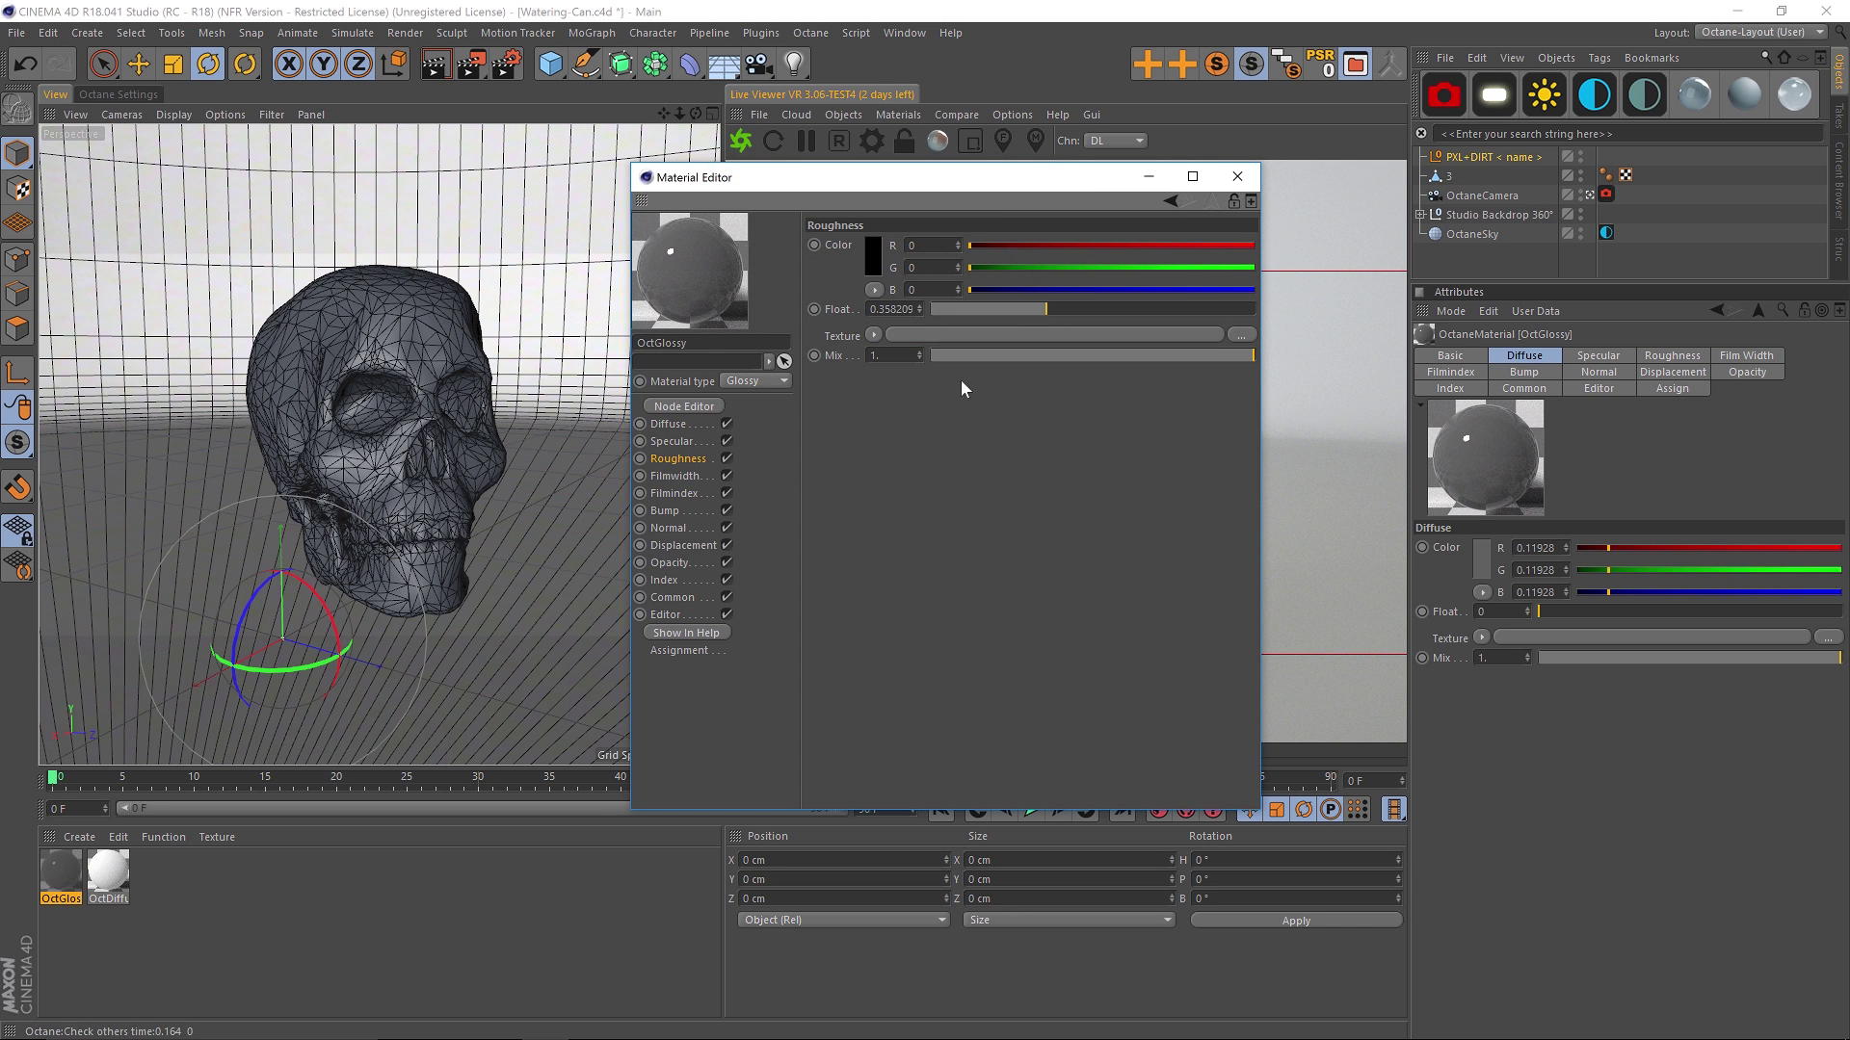
pyautogui.click(664, 580)
pyautogui.click(1123, 246)
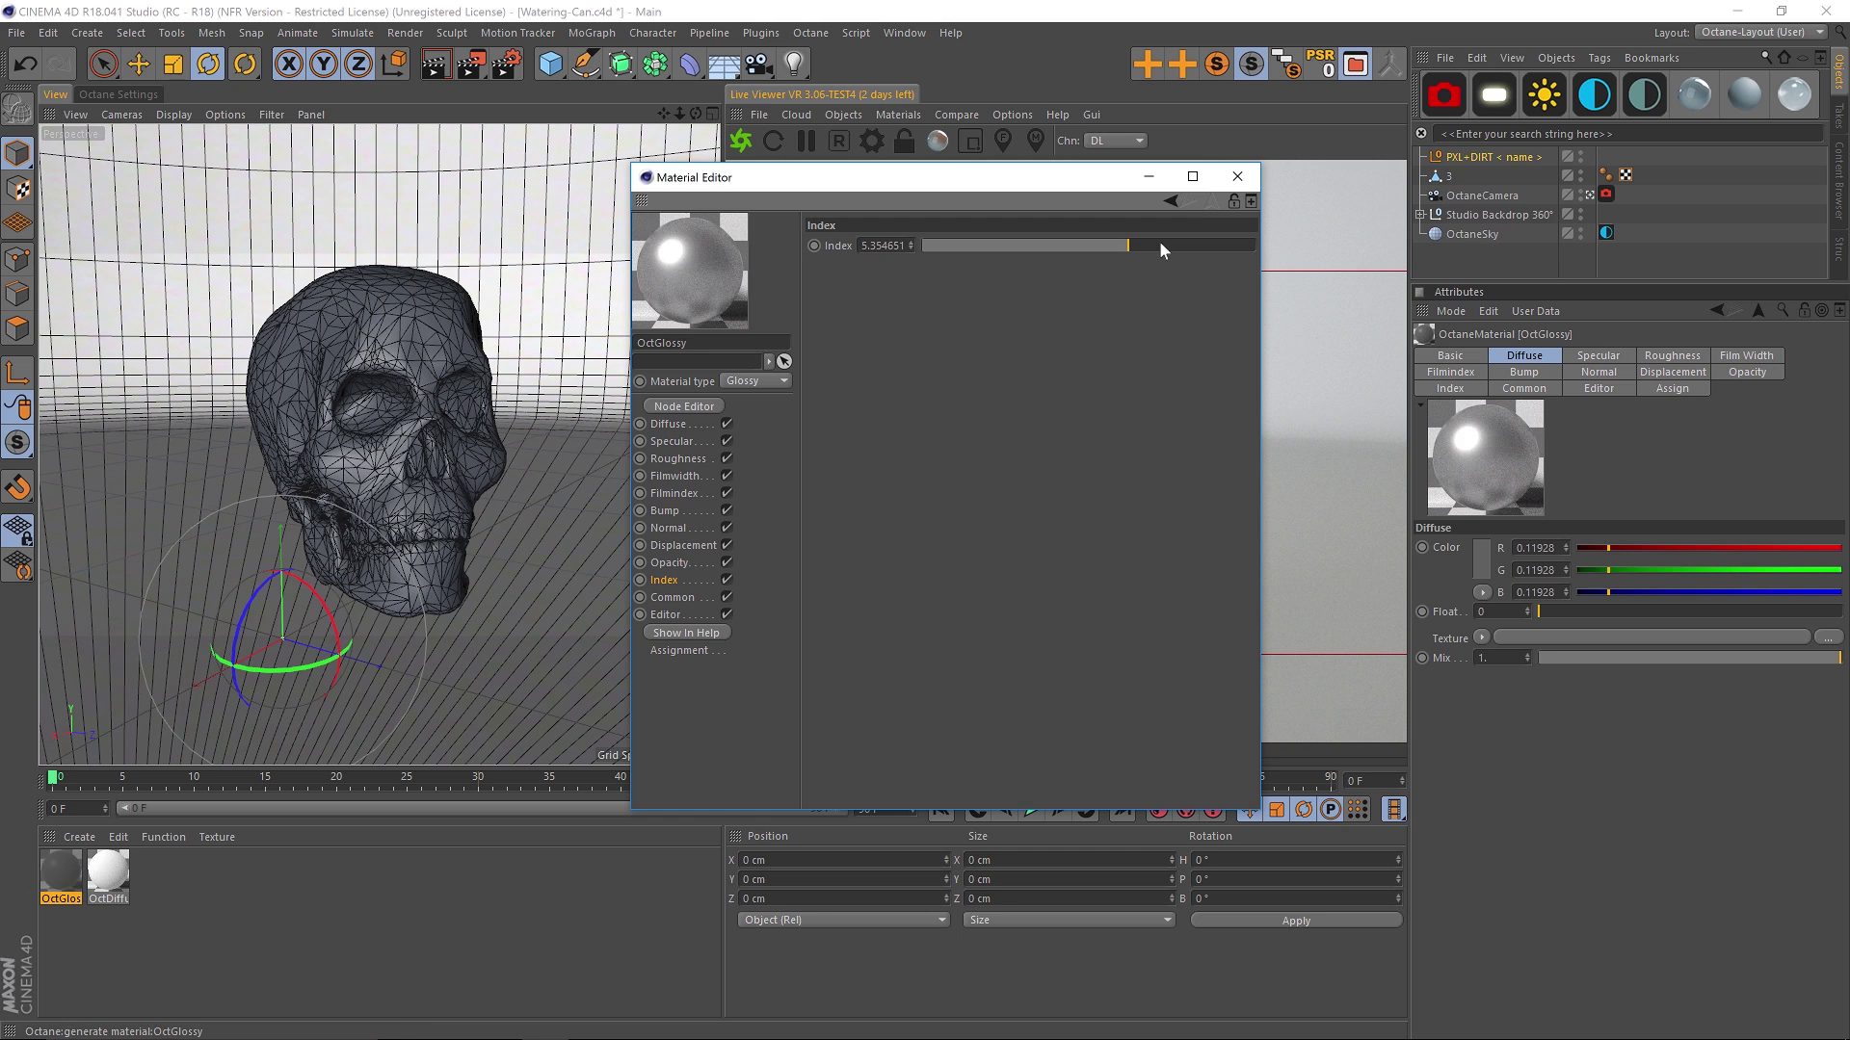
pyautogui.click(115, 860)
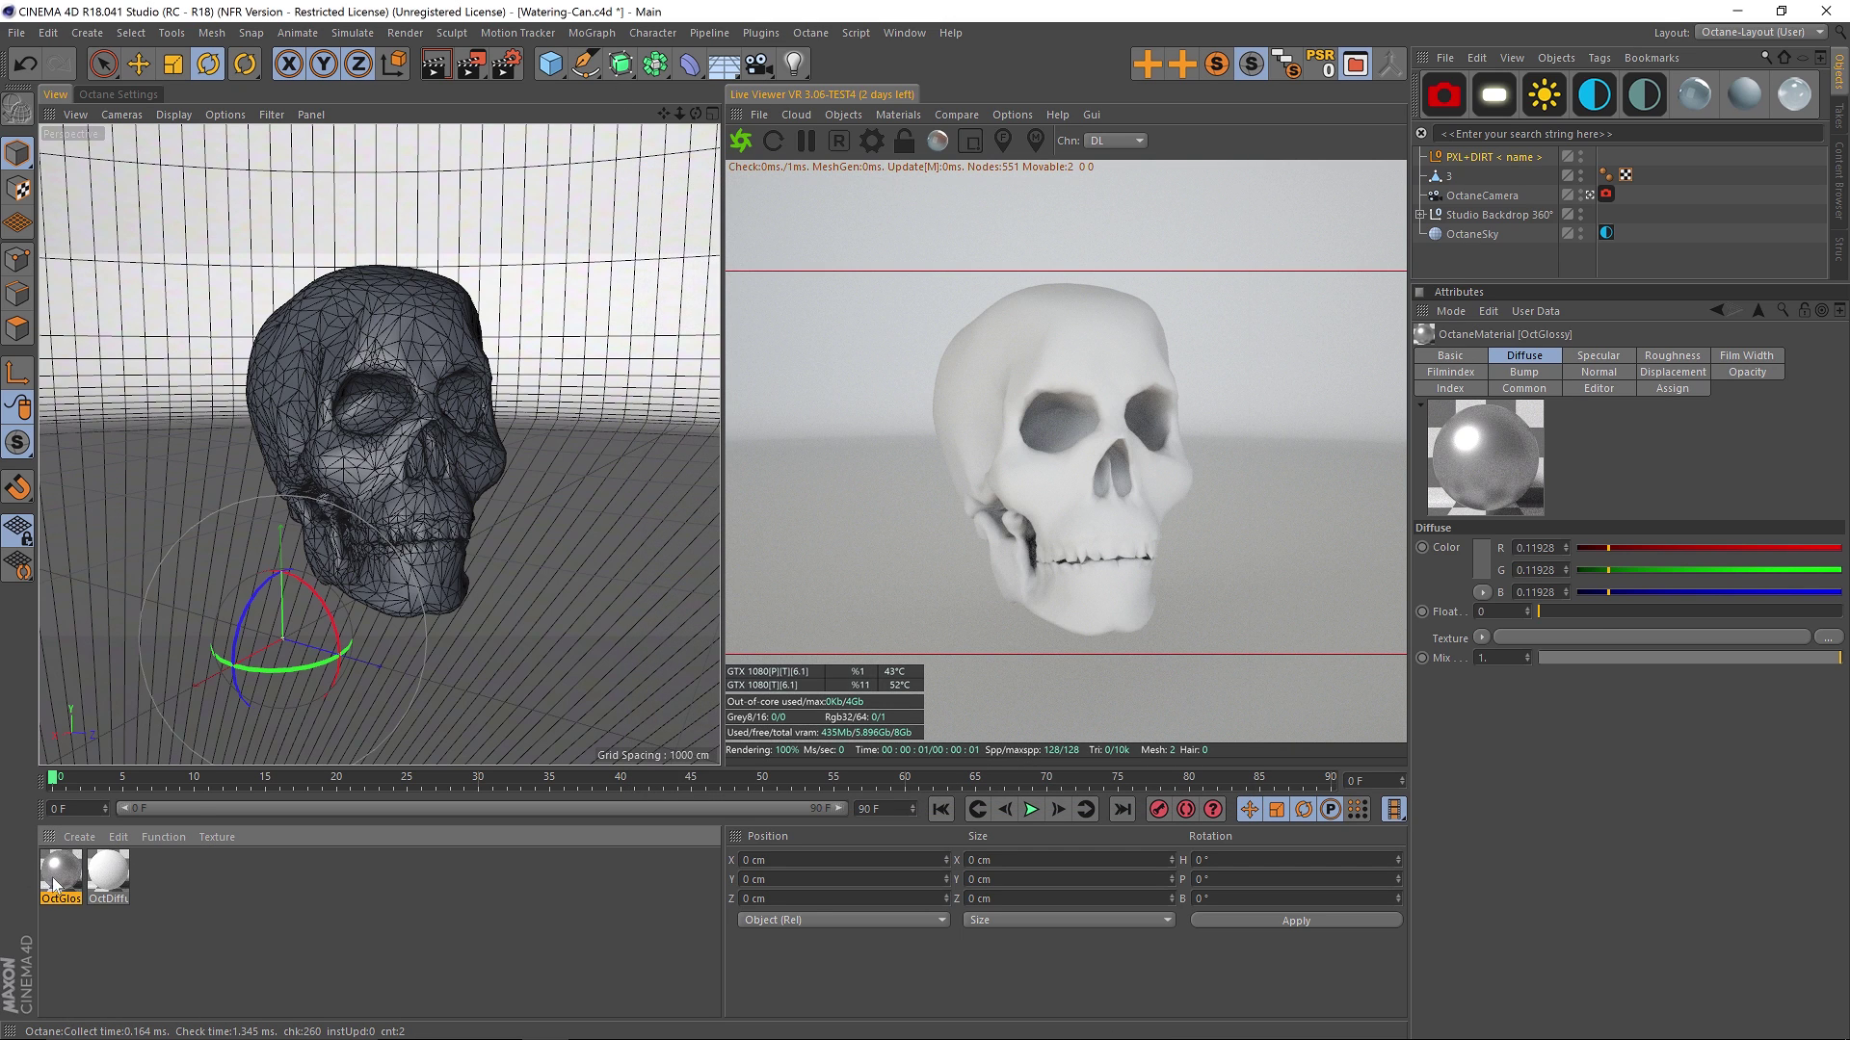
pyautogui.moveTo(55, 885); pyautogui.dragTo(318, 321)
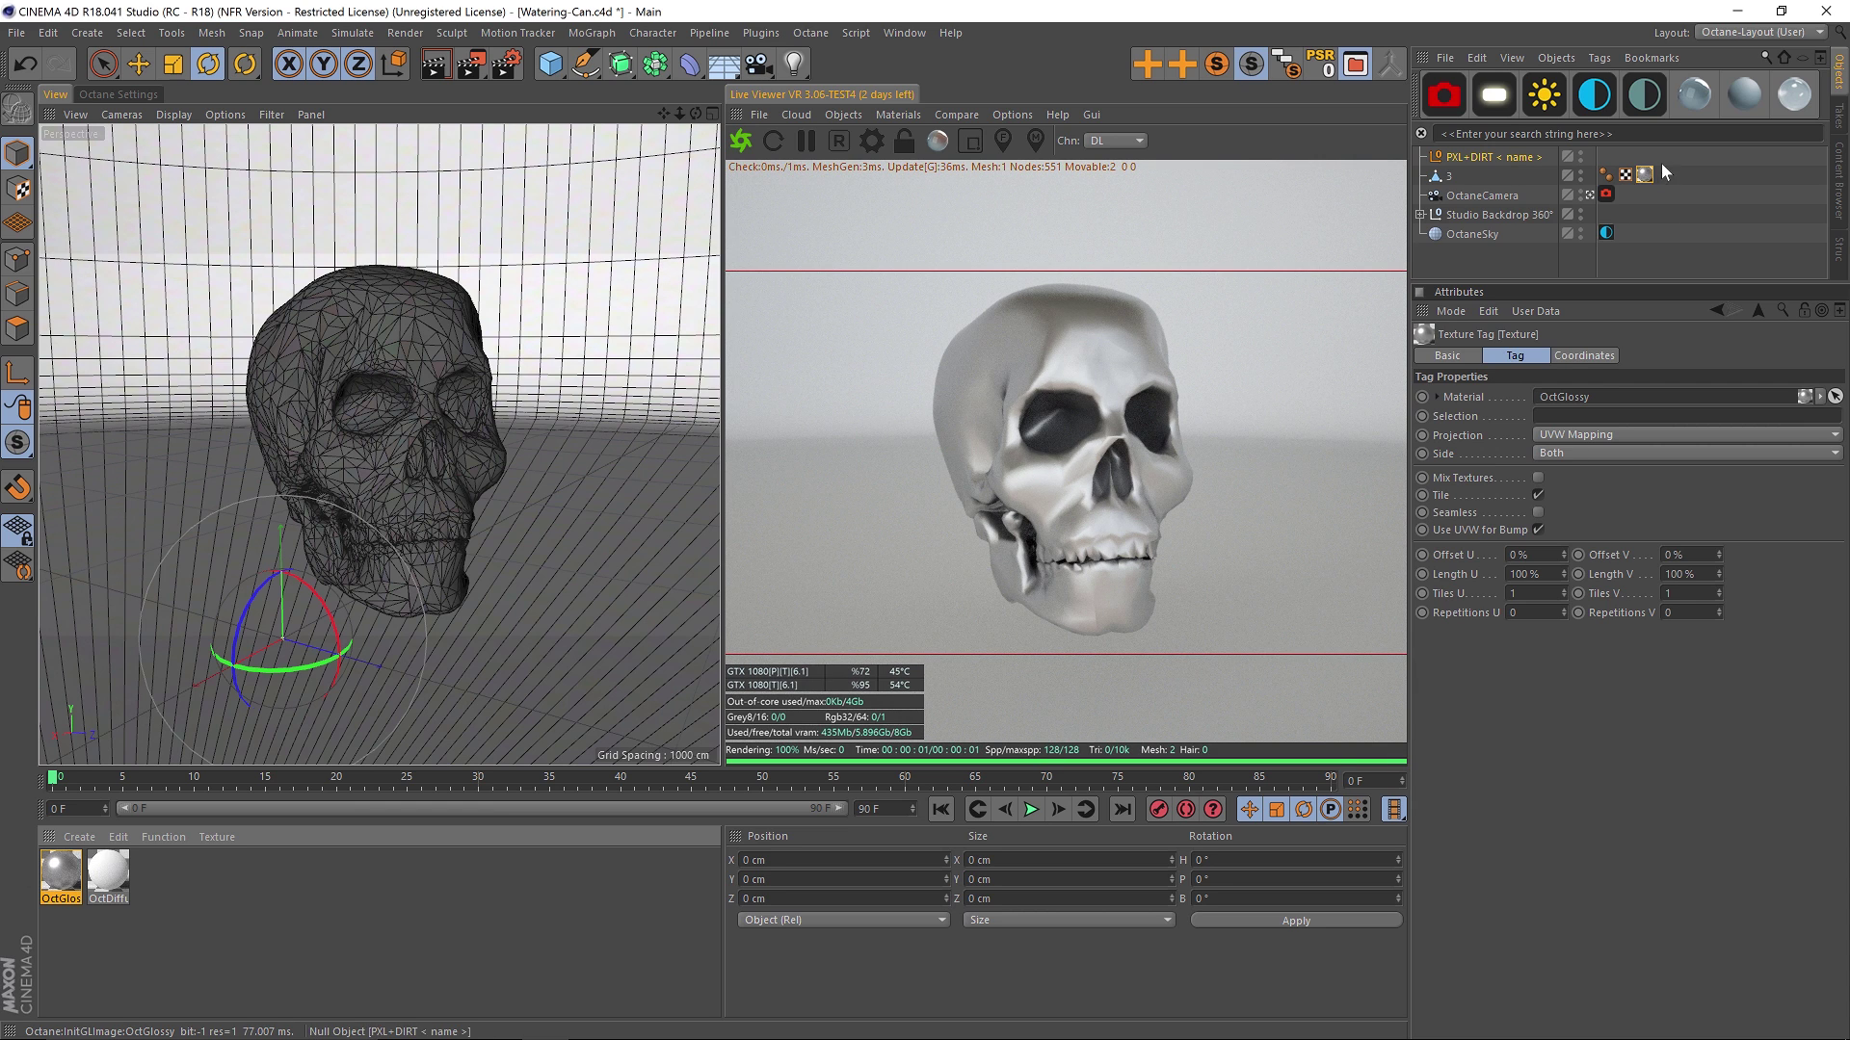
pyautogui.click(1497, 159)
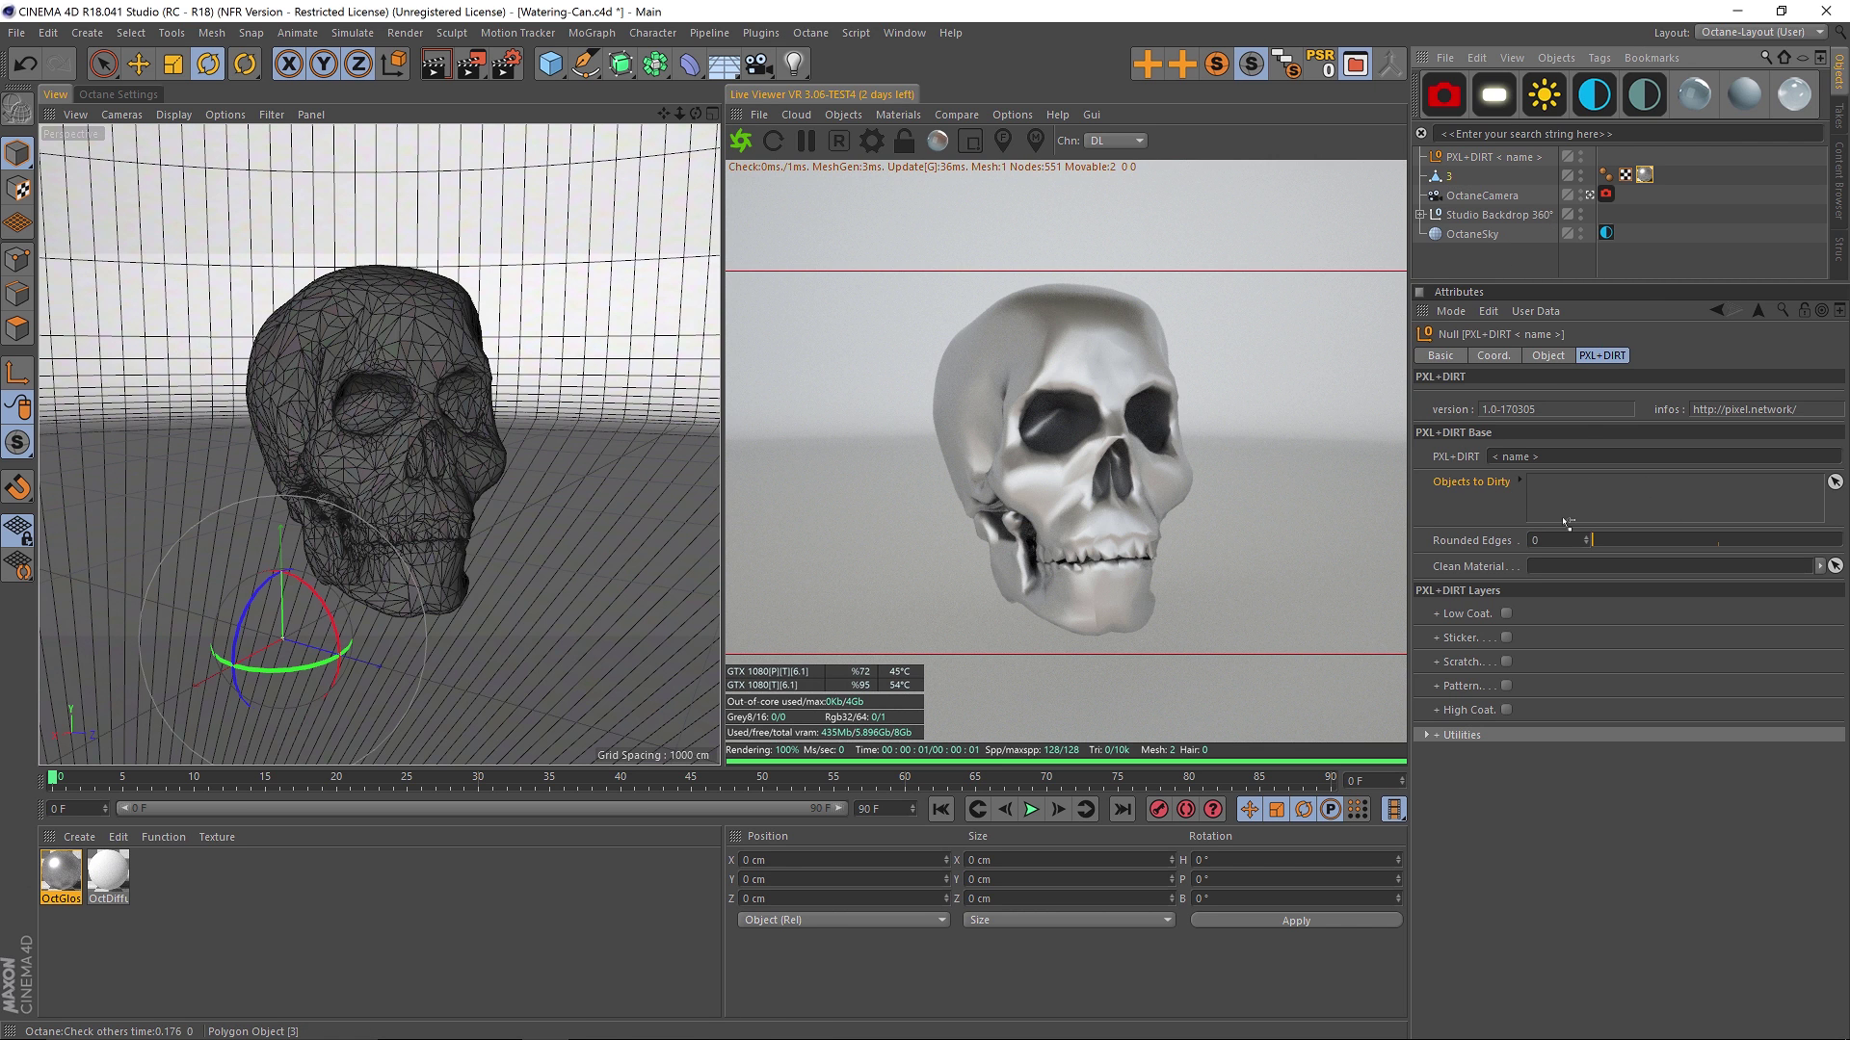
# Step: Add skull object 3 to PXL+DIRT's Objects to Dirty and set OctGlossy as Clean Material
pyautogui.moveTo(1566, 522); pyautogui.dragTo(1562, 501)
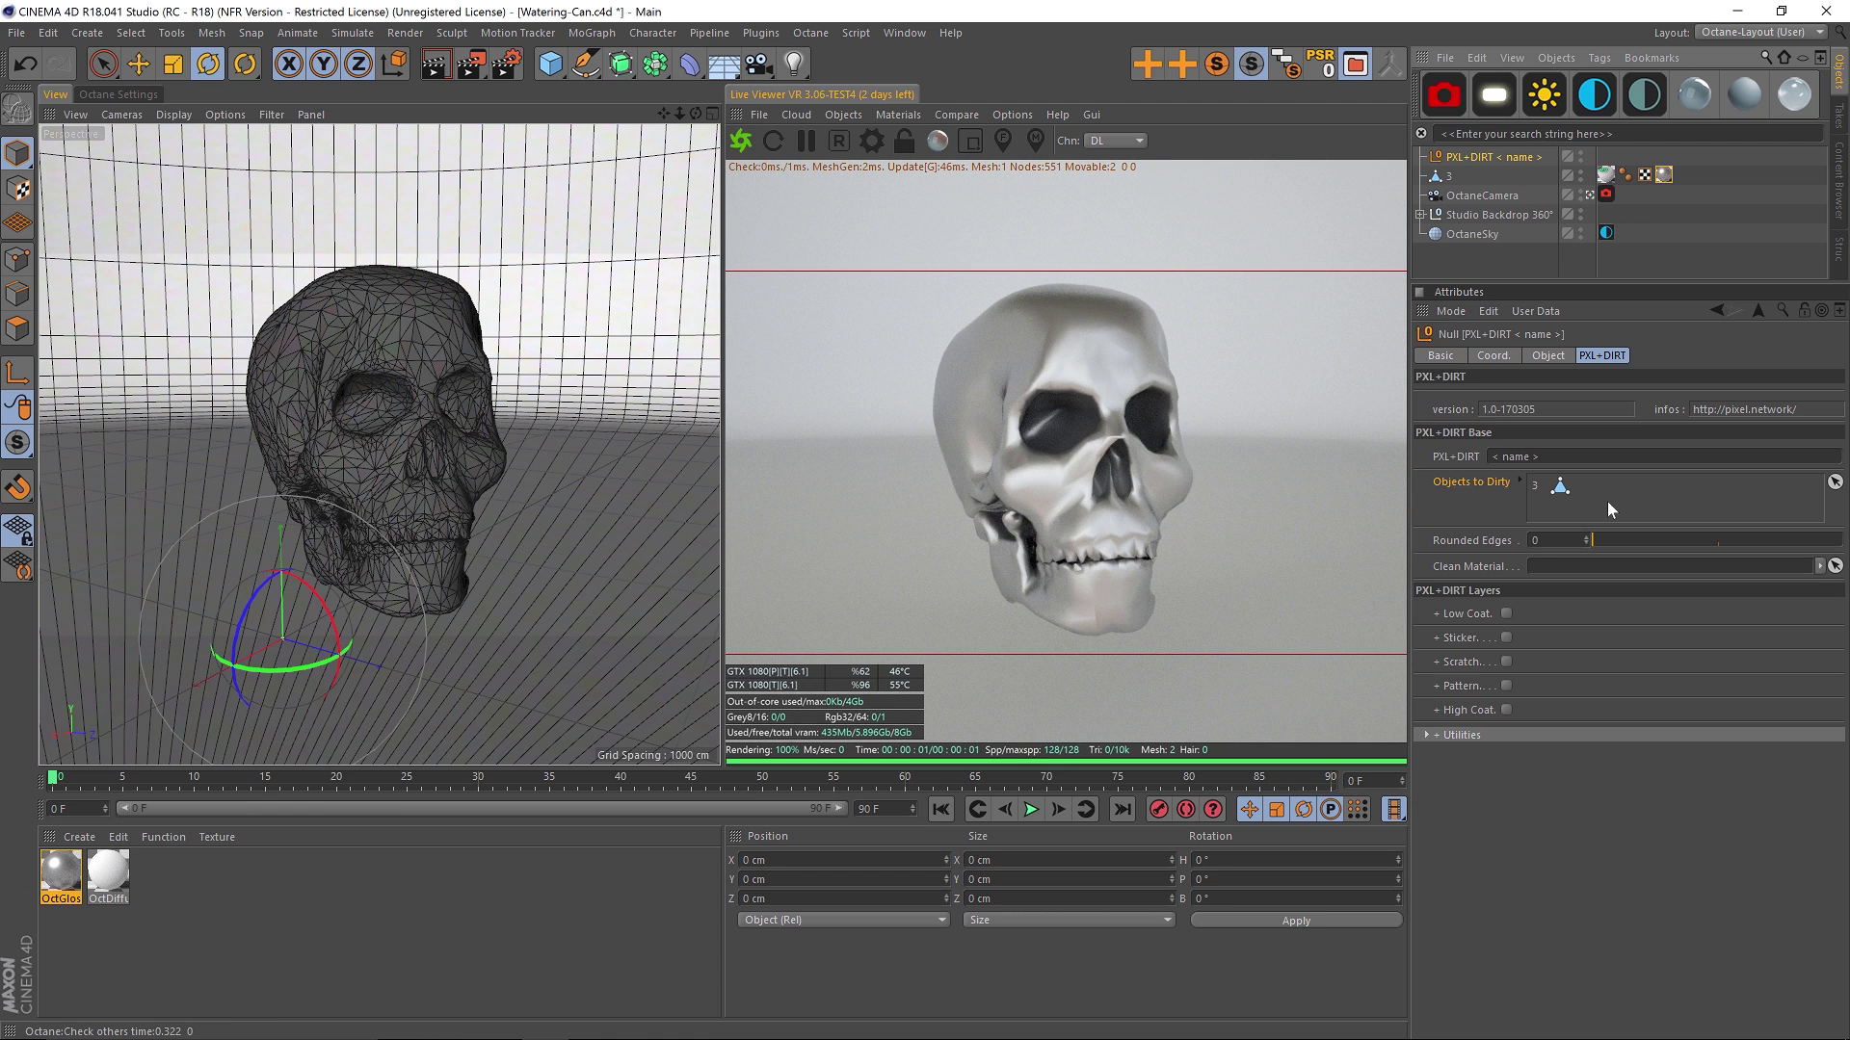
pyautogui.click(1455, 570)
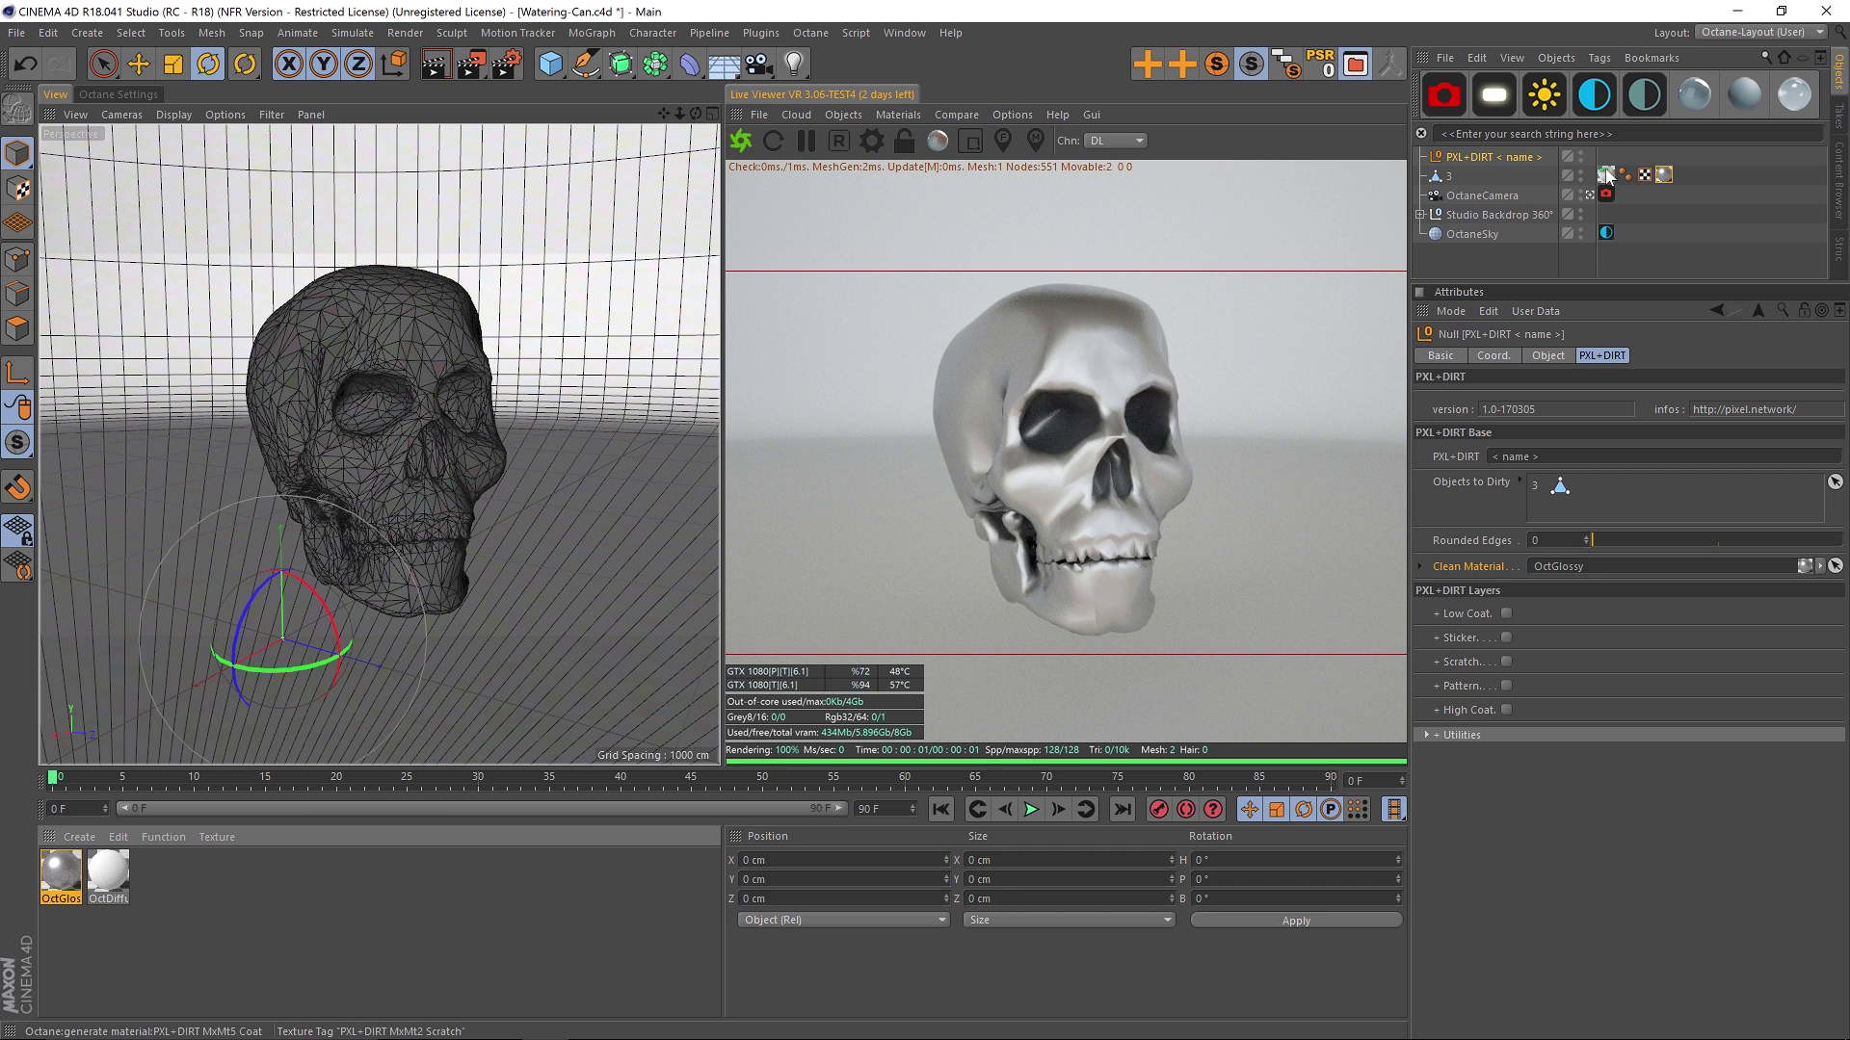
# Step: Move the OctGlossy texture tag to a new position on object 3 and reselect PXL+DIRT
pyautogui.click(1674, 194)
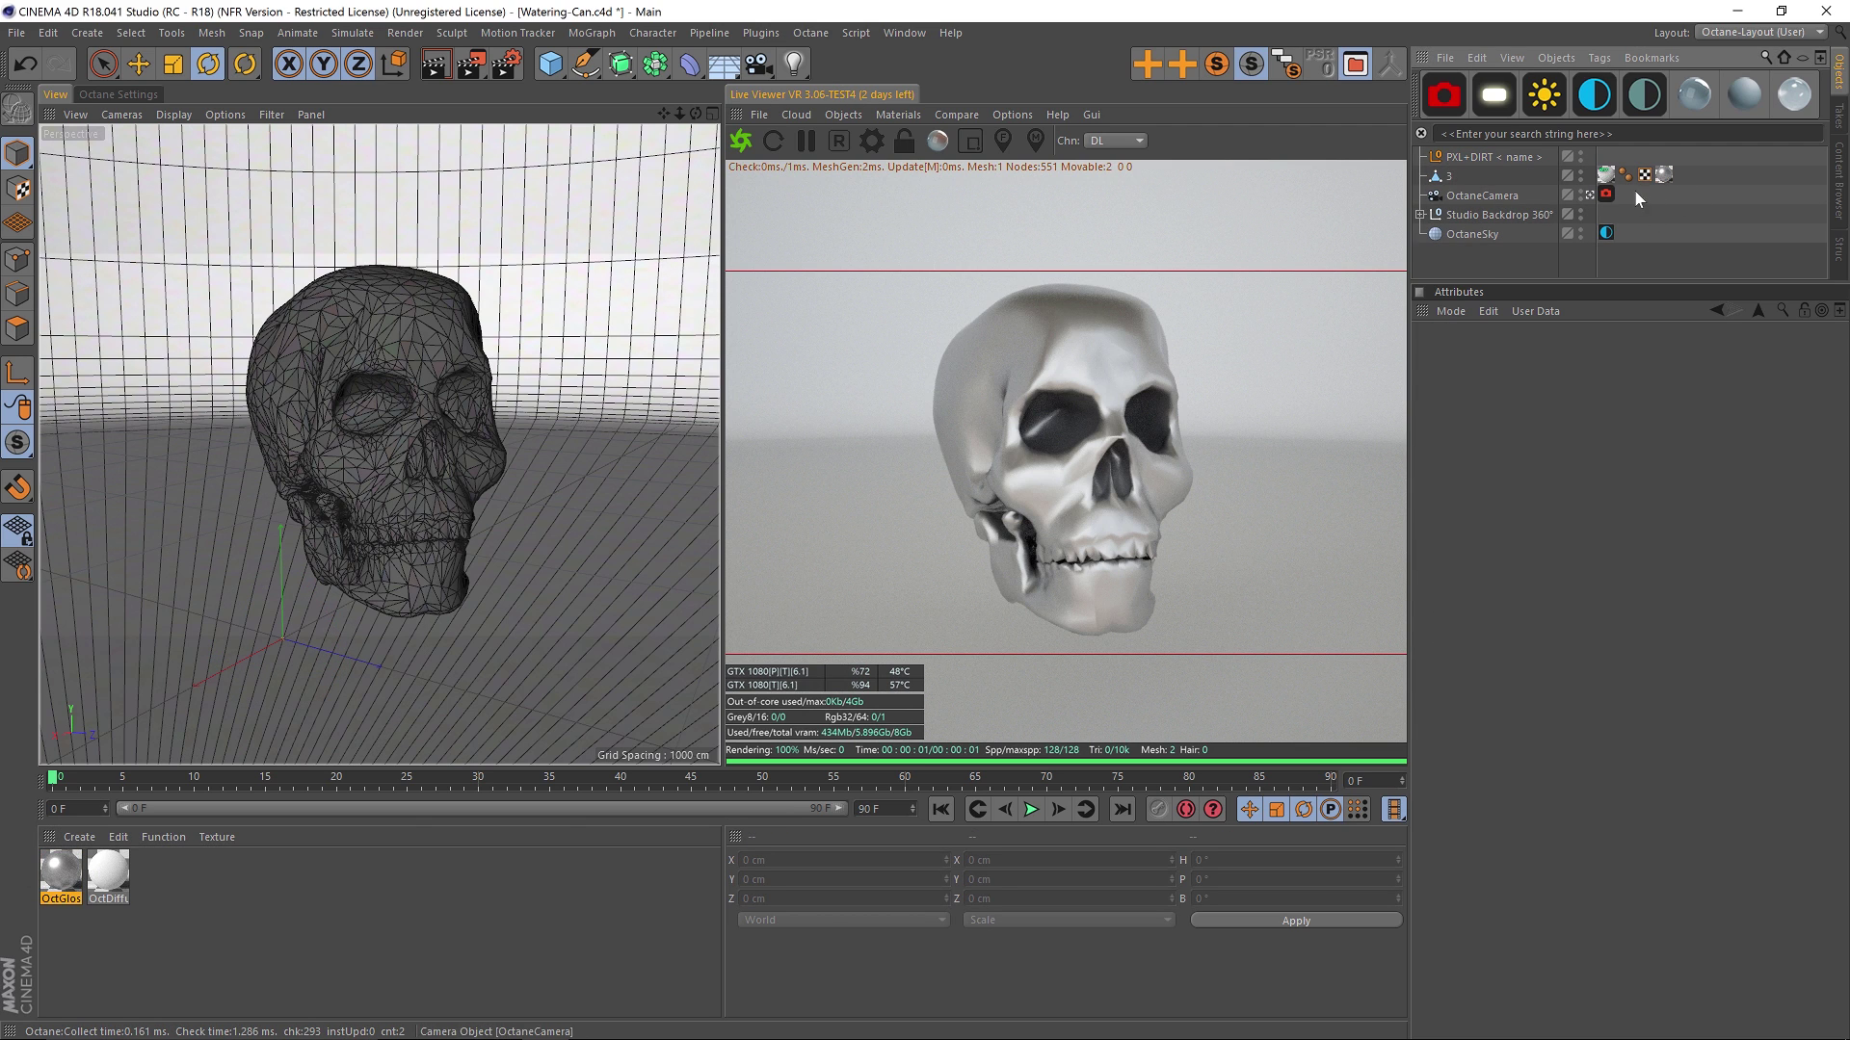
pyautogui.click(1666, 176)
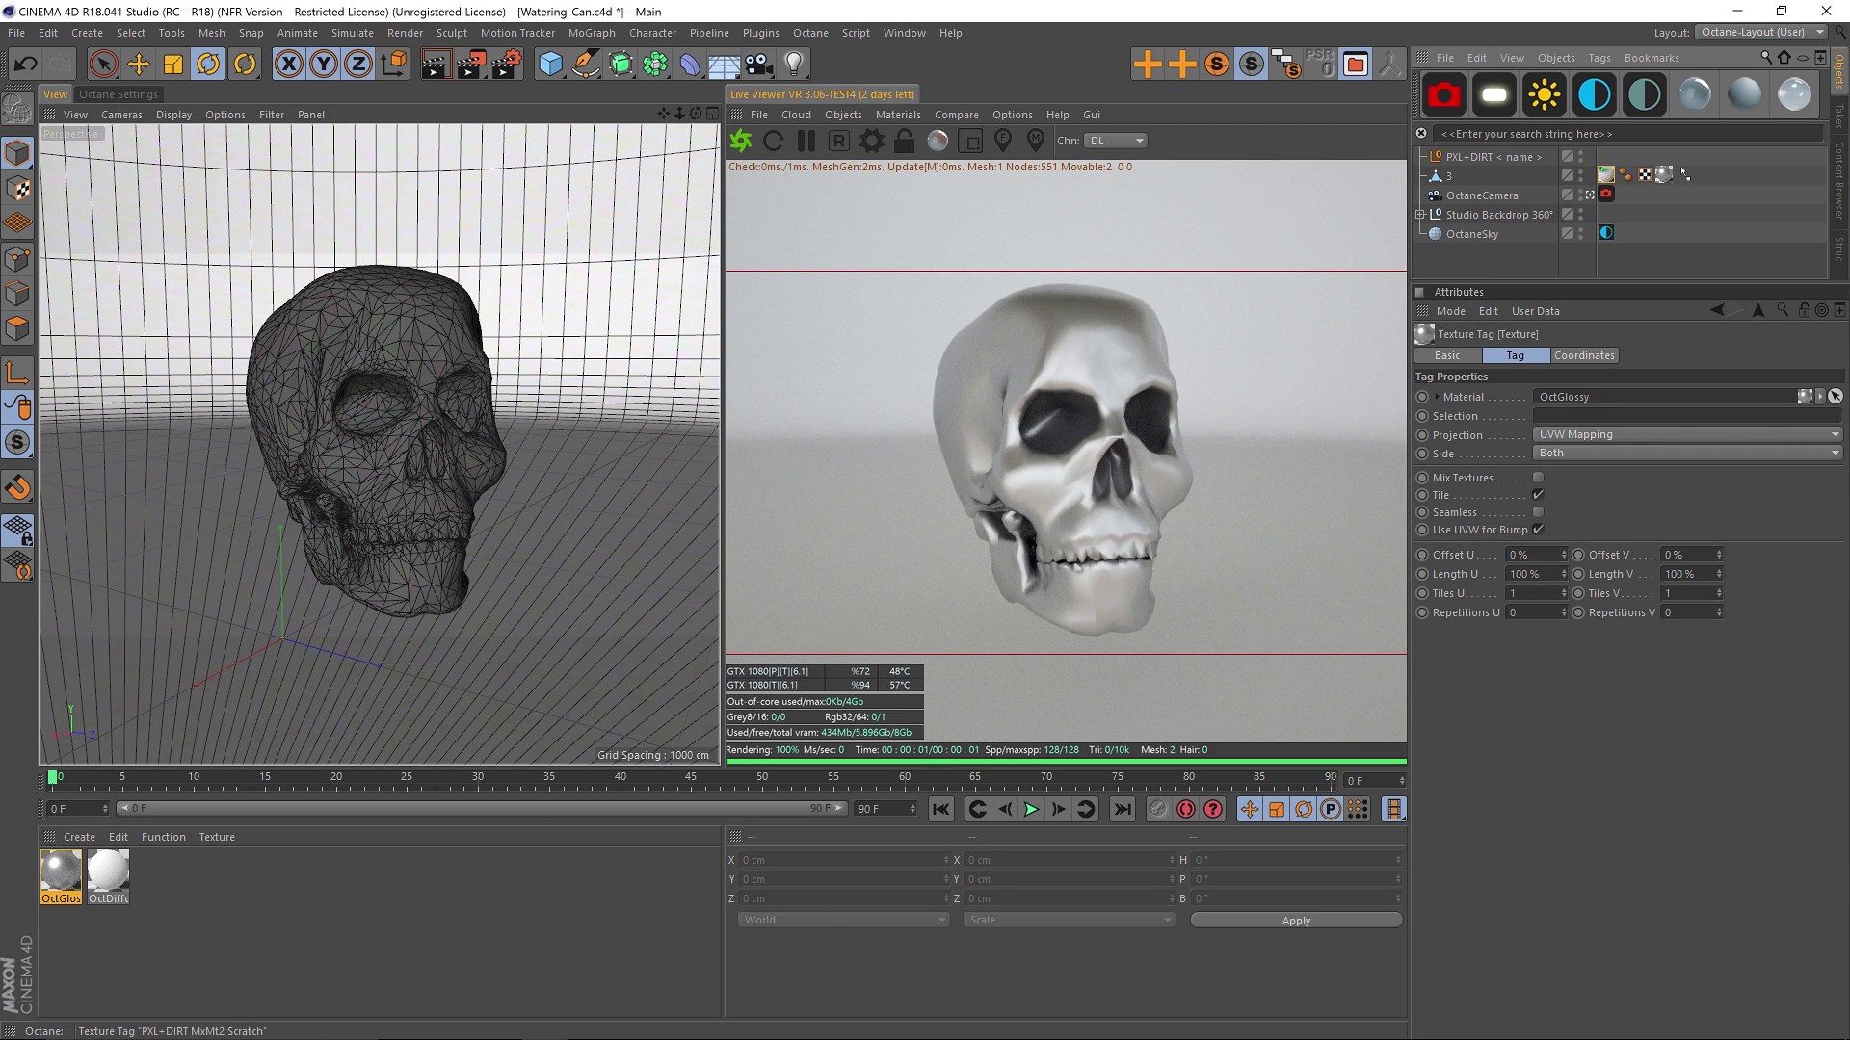
pyautogui.moveTo(1689, 176); pyautogui.dragTo(1663, 174)
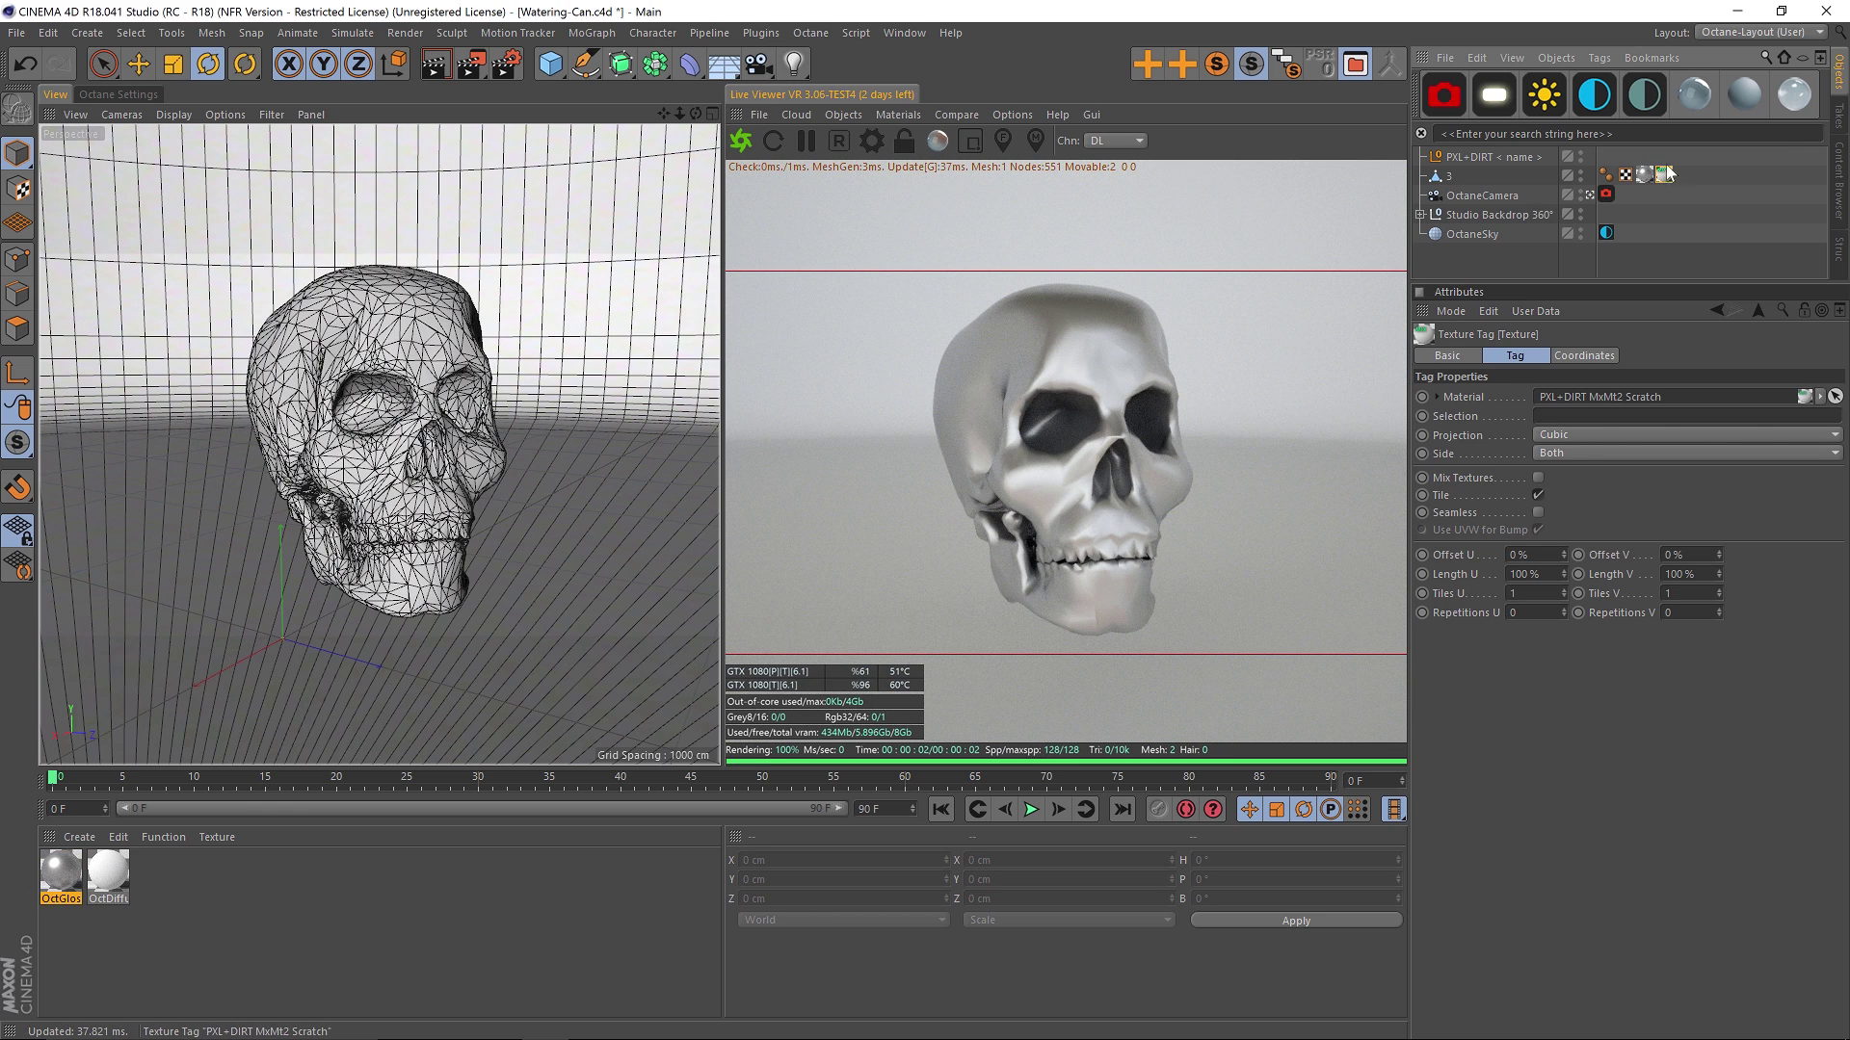
pyautogui.click(1498, 159)
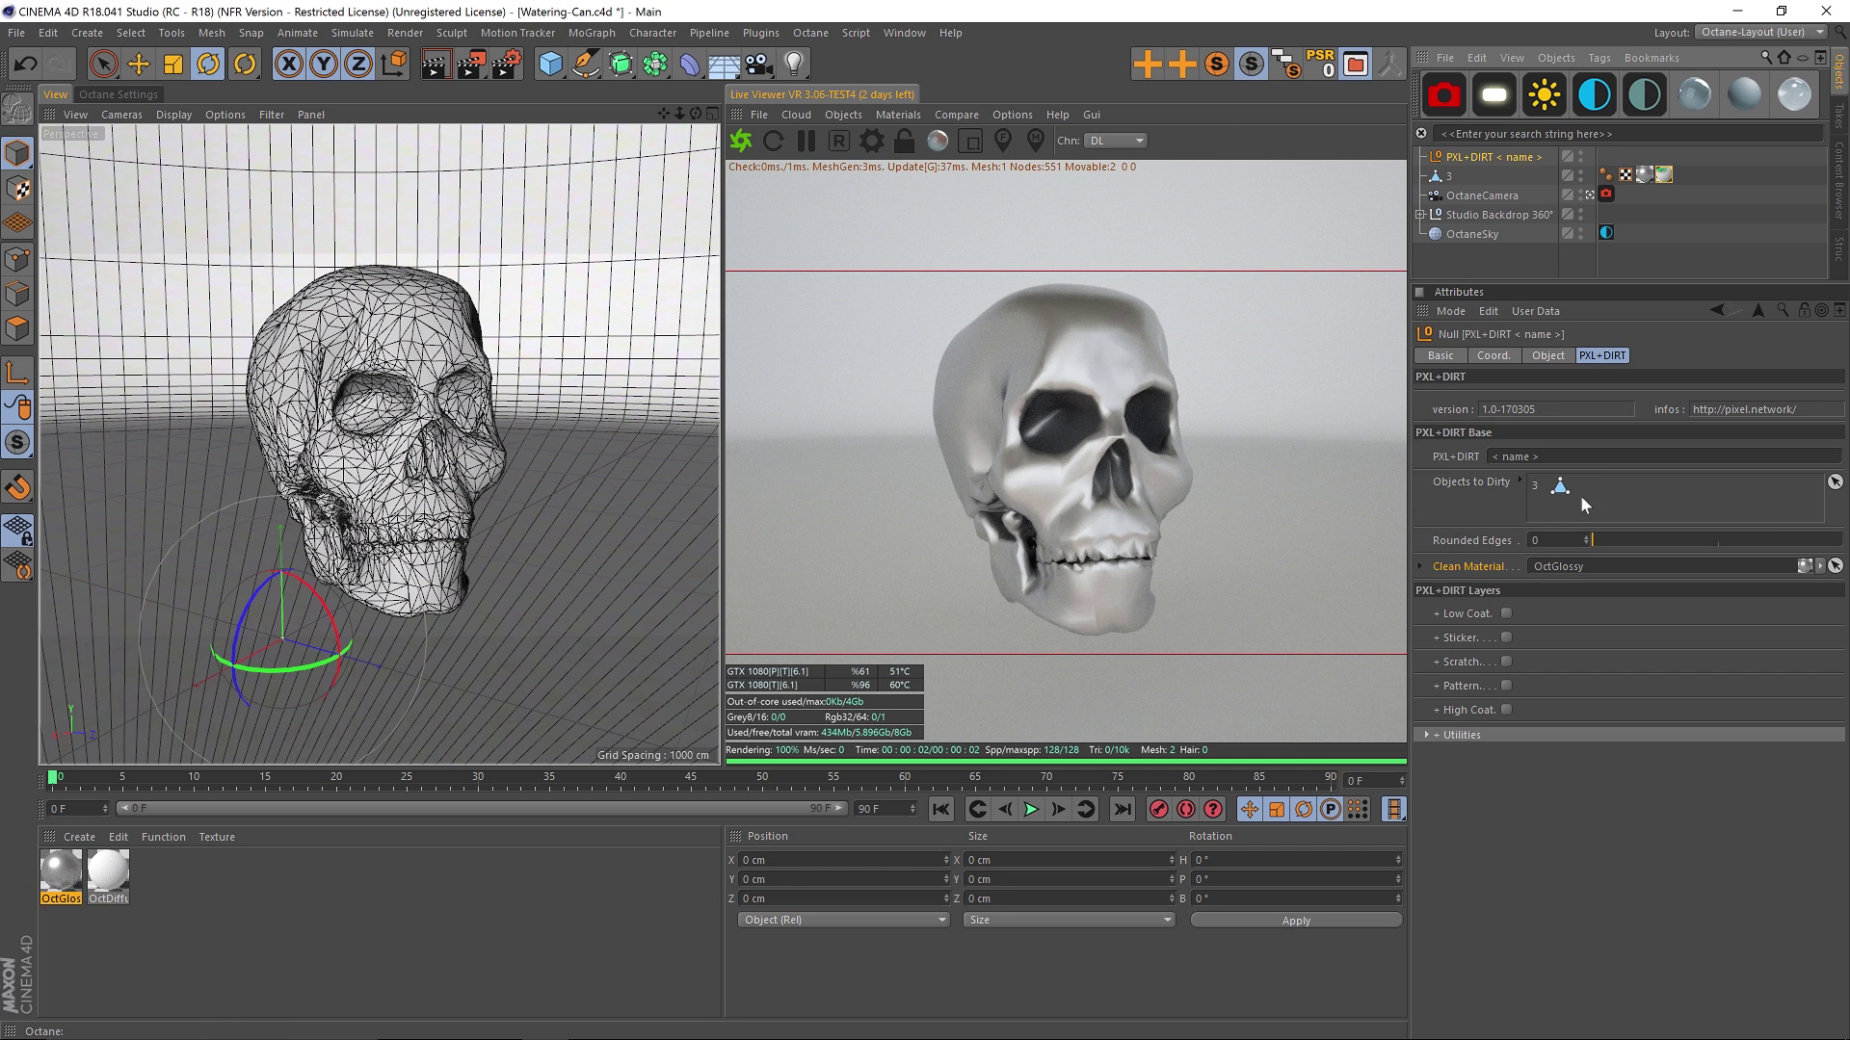
# Step: Enable the Low Coat layer, briefly test Sticker and Scratch, then leave only Low Coat on
pyautogui.click(1473, 614)
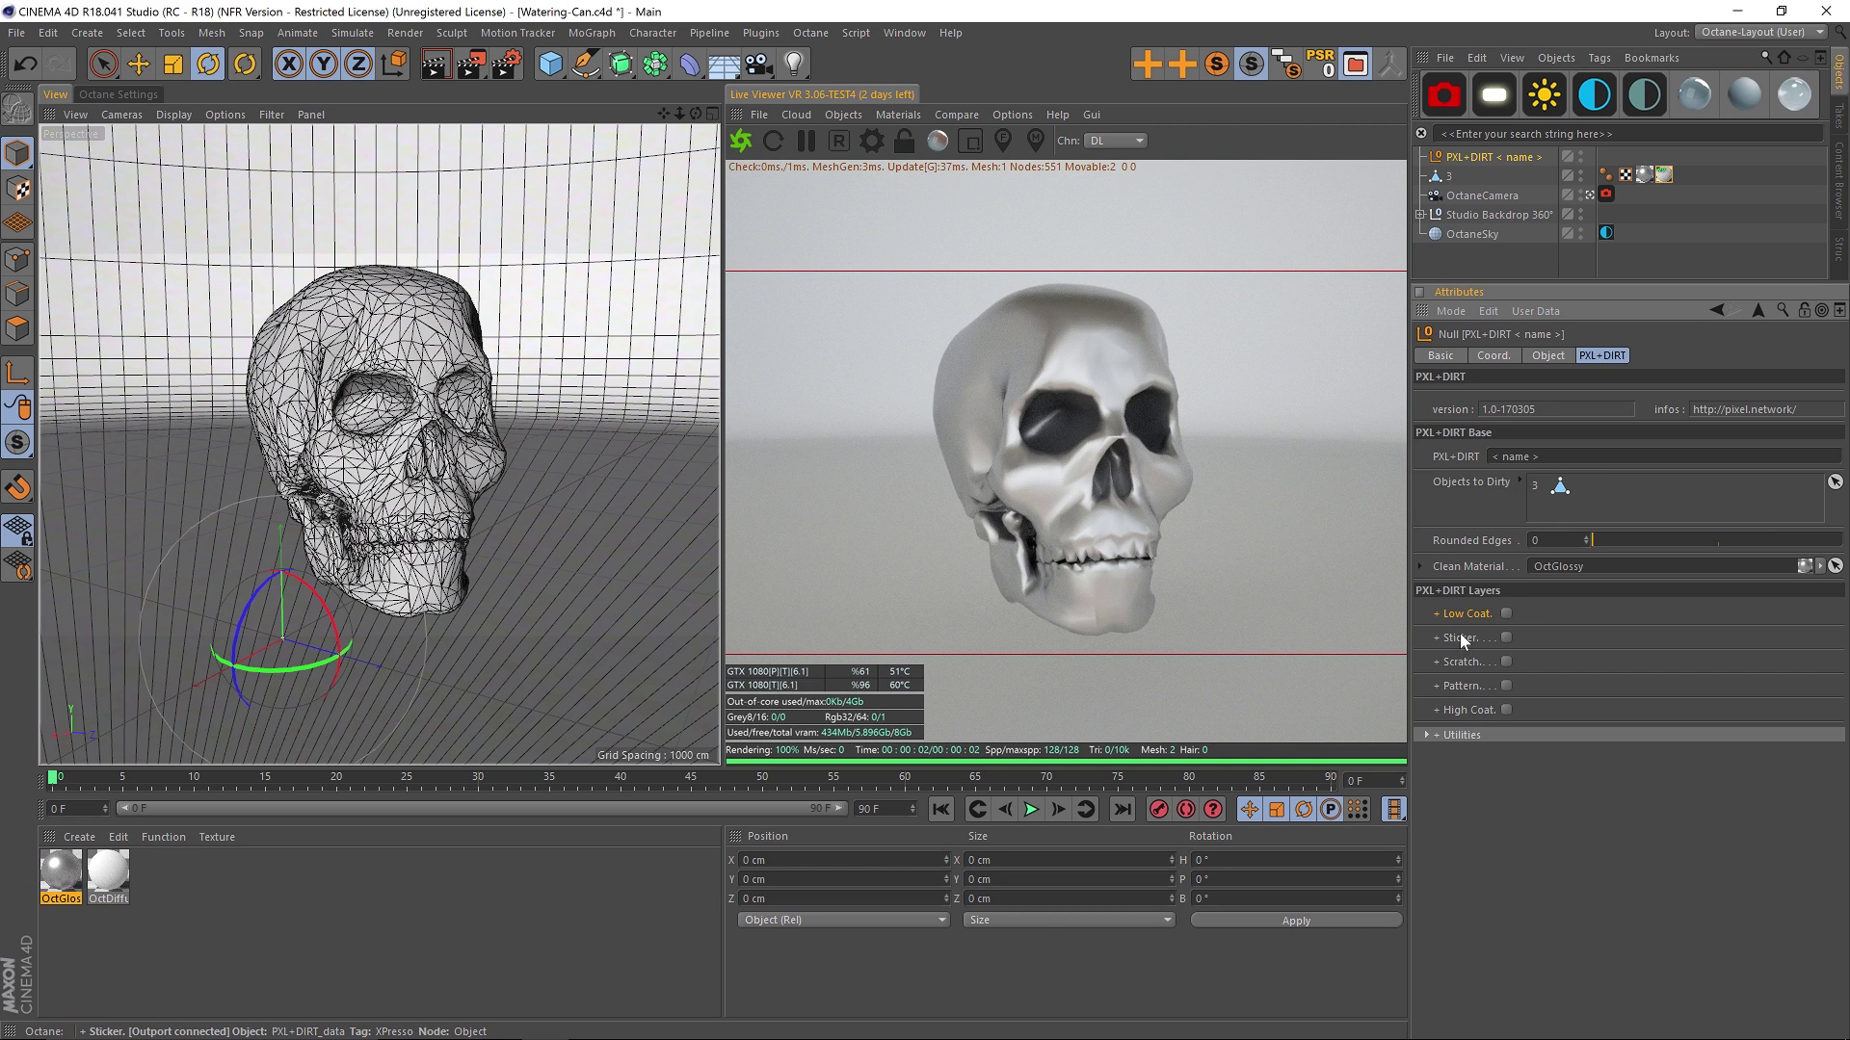
pyautogui.click(1465, 710)
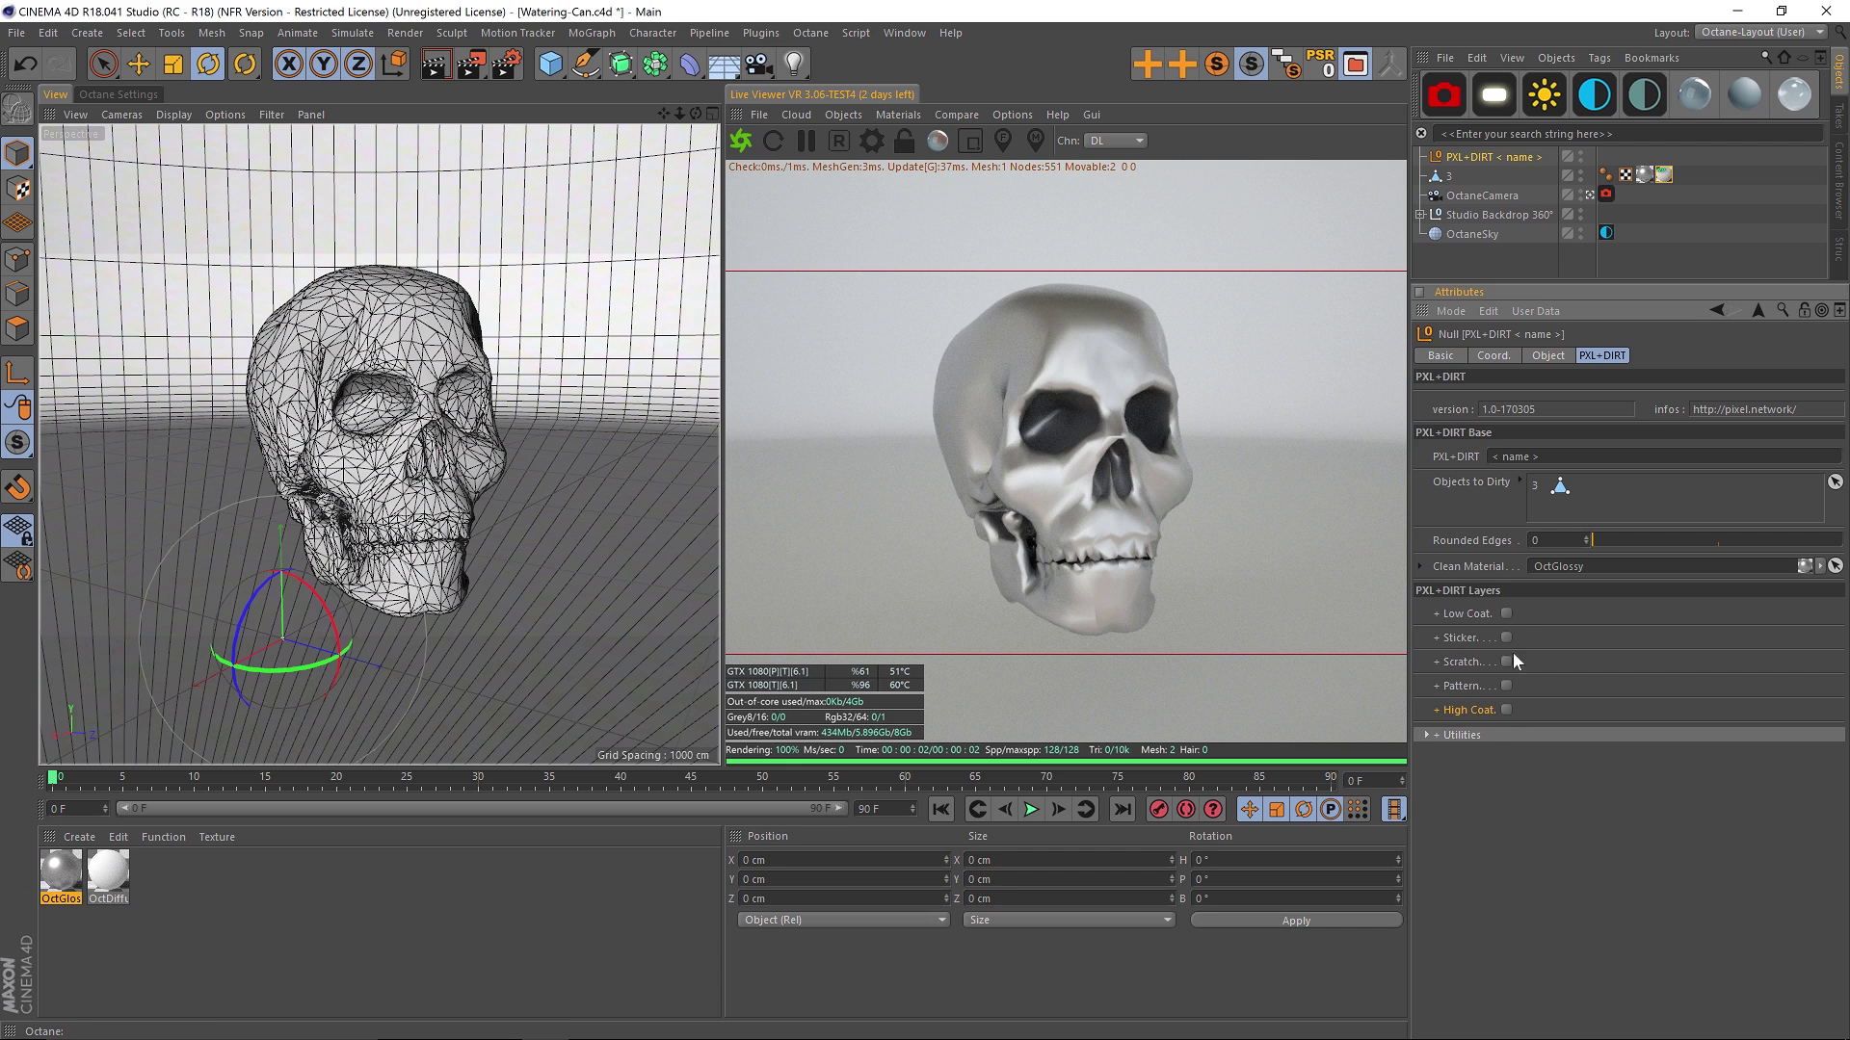
pyautogui.click(1467, 614)
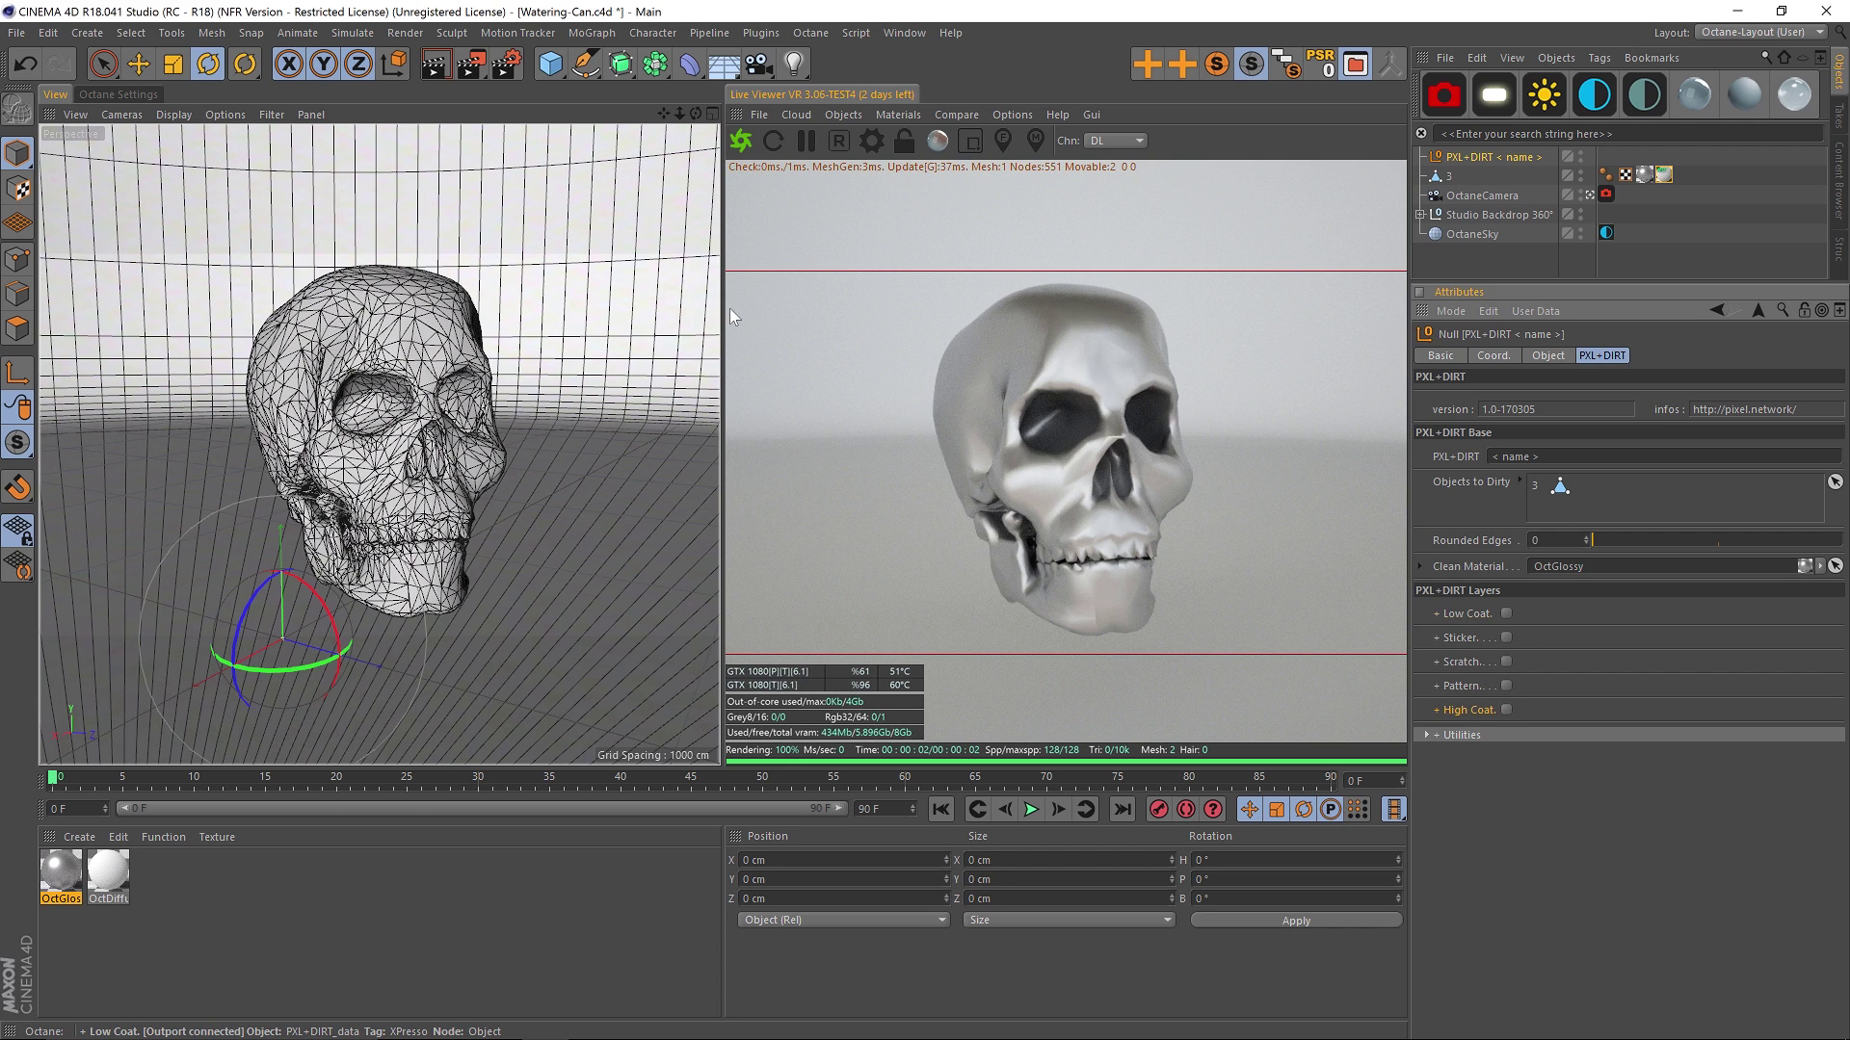
pyautogui.click(1507, 614)
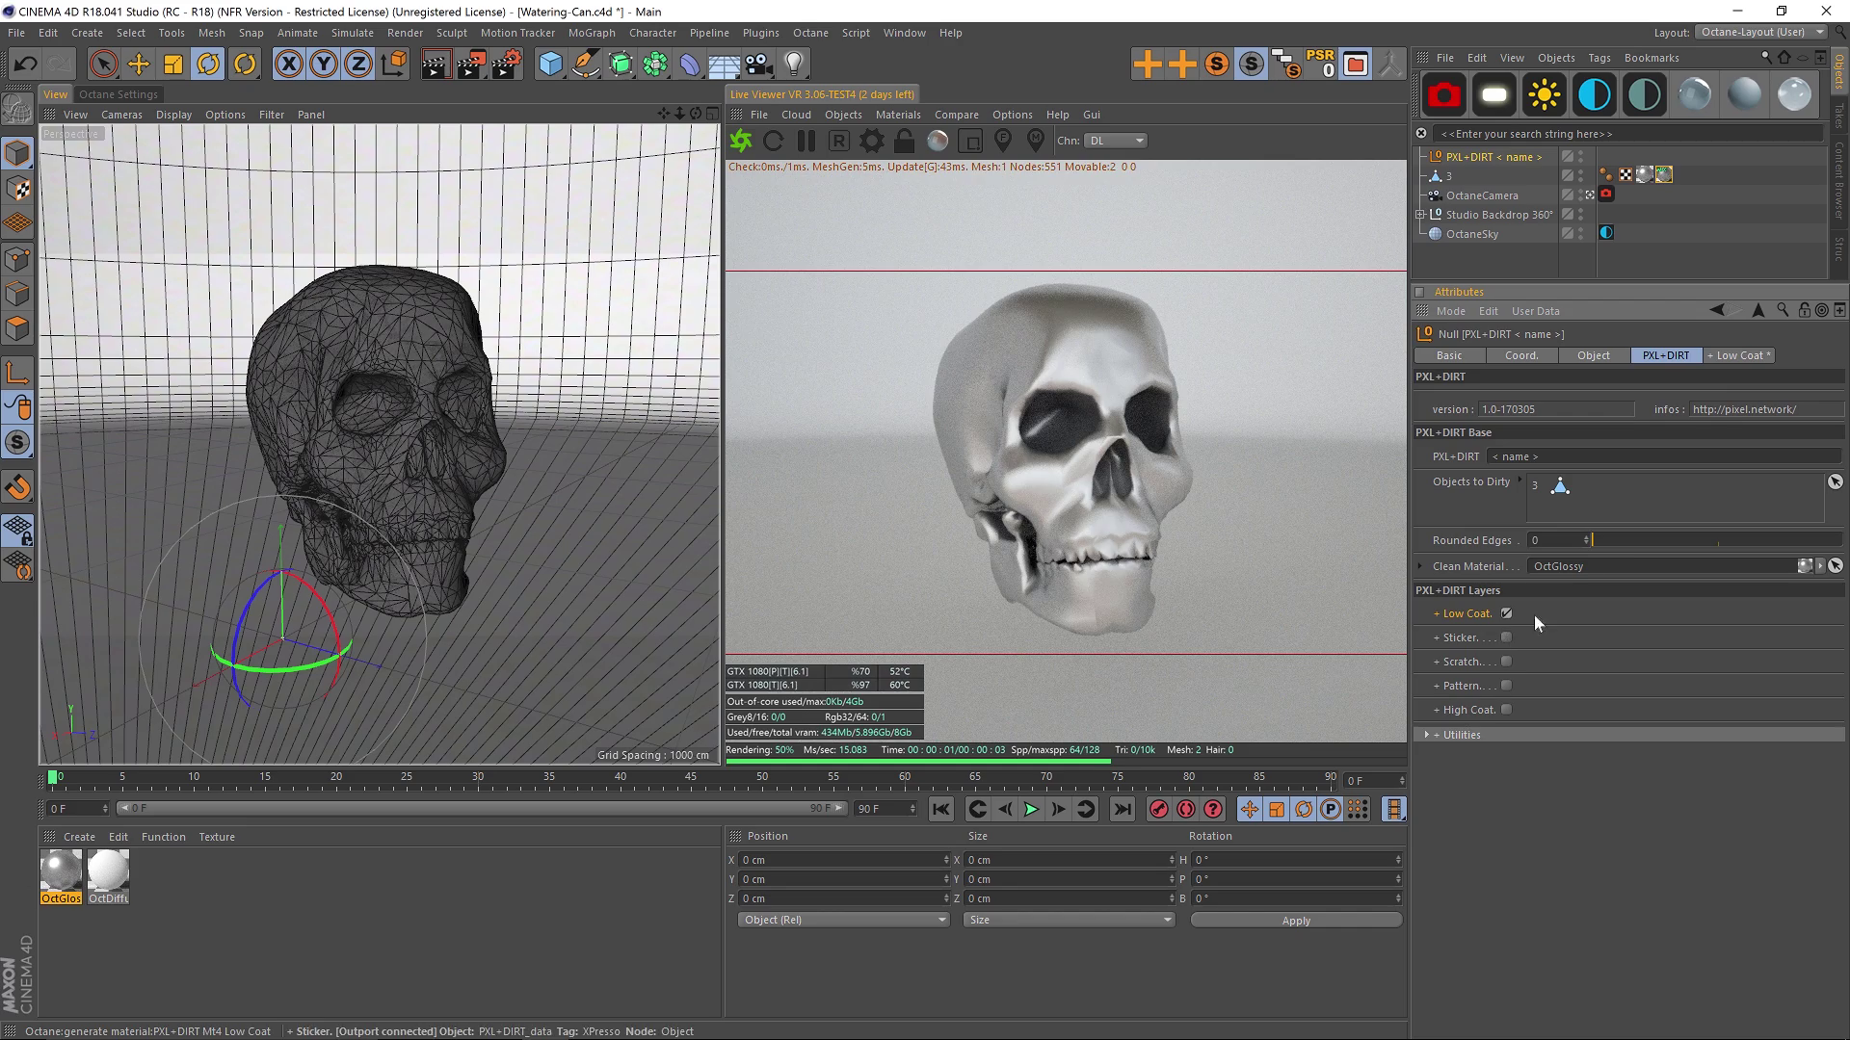
pyautogui.click(1506, 637)
pyautogui.click(1507, 662)
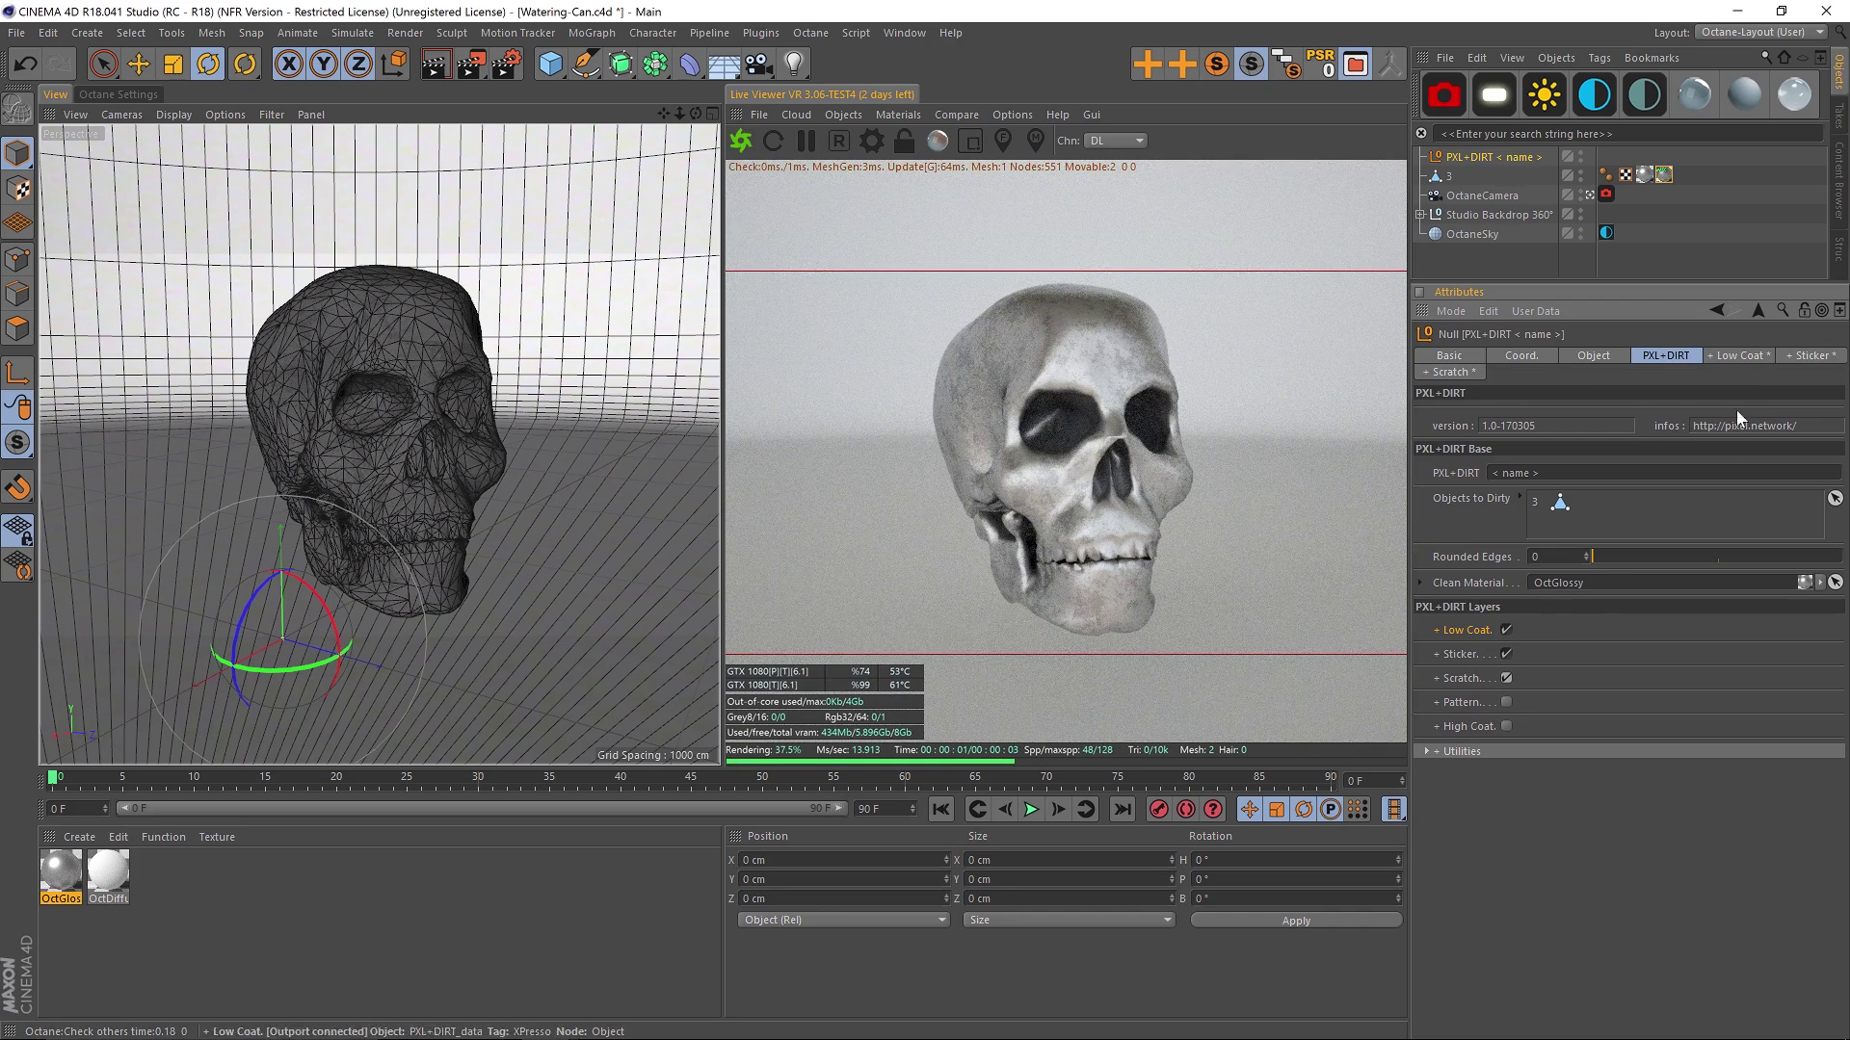
pyautogui.click(1507, 678)
pyautogui.click(1507, 654)
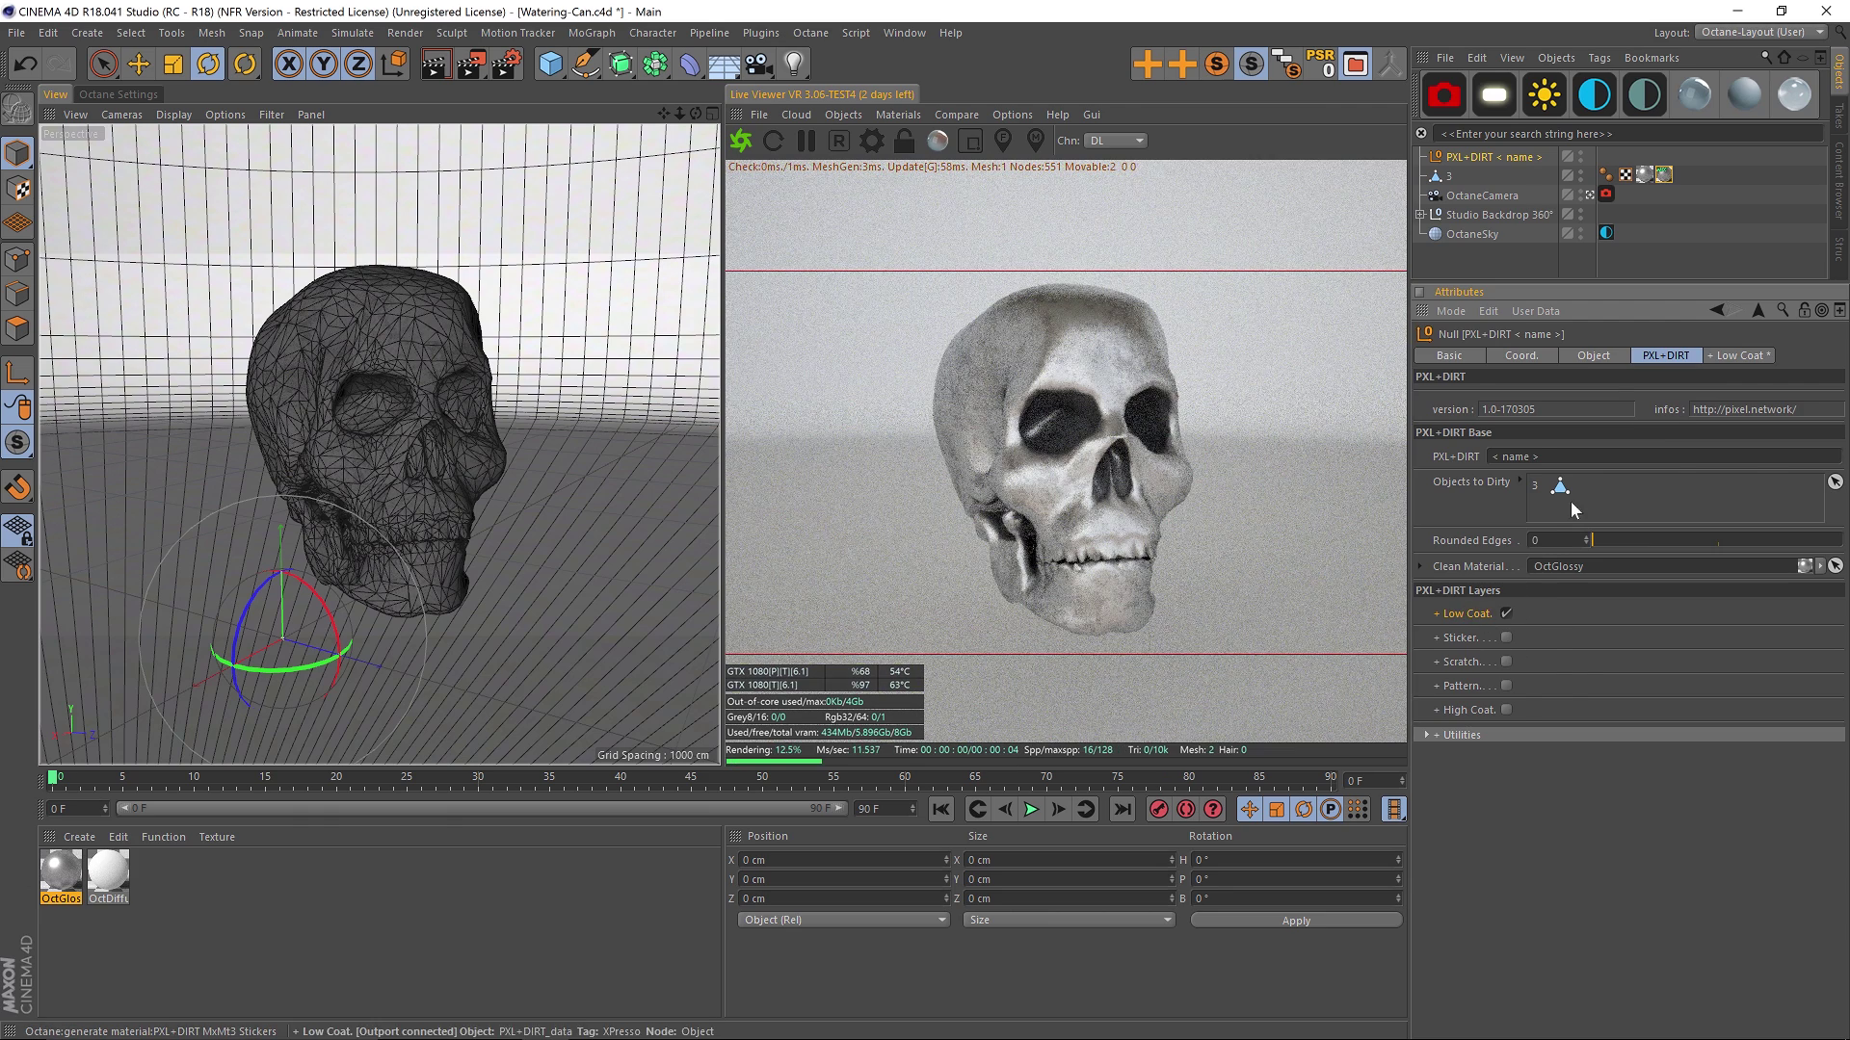
# Step: Set the Low Coat power to 74.682%, amount to 79.777% and dirt details to 10
pyautogui.click(1739, 355)
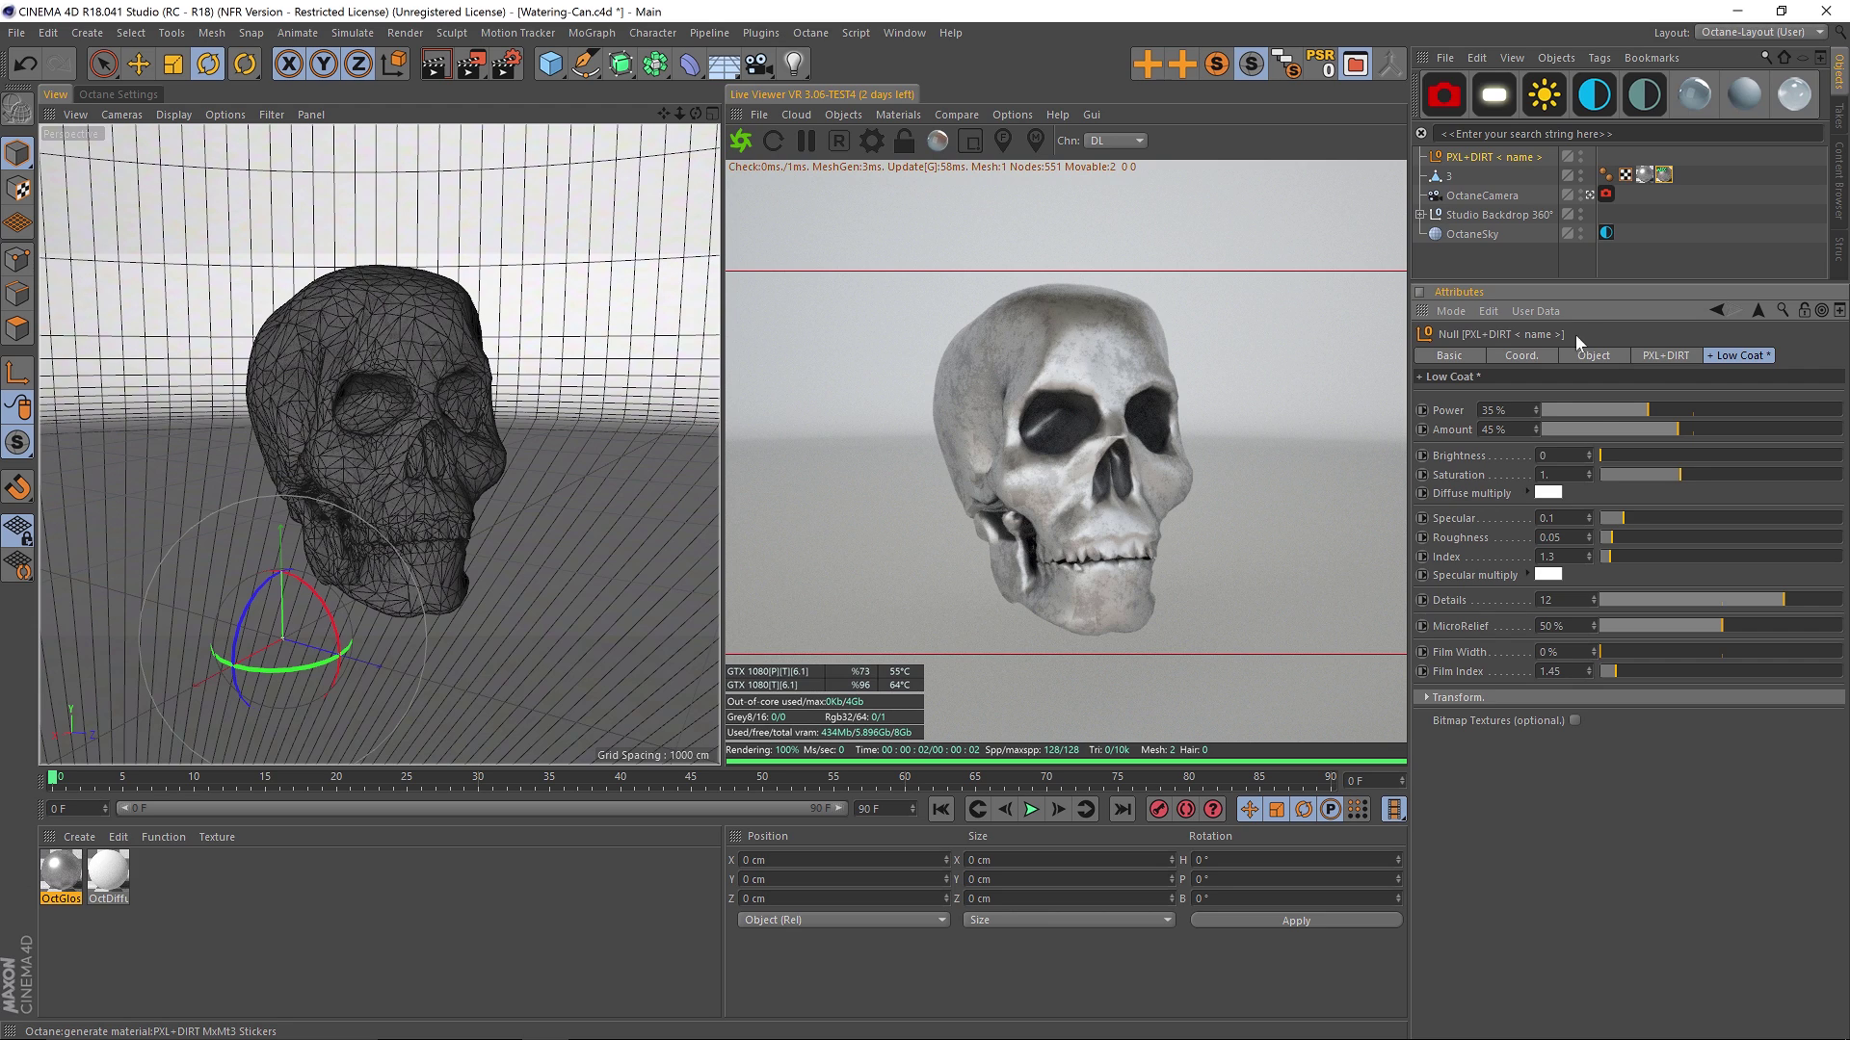
pyautogui.click(1691, 409)
pyautogui.moveTo(1766, 405); pyautogui.dragTo(1777, 410)
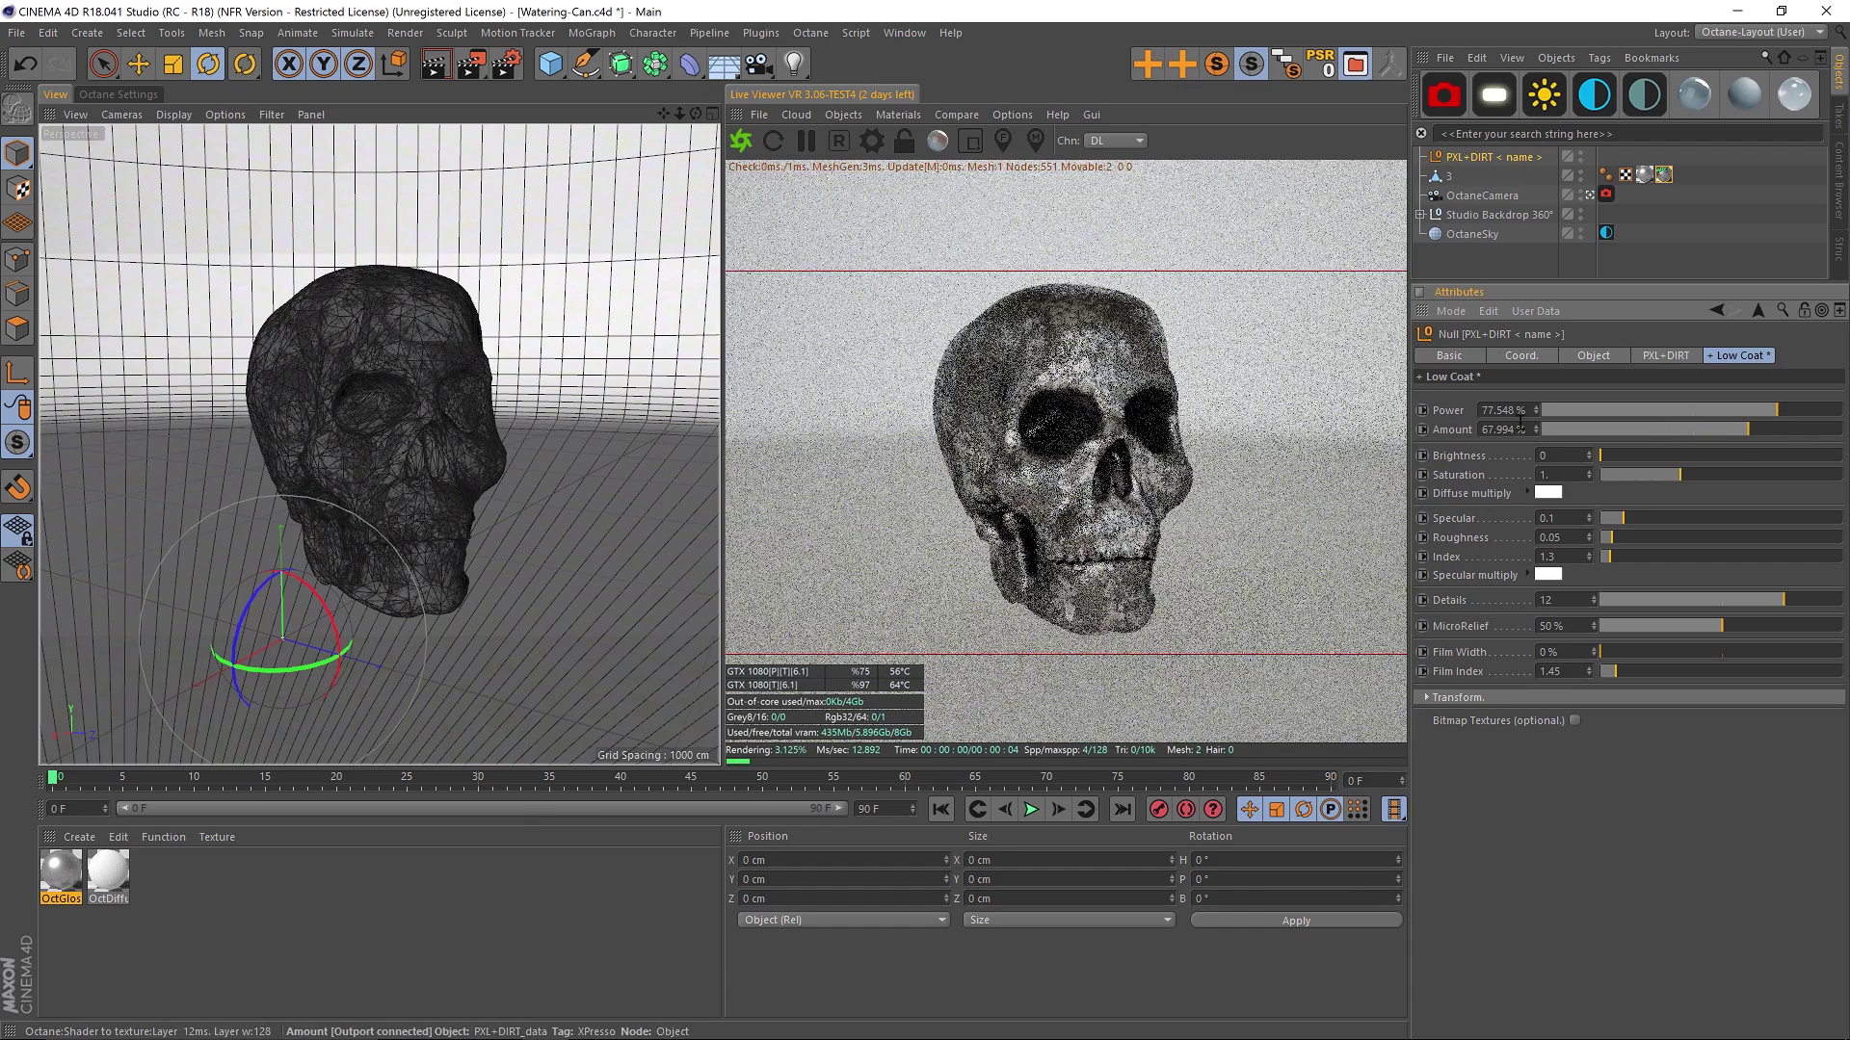
pyautogui.click(1783, 429)
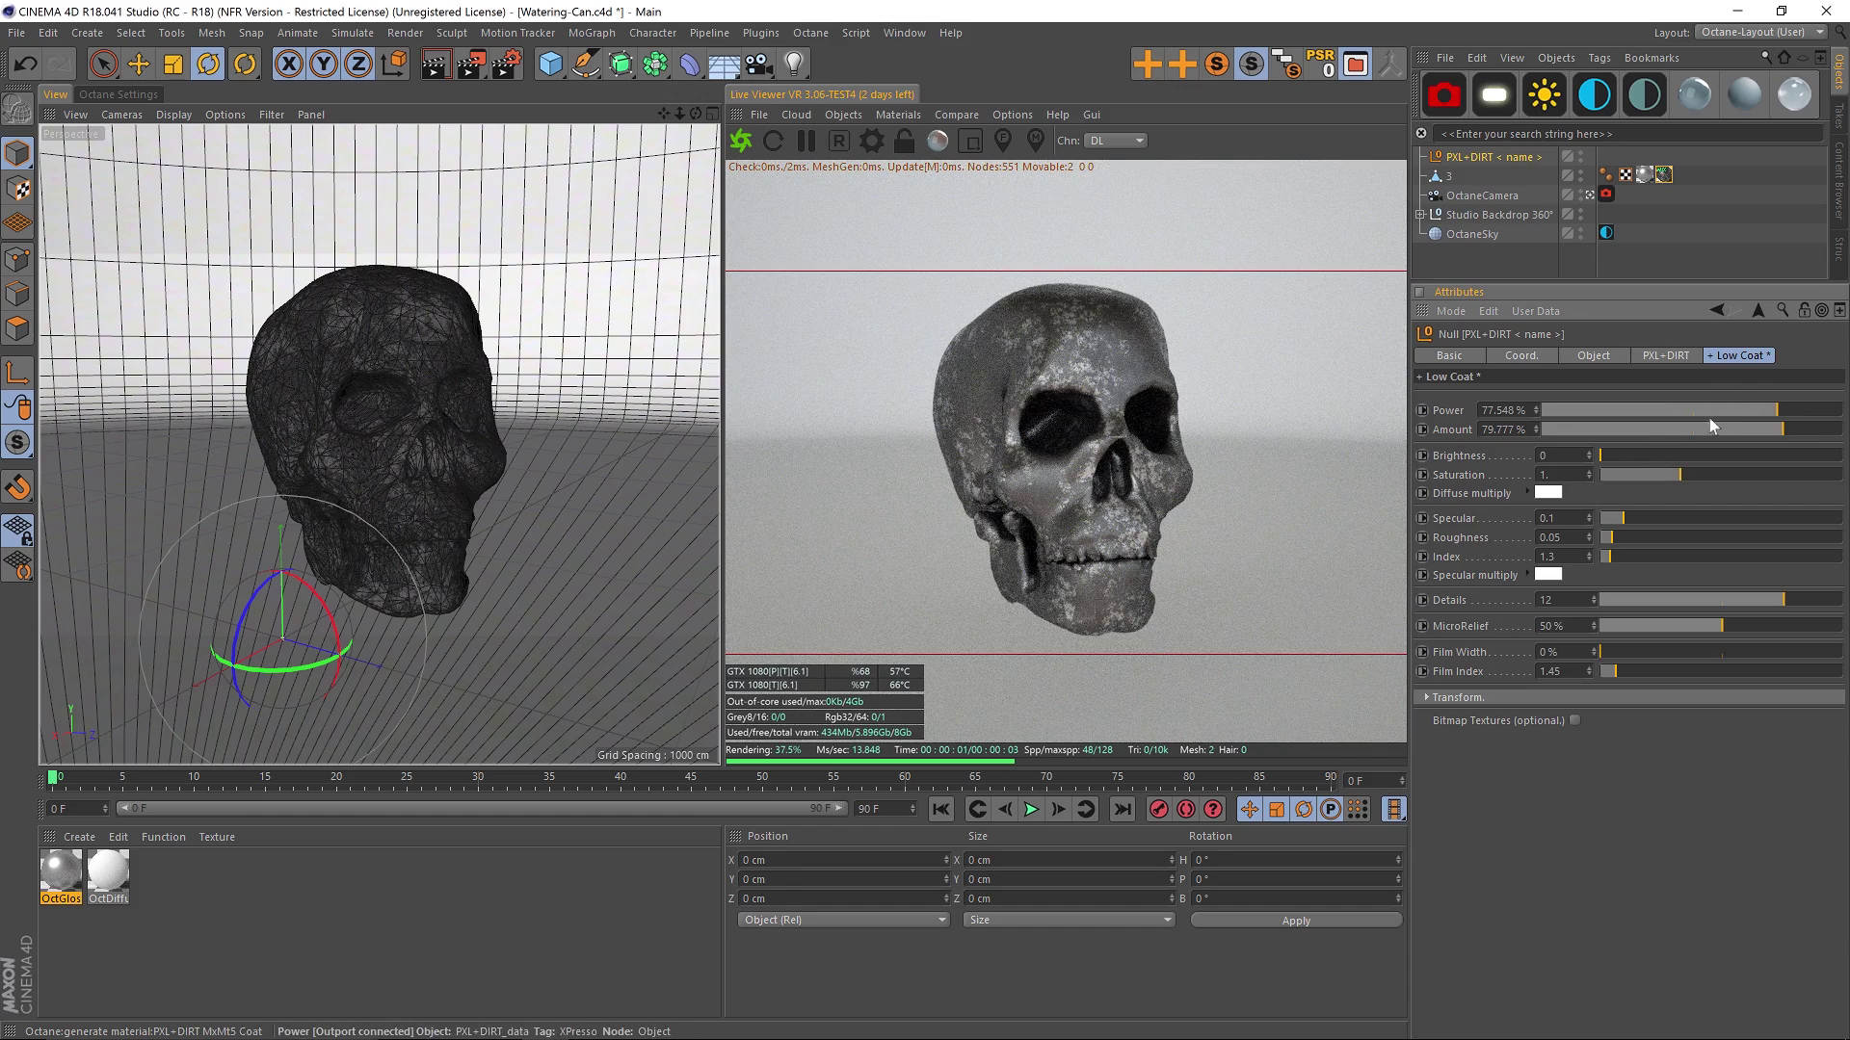
pyautogui.click(1702, 410)
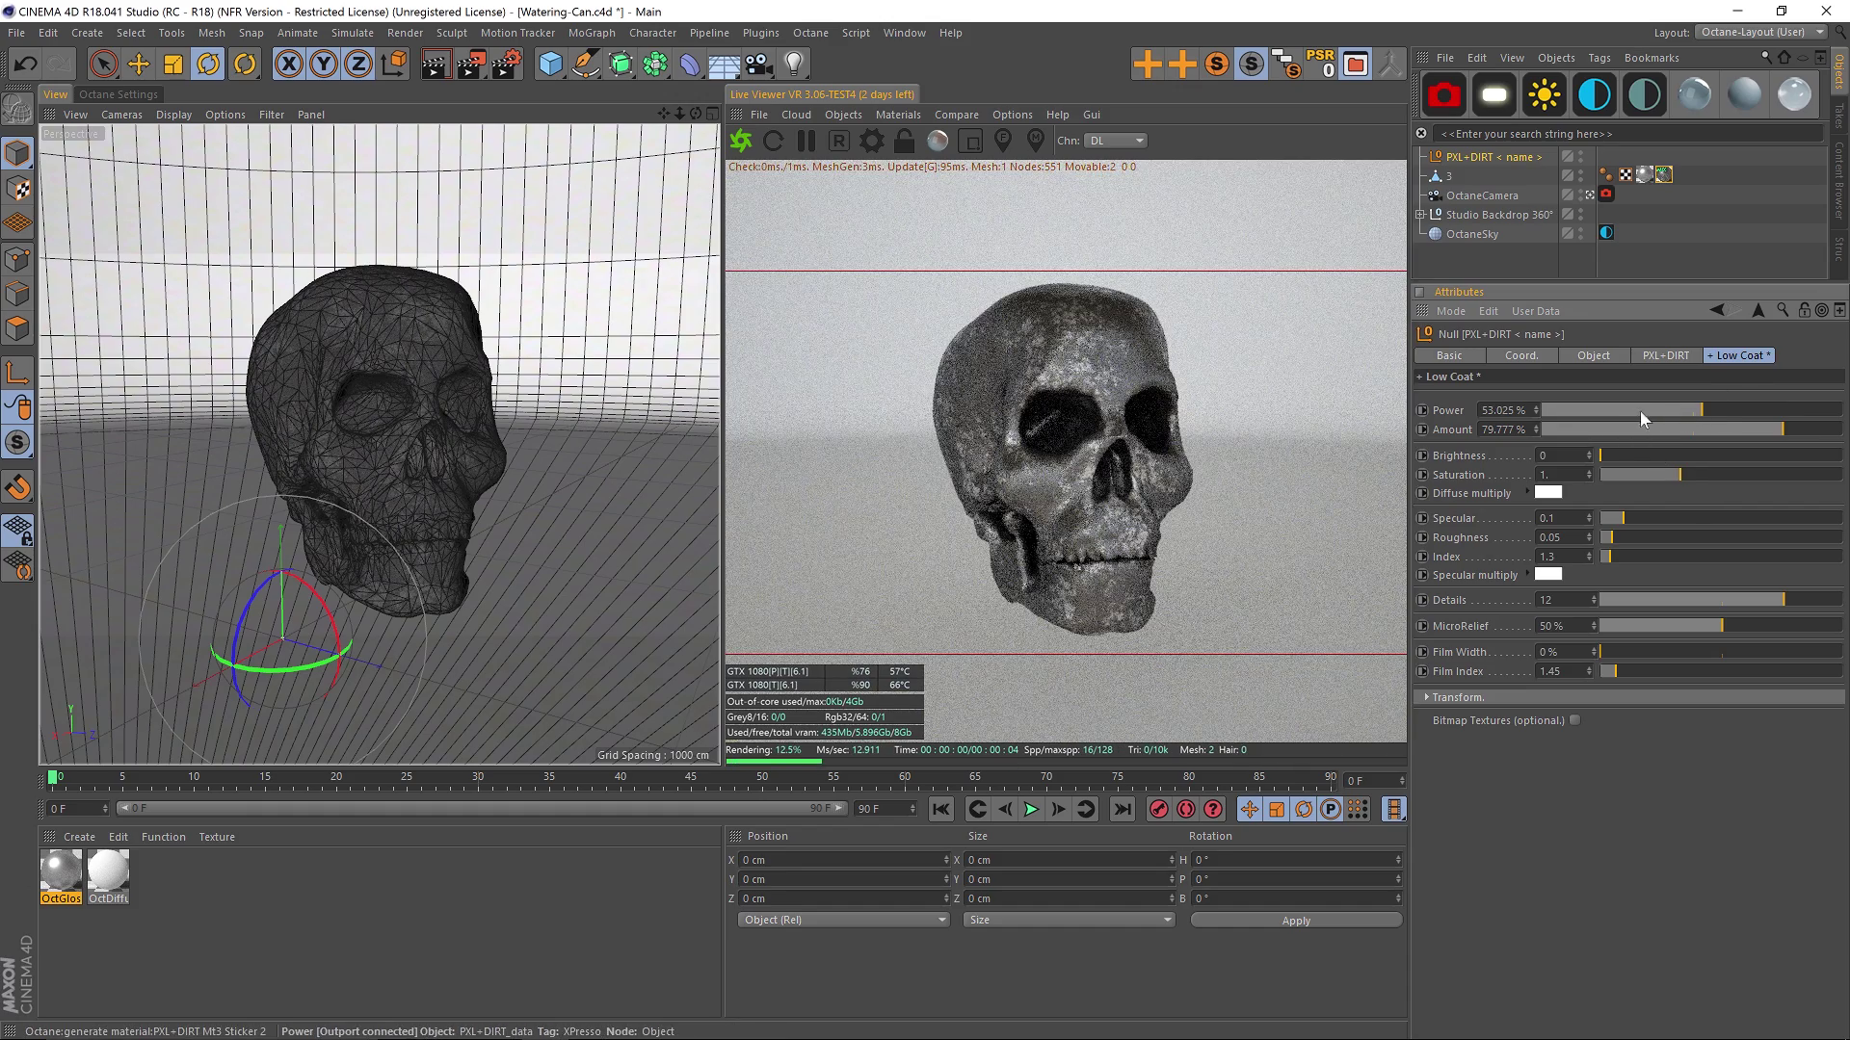
pyautogui.click(1633, 409)
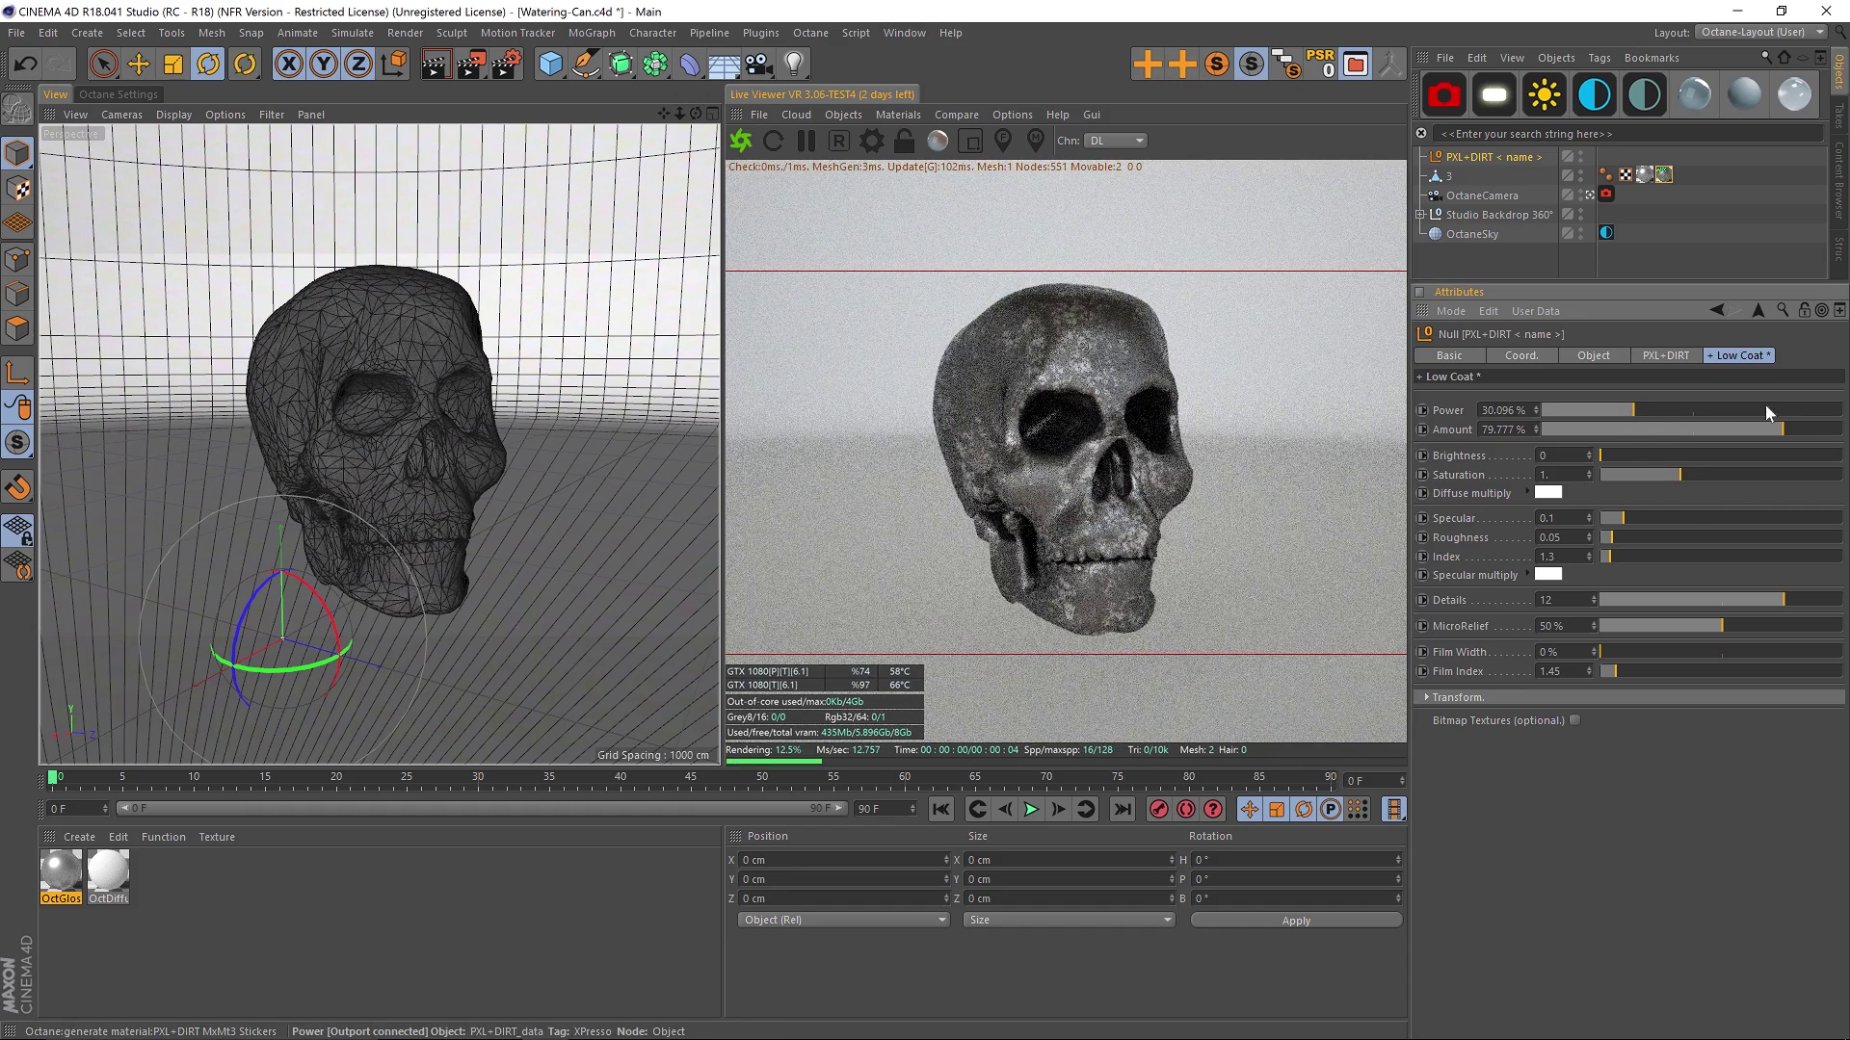
pyautogui.click(1767, 409)
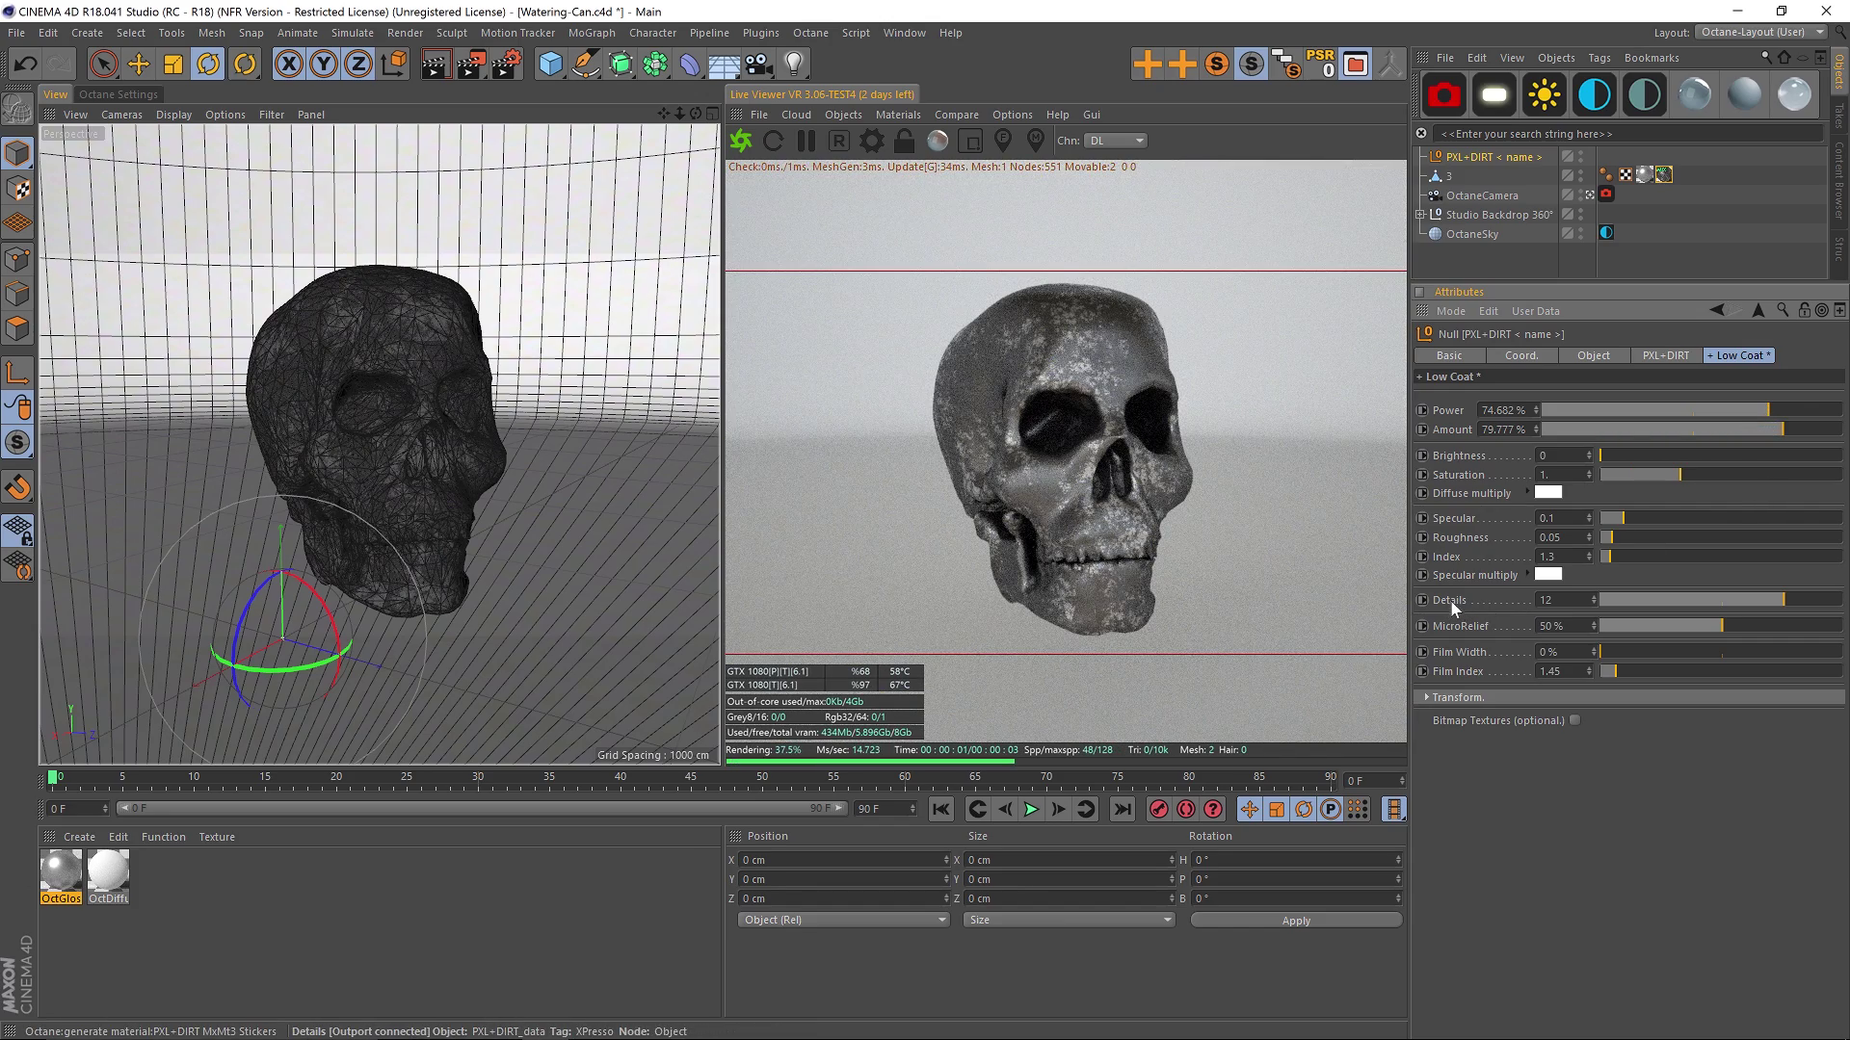
pyautogui.click(1671, 599)
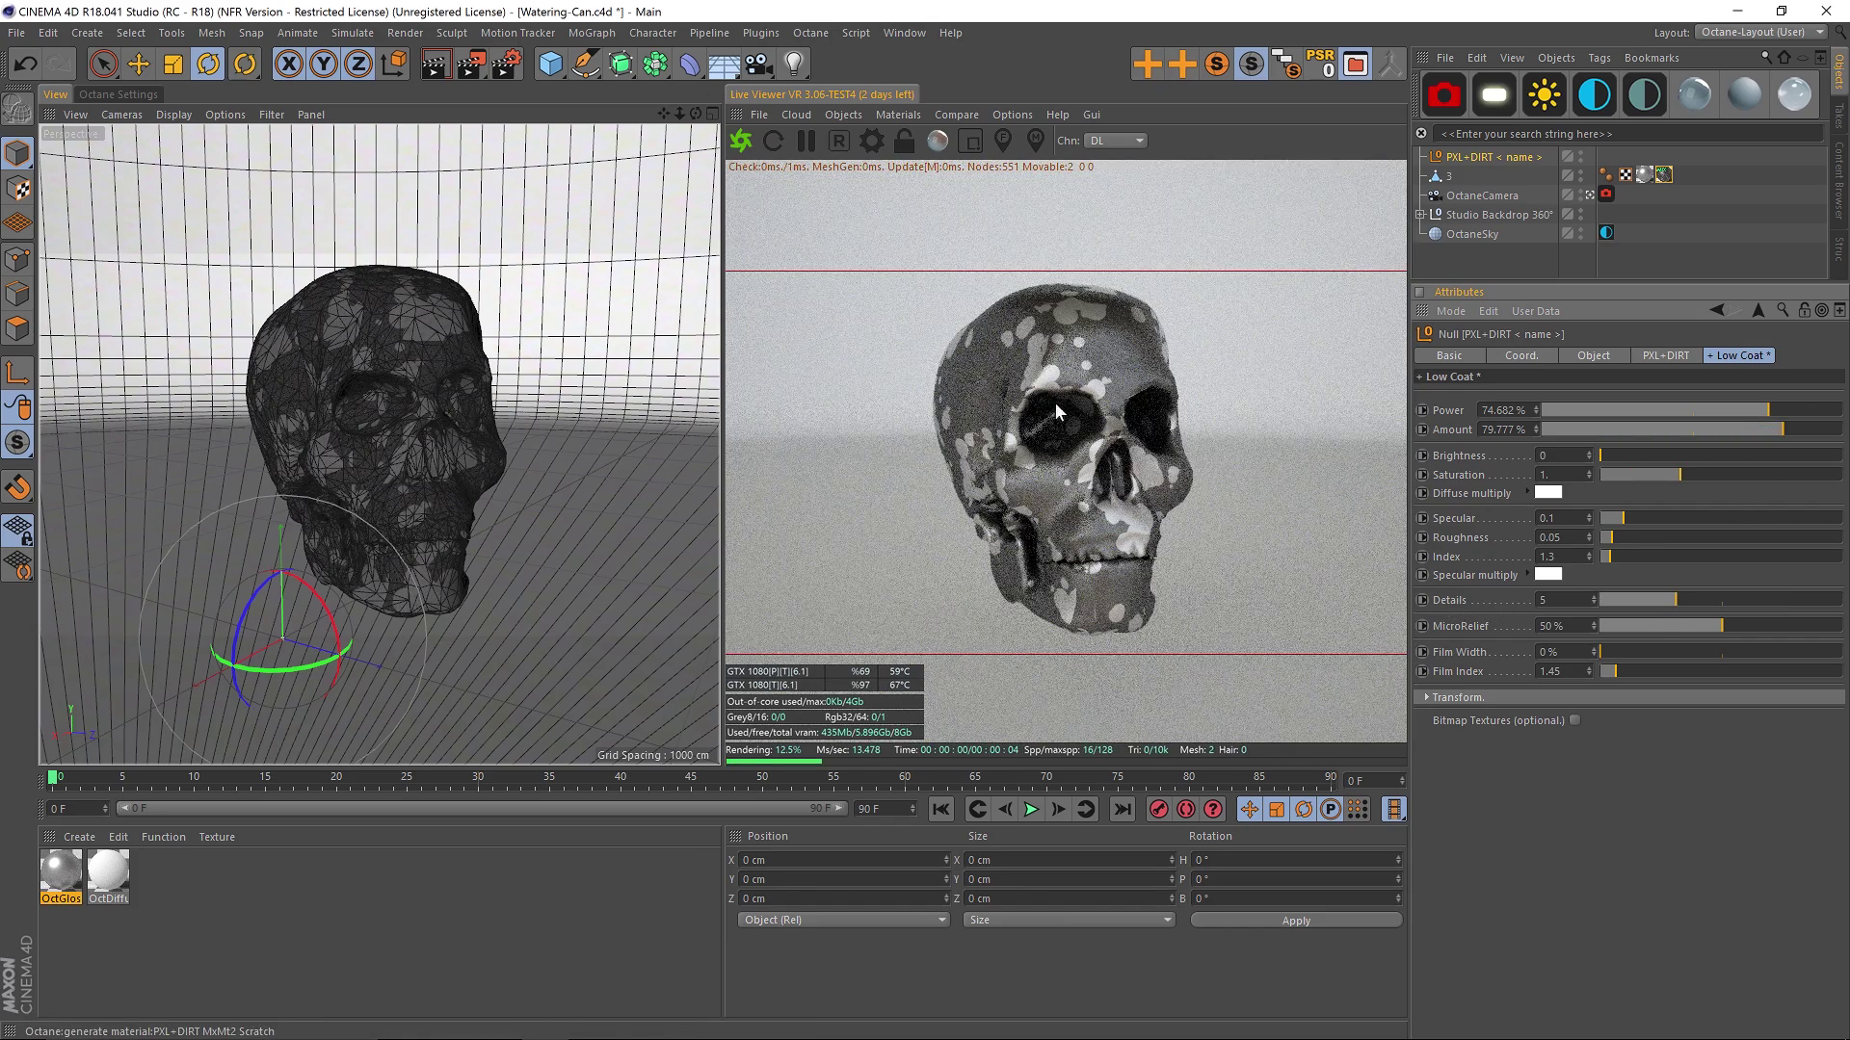
pyautogui.click(1734, 599)
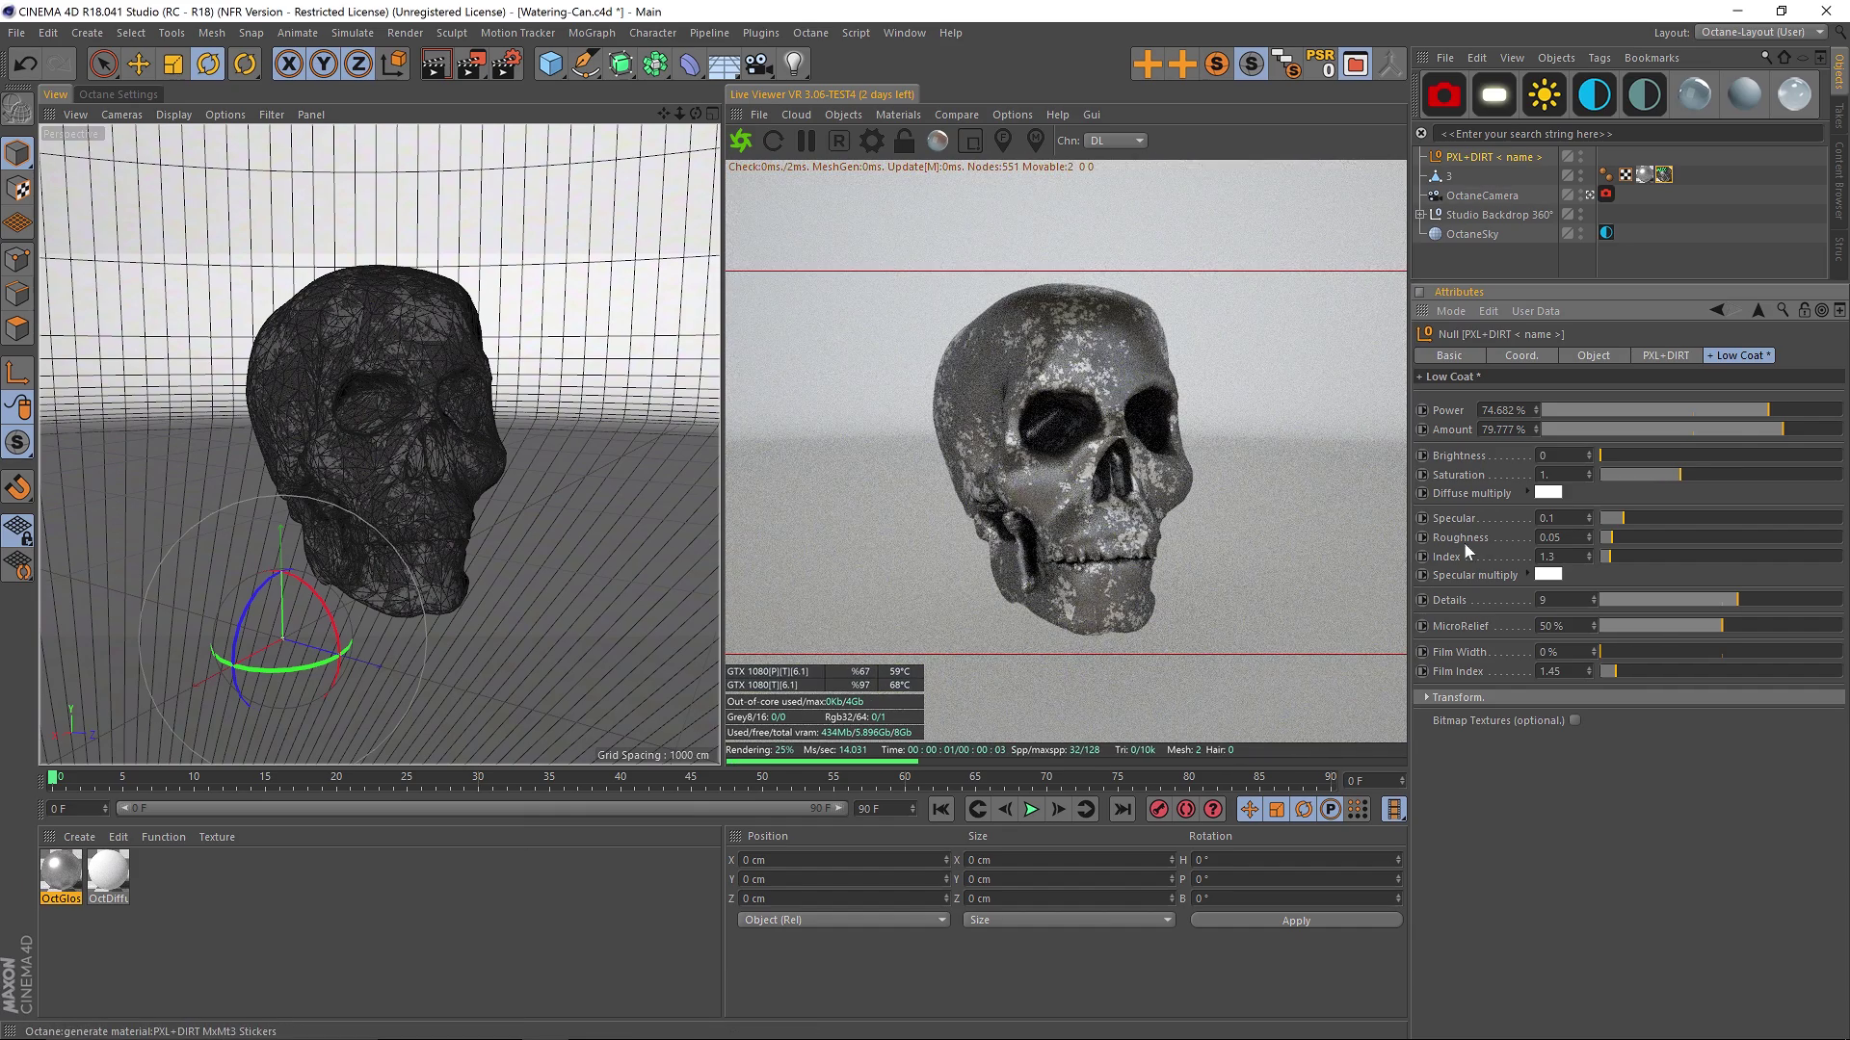
pyautogui.click(1751, 599)
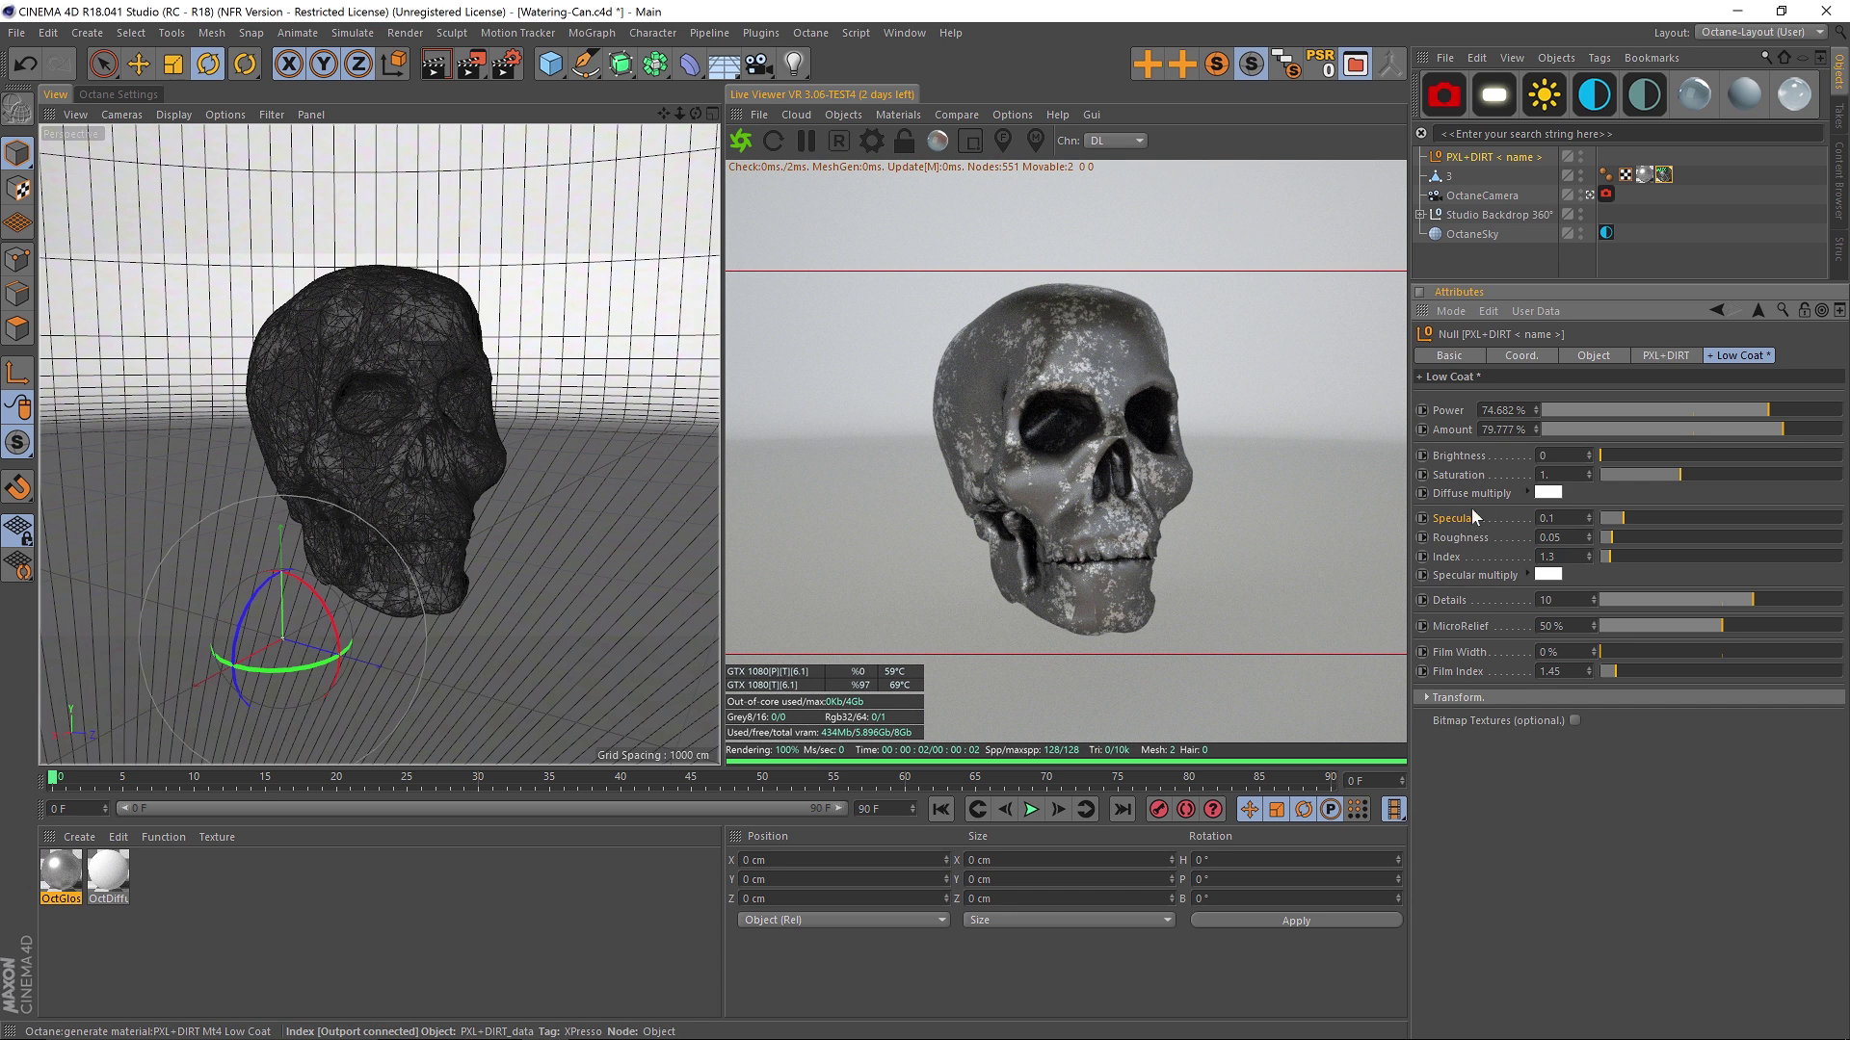
# Step: Tint the Low Coat diffuse multiply colour a saturated orange
pyautogui.click(1548, 494)
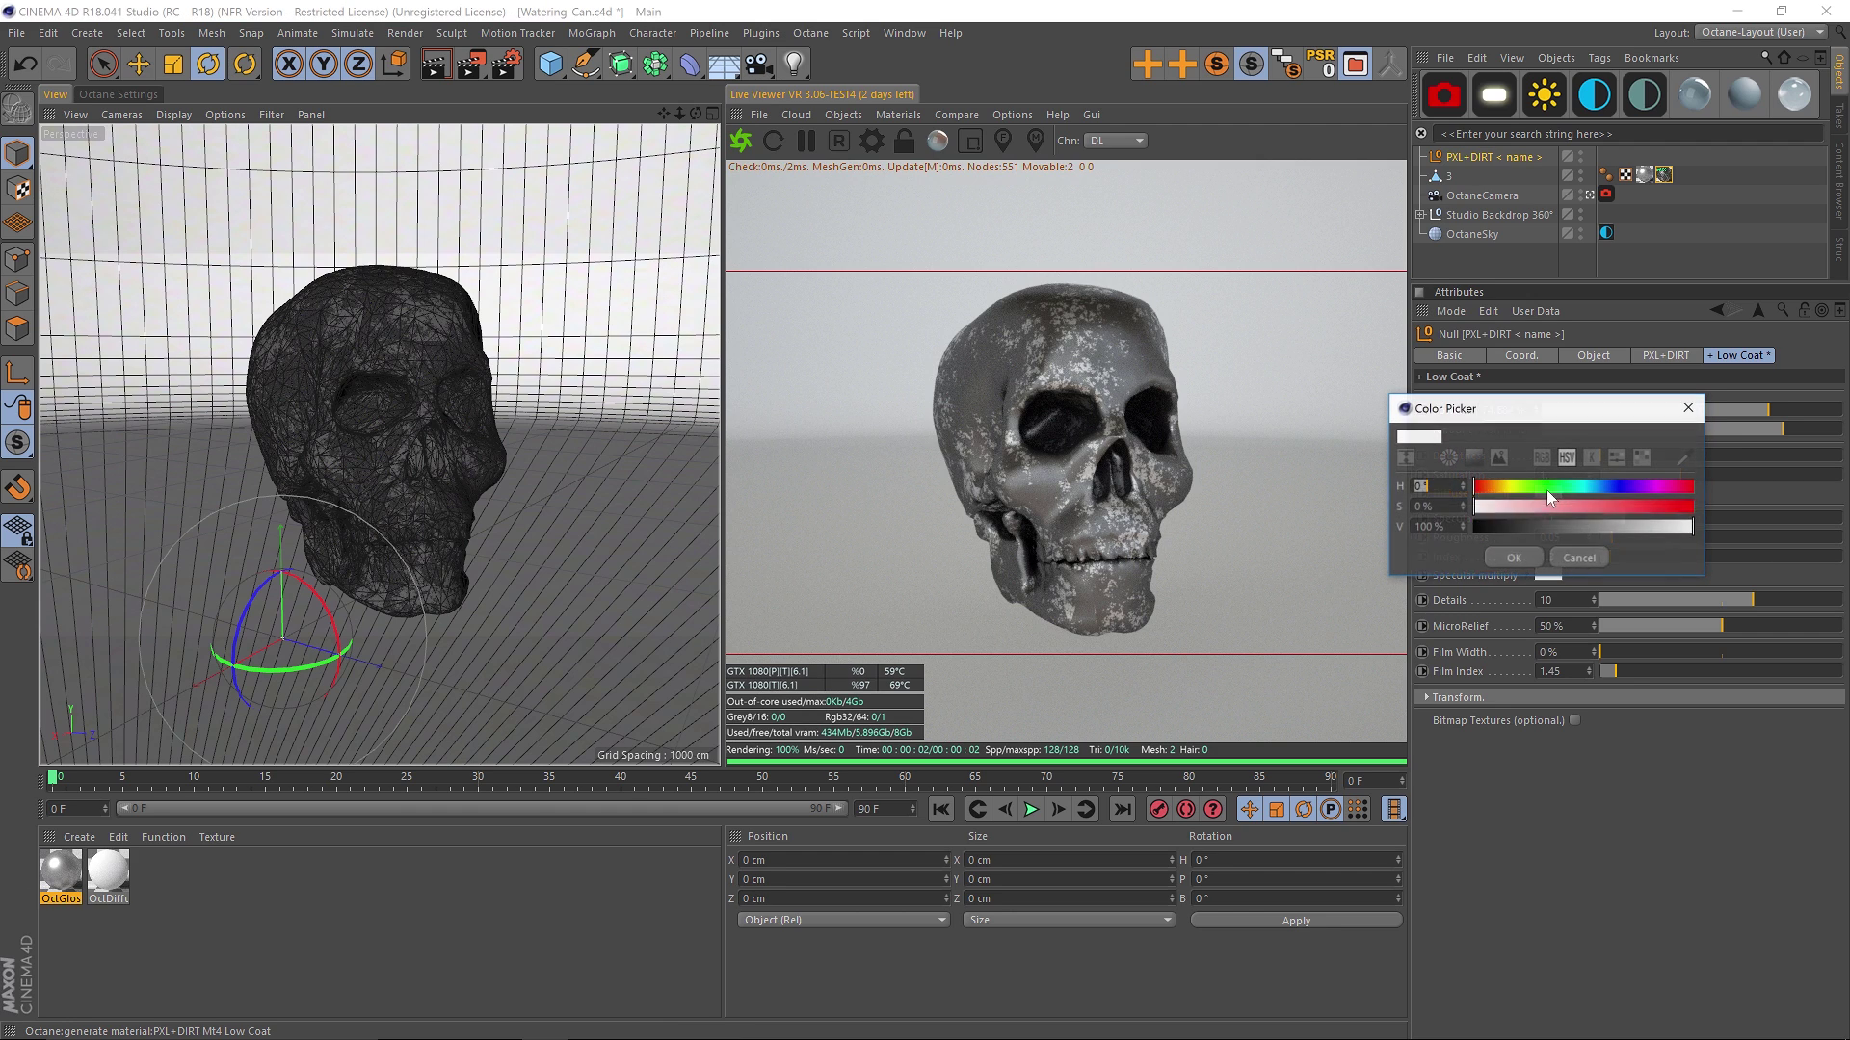
pyautogui.click(1491, 487)
pyautogui.click(1675, 510)
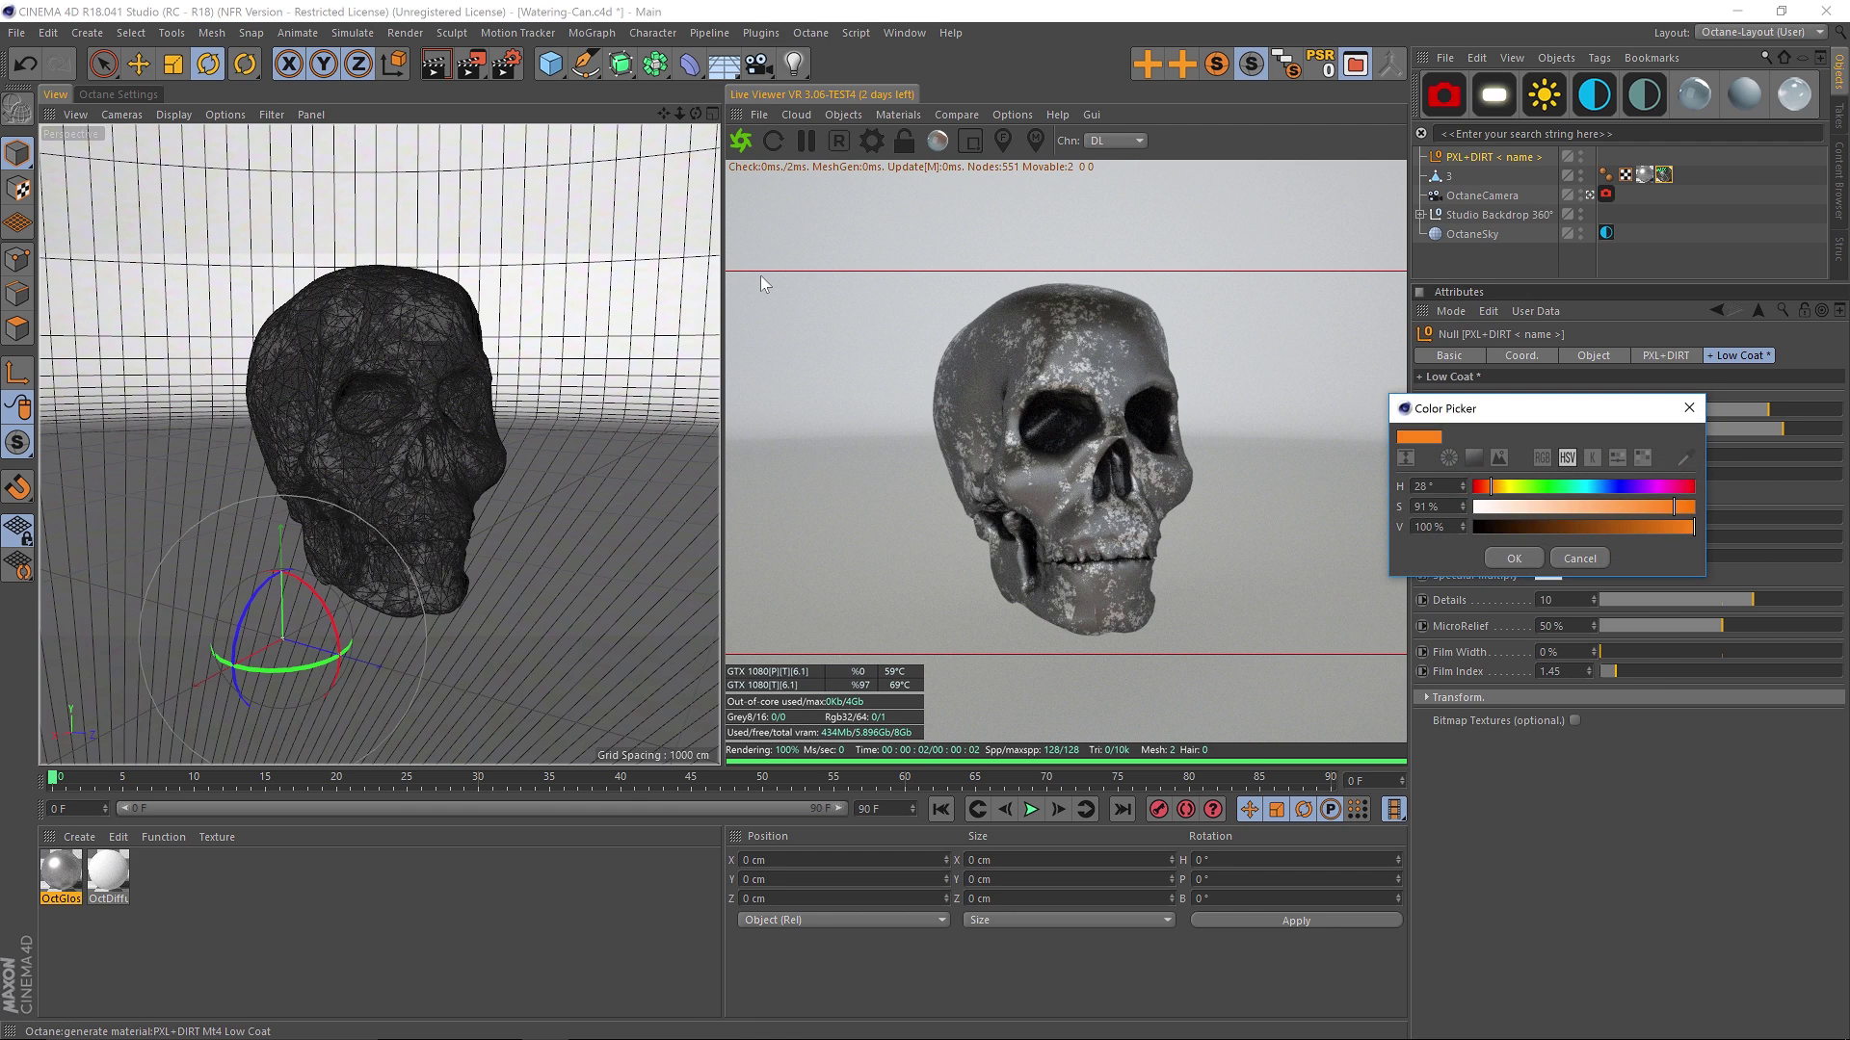
pyautogui.click(1514, 559)
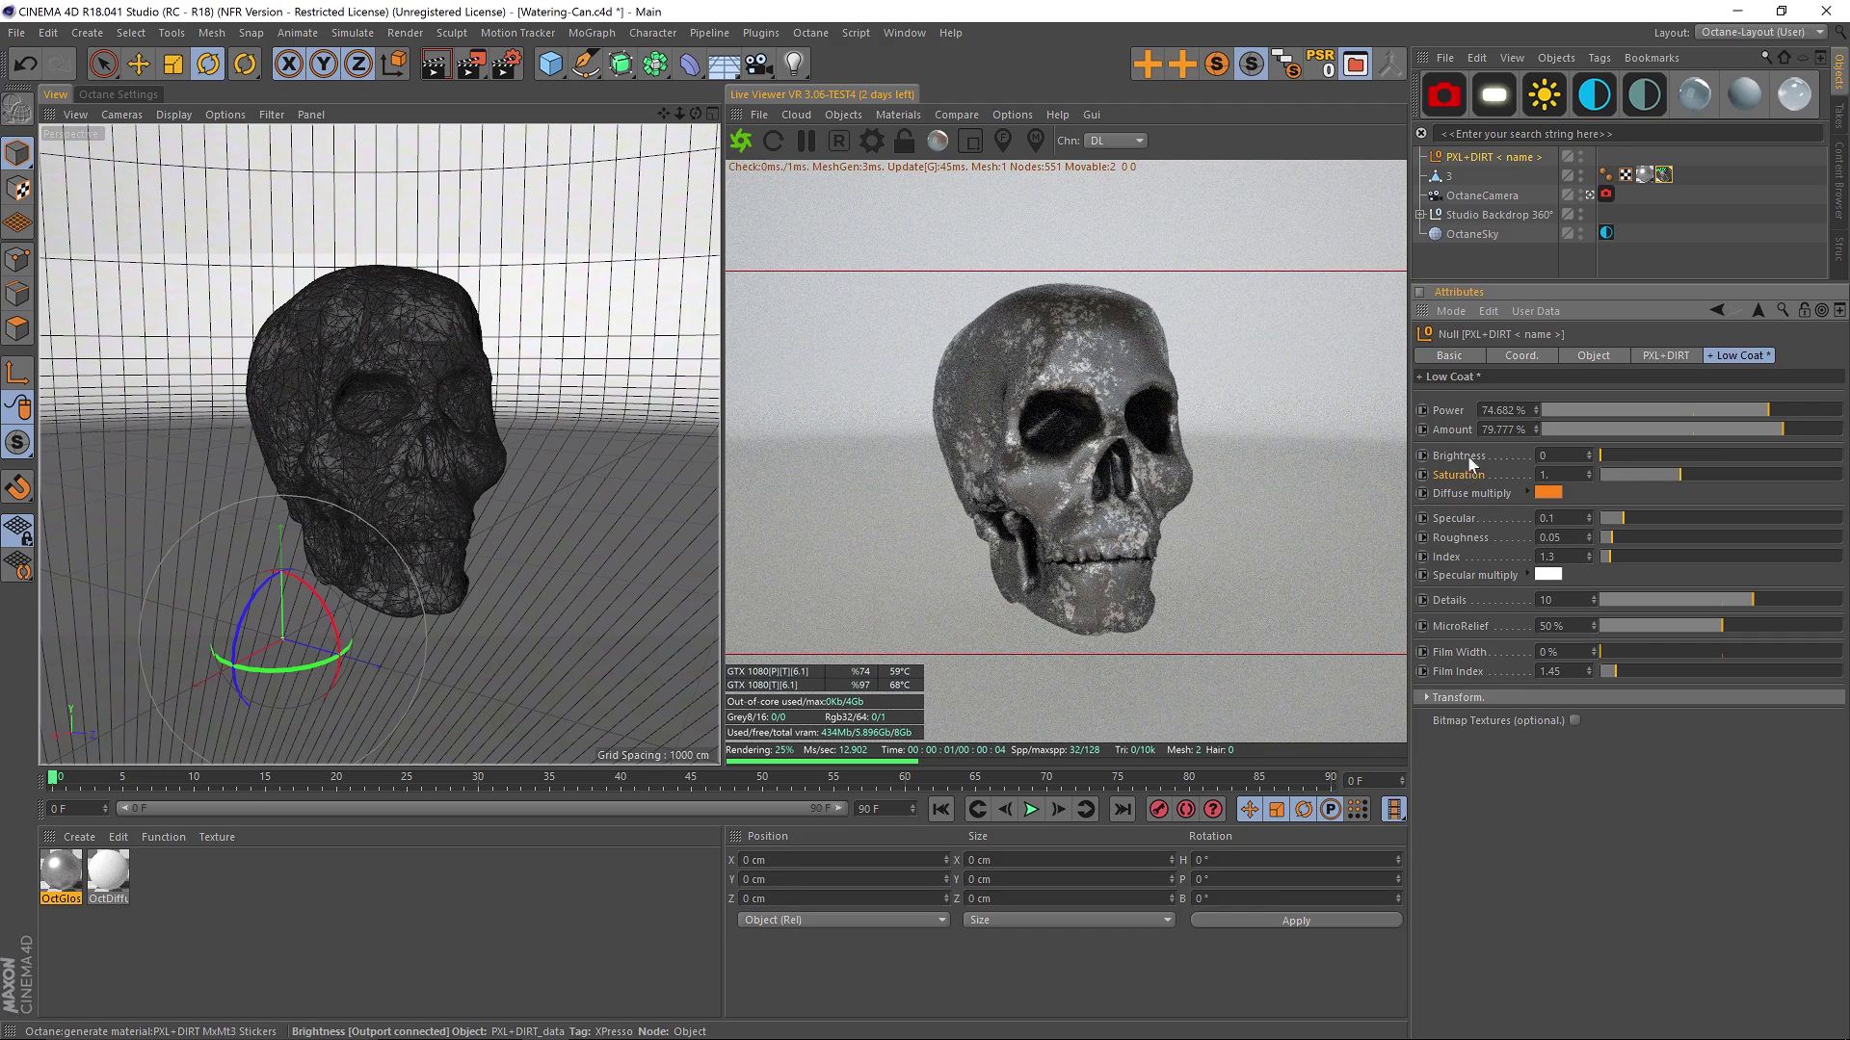
# Step: Set the Low Coat brightness to about 0.365, saturation to 1.76 and amount to 42.5%
pyautogui.click(1718, 453)
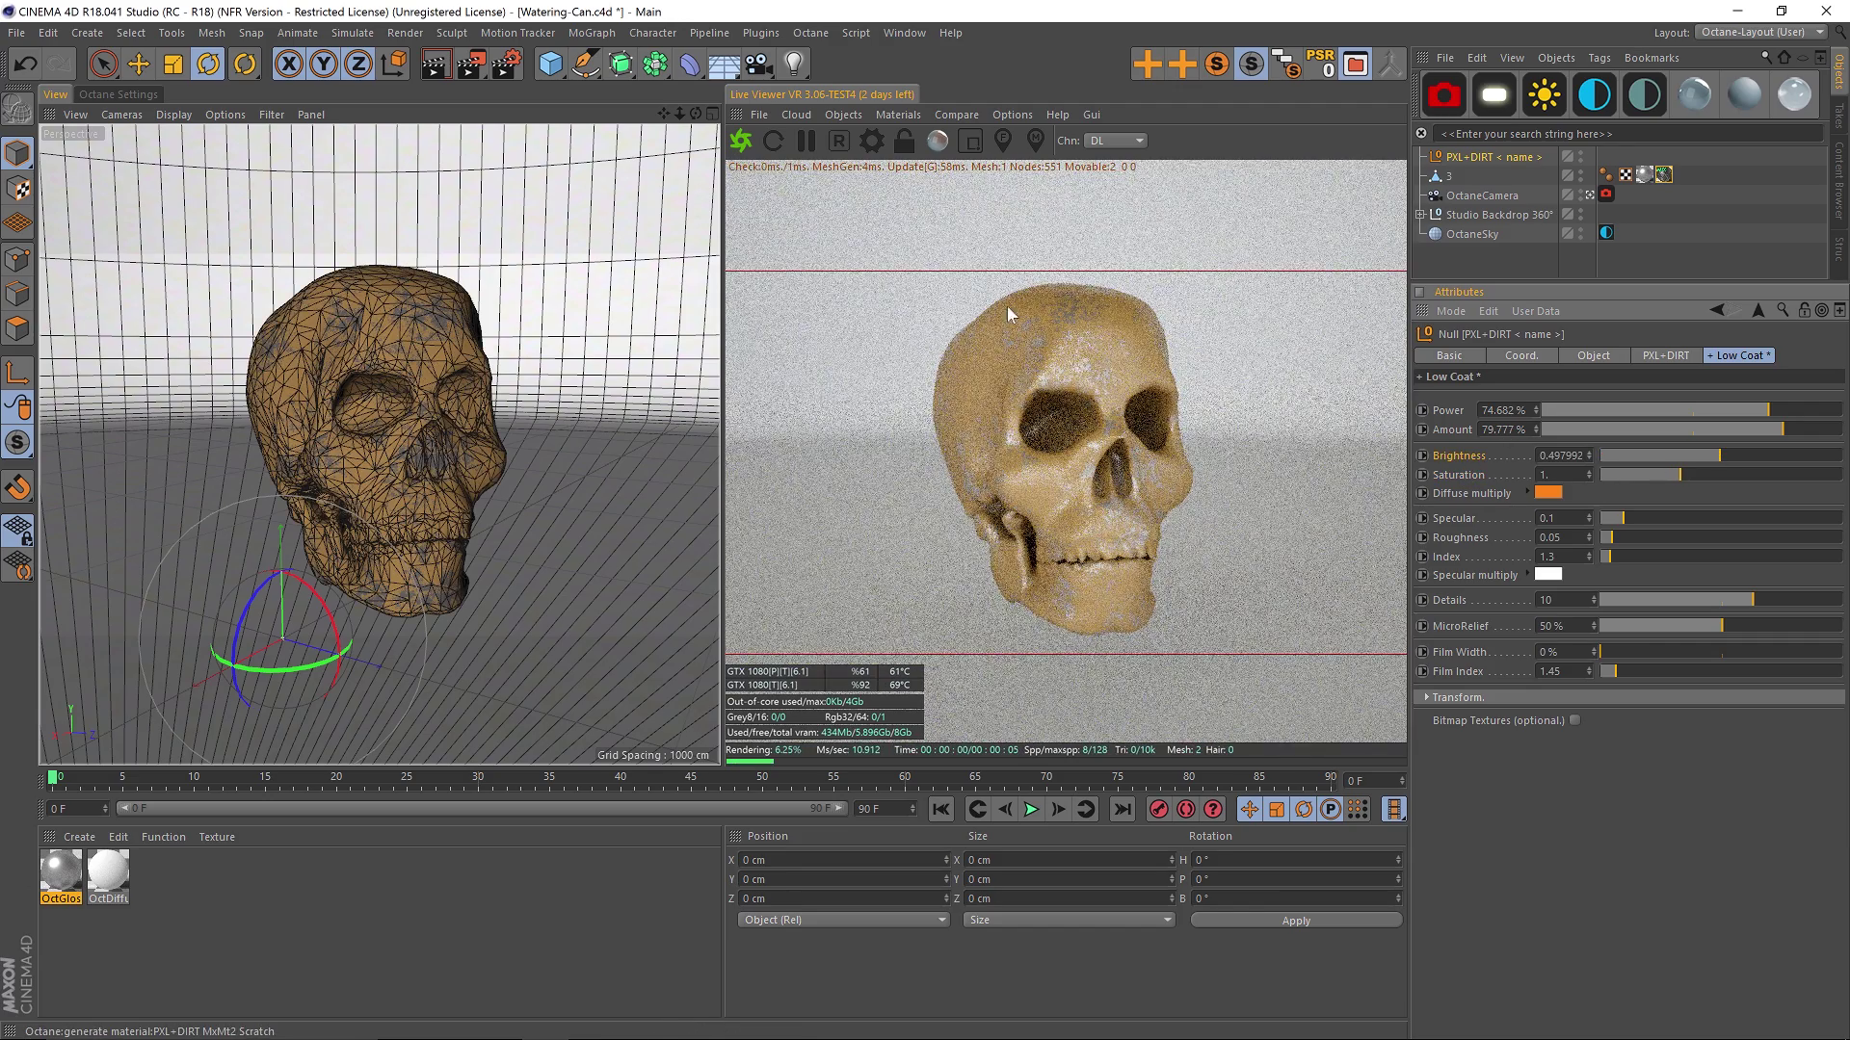
pyautogui.click(1737, 474)
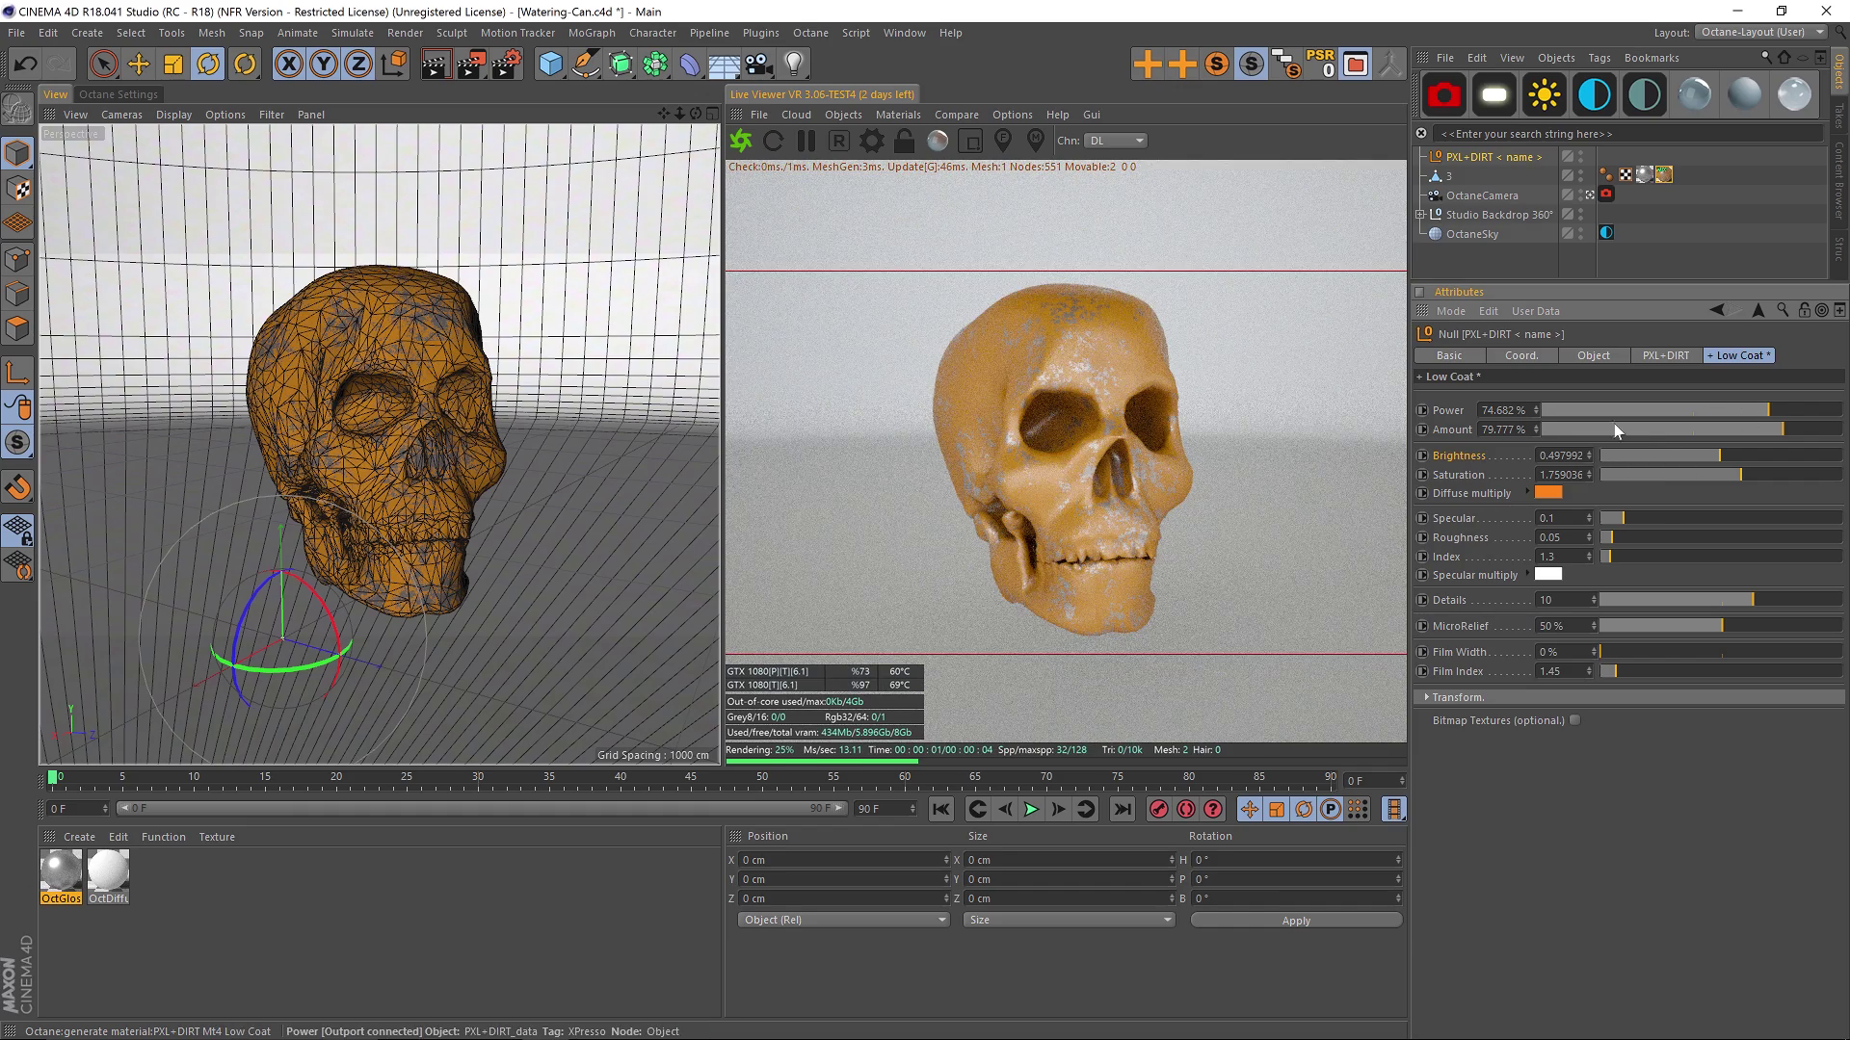
pyautogui.moveTo(1702, 426); pyautogui.dragTo(1670, 427)
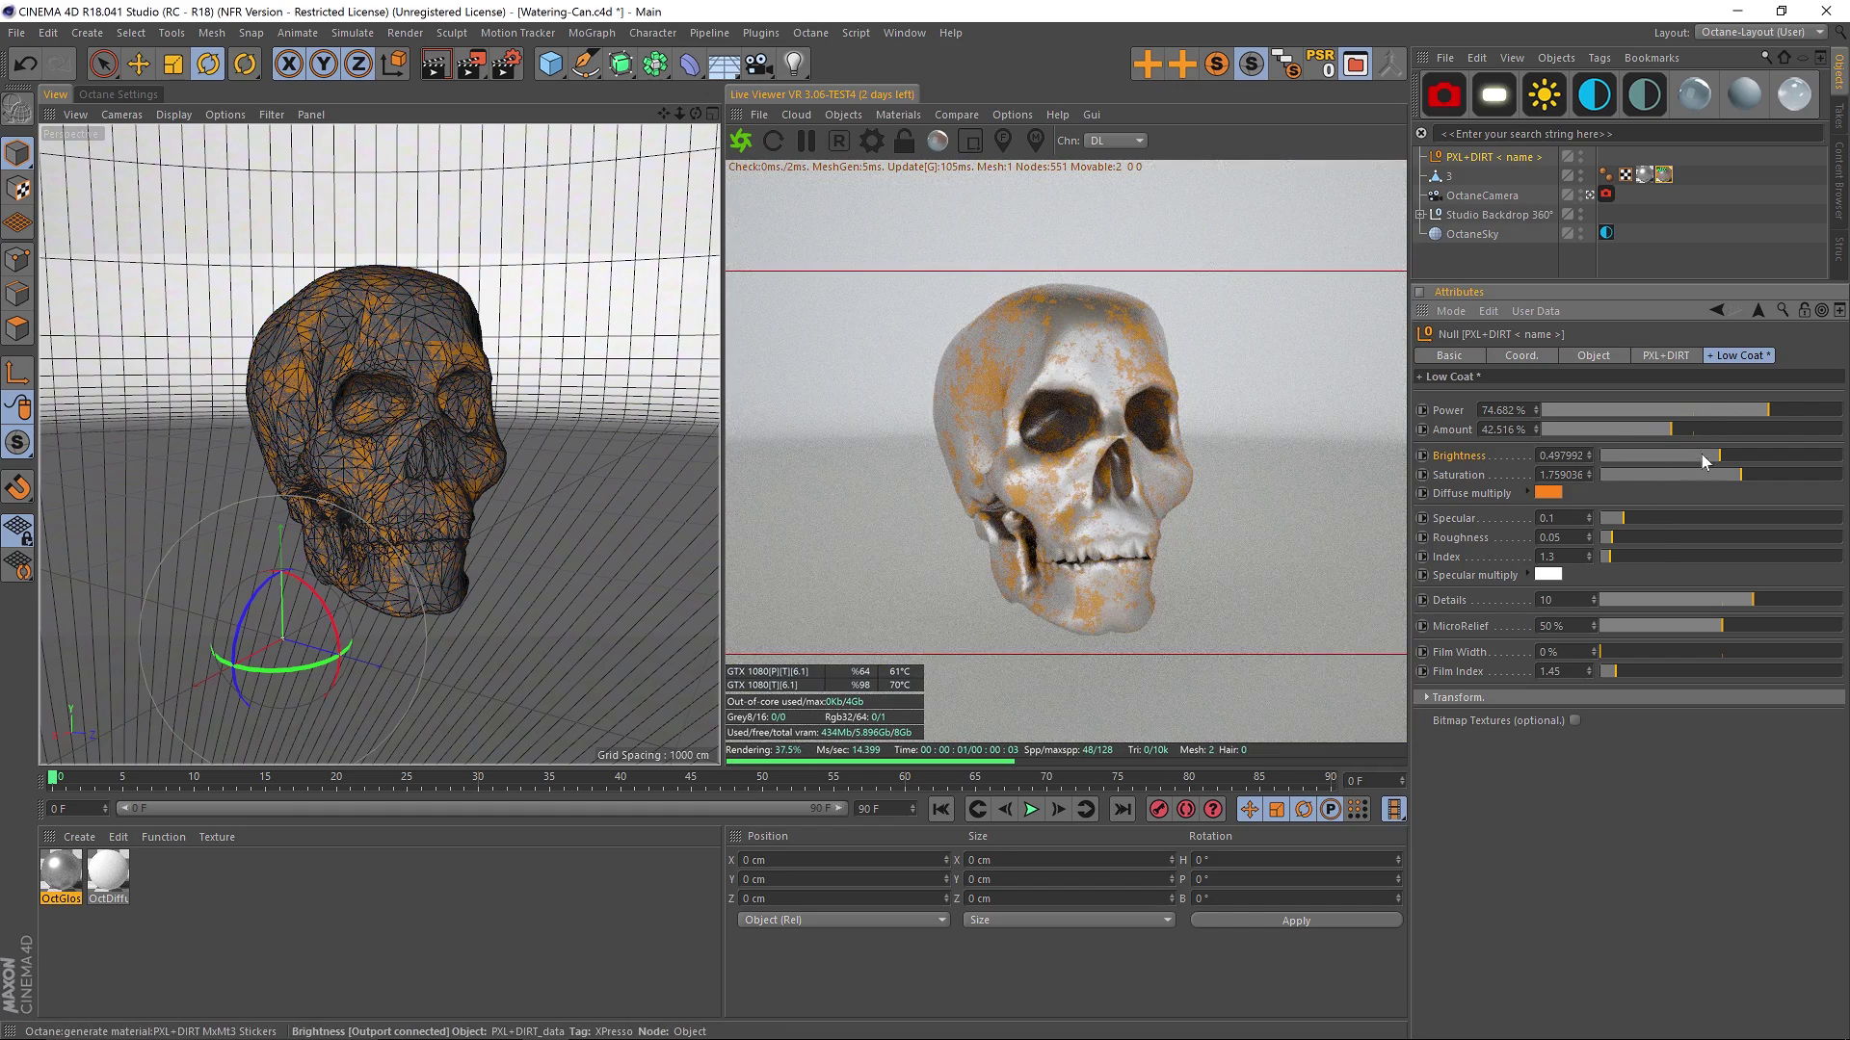
pyautogui.click(1688, 454)
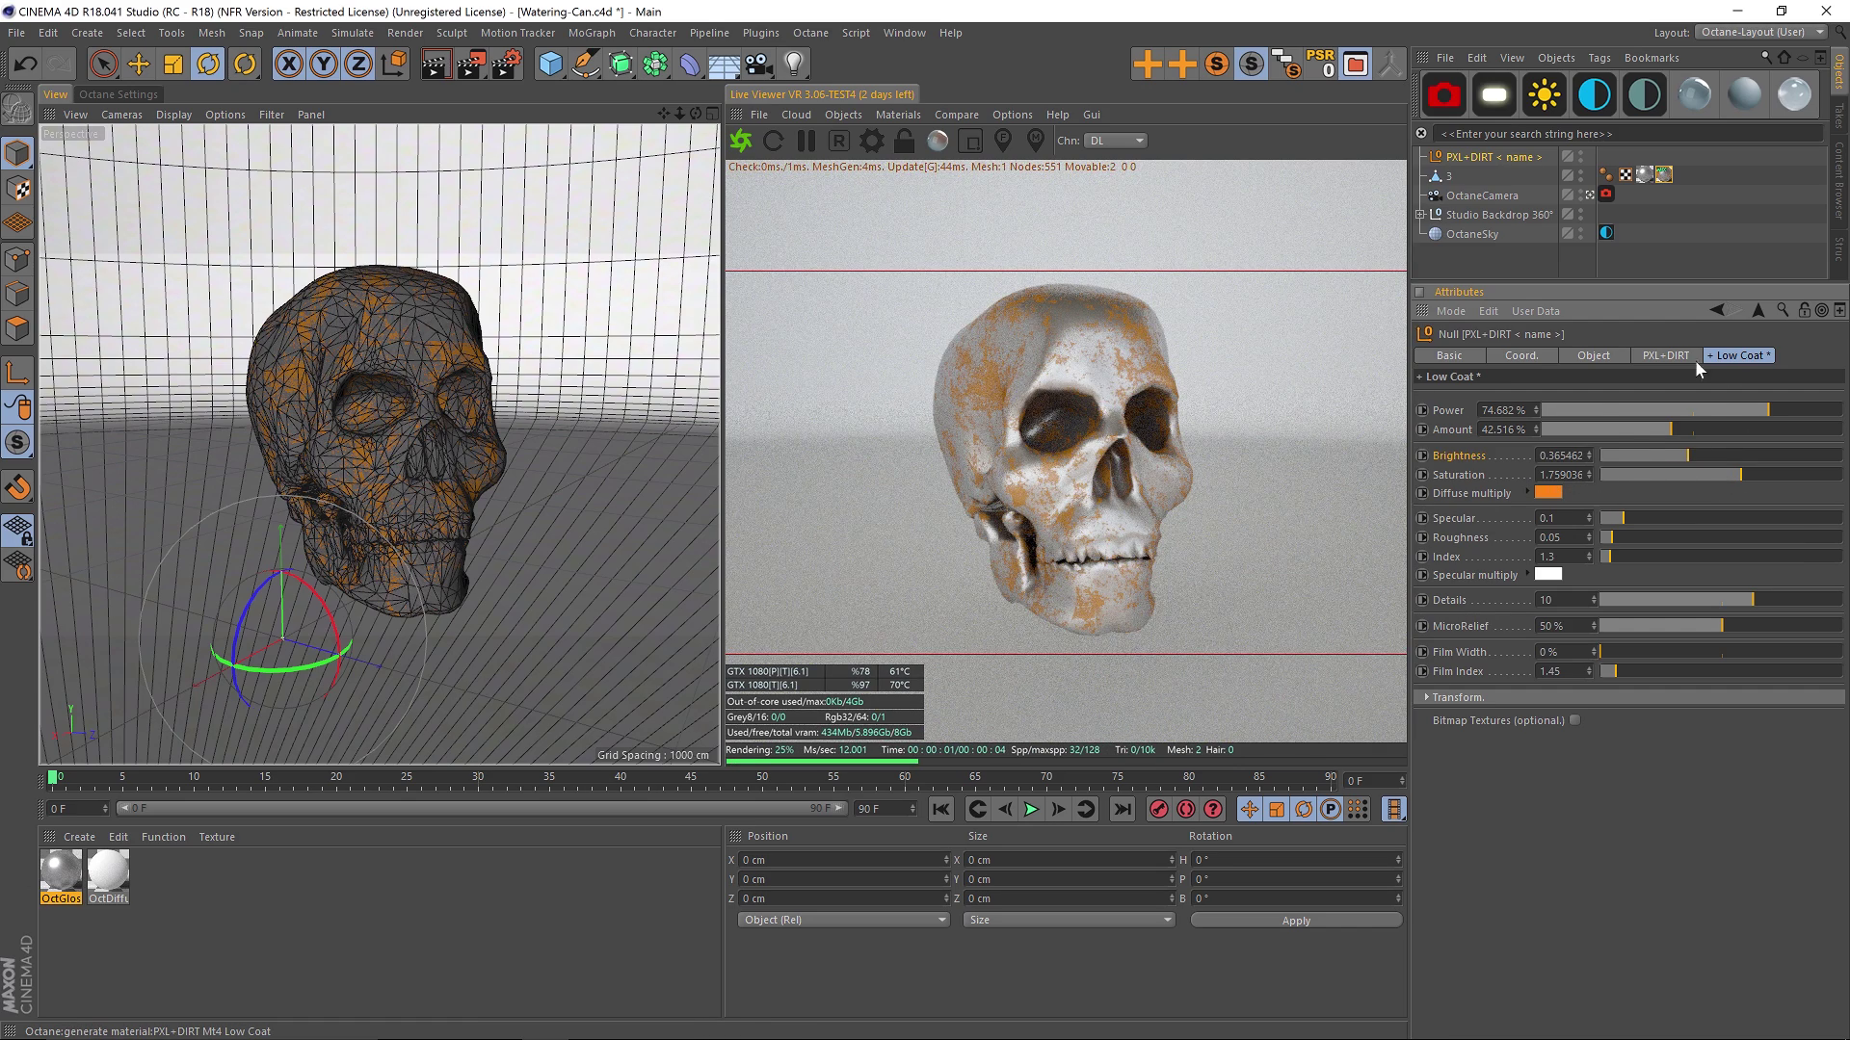
pyautogui.click(1664, 356)
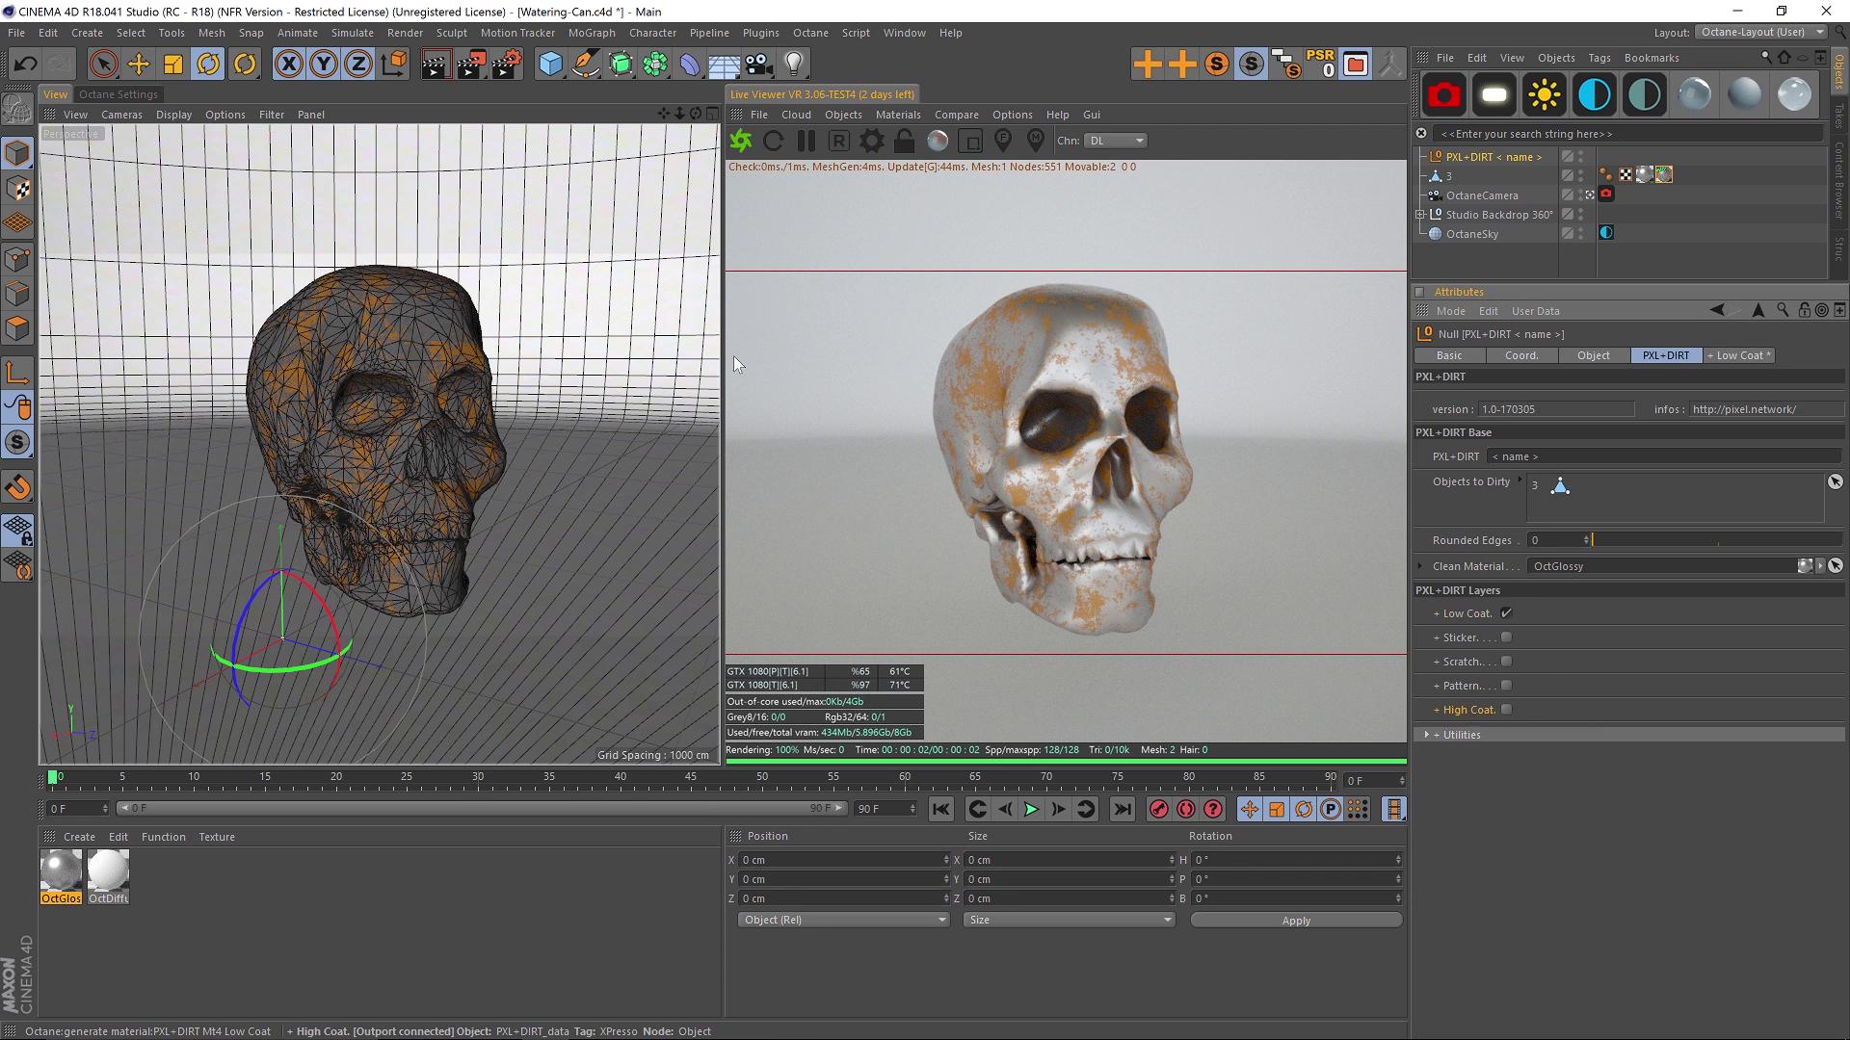
# Step: Enable the High Coat dirt layer with power about 58% and amount about 51%
pyautogui.click(1506, 710)
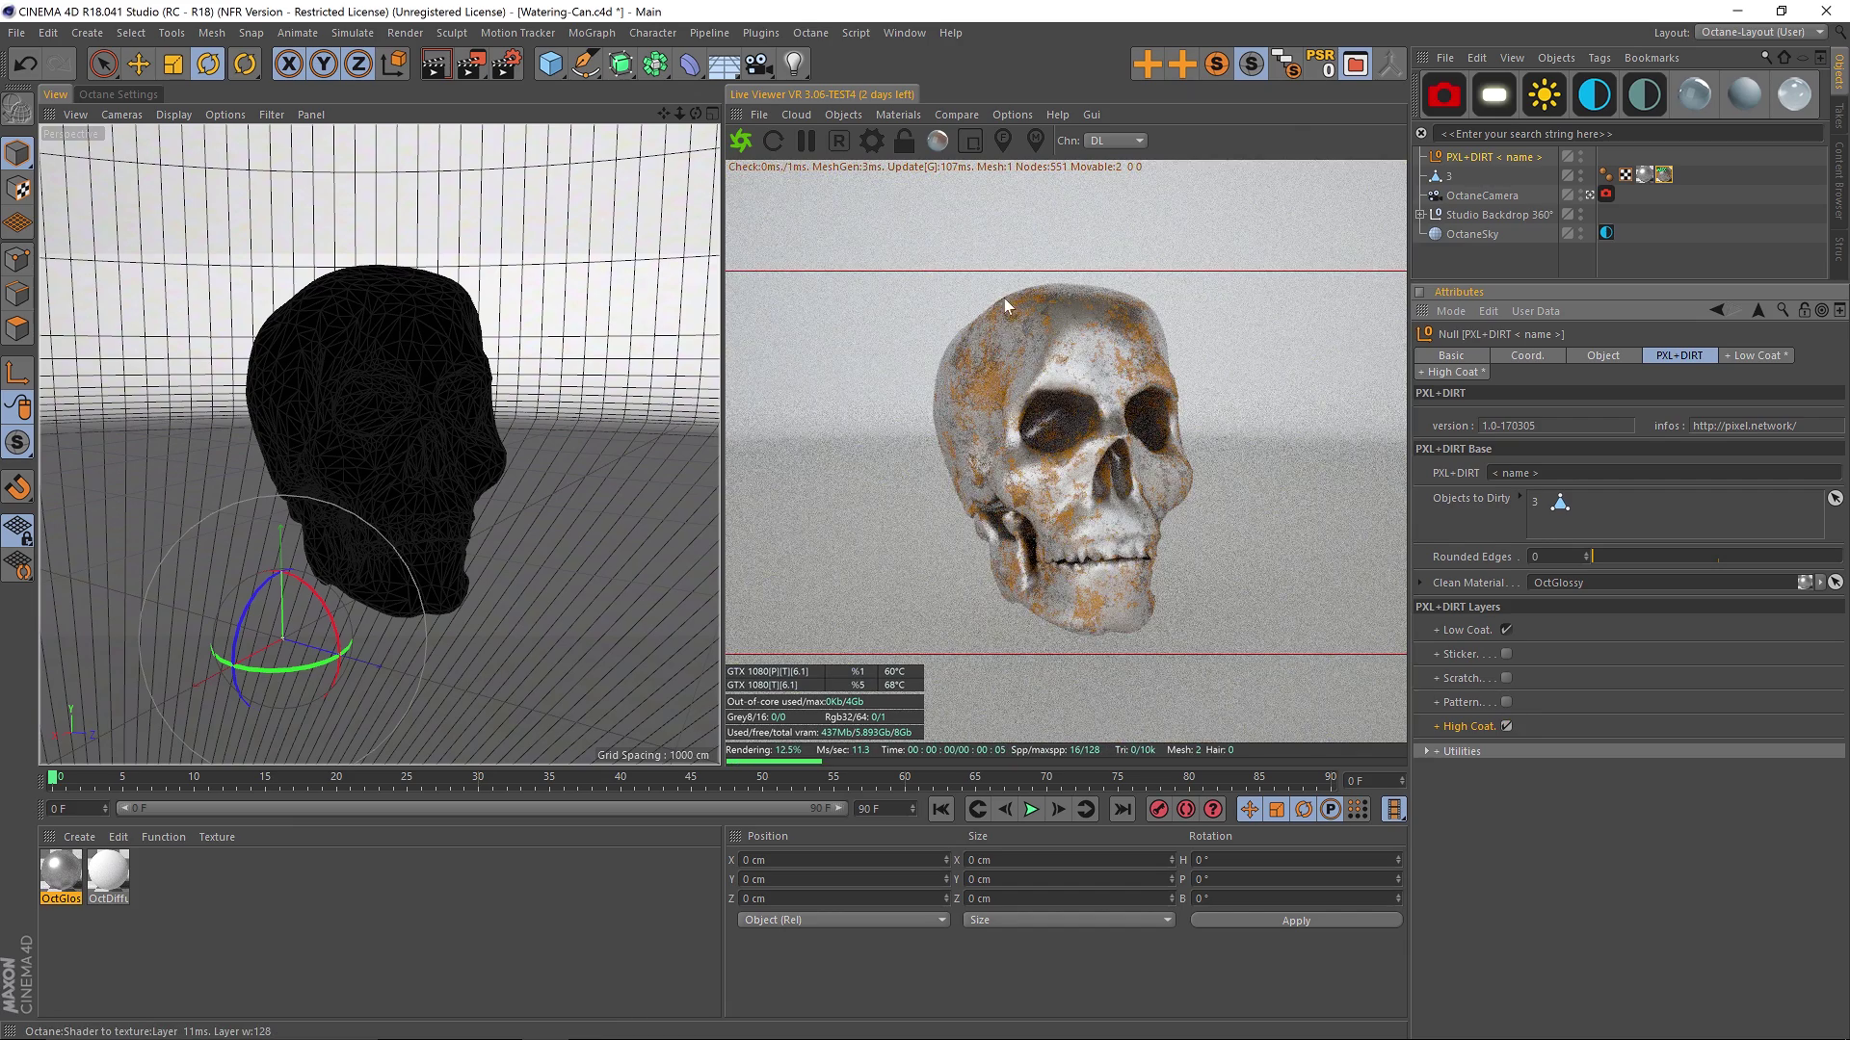
pyautogui.click(1452, 372)
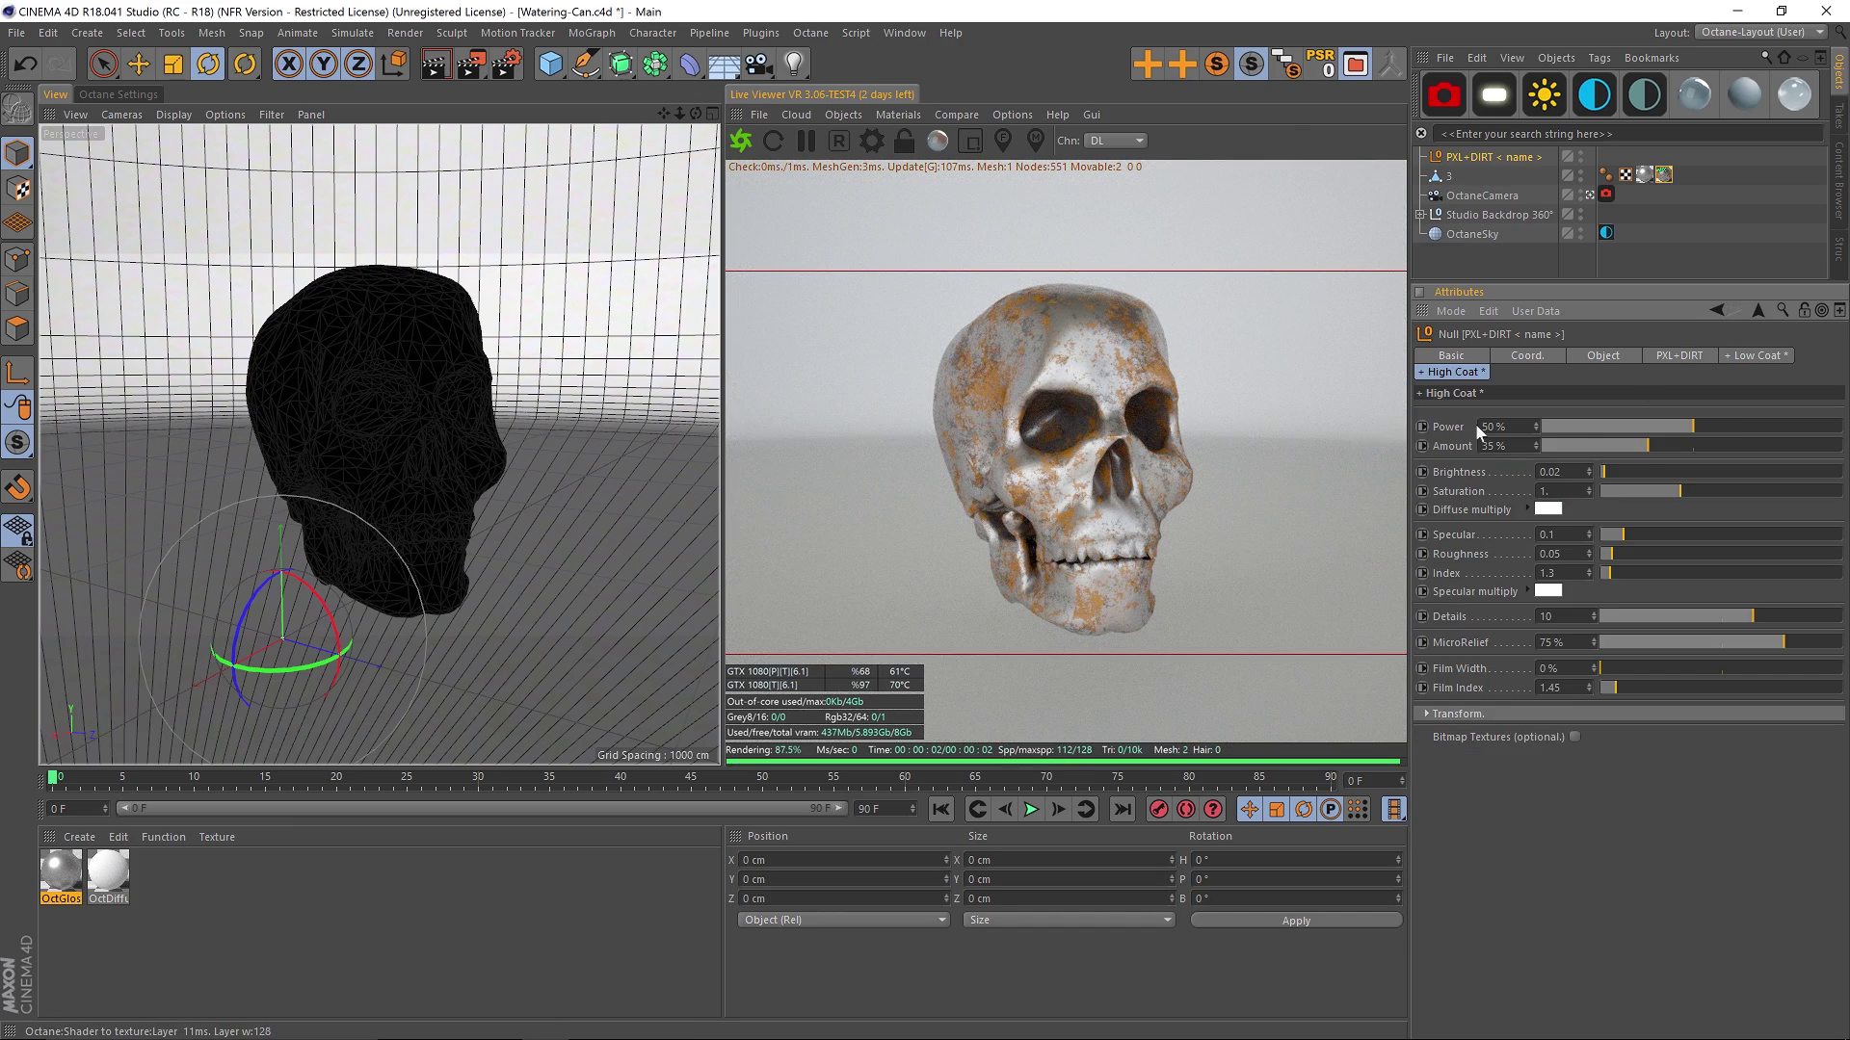
pyautogui.click(1772, 427)
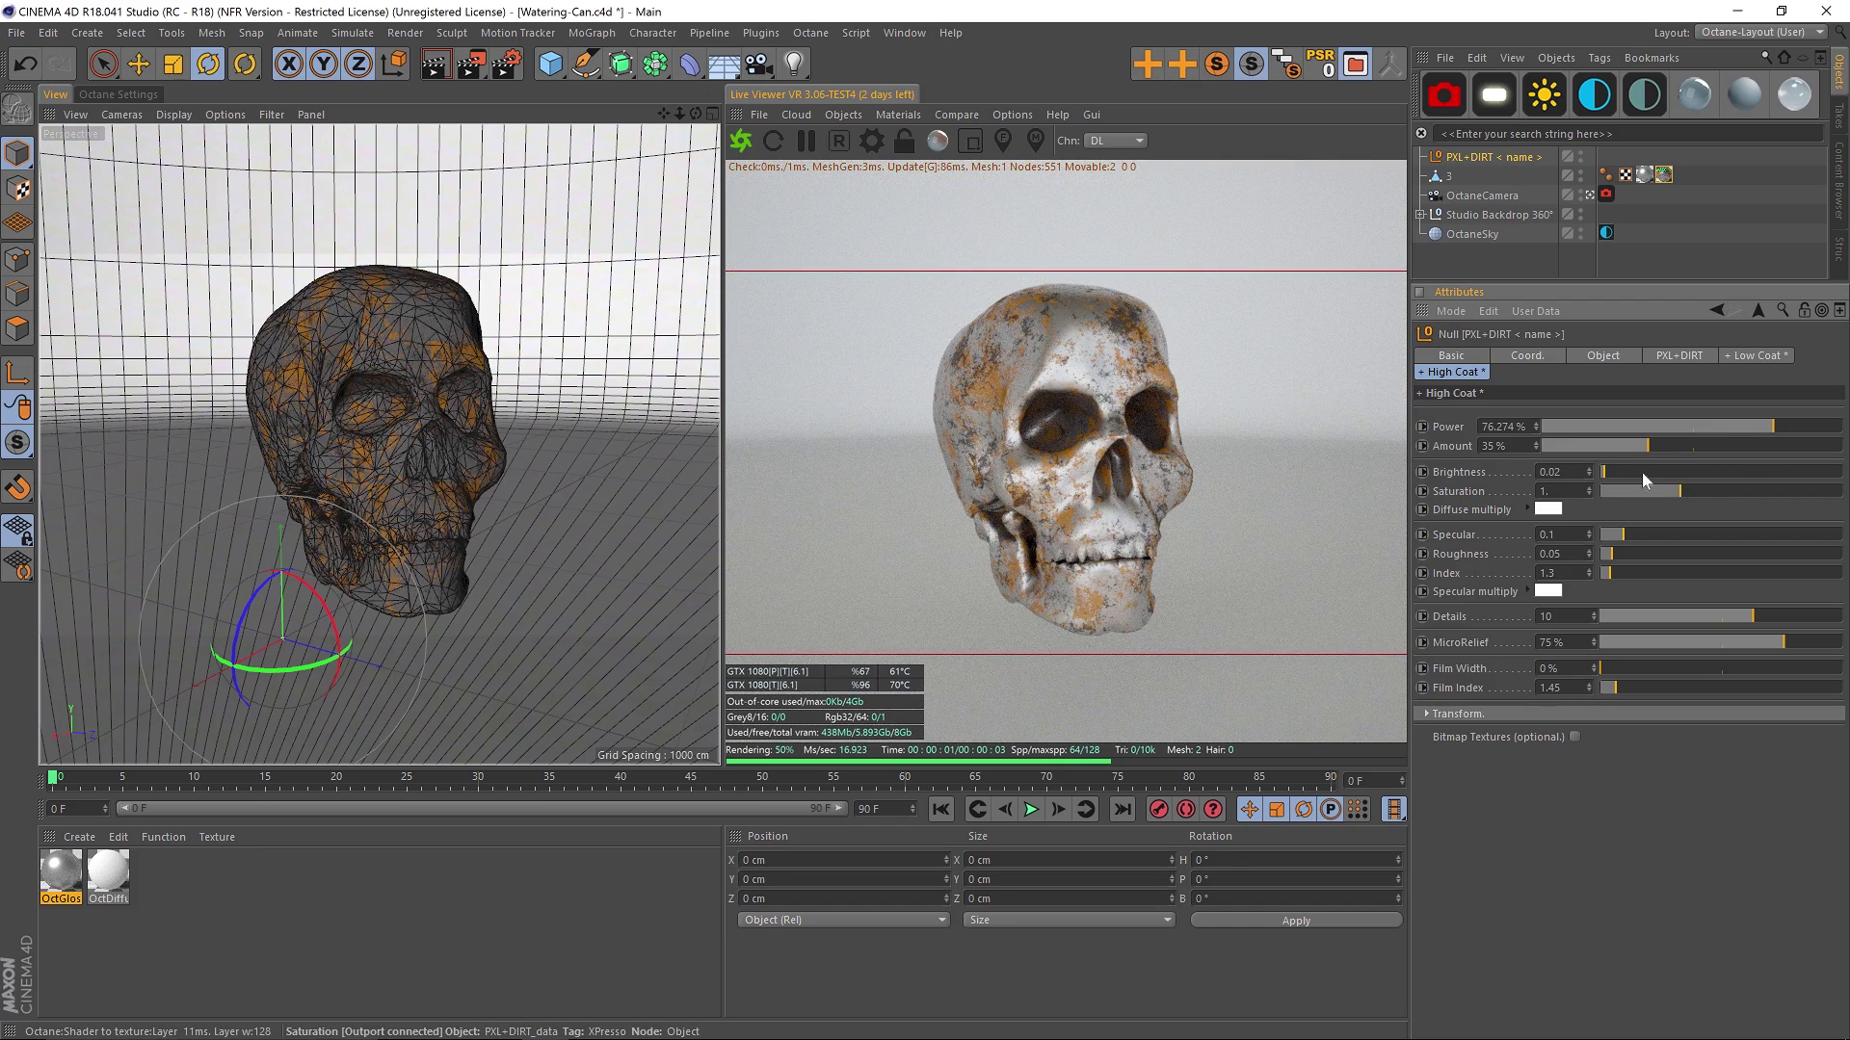
pyautogui.click(1697, 446)
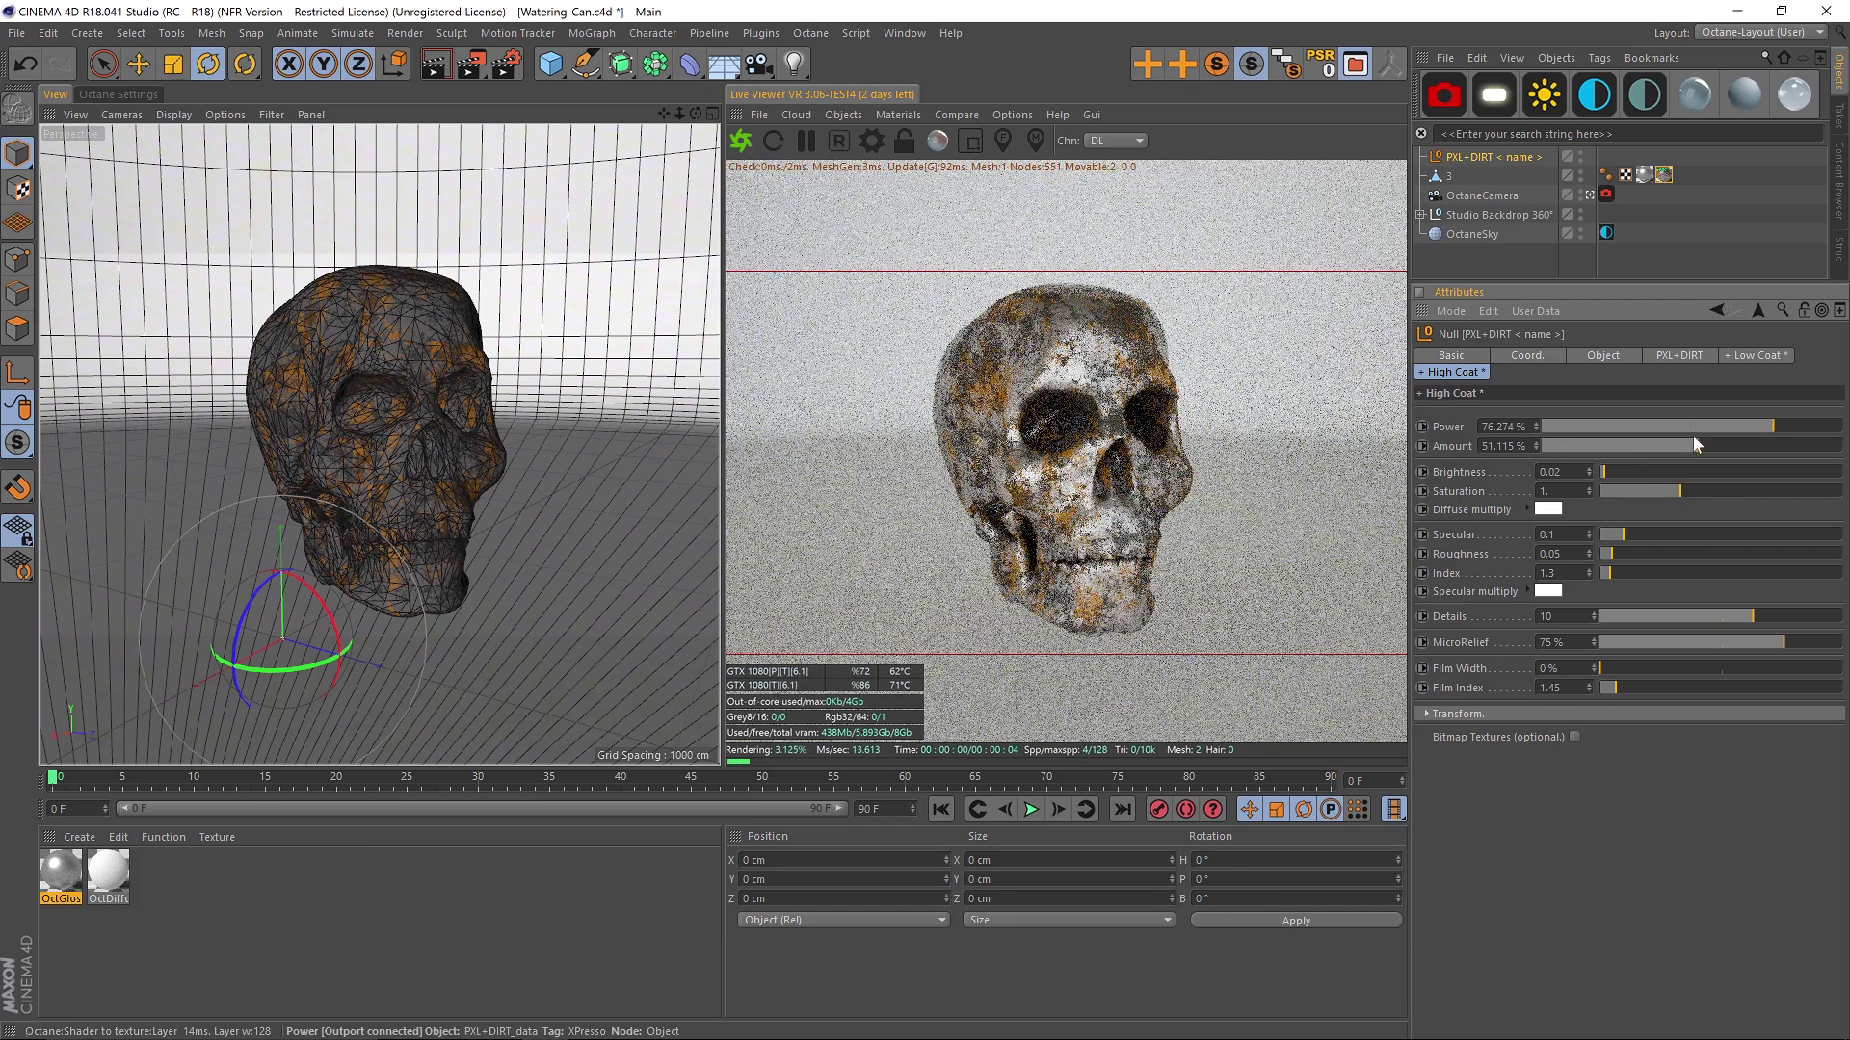
pyautogui.click(1717, 427)
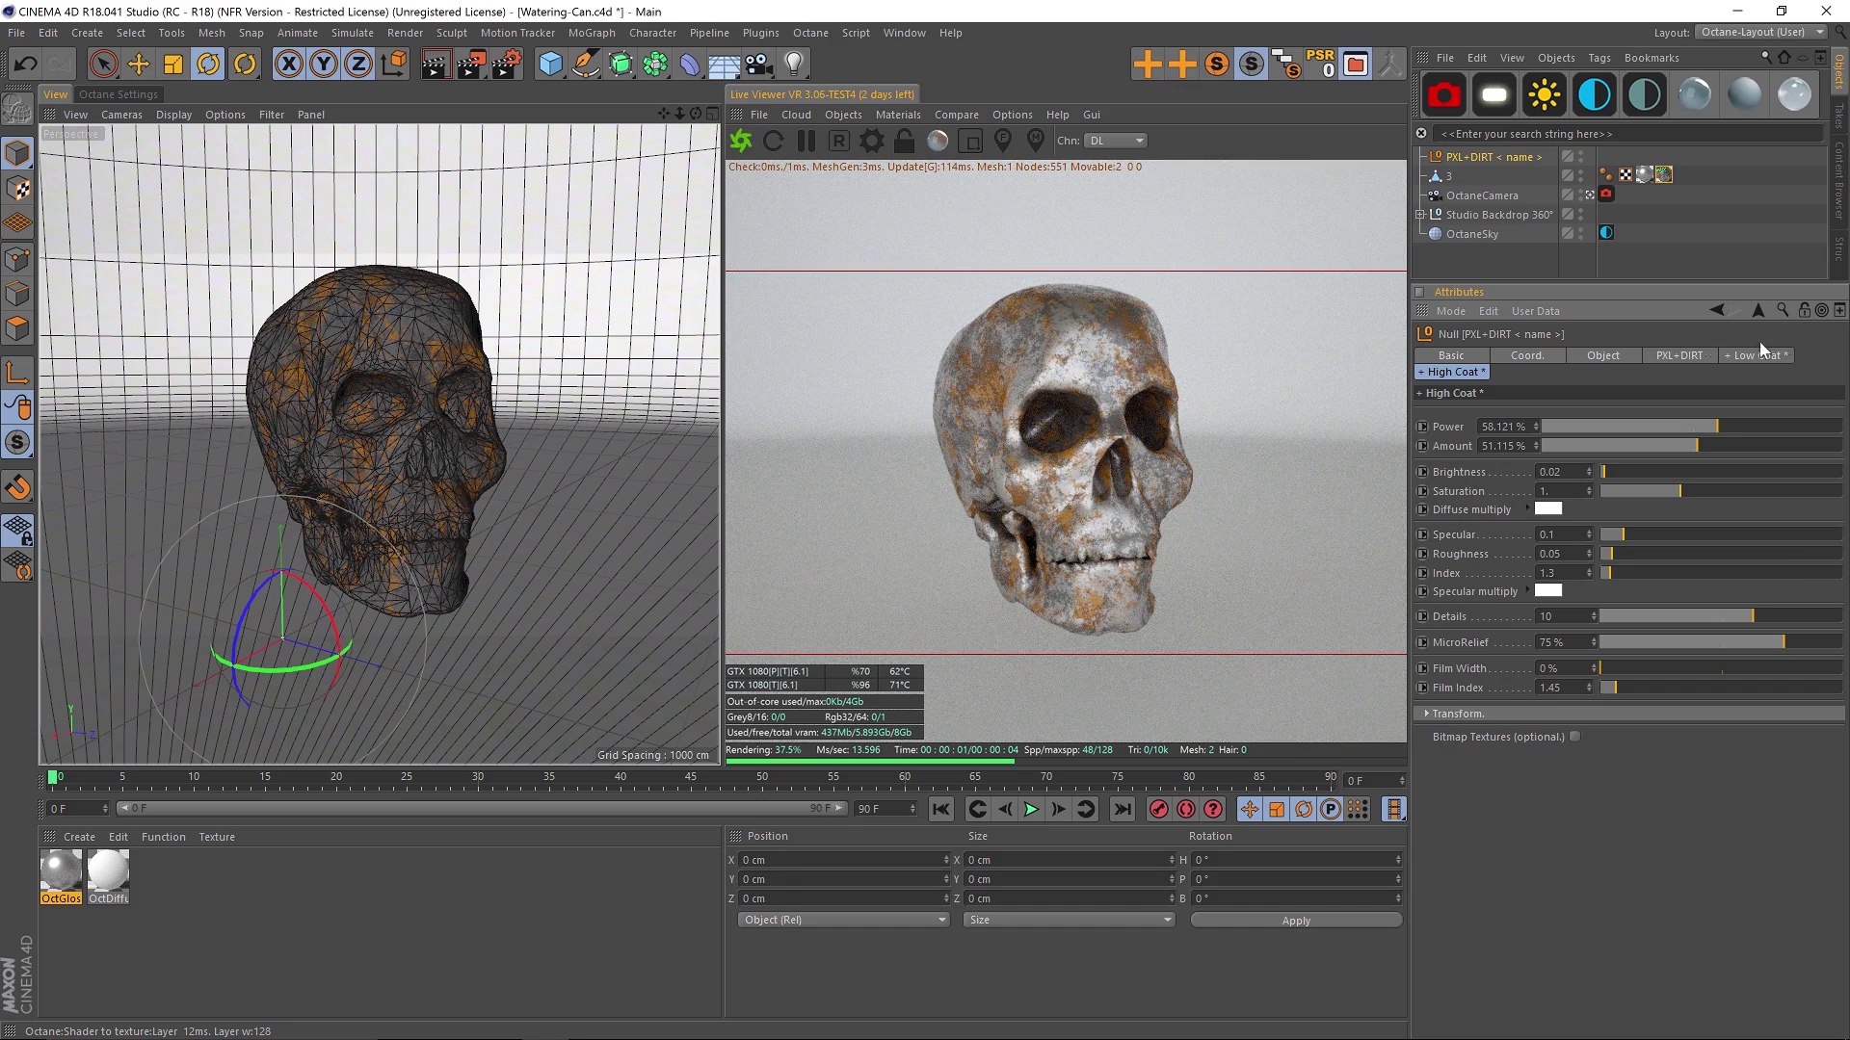
# Step: Turn off Low Coat and High Coat, and enable the Scratch layer with its settings shown
pyautogui.click(1685, 355)
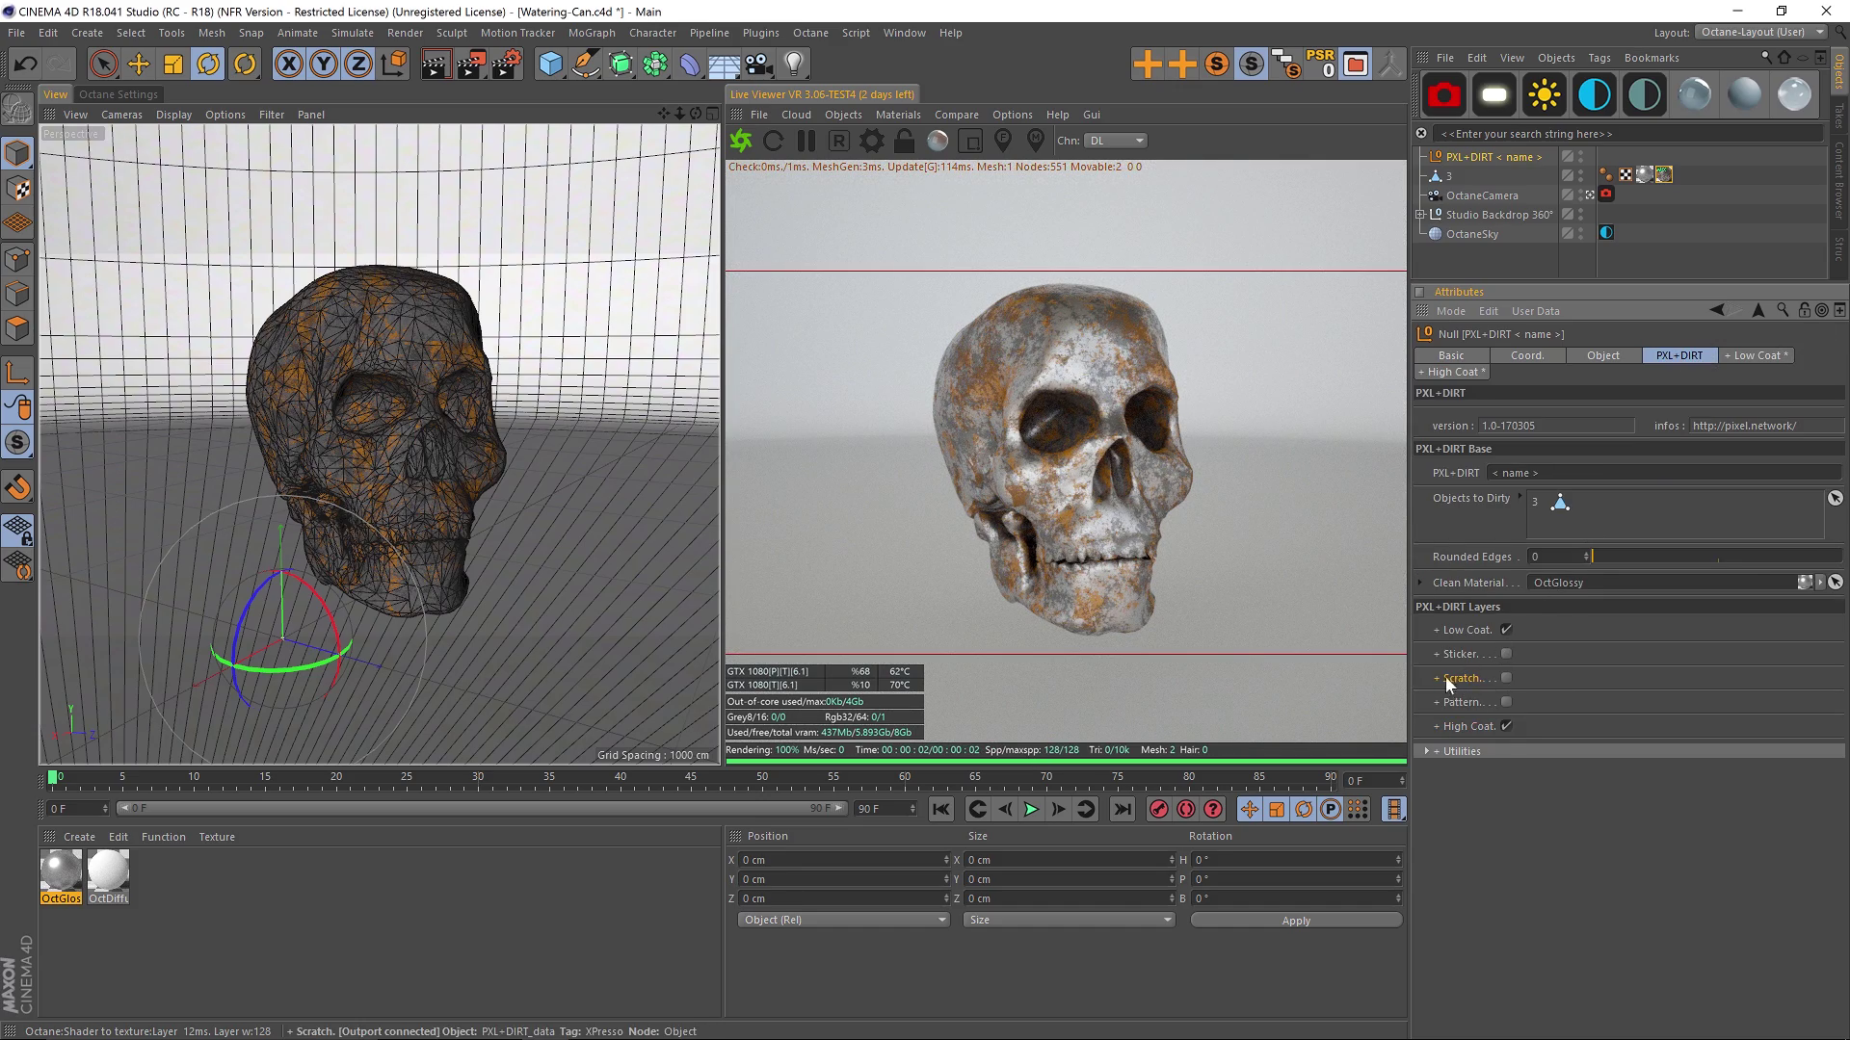
pyautogui.click(1506, 630)
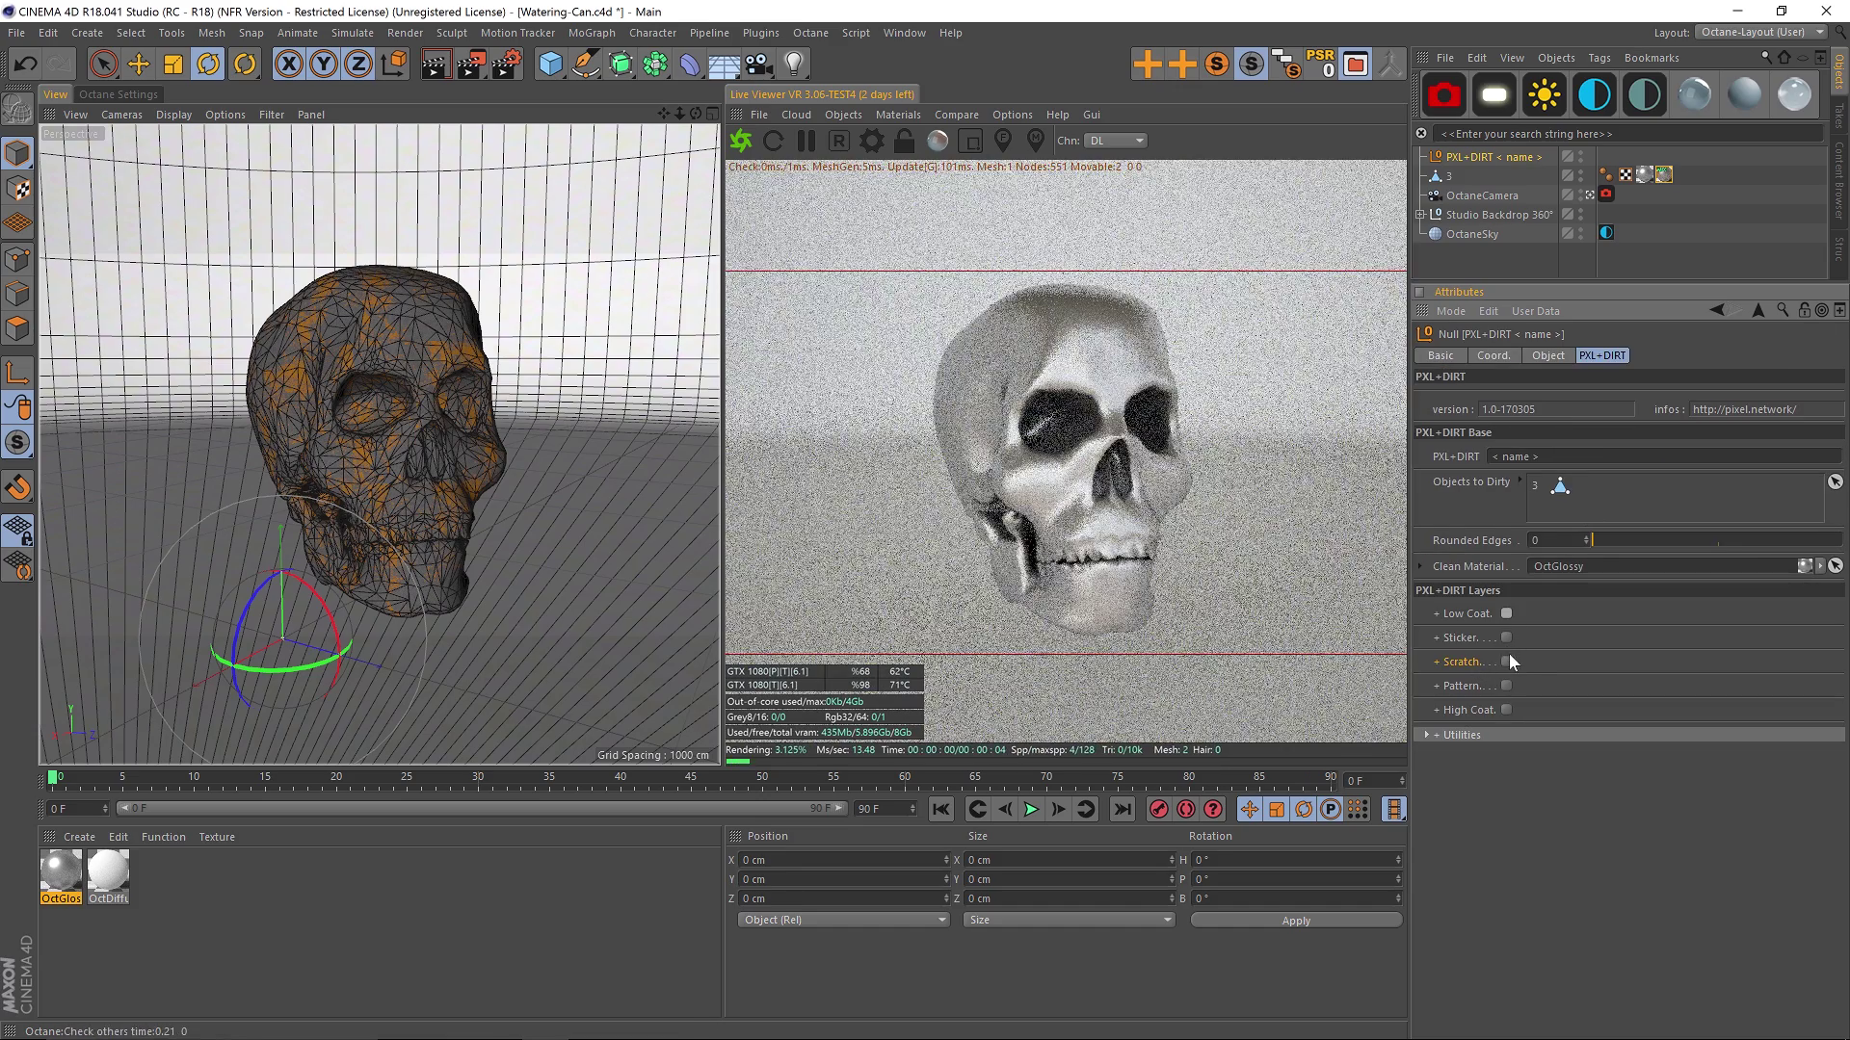
pyautogui.click(1506, 661)
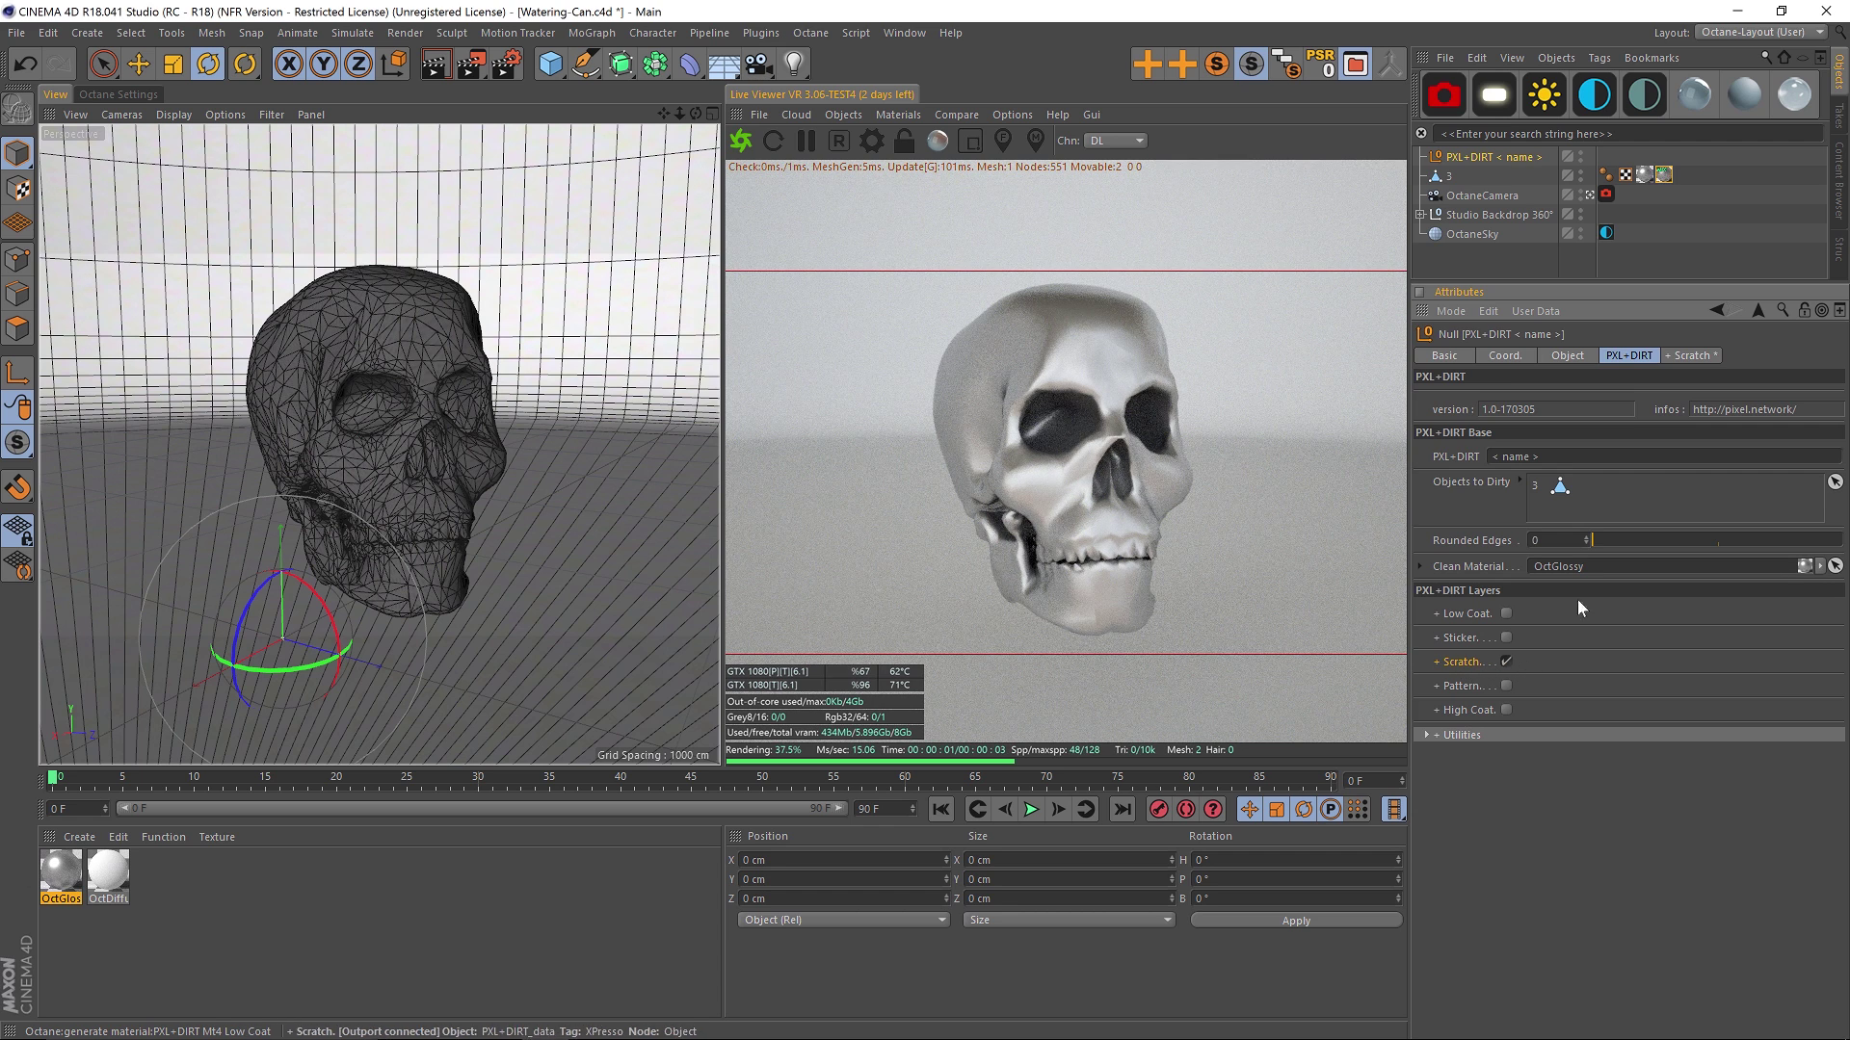
pyautogui.click(1694, 356)
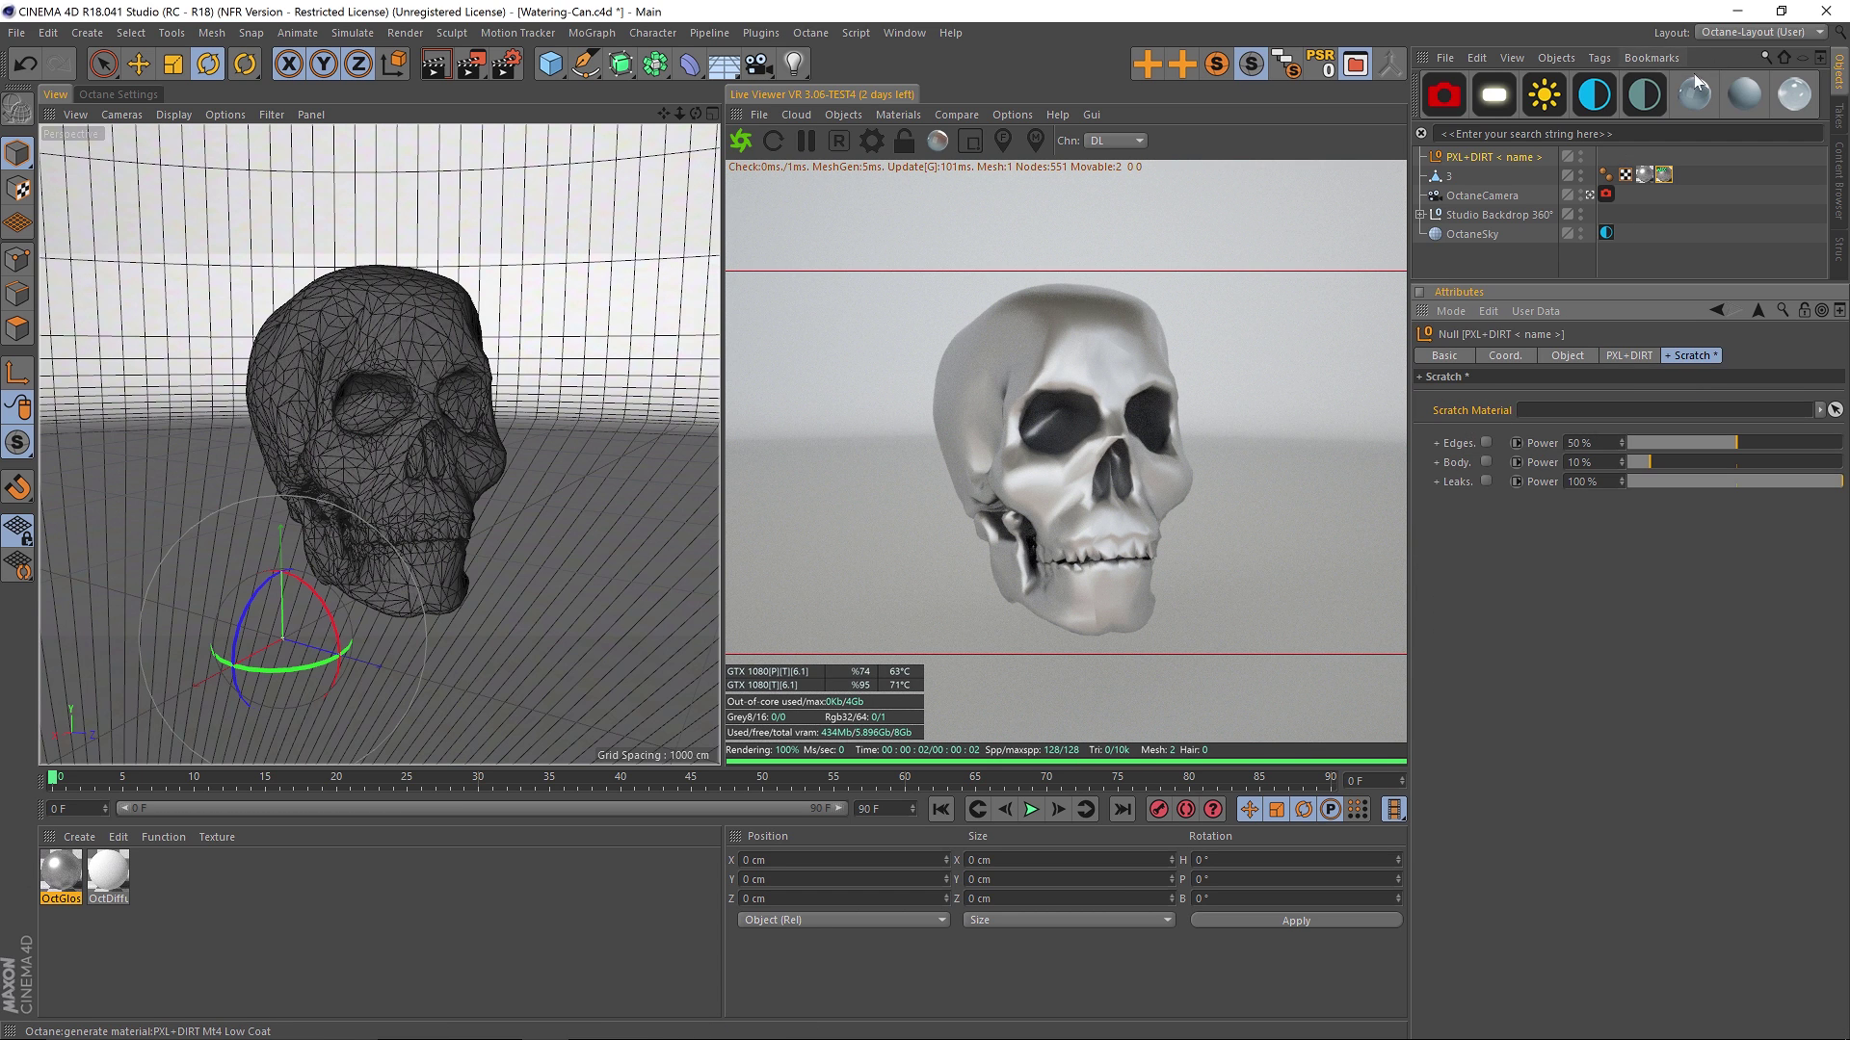
# Step: Make a new OctDiffuse material with black colour and assign it as the Scratch Material
pyautogui.click(1730, 92)
pyautogui.doubleClick(61, 872)
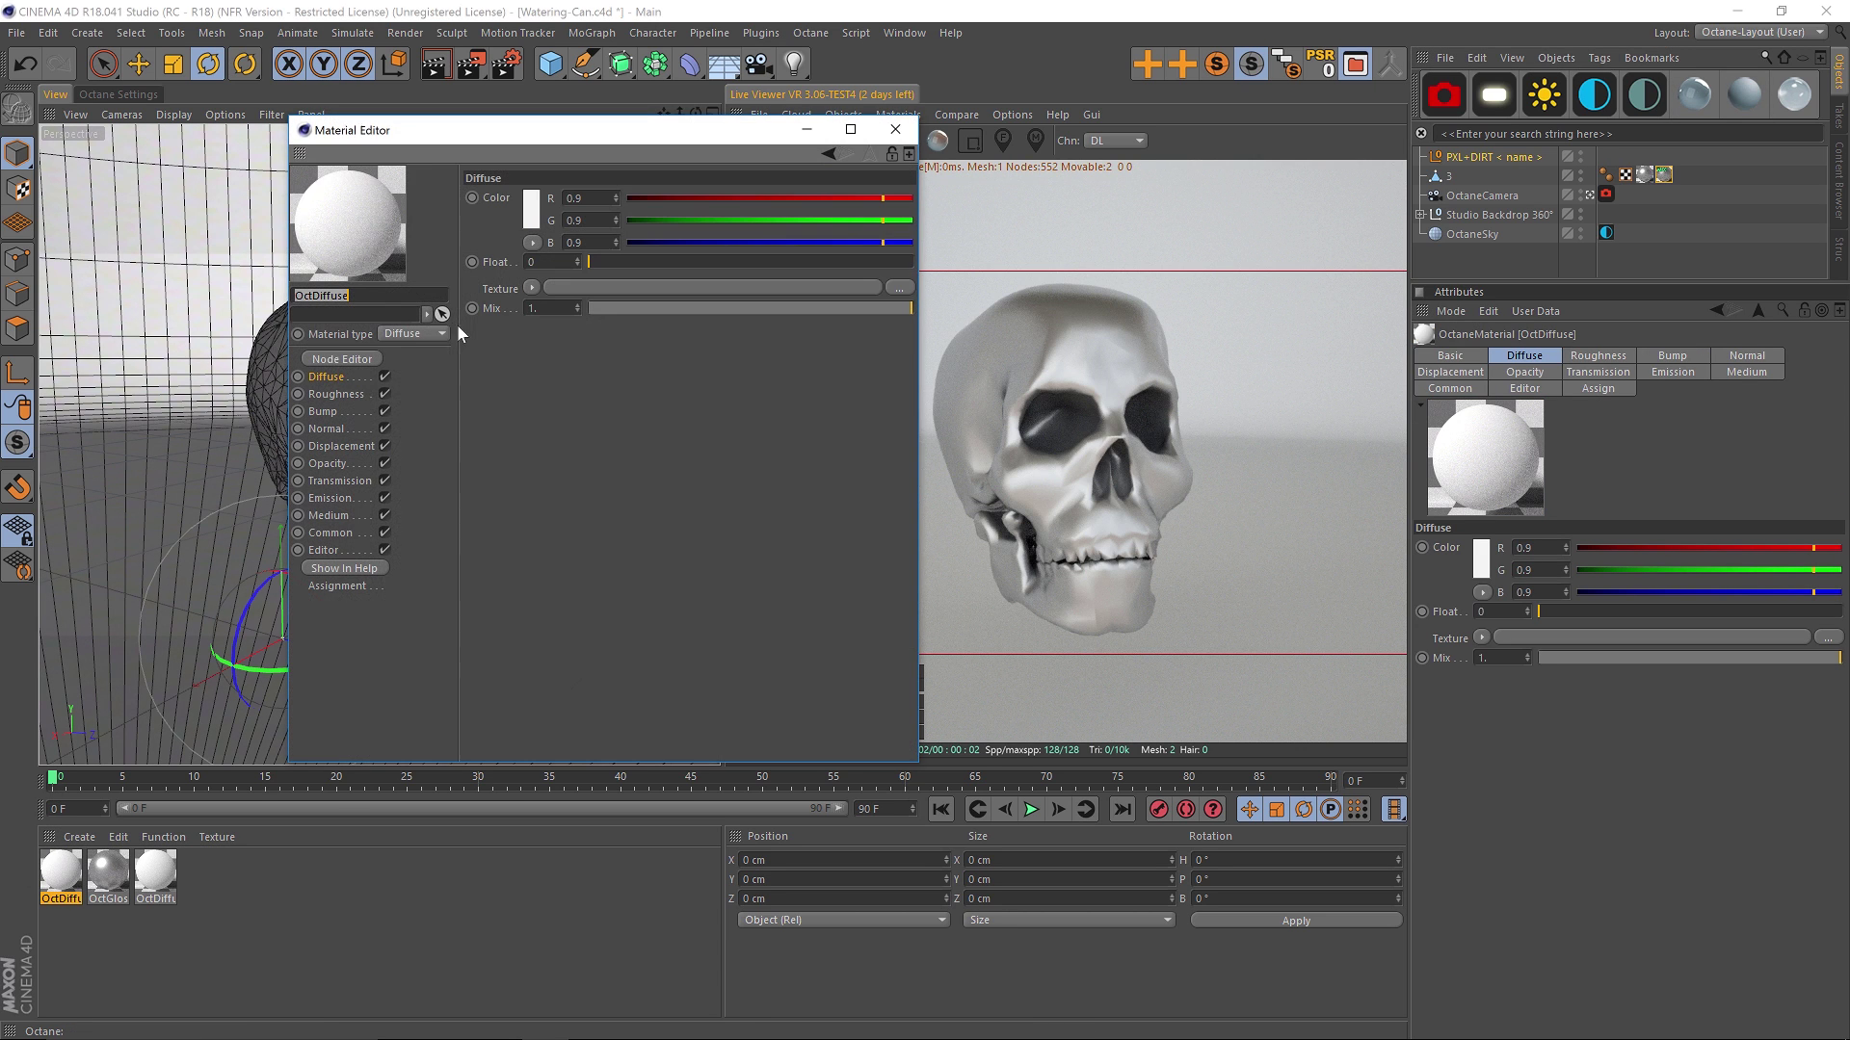
pyautogui.click(531, 209)
pyautogui.click(425, 235)
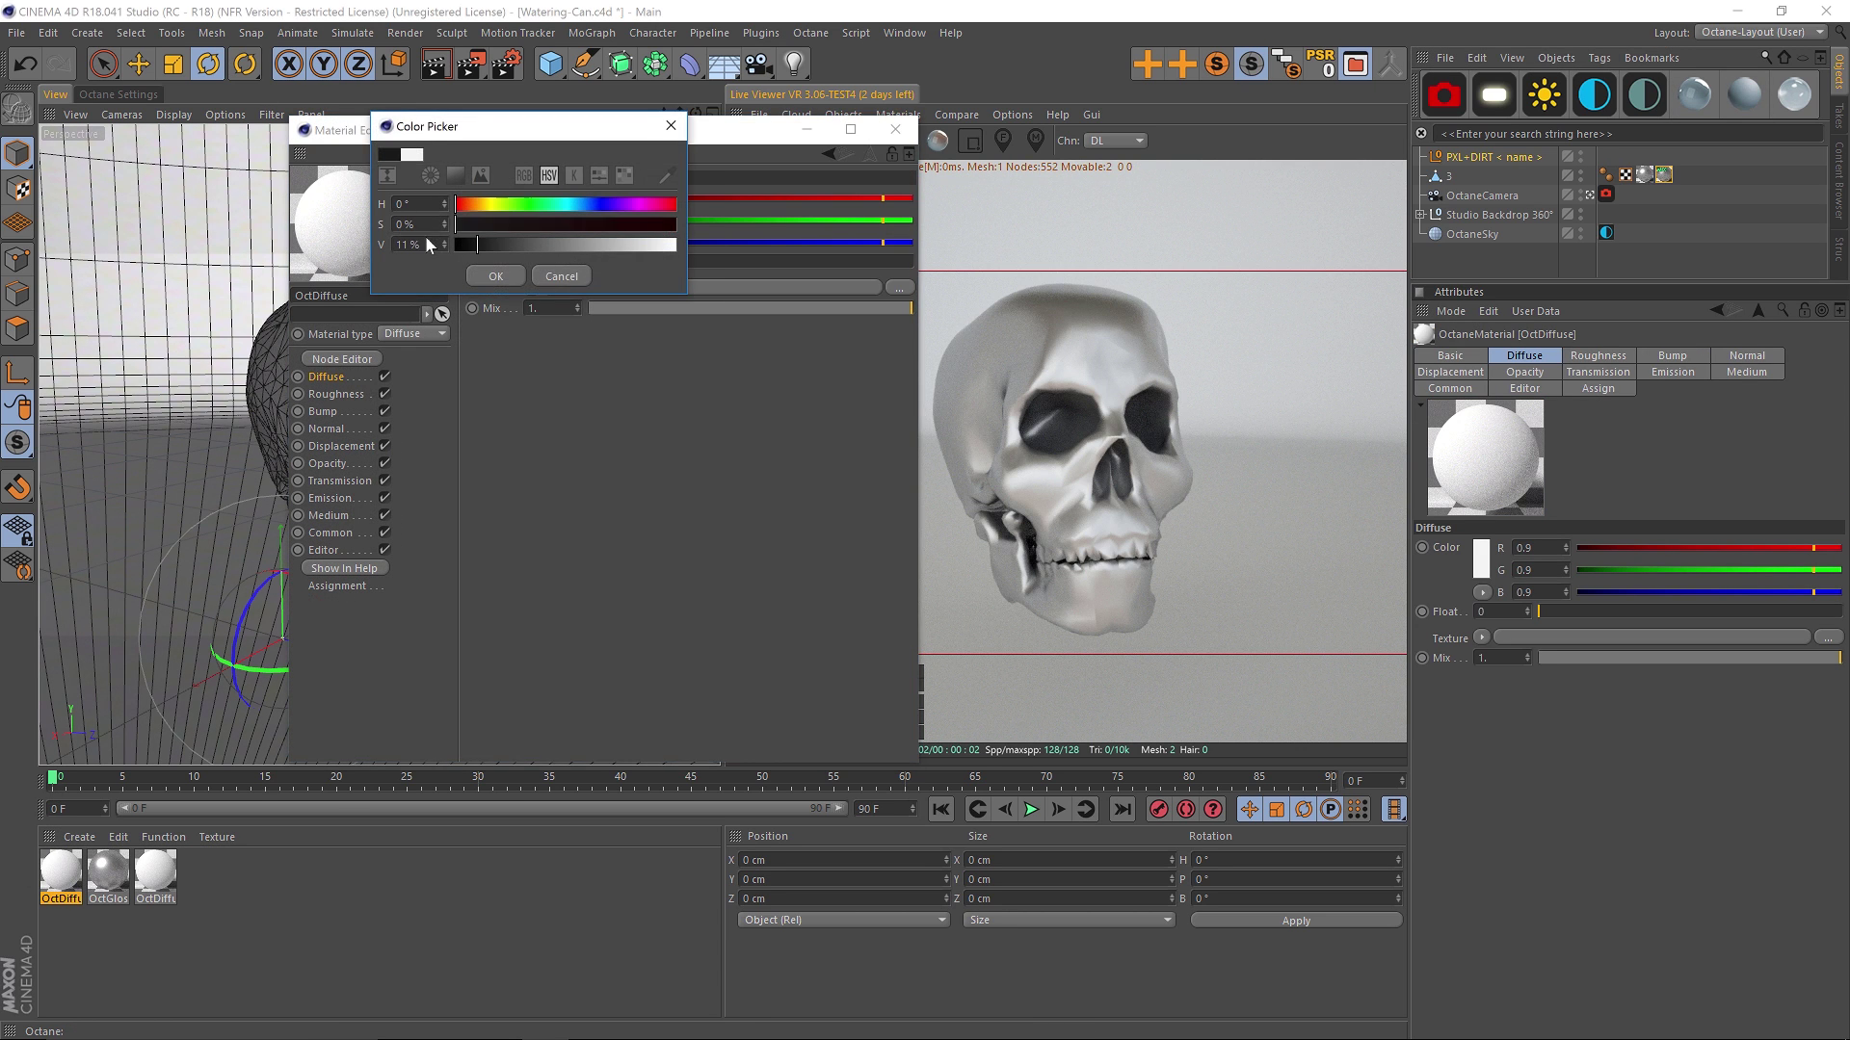
pyautogui.click(891, 130)
pyautogui.click(891, 130)
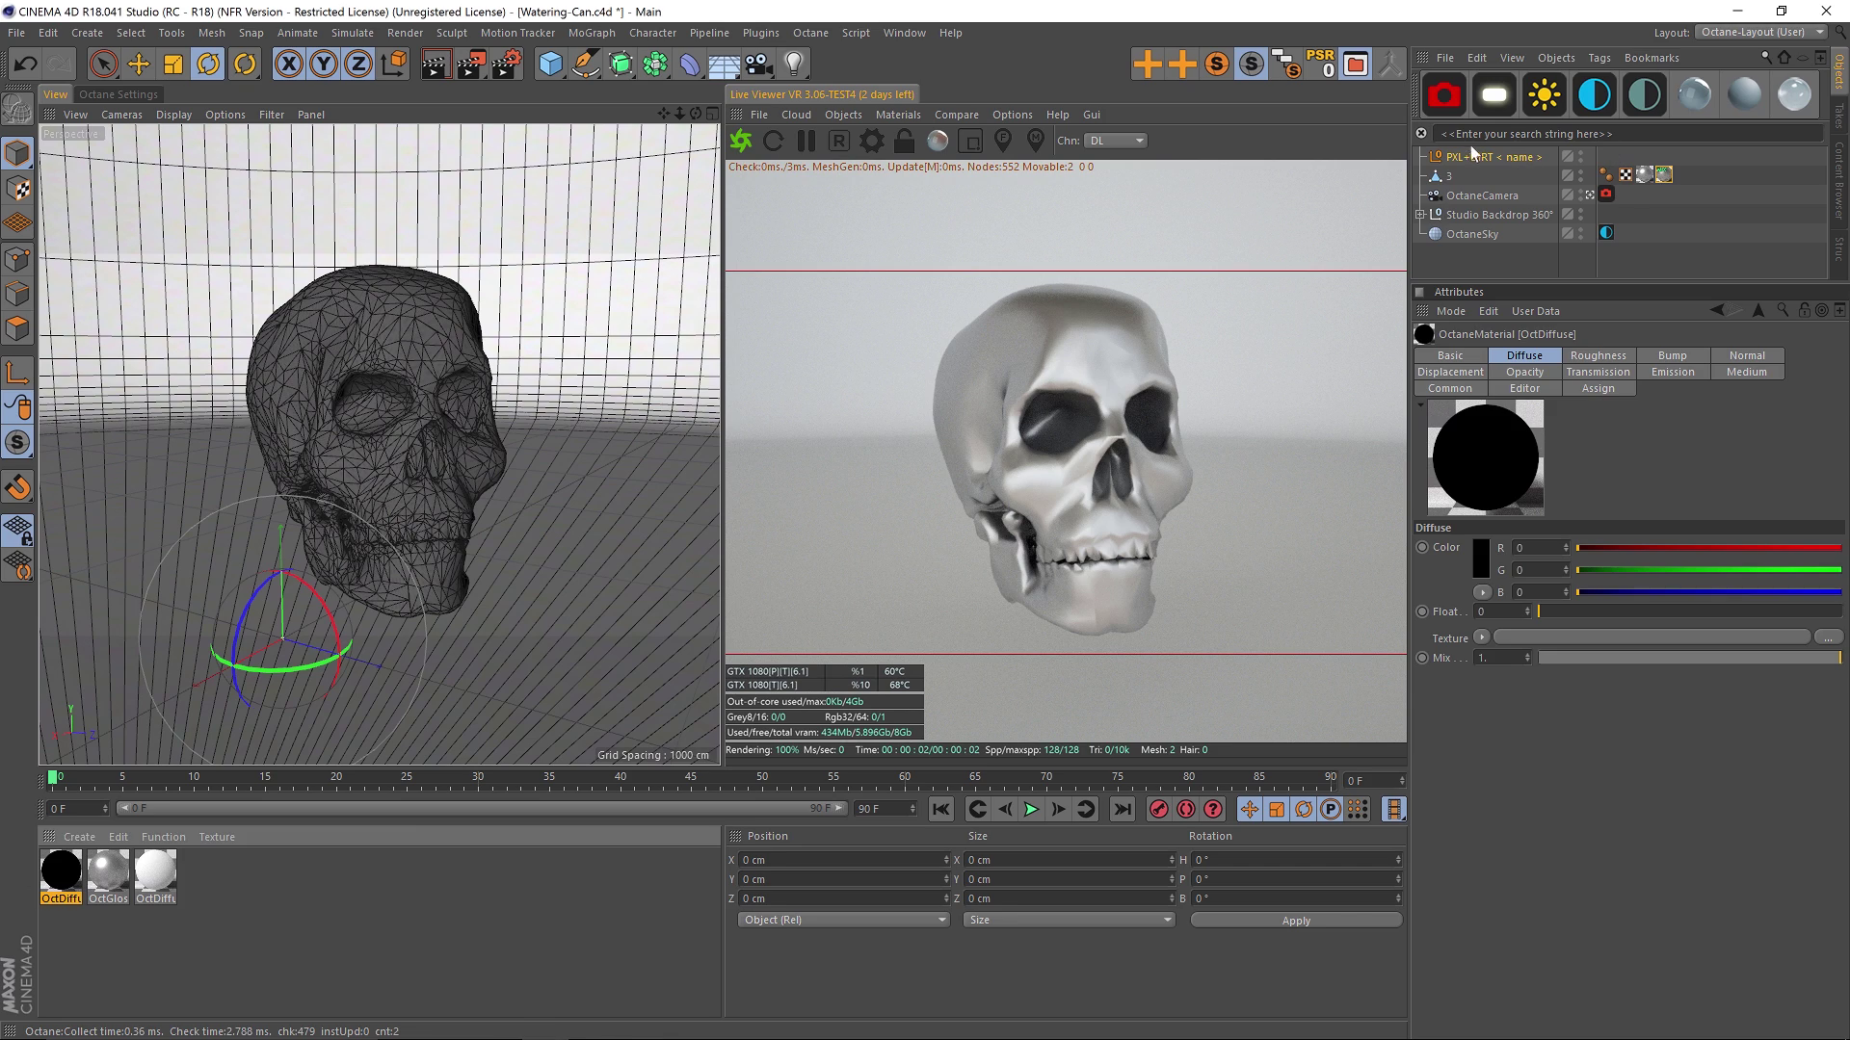
pyautogui.moveTo(66, 899); pyautogui.dragTo(1551, 410)
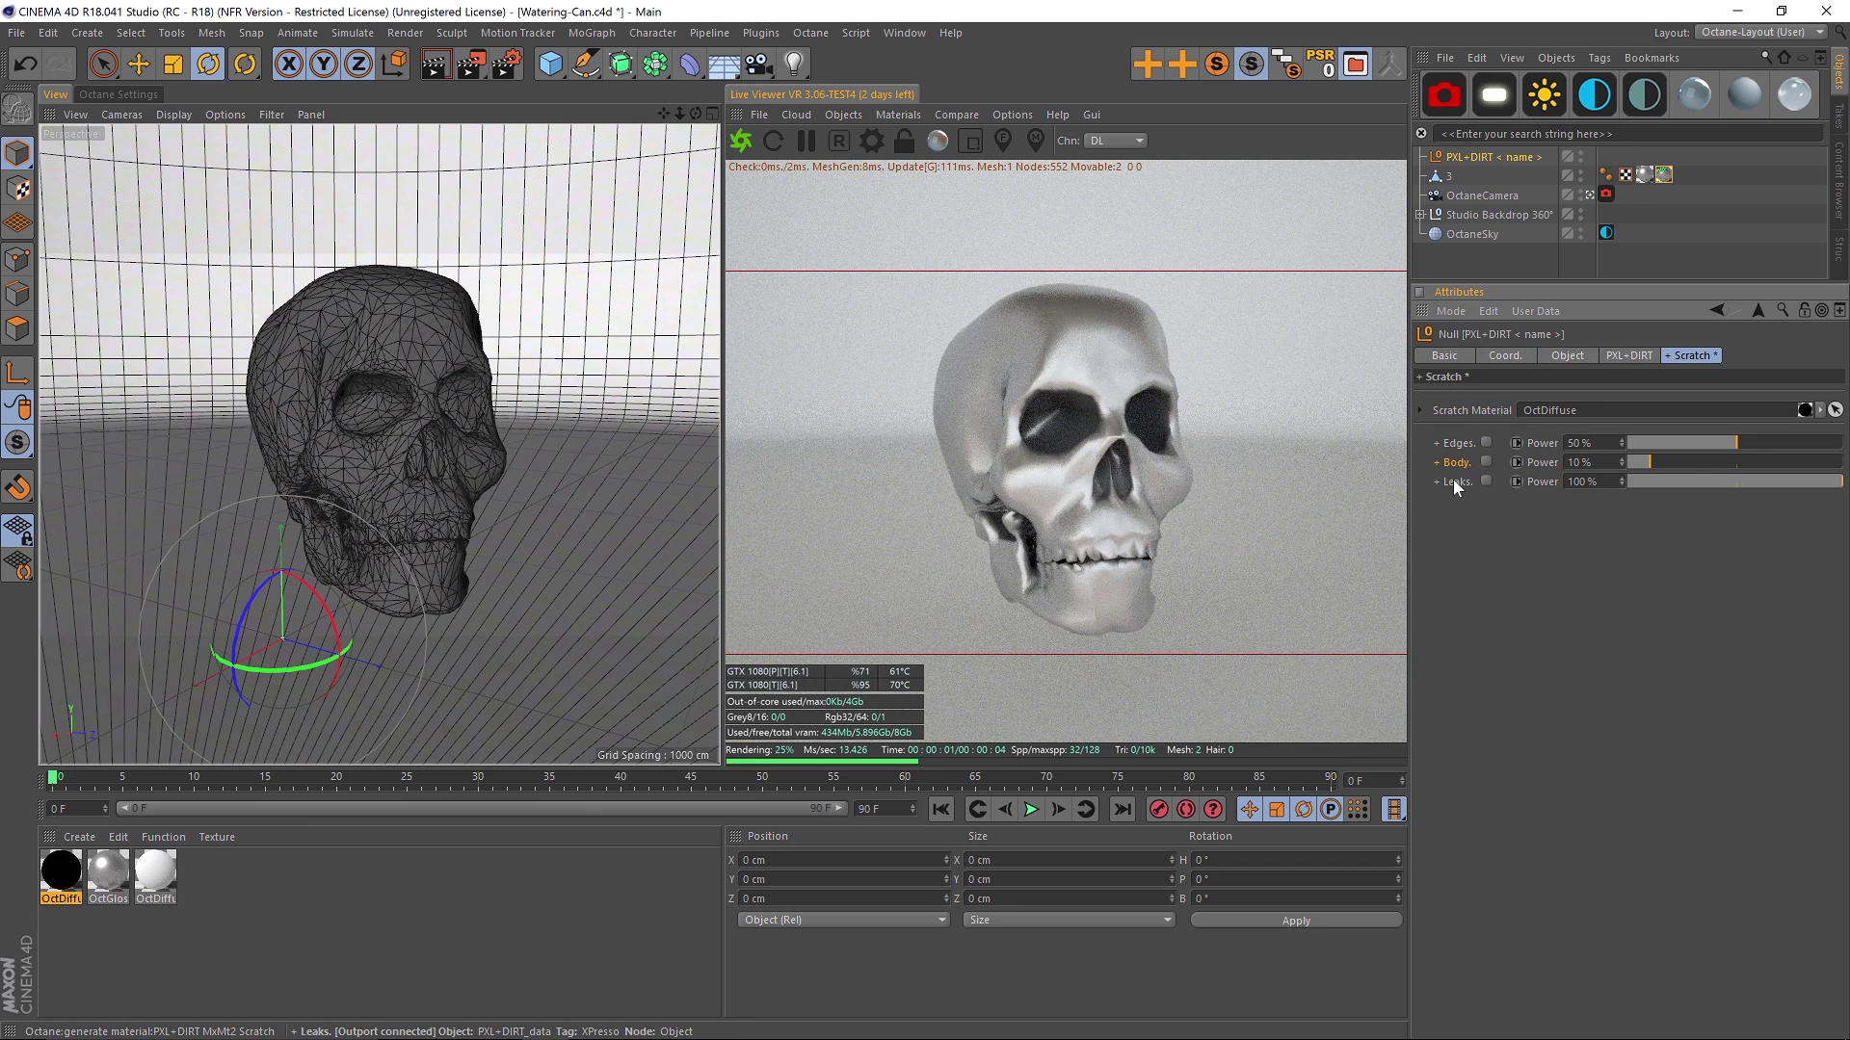
# Step: Enable edge scratches at 100% power, radius 2.492 and amount about 71%
pyautogui.click(1485, 441)
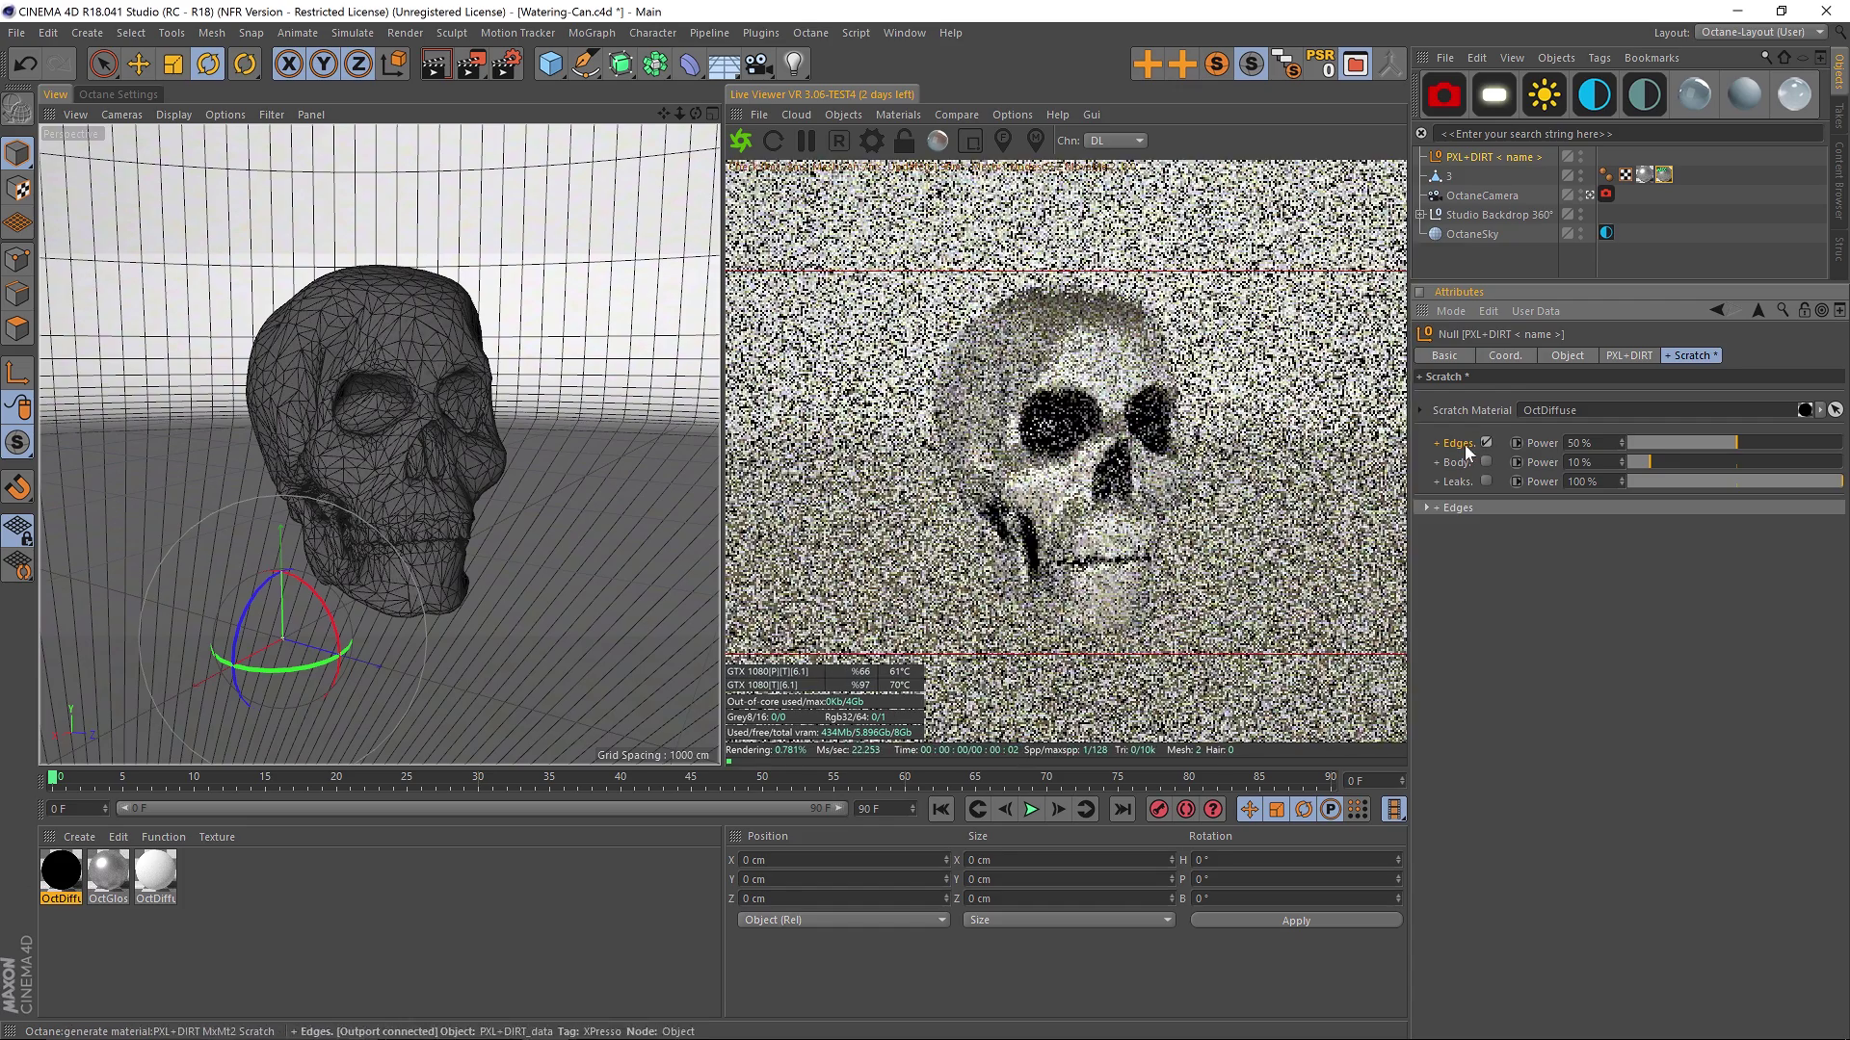
pyautogui.moveTo(1797, 442); pyautogui.dragTo(1840, 442)
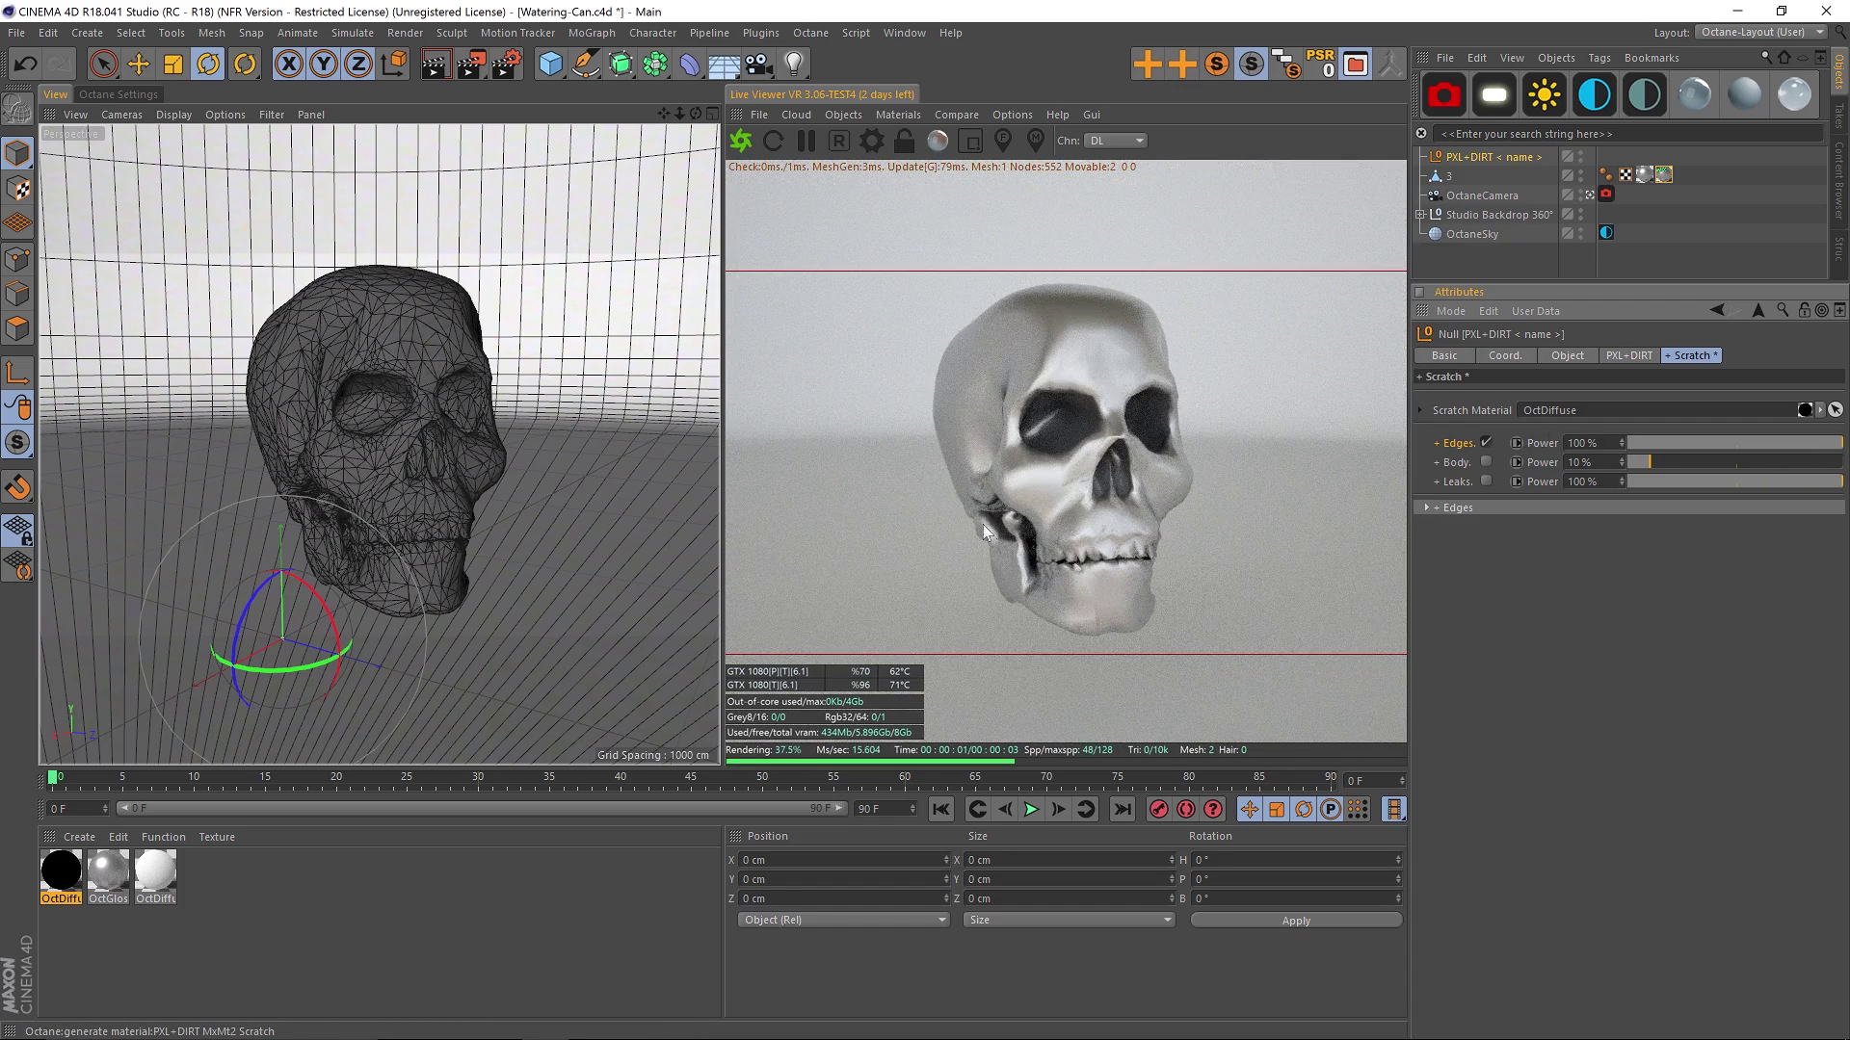
pyautogui.click(1458, 508)
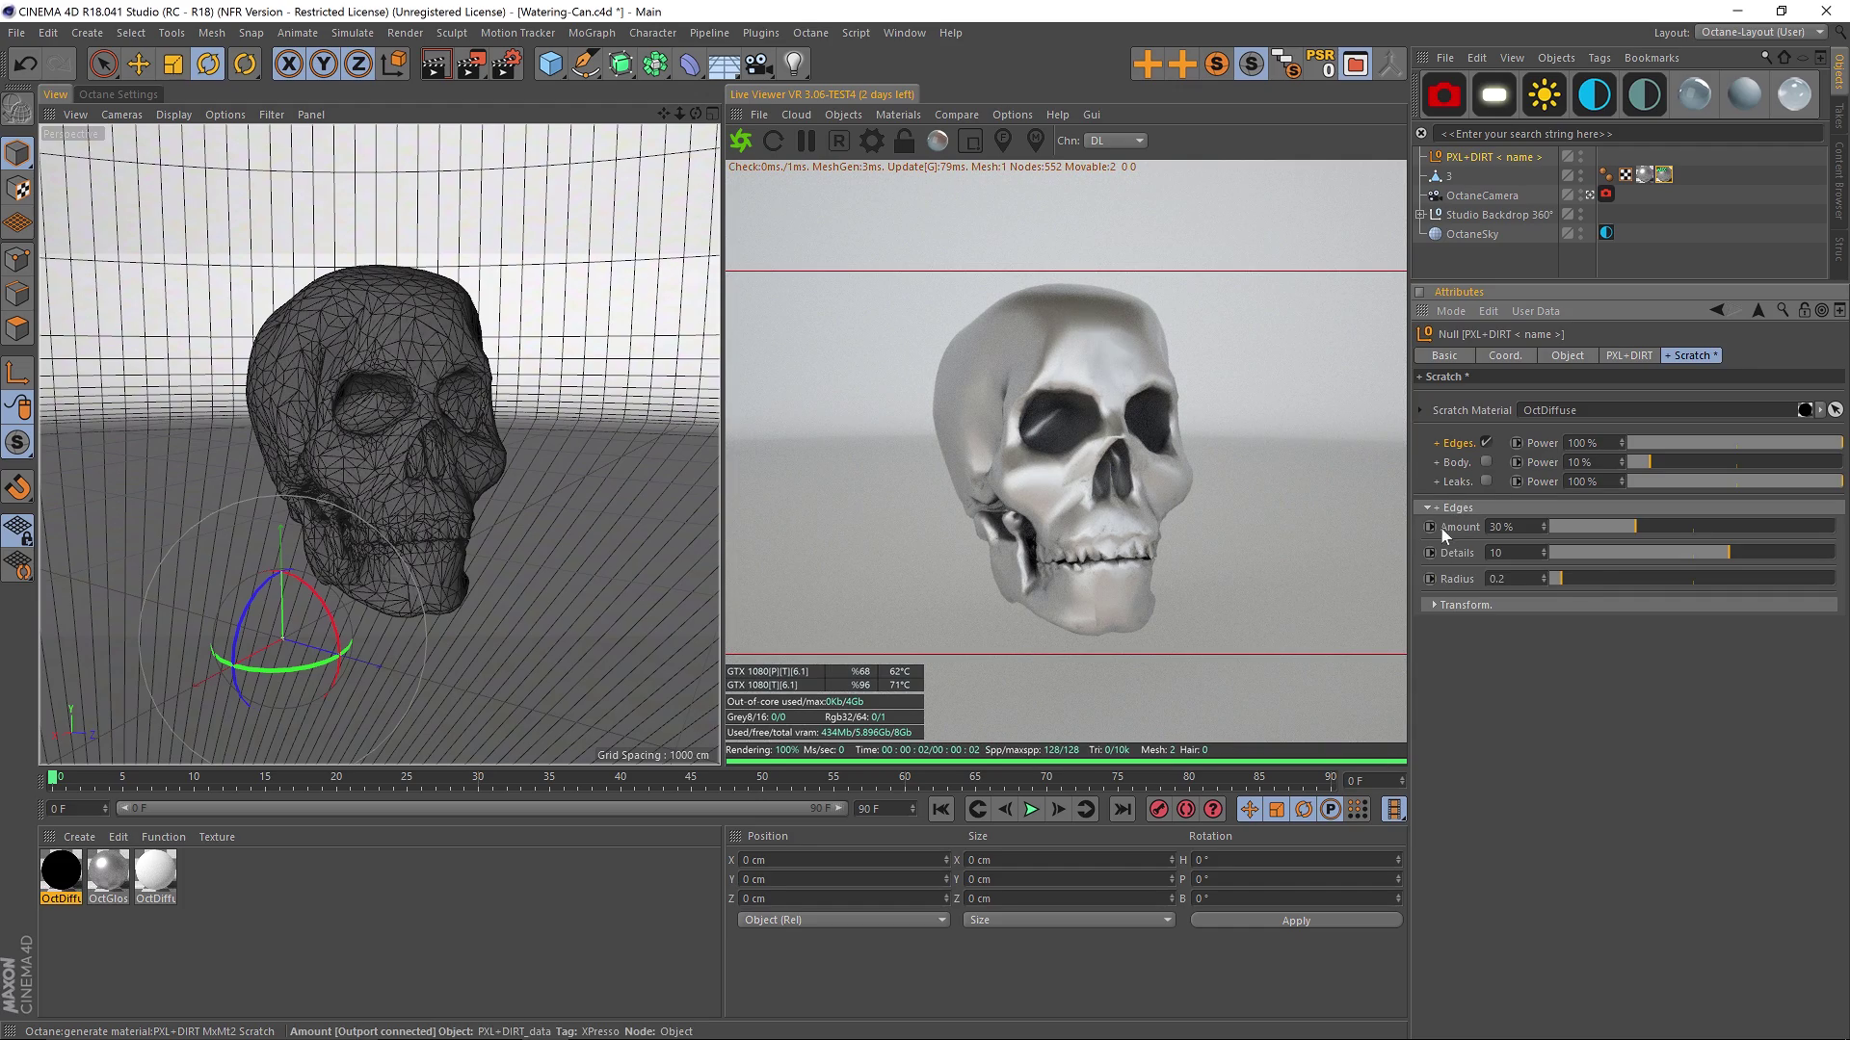
pyautogui.moveTo(1562, 576); pyautogui.dragTo(1714, 576)
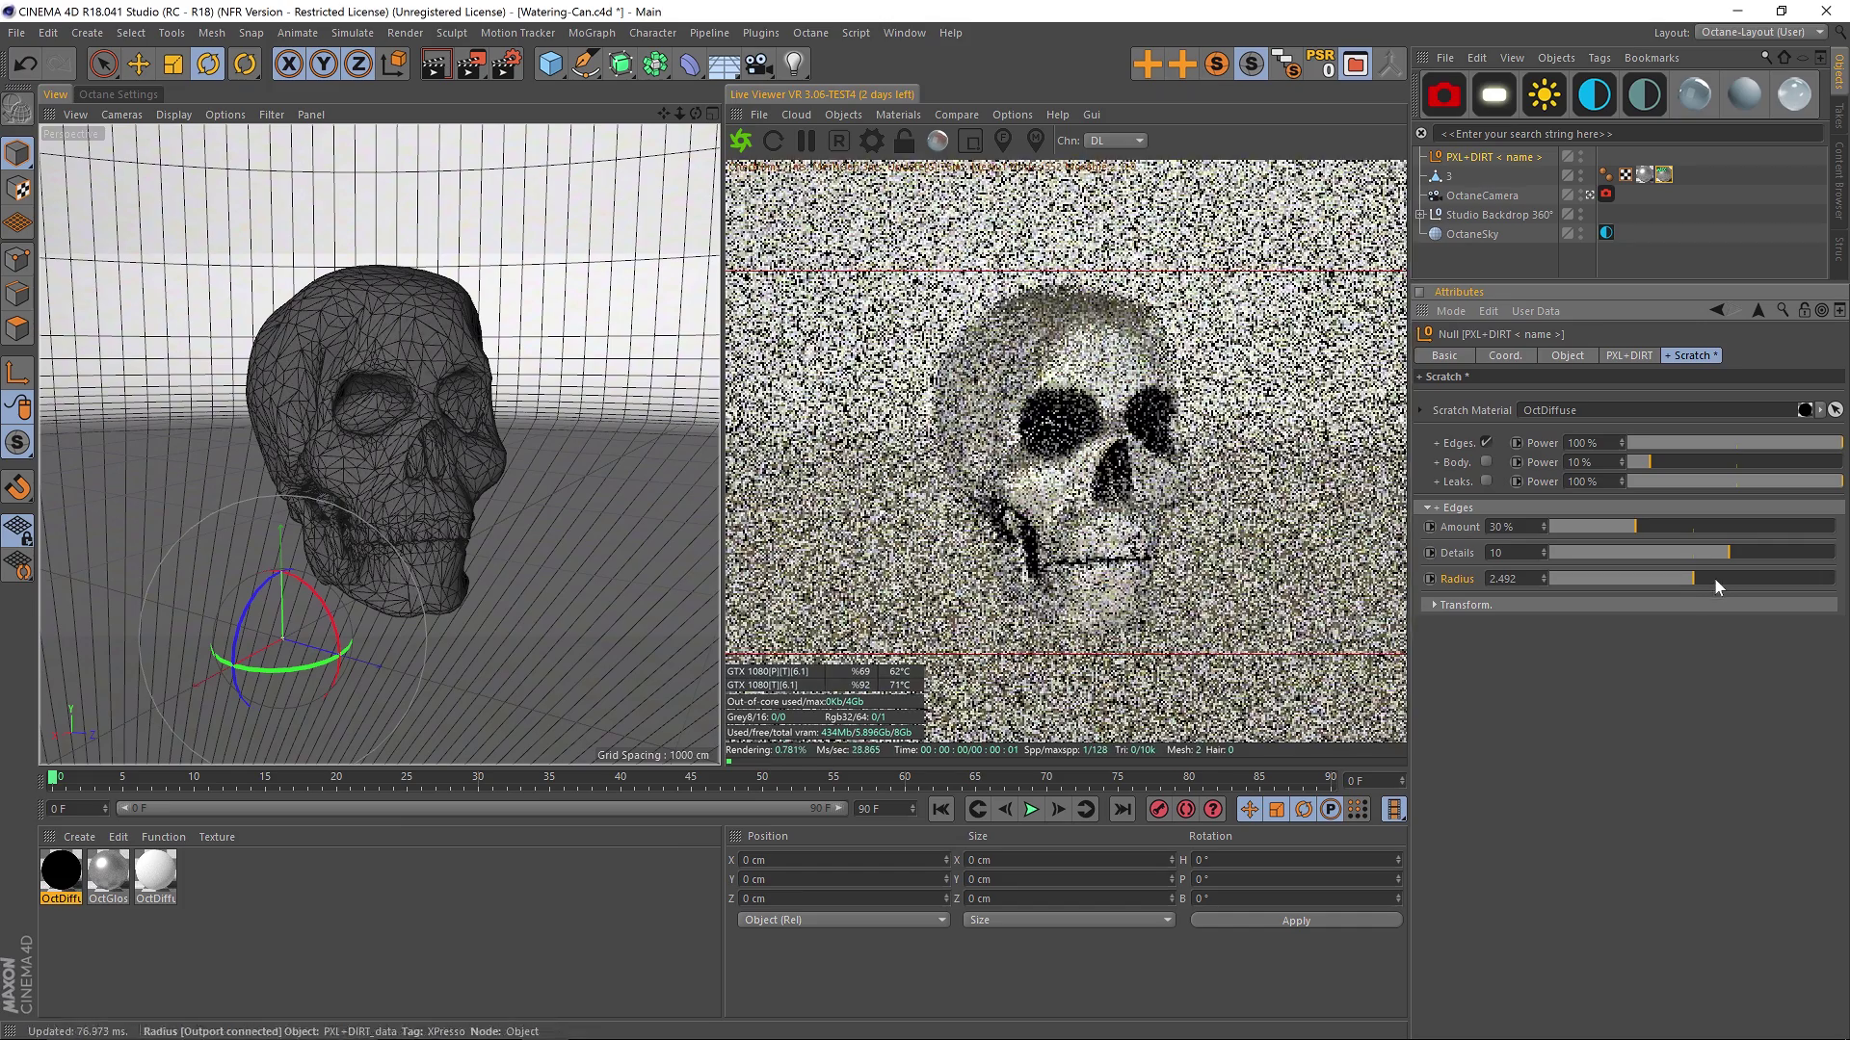
pyautogui.moveTo(1657, 520); pyautogui.dragTo(1777, 529)
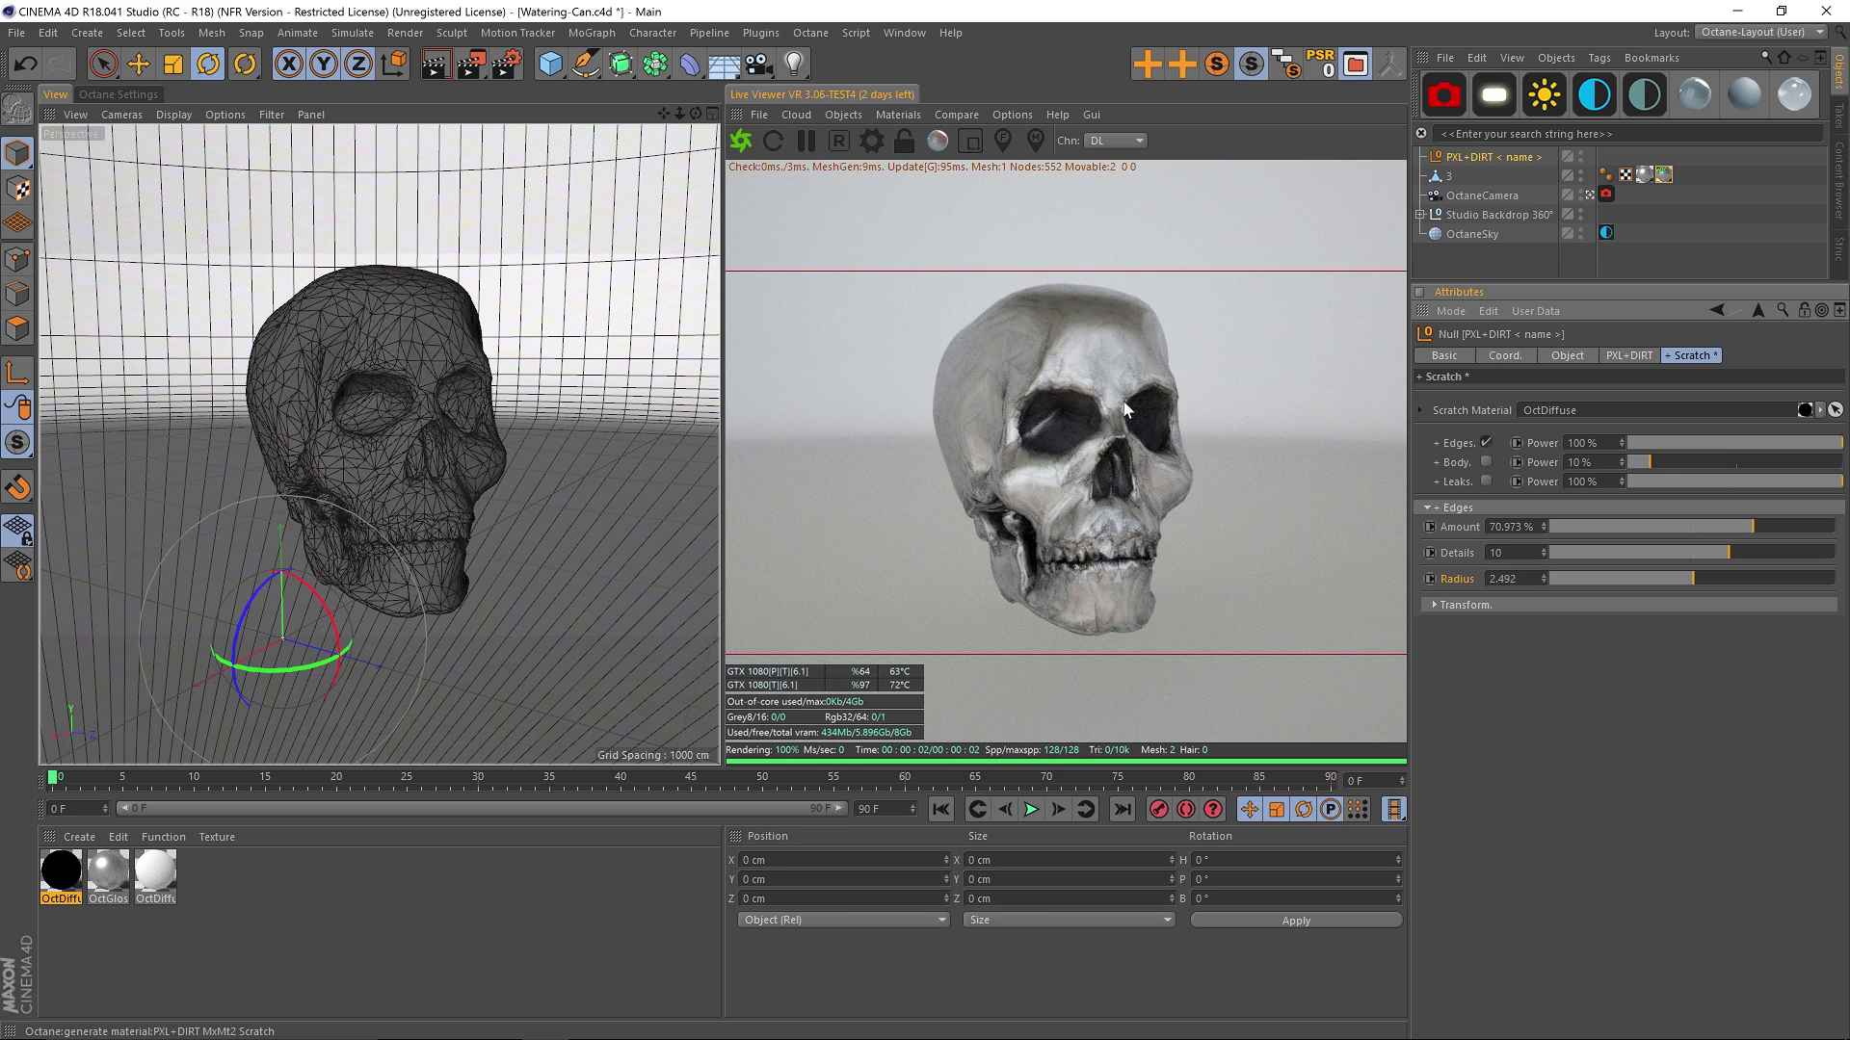
# Step: Try body scratches at about 65% power, 27.349% amount and details 11, then disable both scratch types
pyautogui.click(1486, 442)
pyautogui.click(1486, 462)
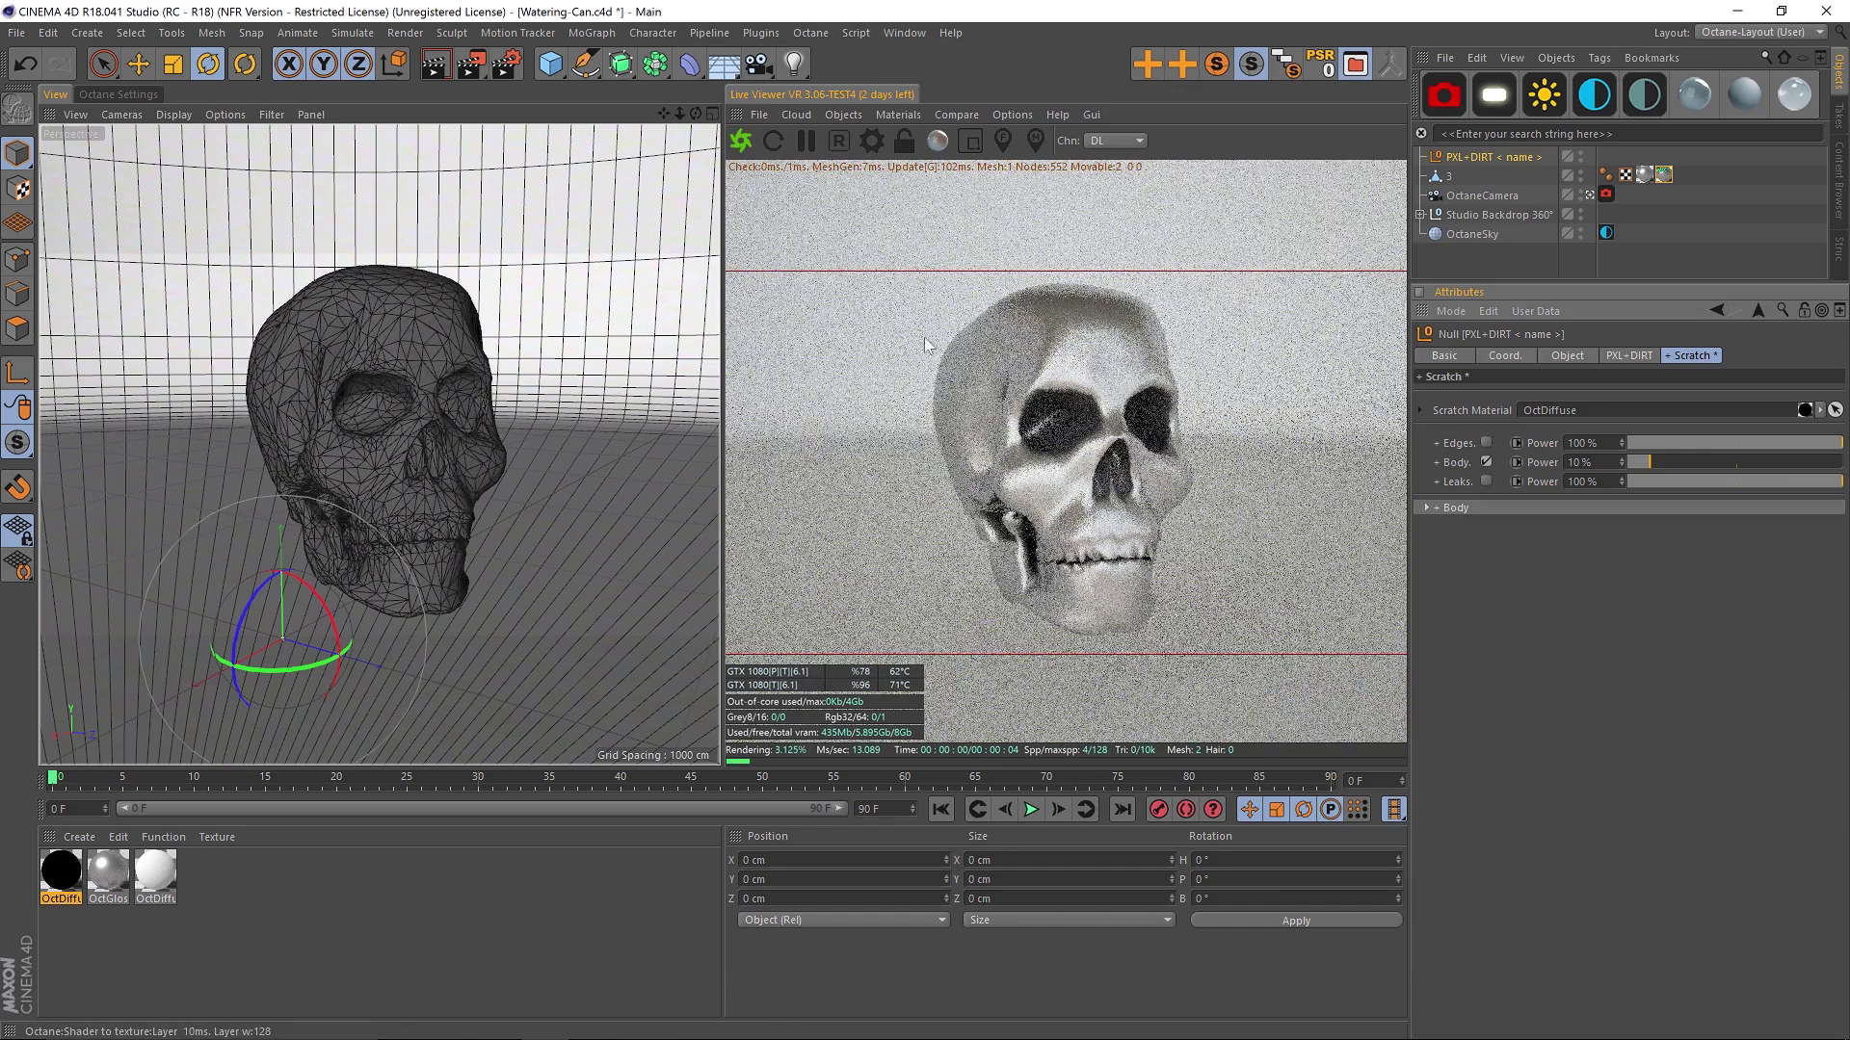
pyautogui.moveTo(1648, 462); pyautogui.dragTo(1768, 462)
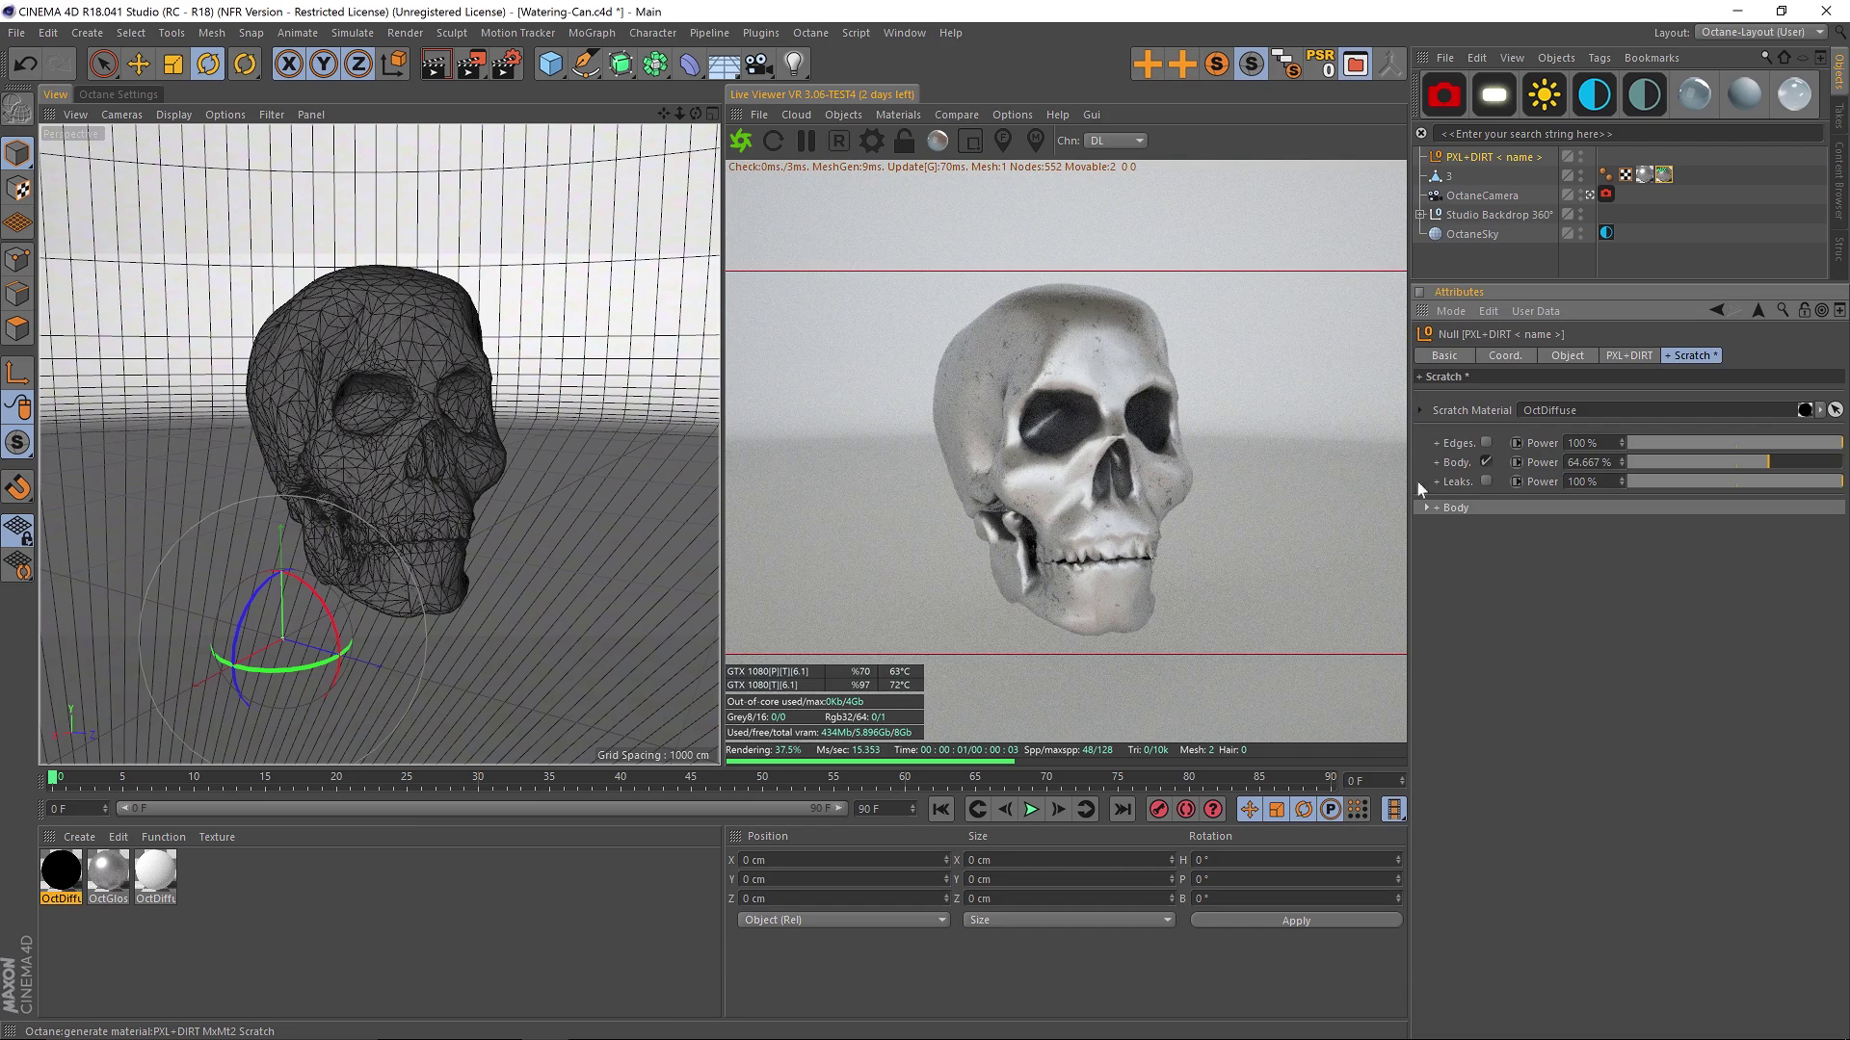
pyautogui.click(1427, 507)
pyautogui.click(1734, 533)
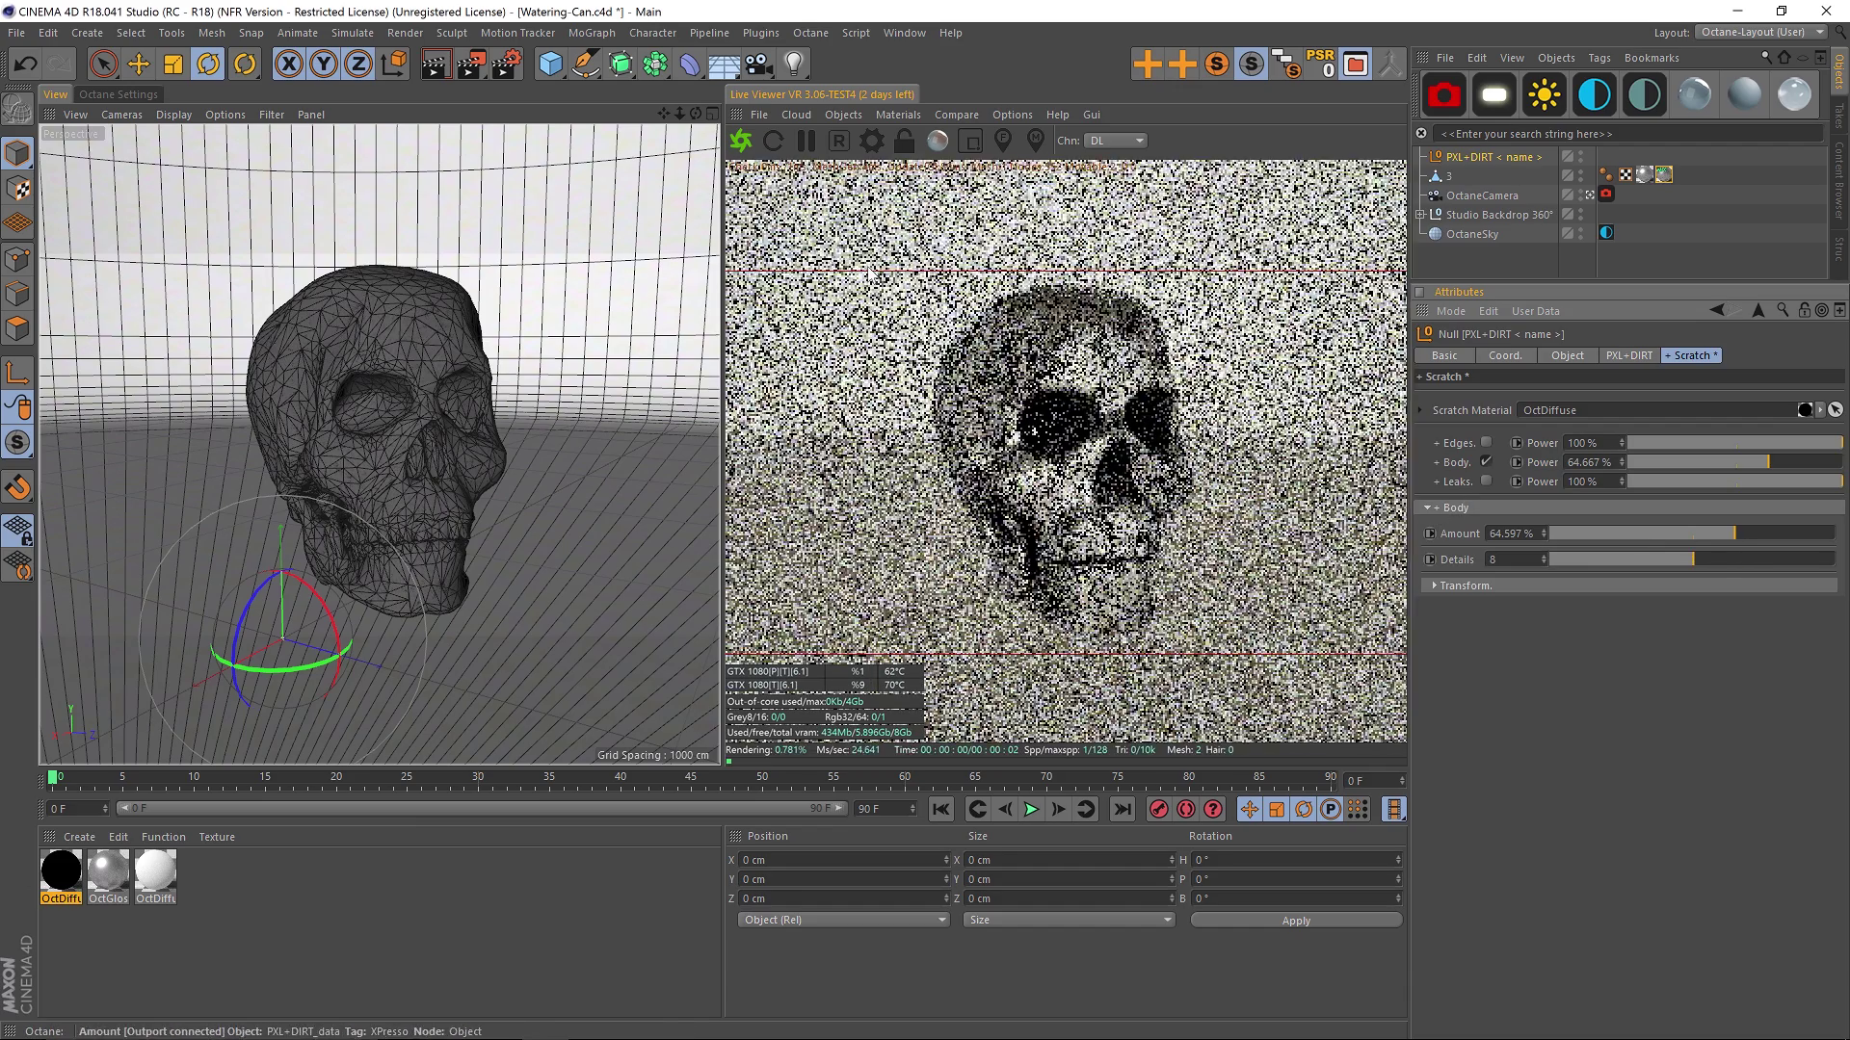
pyautogui.moveTo(1734, 533); pyautogui.dragTo(1640, 535)
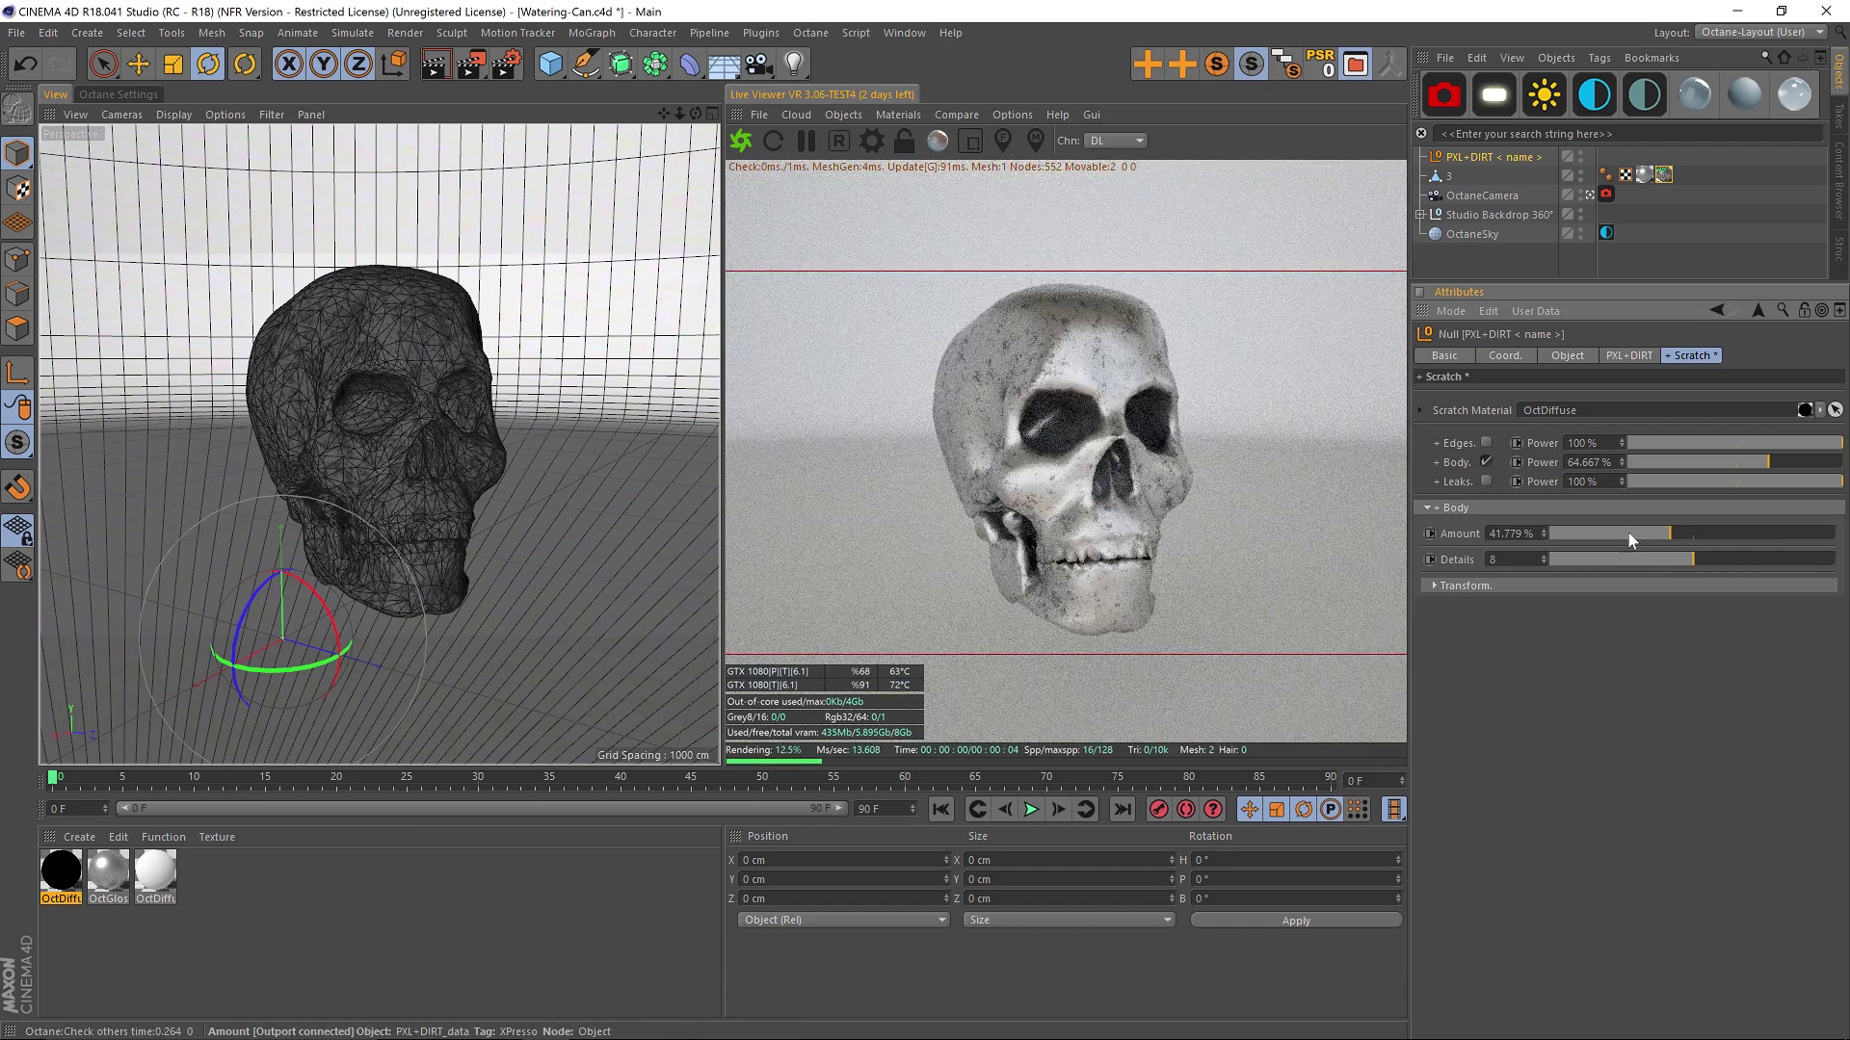
pyautogui.click(1628, 533)
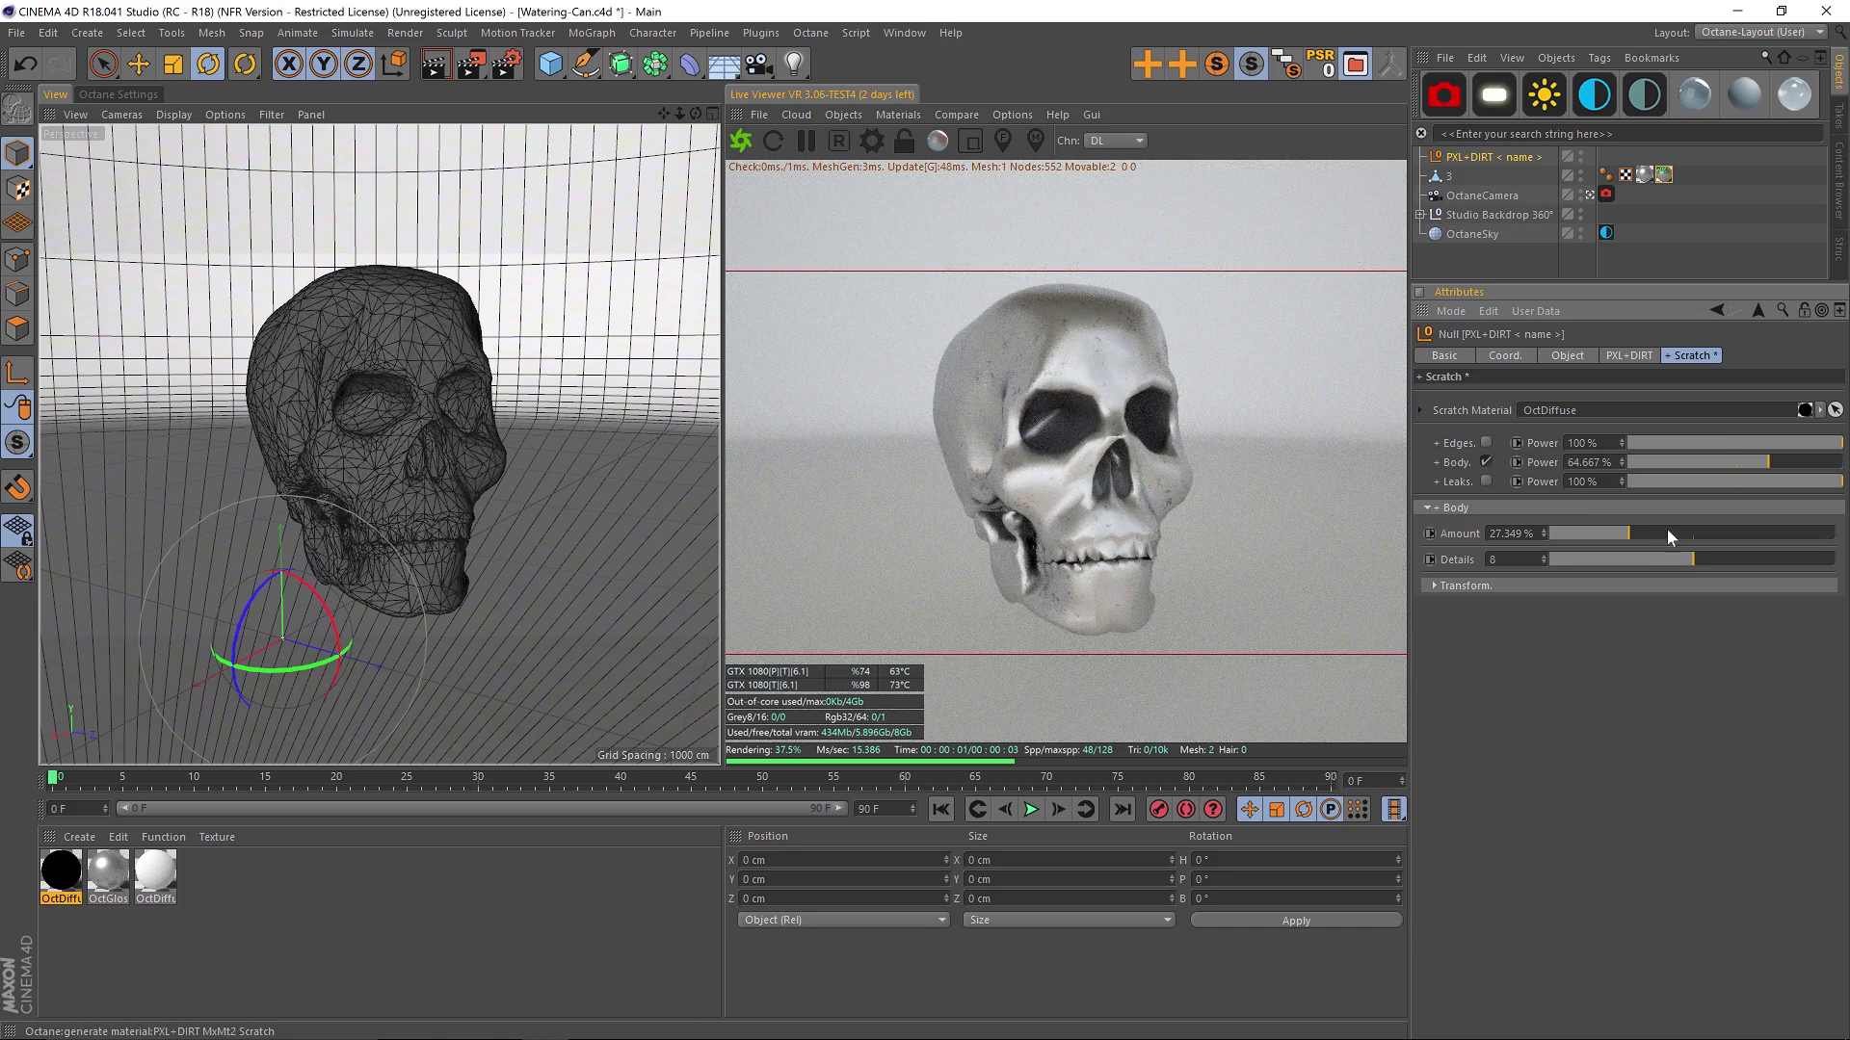
pyautogui.click(1747, 560)
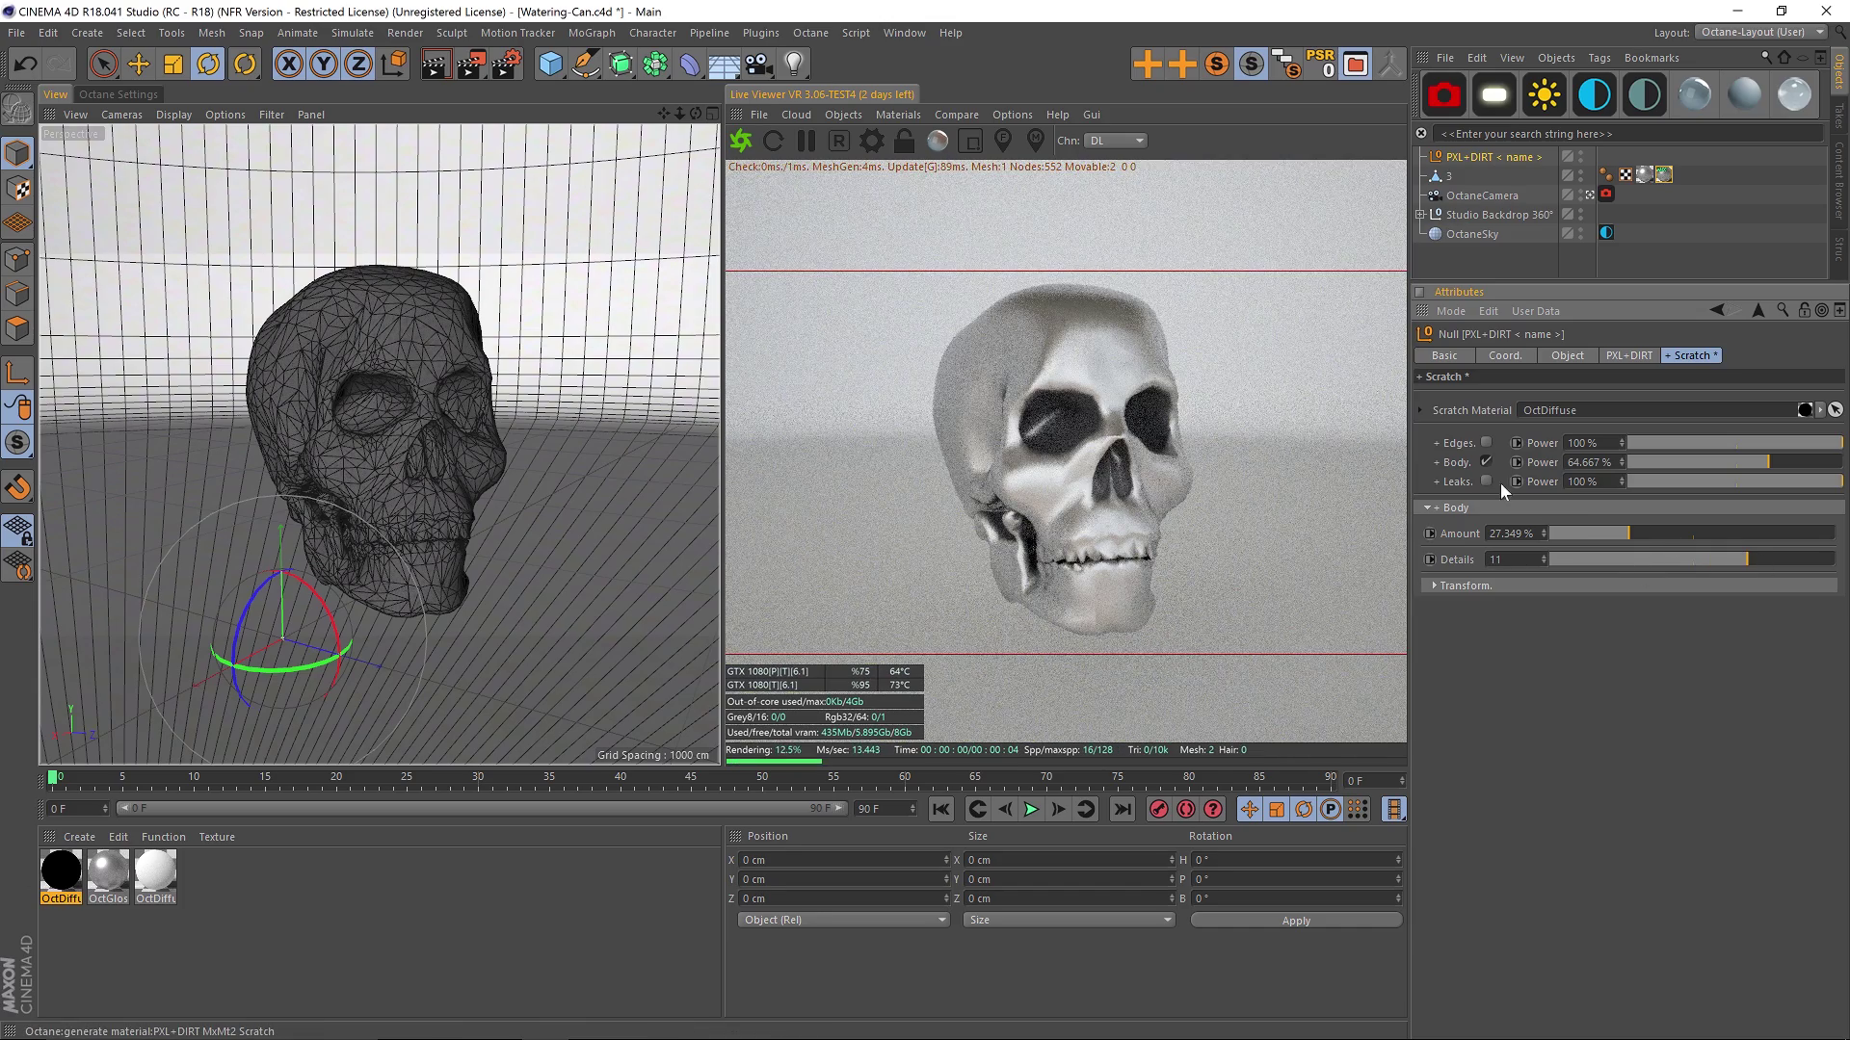
pyautogui.click(1485, 461)
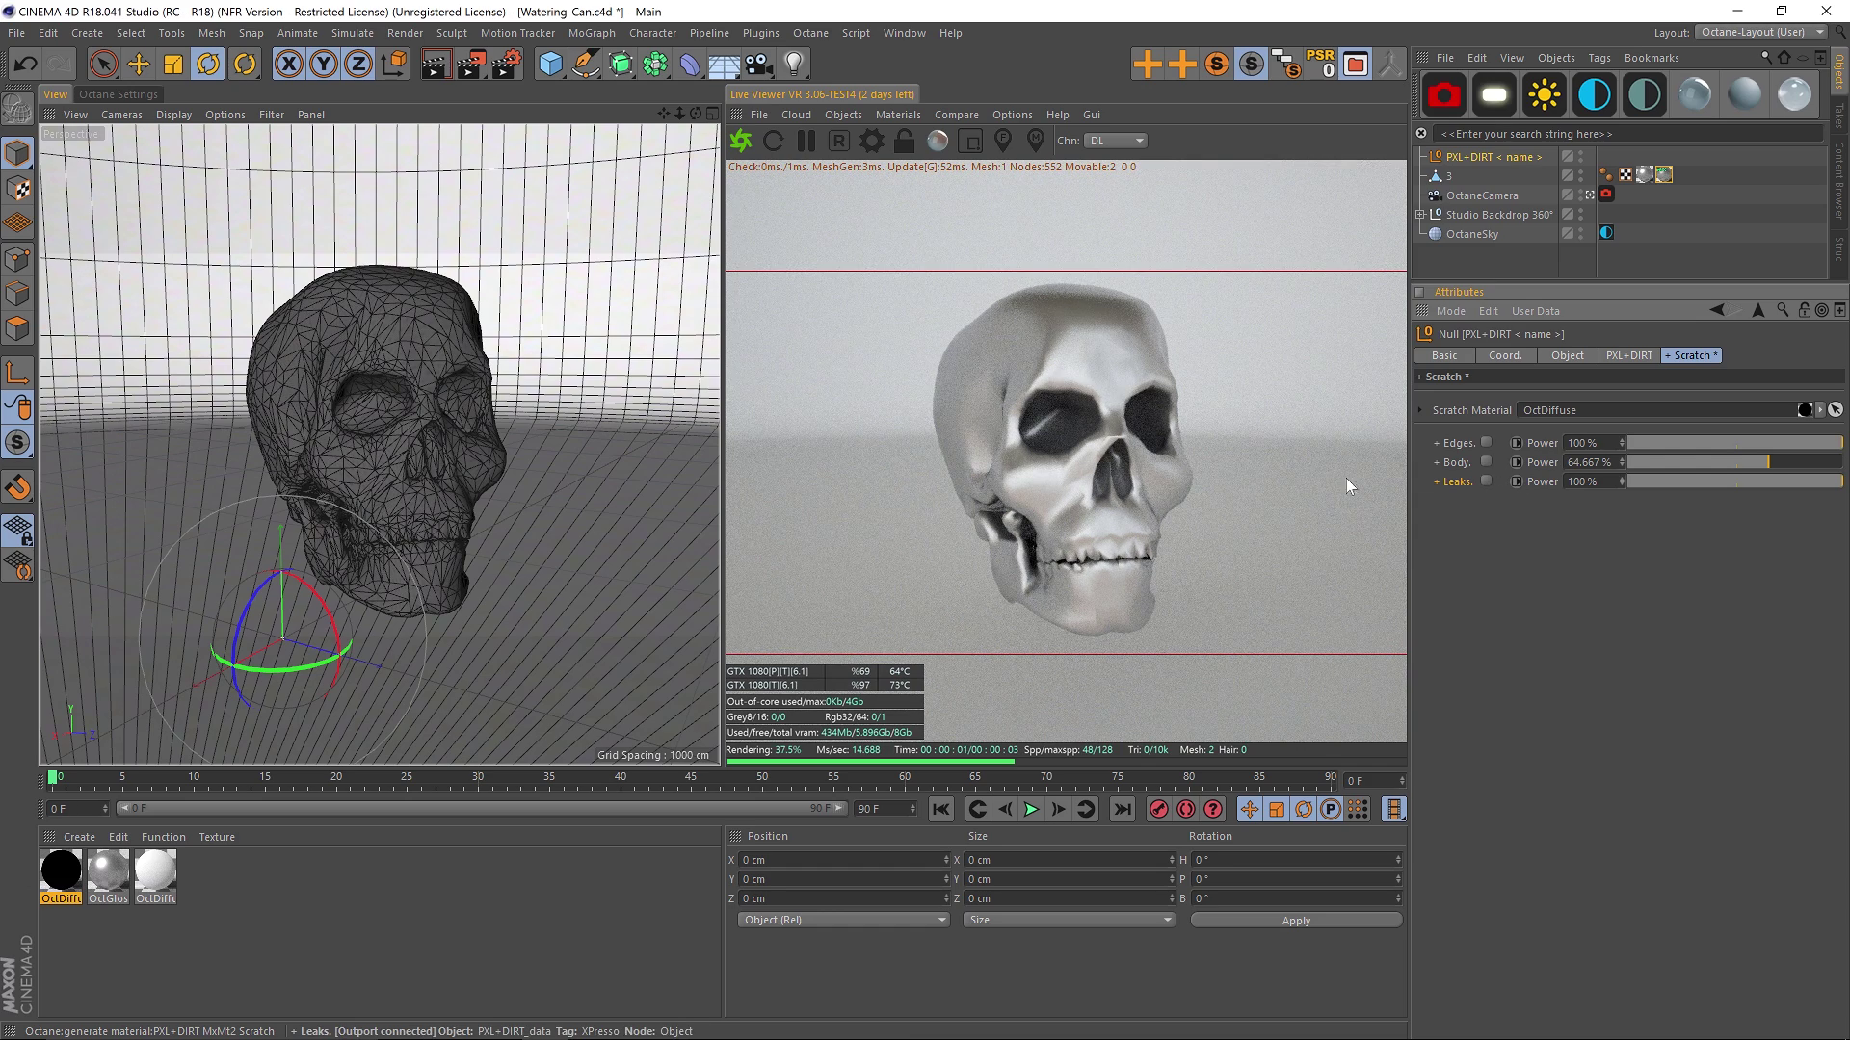
# Step: Enable scratch leaks at 69.966% amount and radius 66.275, with the leak pattern rotated to 64
pyautogui.click(1486, 480)
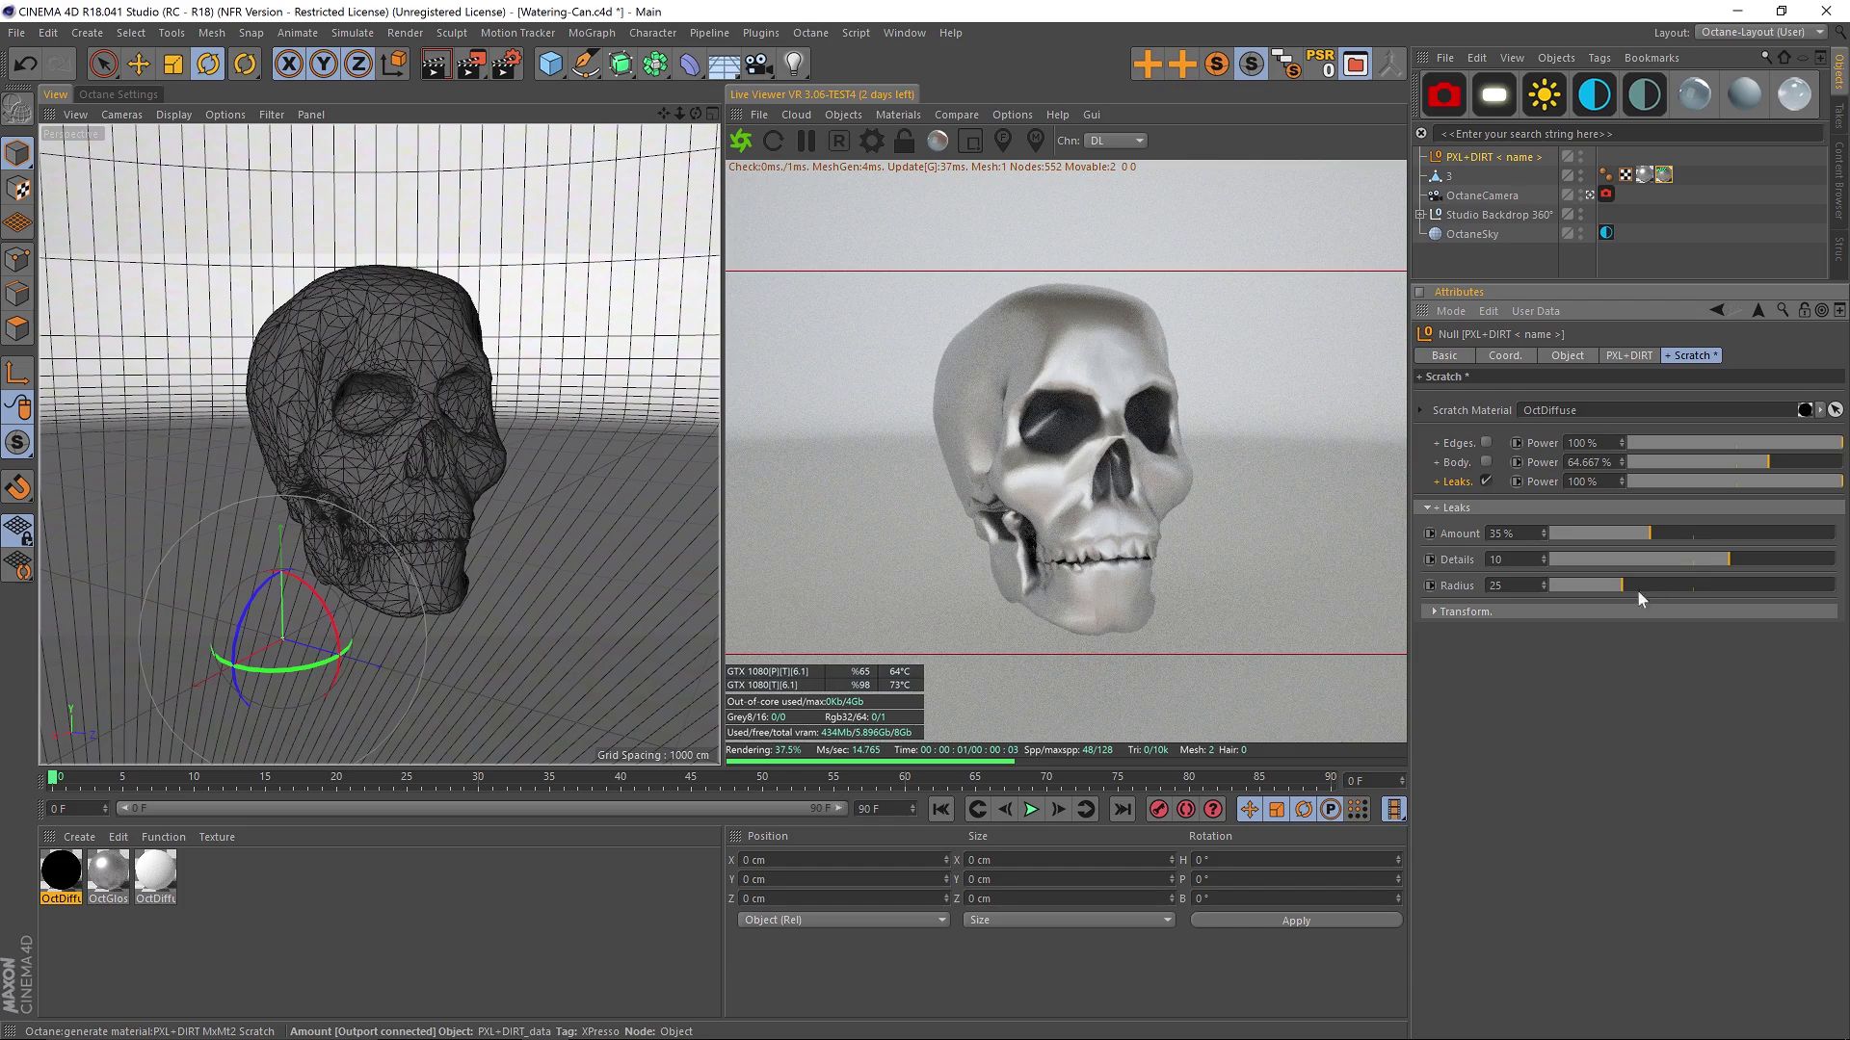
pyautogui.moveTo(1637, 587); pyautogui.dragTo(1739, 586)
pyautogui.click(1750, 533)
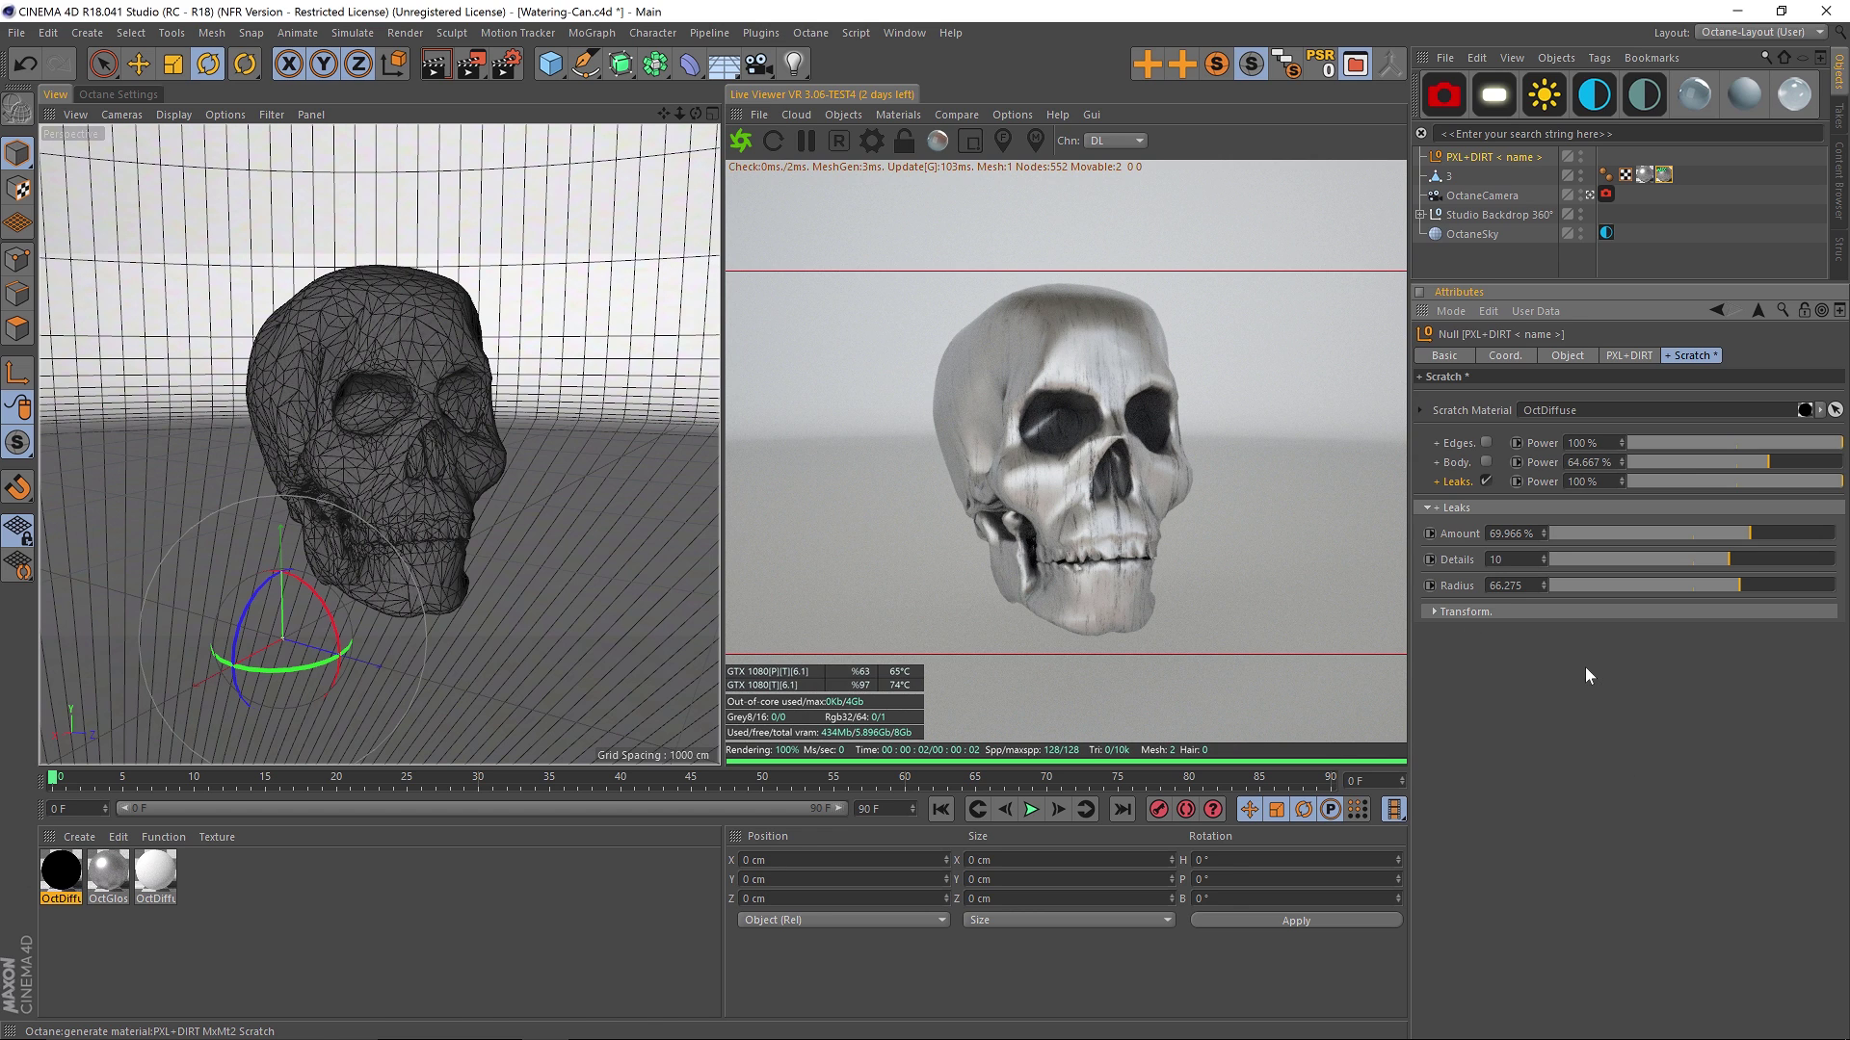
pyautogui.click(1467, 614)
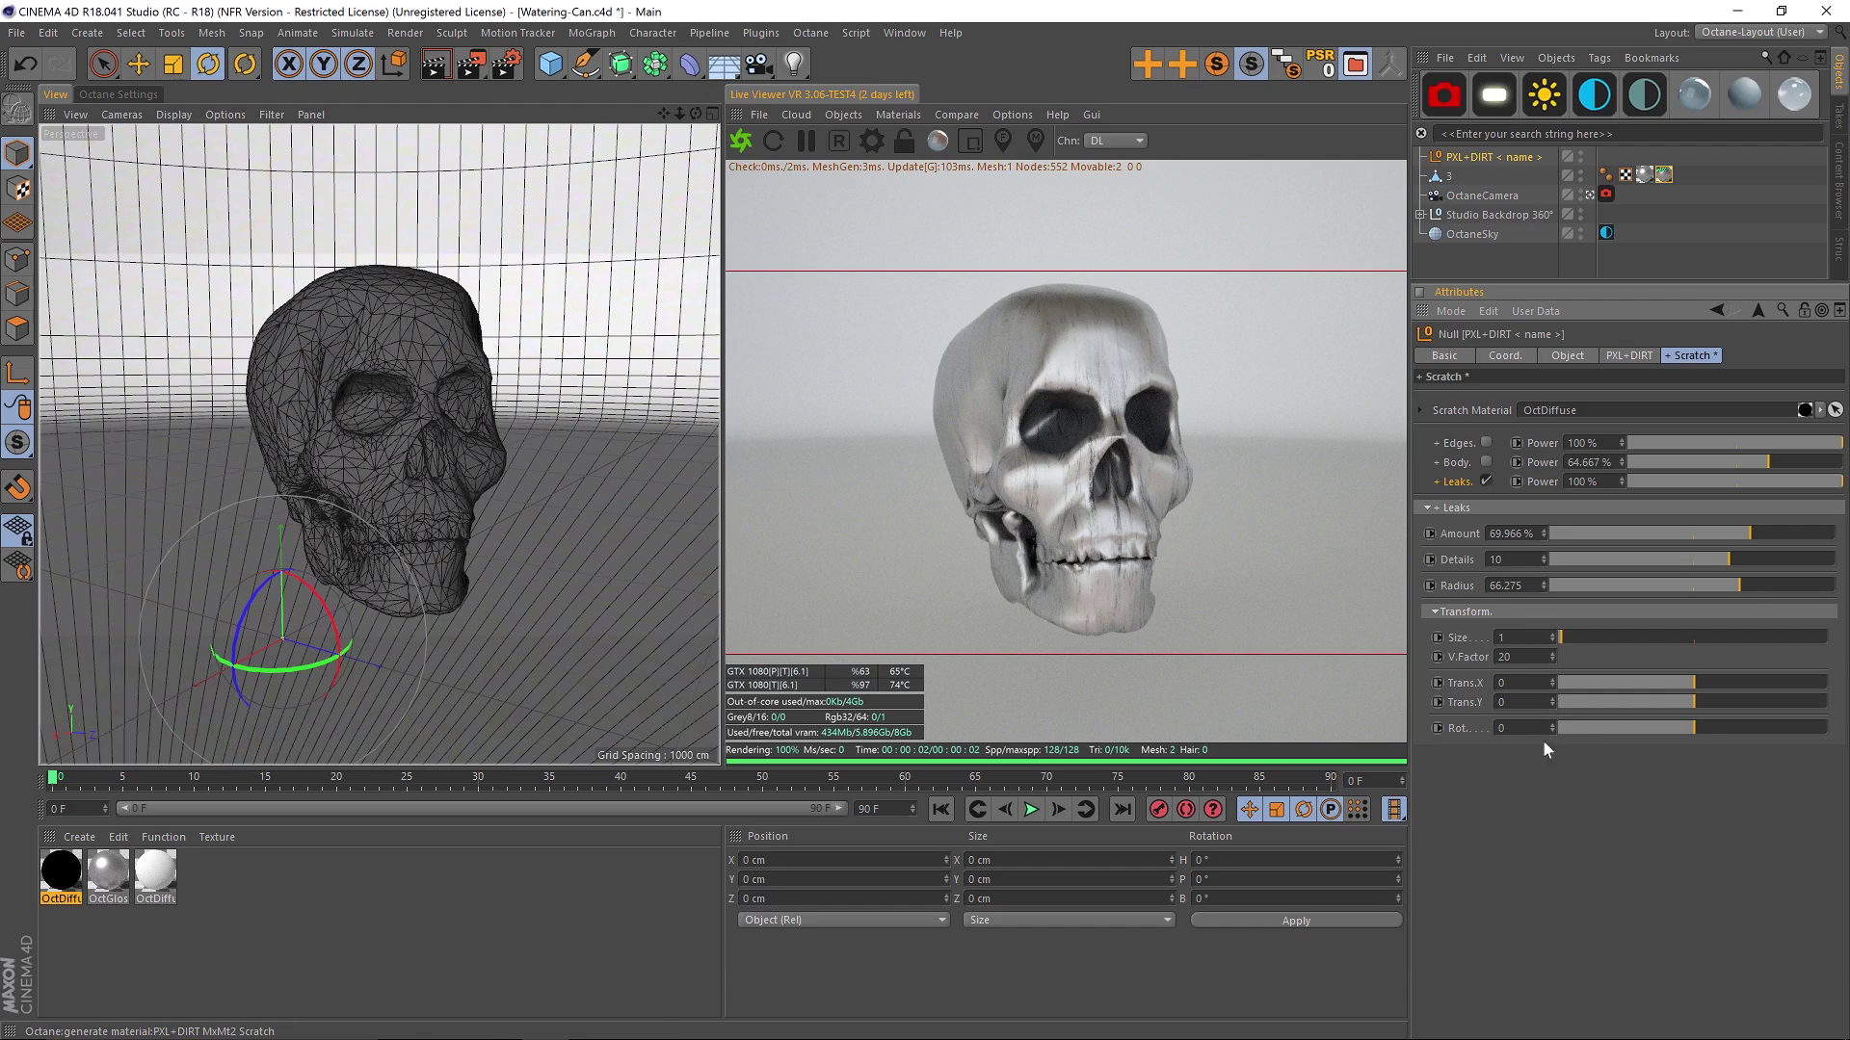
pyautogui.moveTo(1667, 726); pyautogui.dragTo(1739, 732)
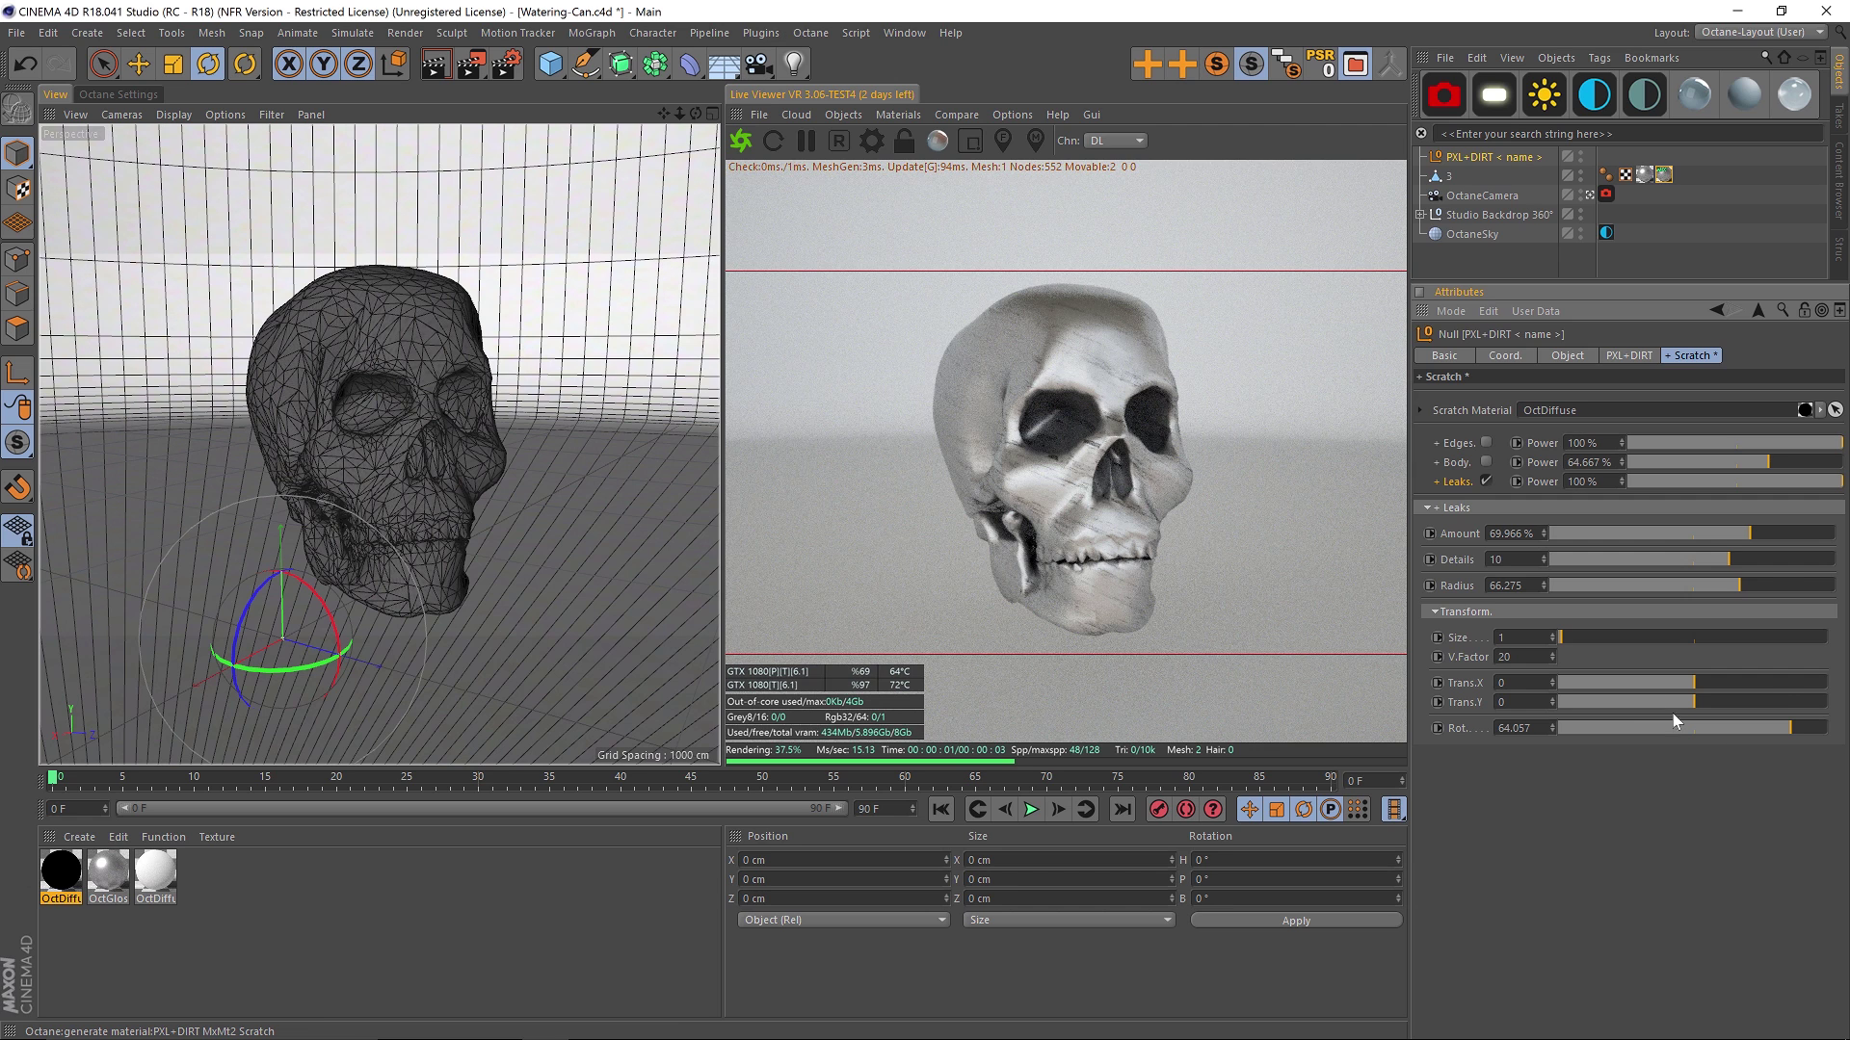
pyautogui.click(1464, 612)
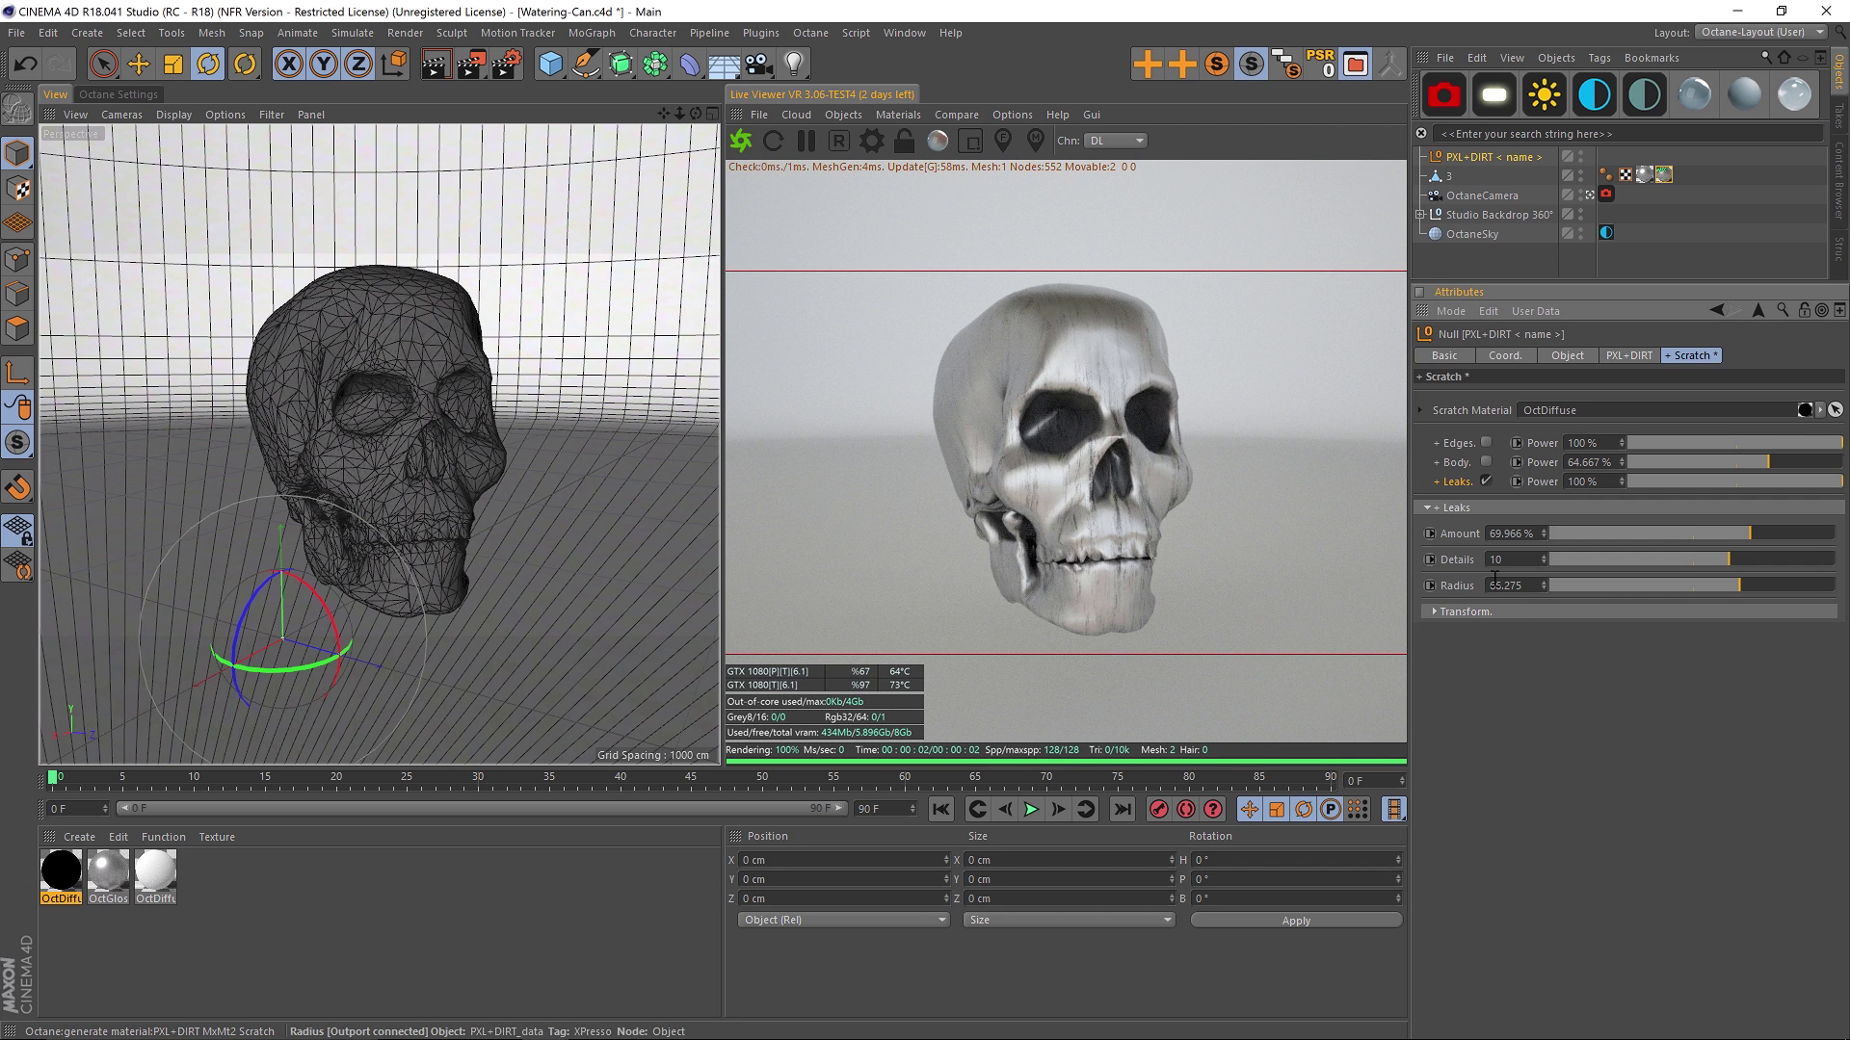
pyautogui.click(1459, 610)
# Step: Disable Low Coat, High Coat and Scratch so only the Sticker layer is on, with its settings shown
pyautogui.click(1460, 613)
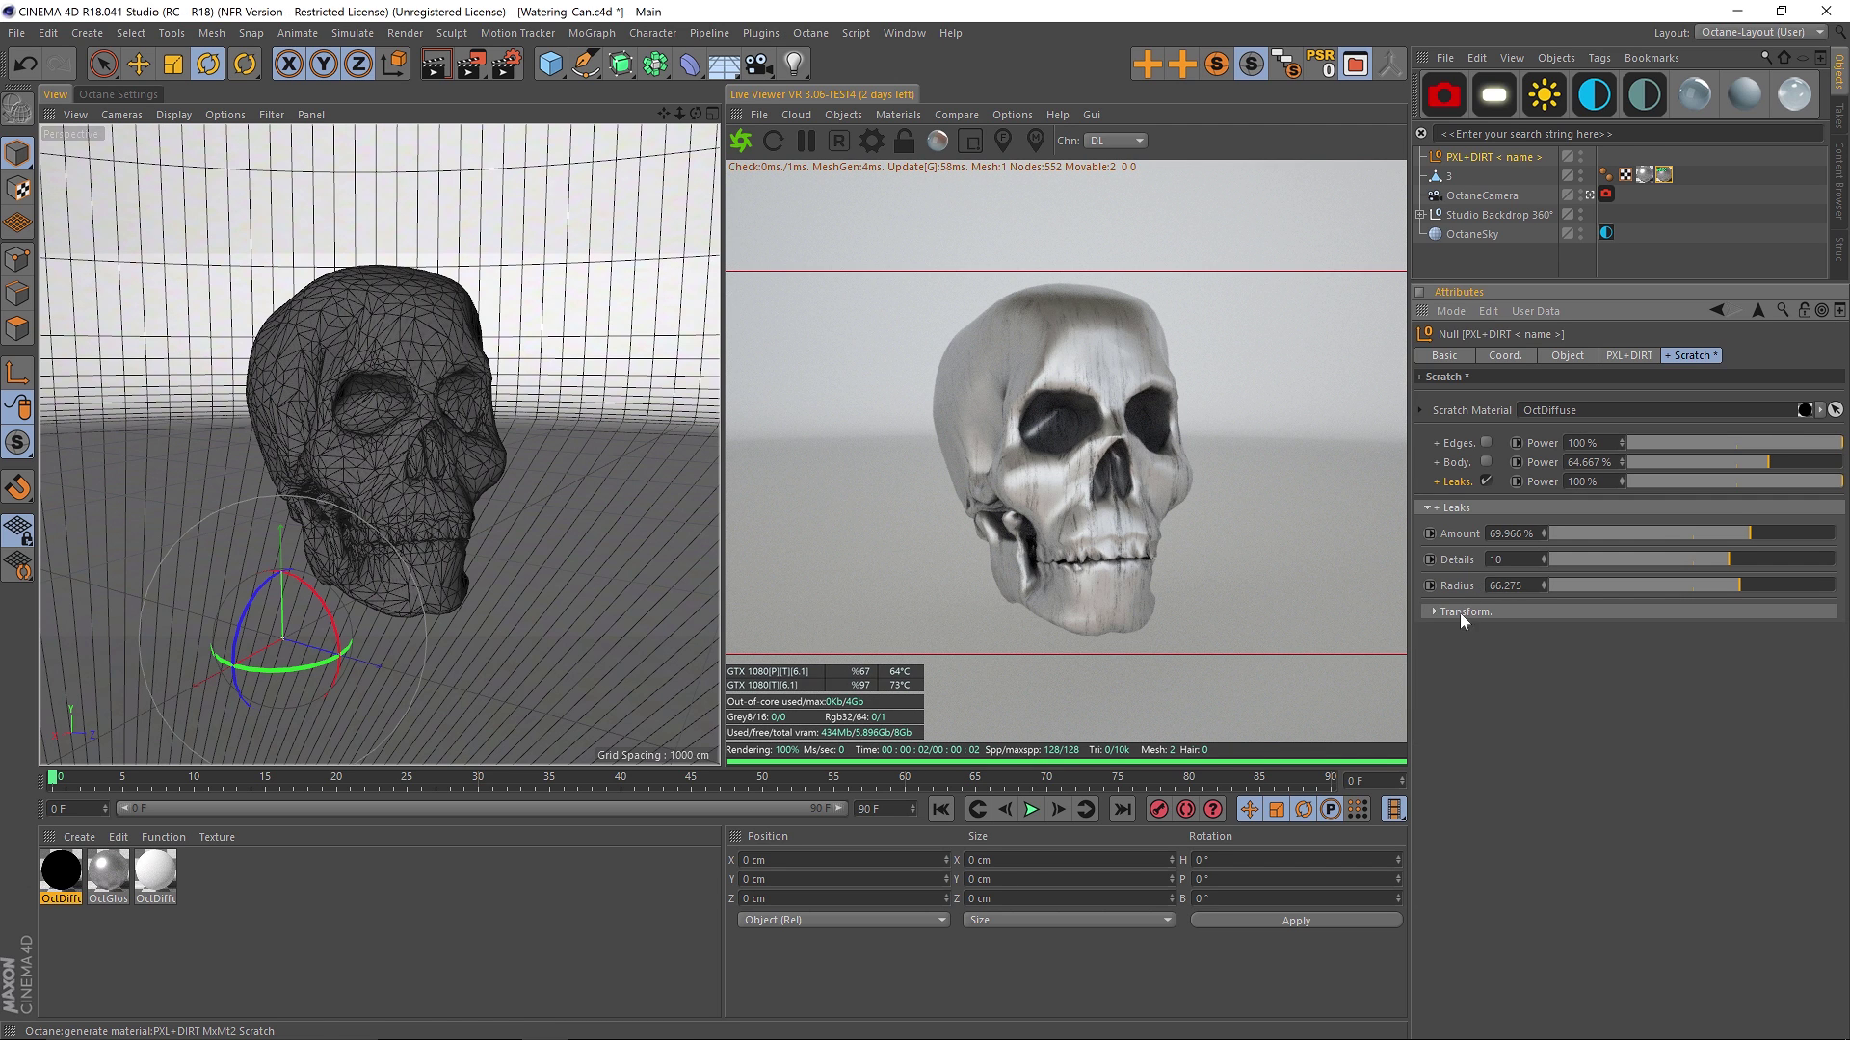
pyautogui.click(1506, 613)
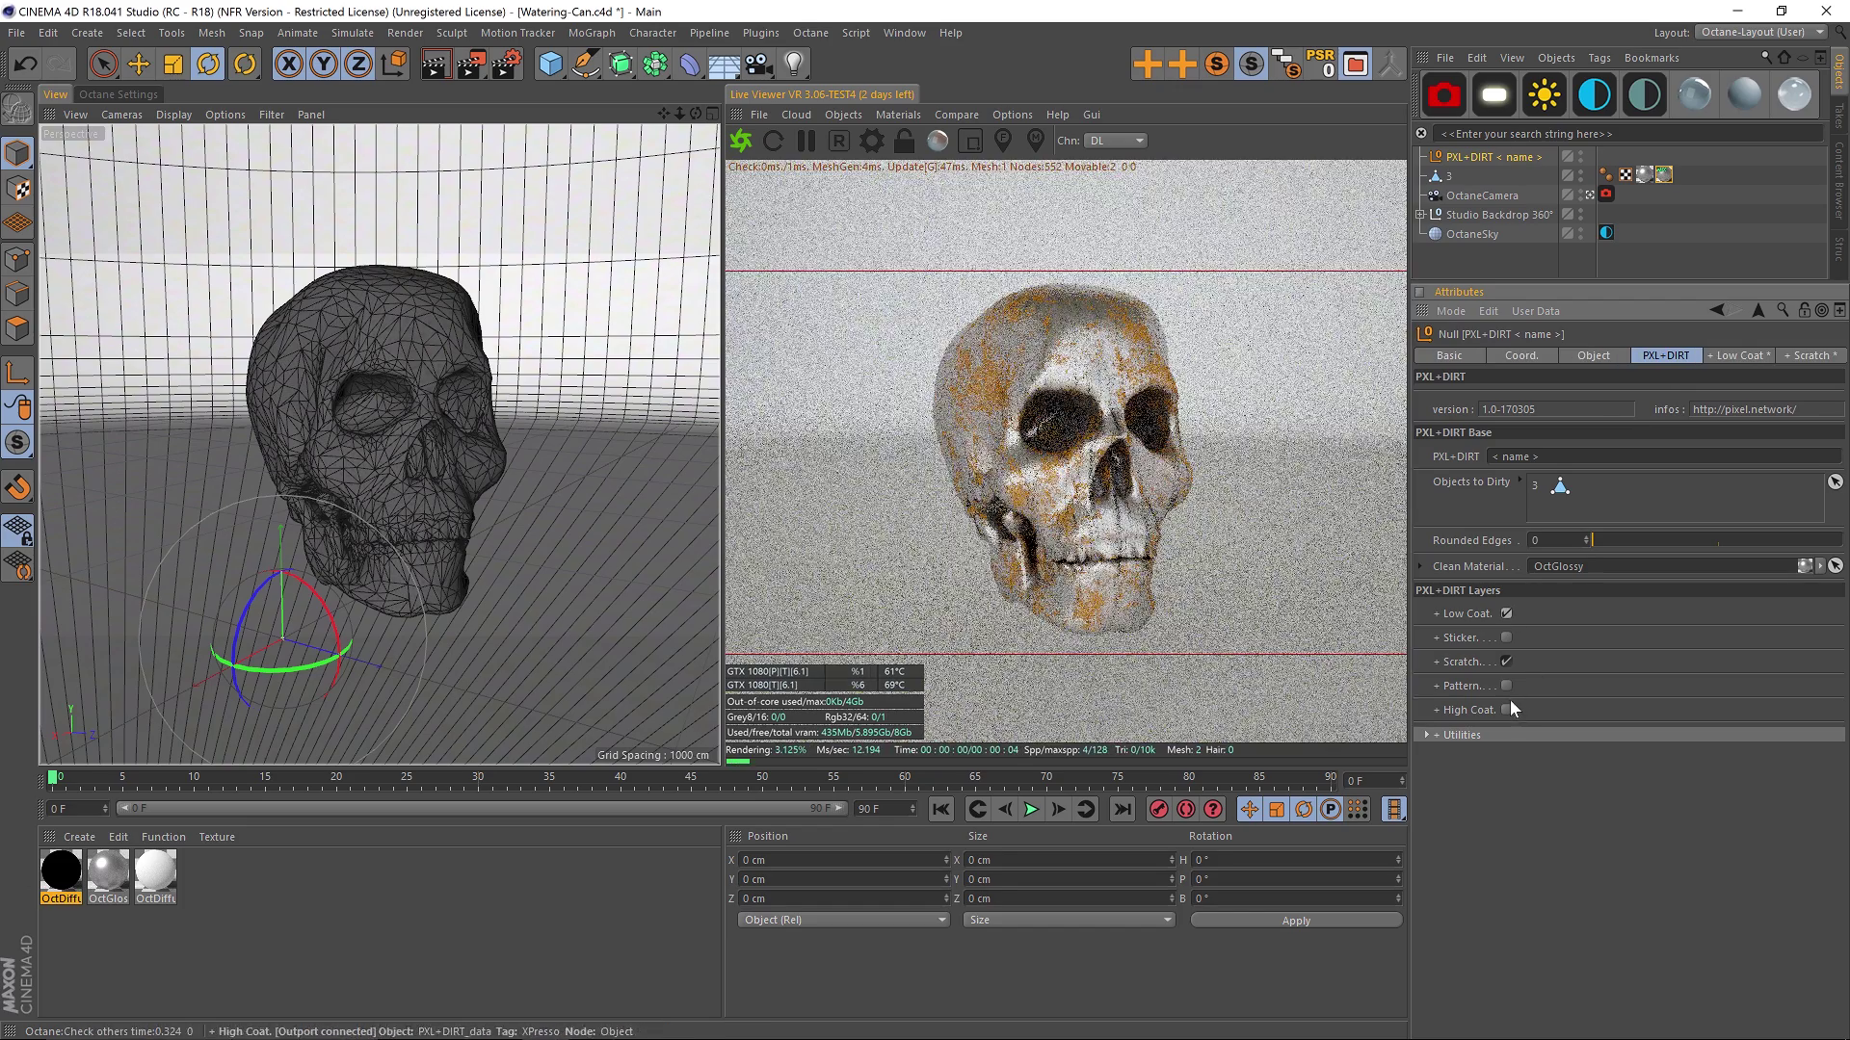
pyautogui.click(1505, 710)
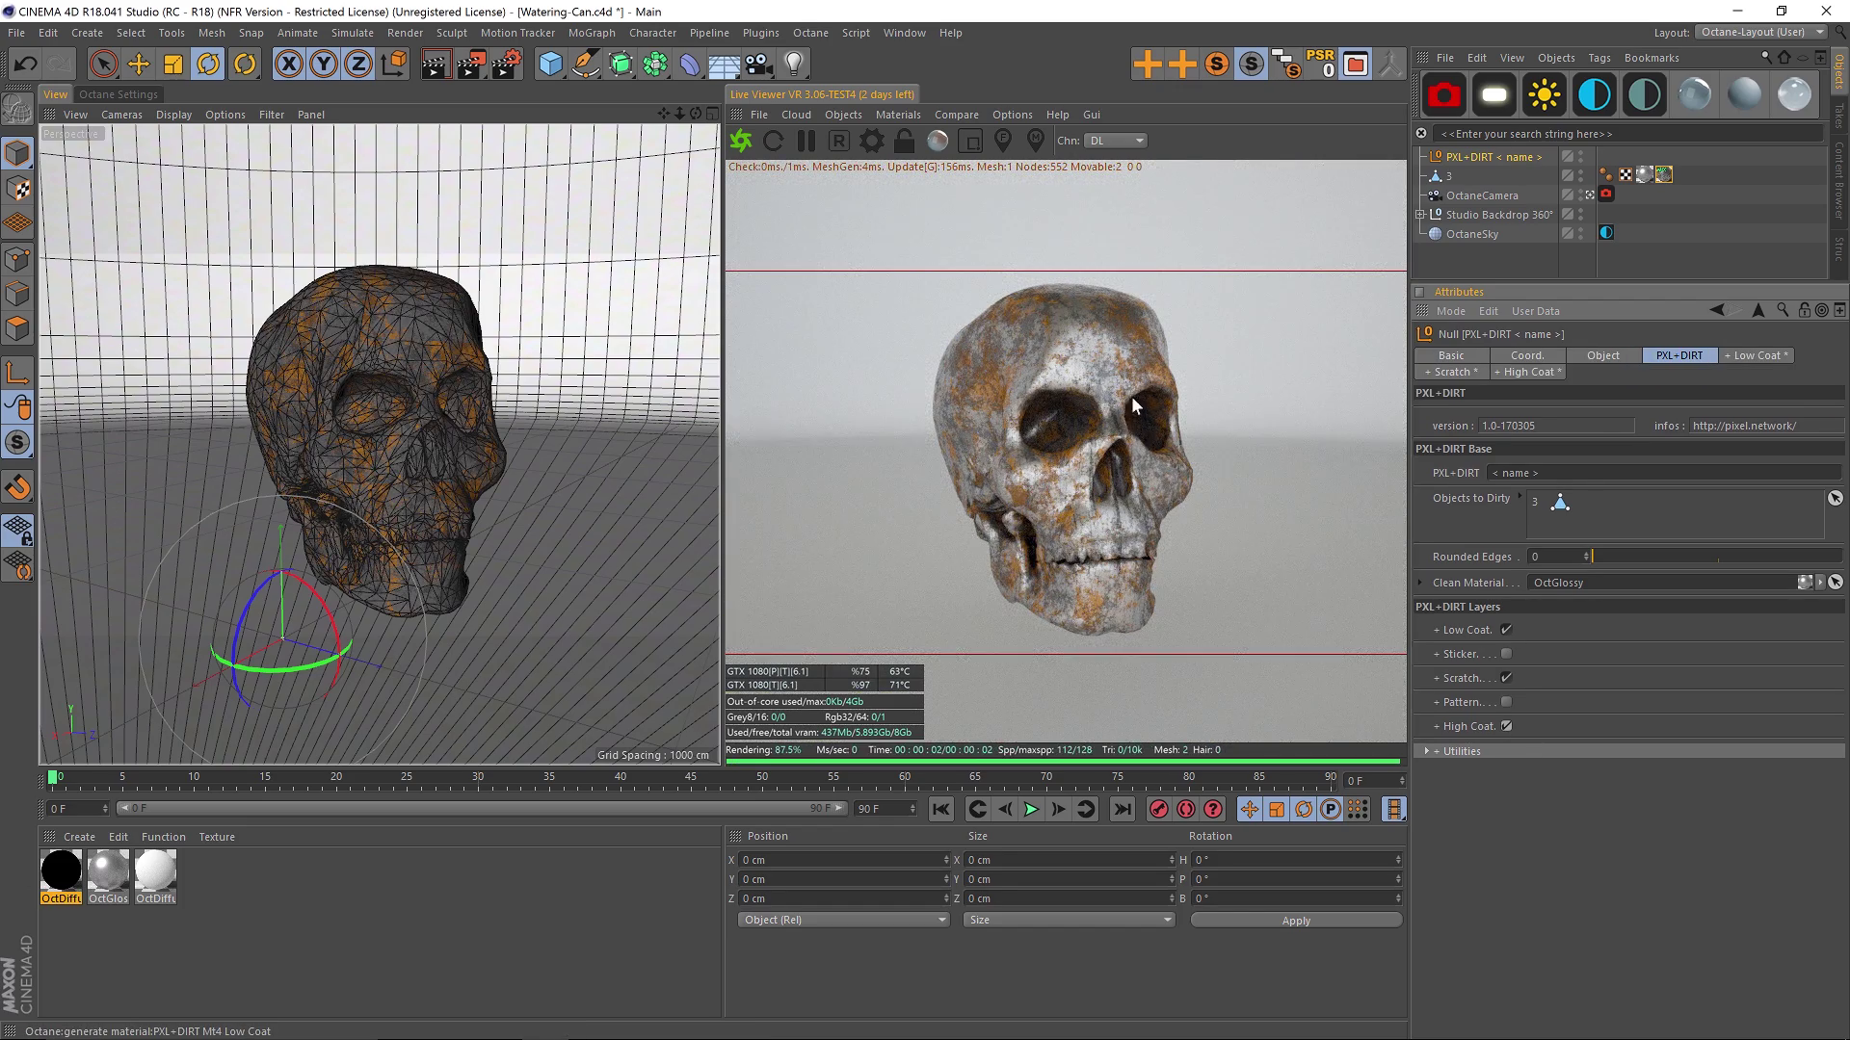
pyautogui.click(1506, 726)
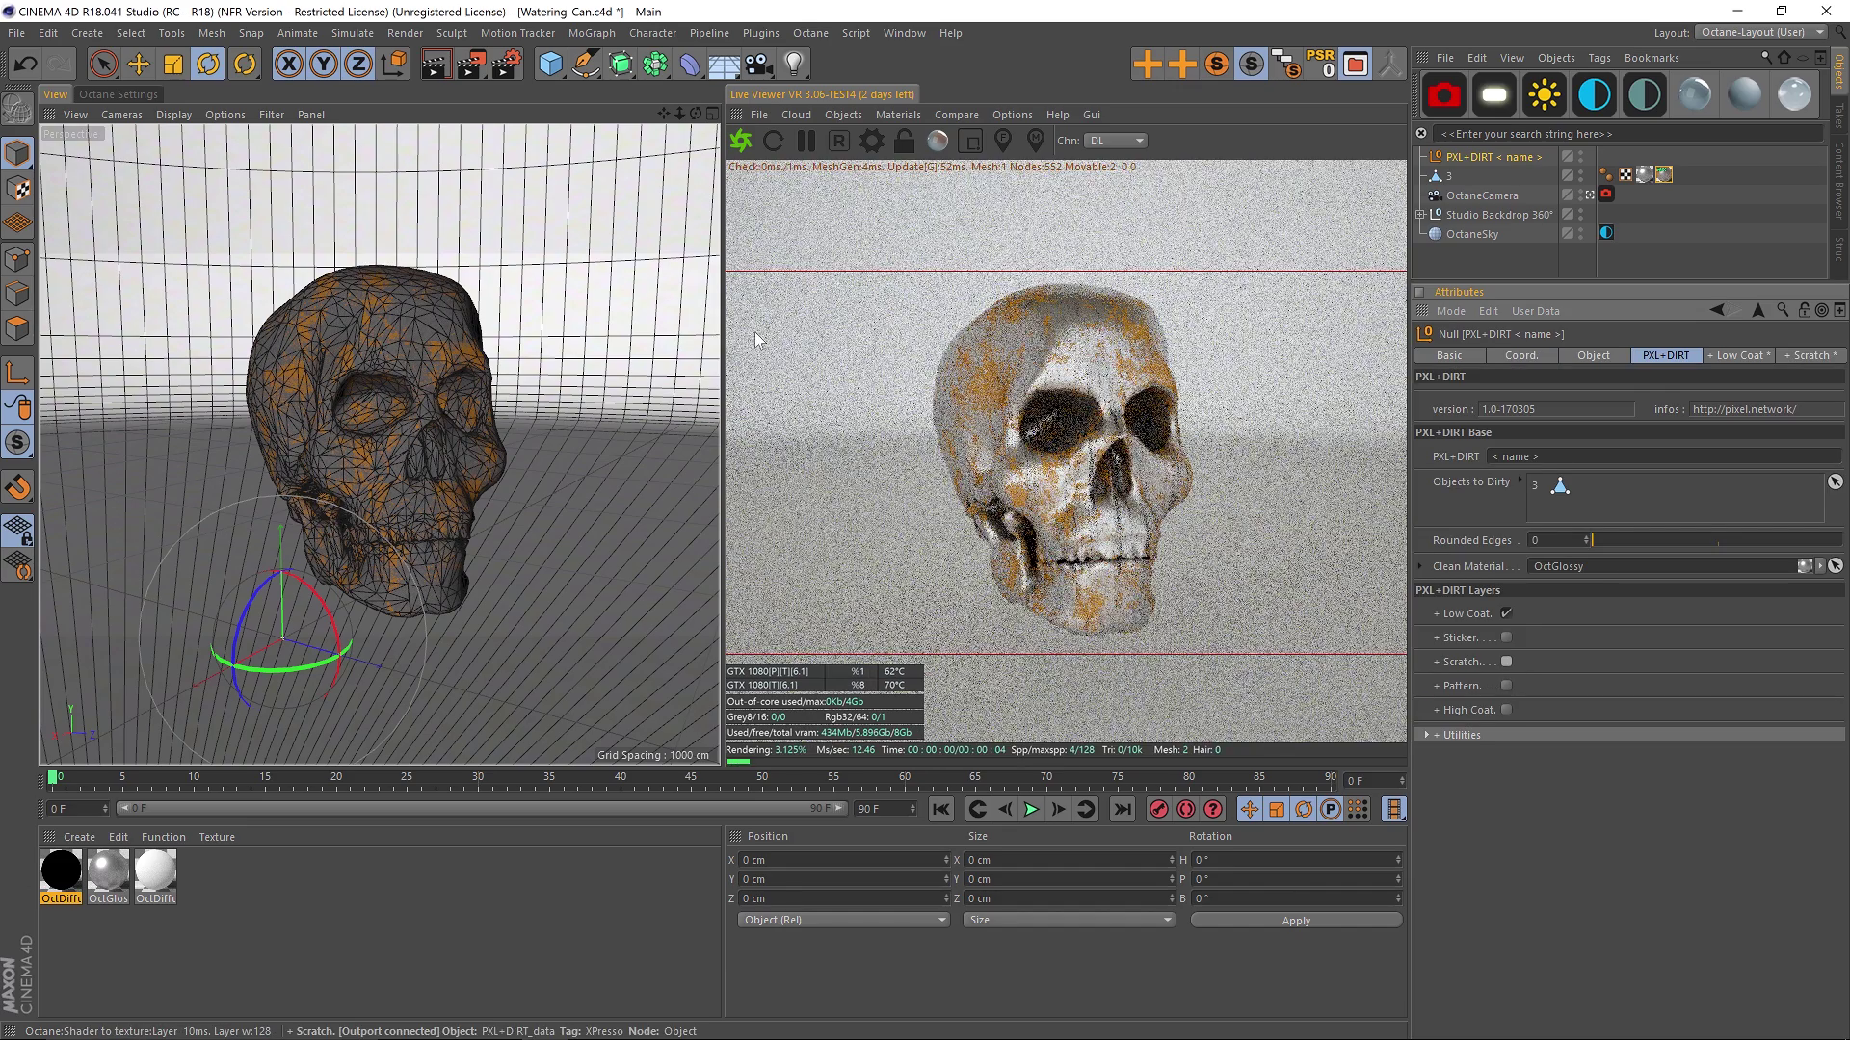
pyautogui.click(1506, 662)
pyautogui.click(1506, 614)
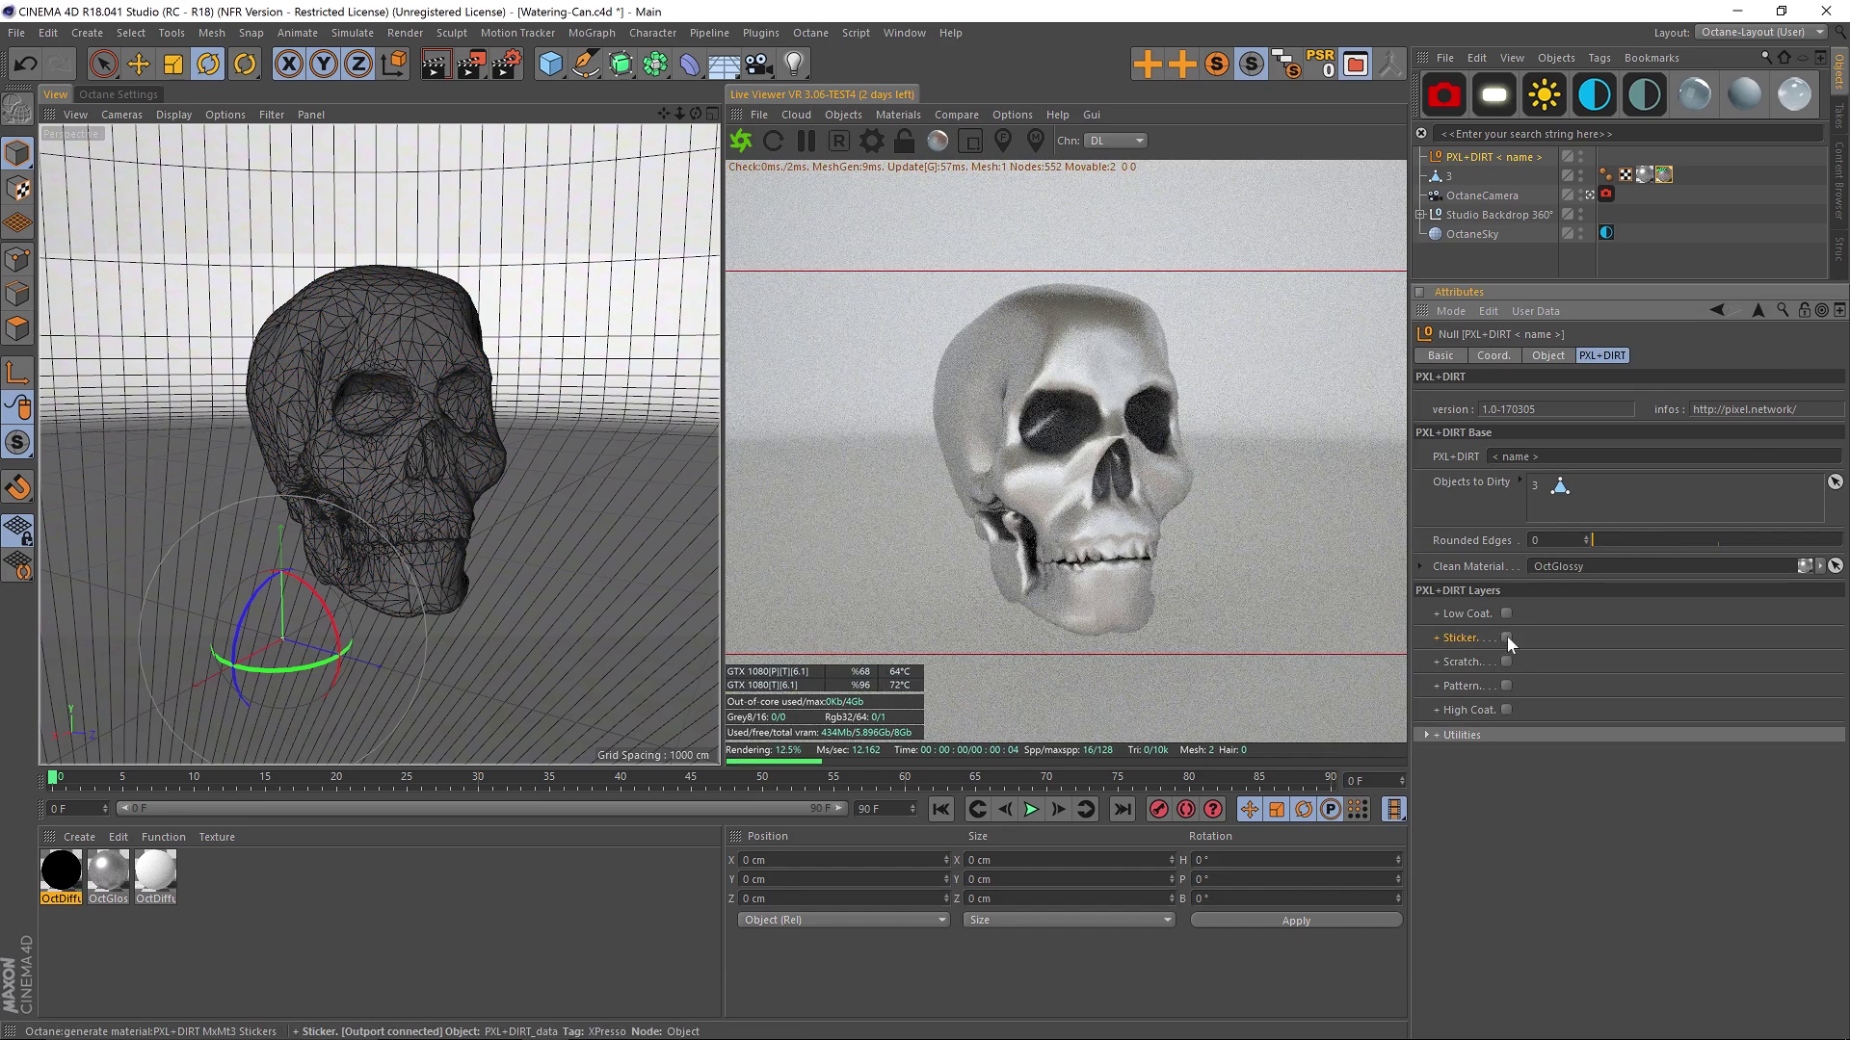
pyautogui.click(1506, 636)
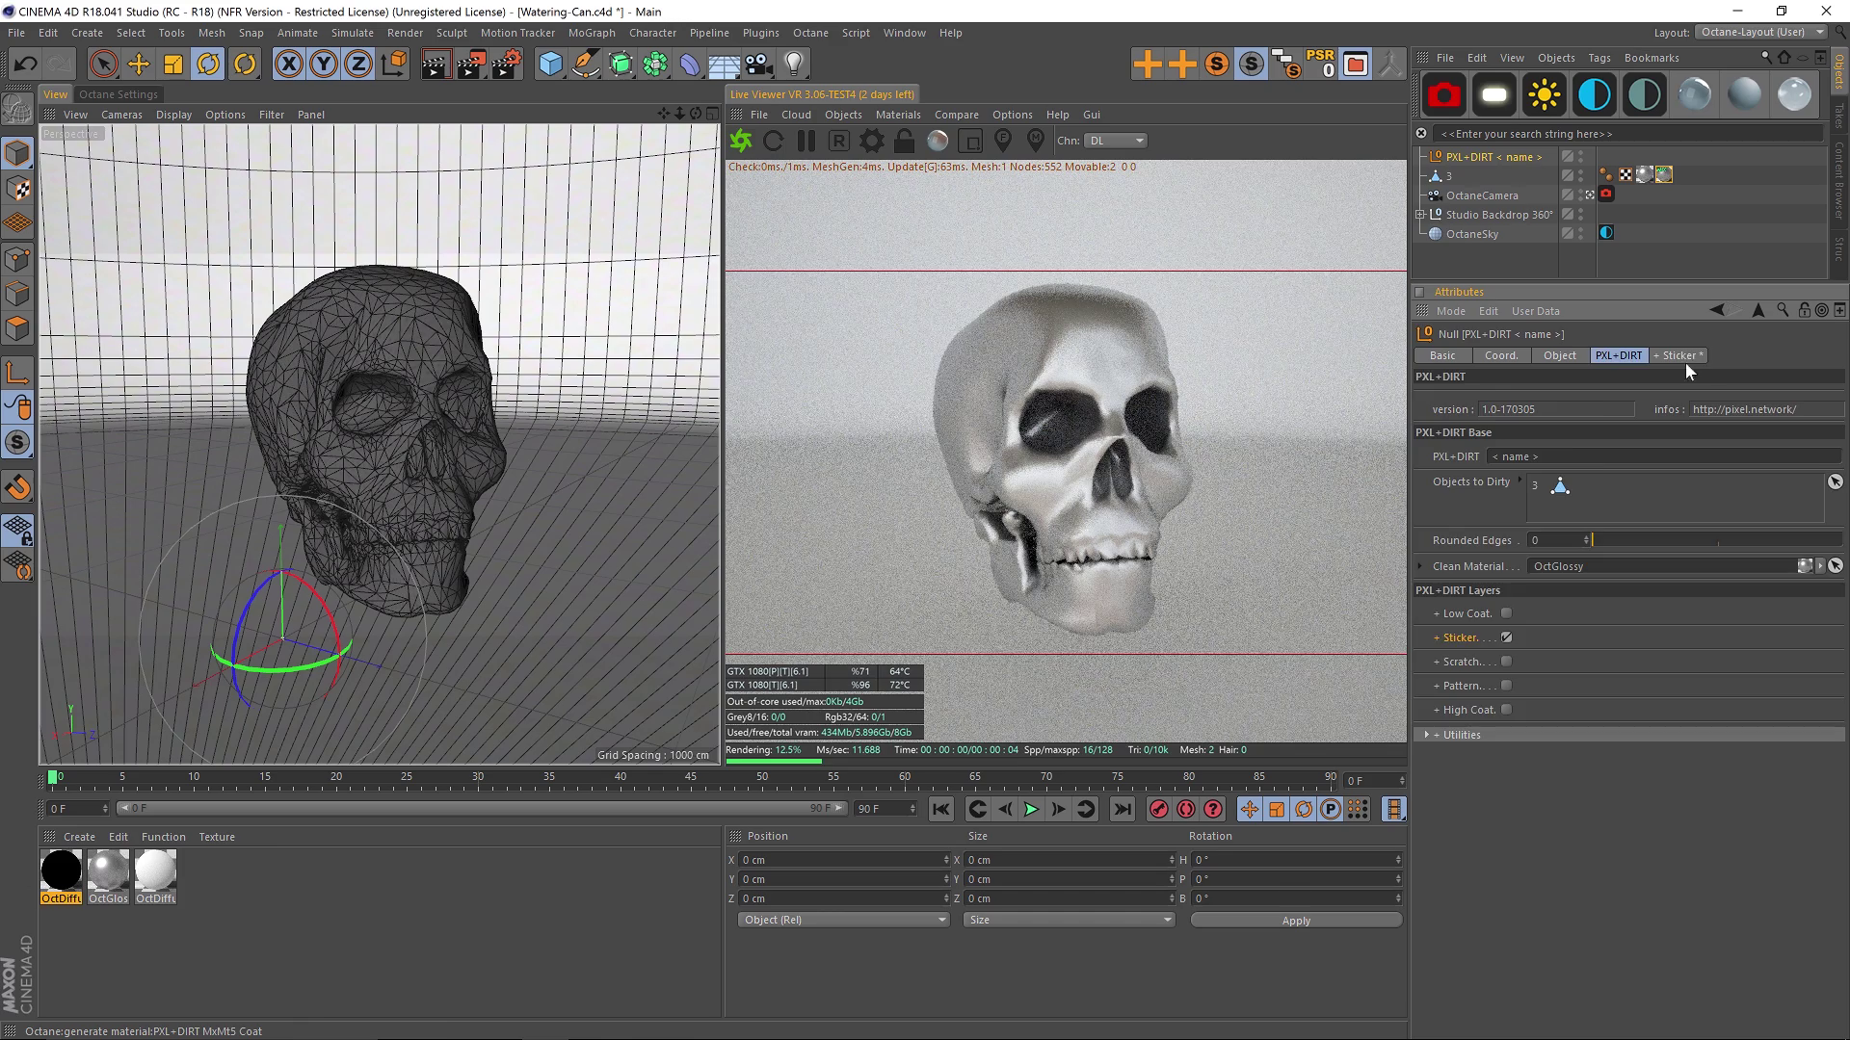
pyautogui.click(1685, 361)
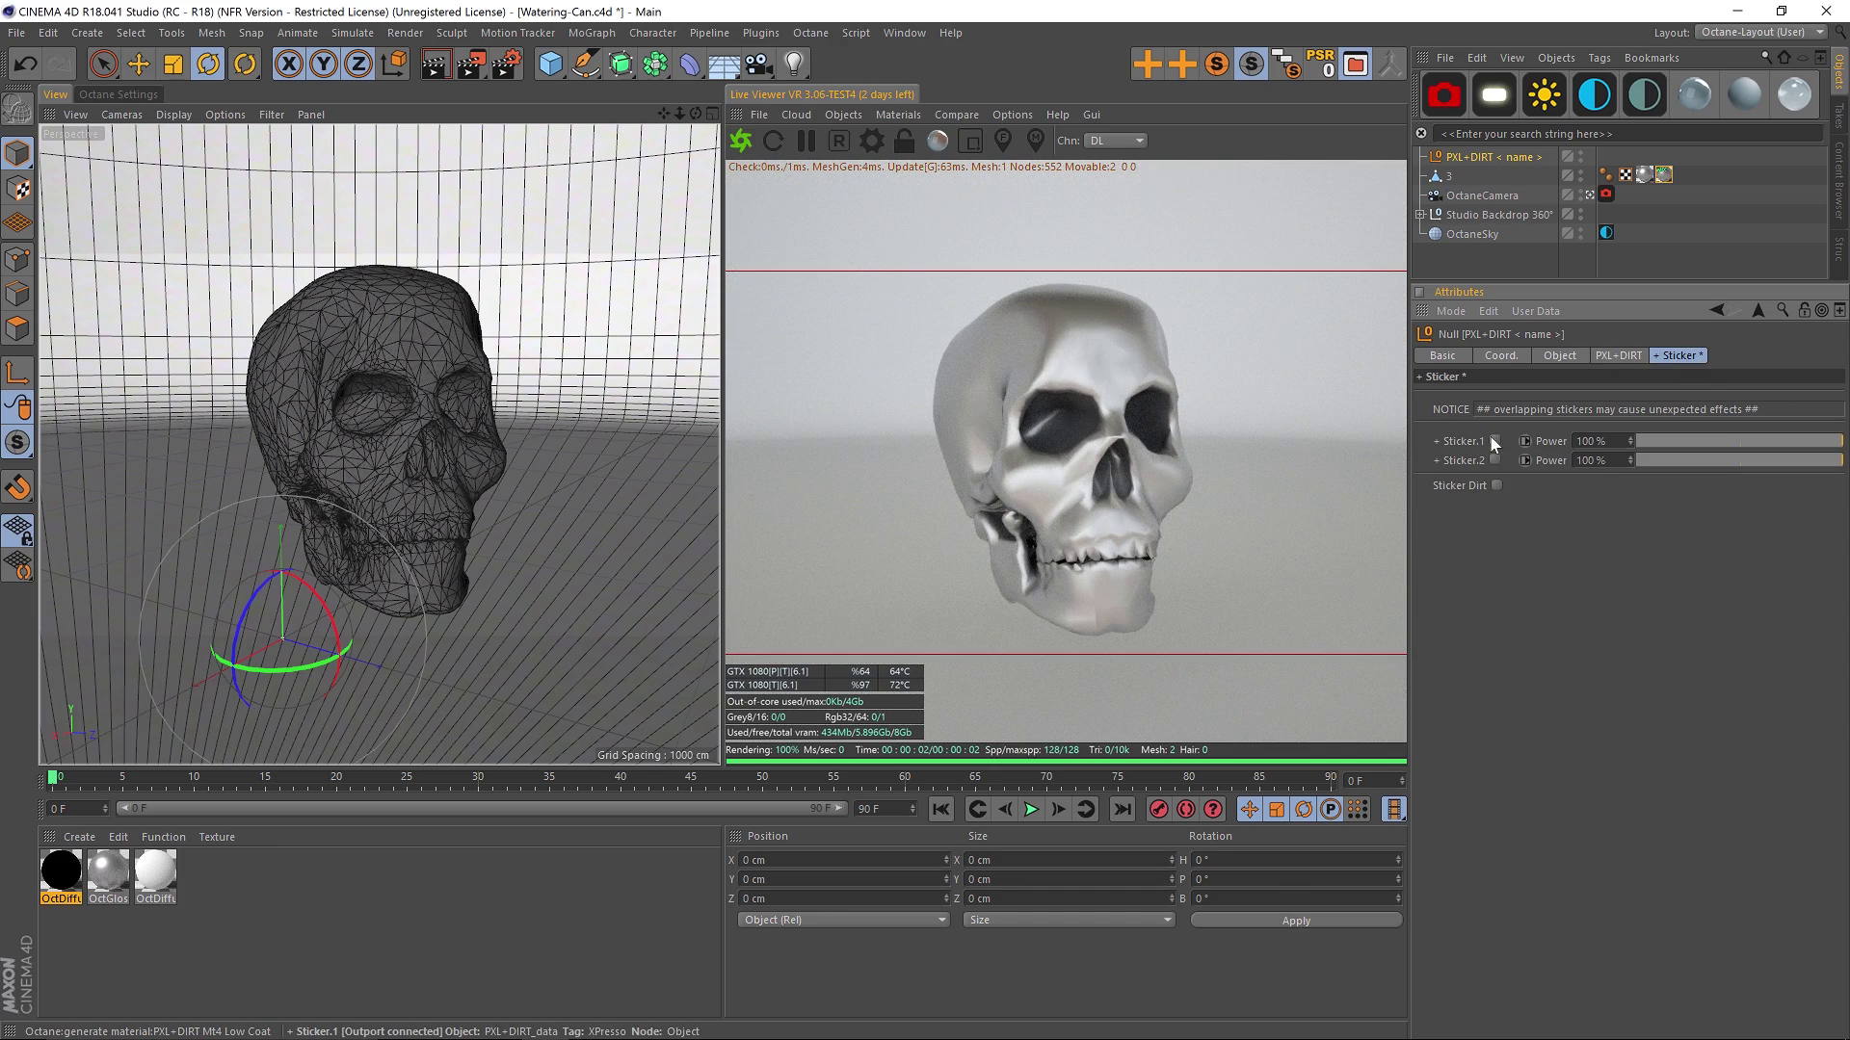
# Step: Enable Sticker.1 and load STICKER .png into it from a Content Browser search for 'sticker'
pyautogui.click(1493, 441)
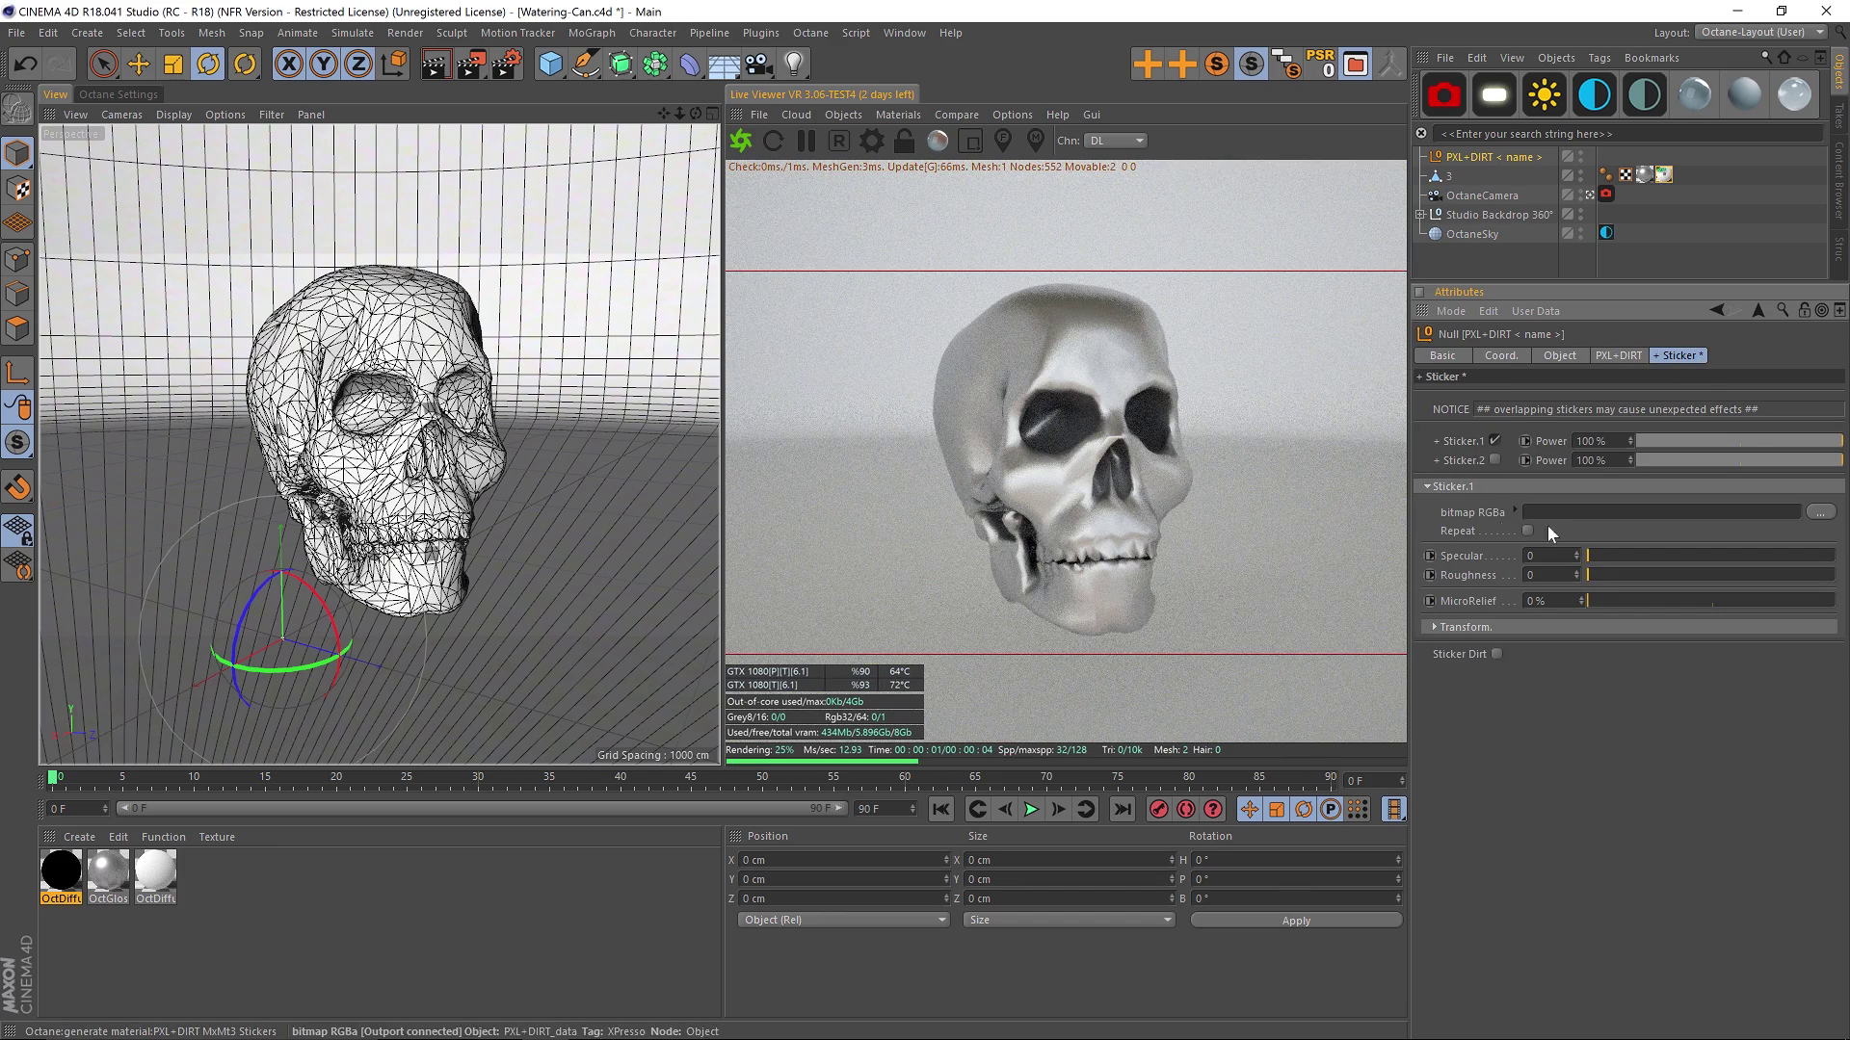
pyautogui.hotkey('shift', 'F8')
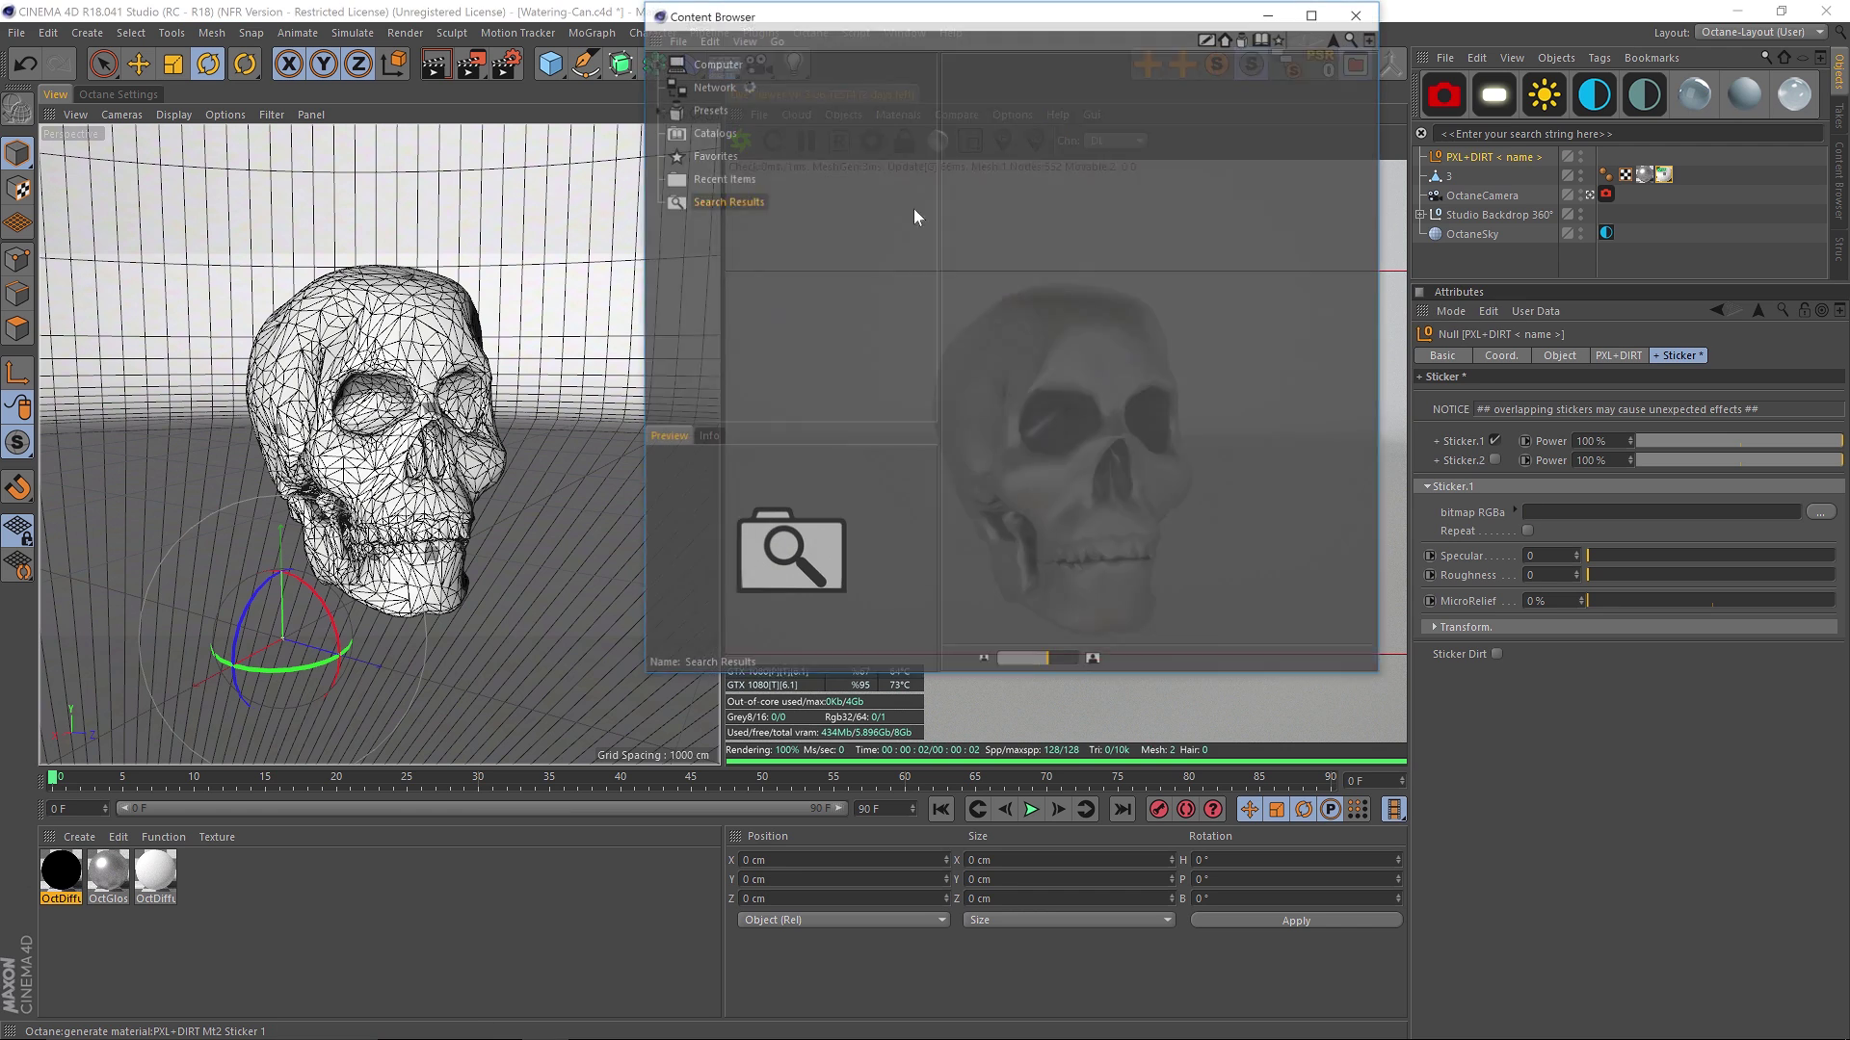
pyautogui.click(1340, 38)
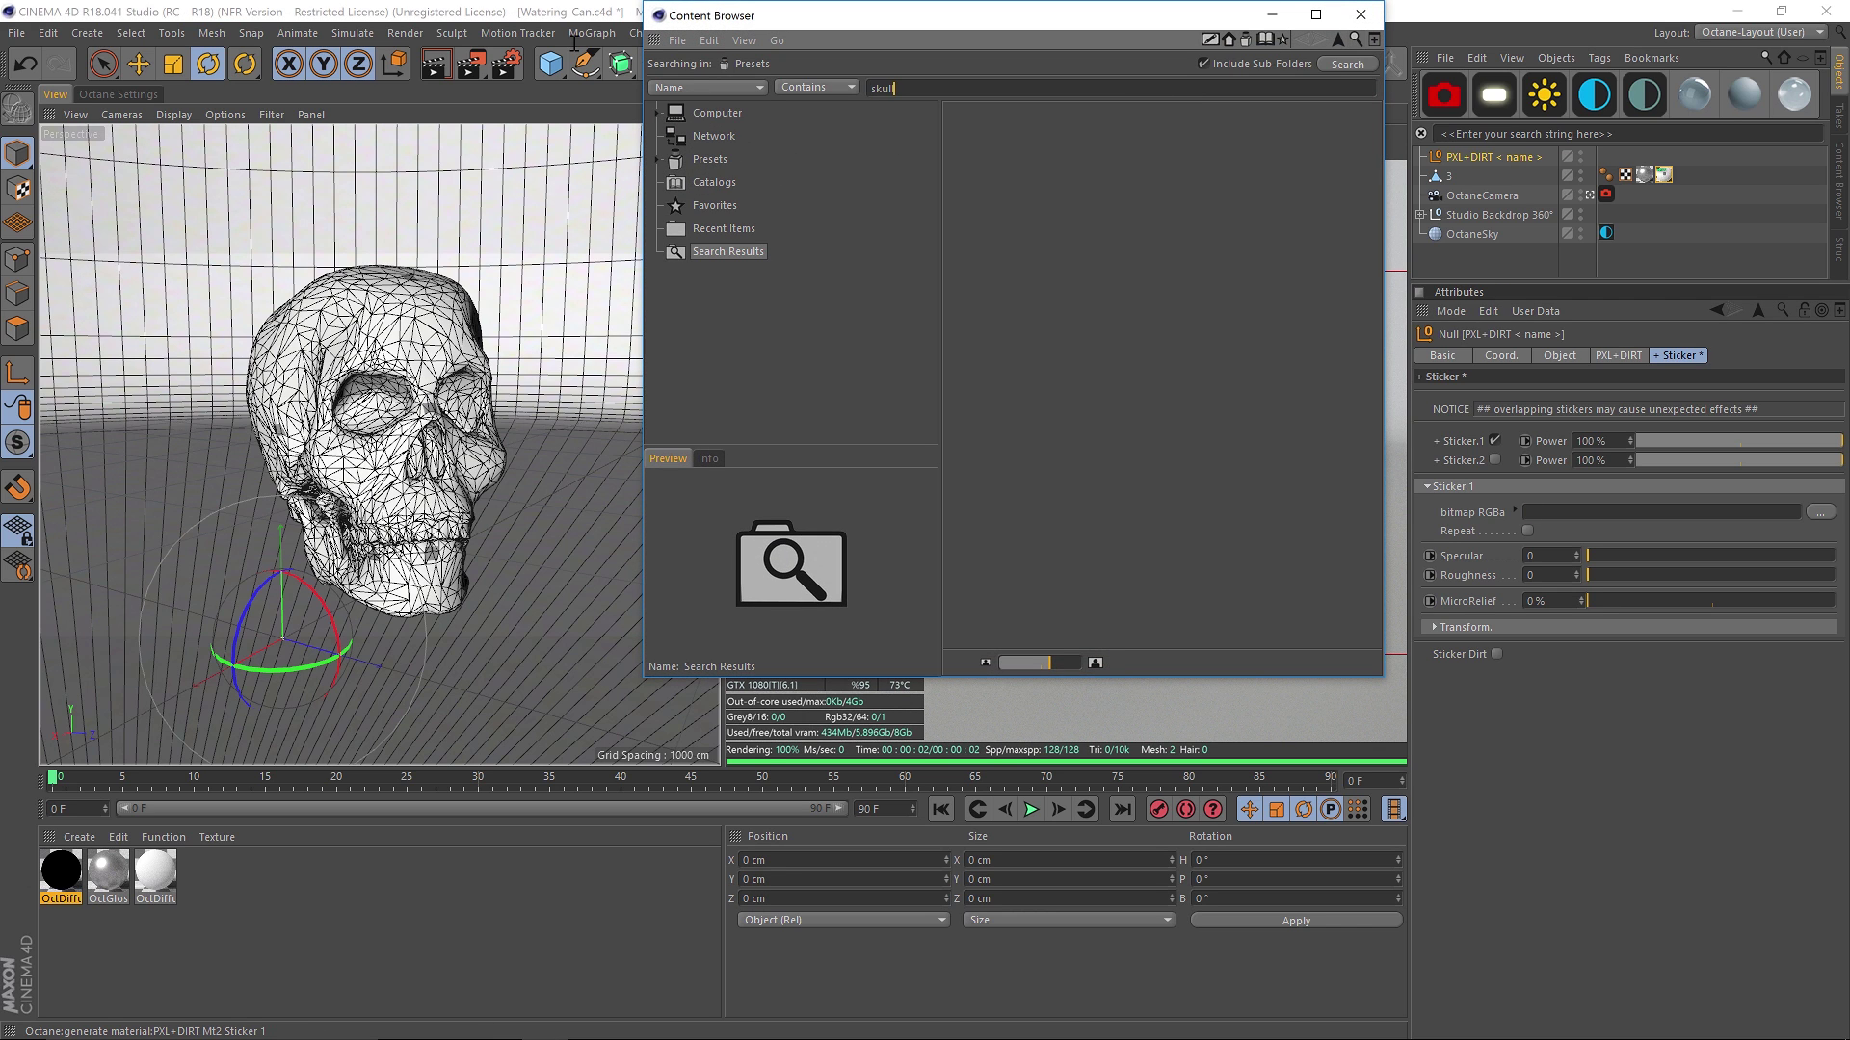
pyautogui.write('sticker')
pyautogui.press('Return')
pyautogui.scroll(-1, 1378, 204)
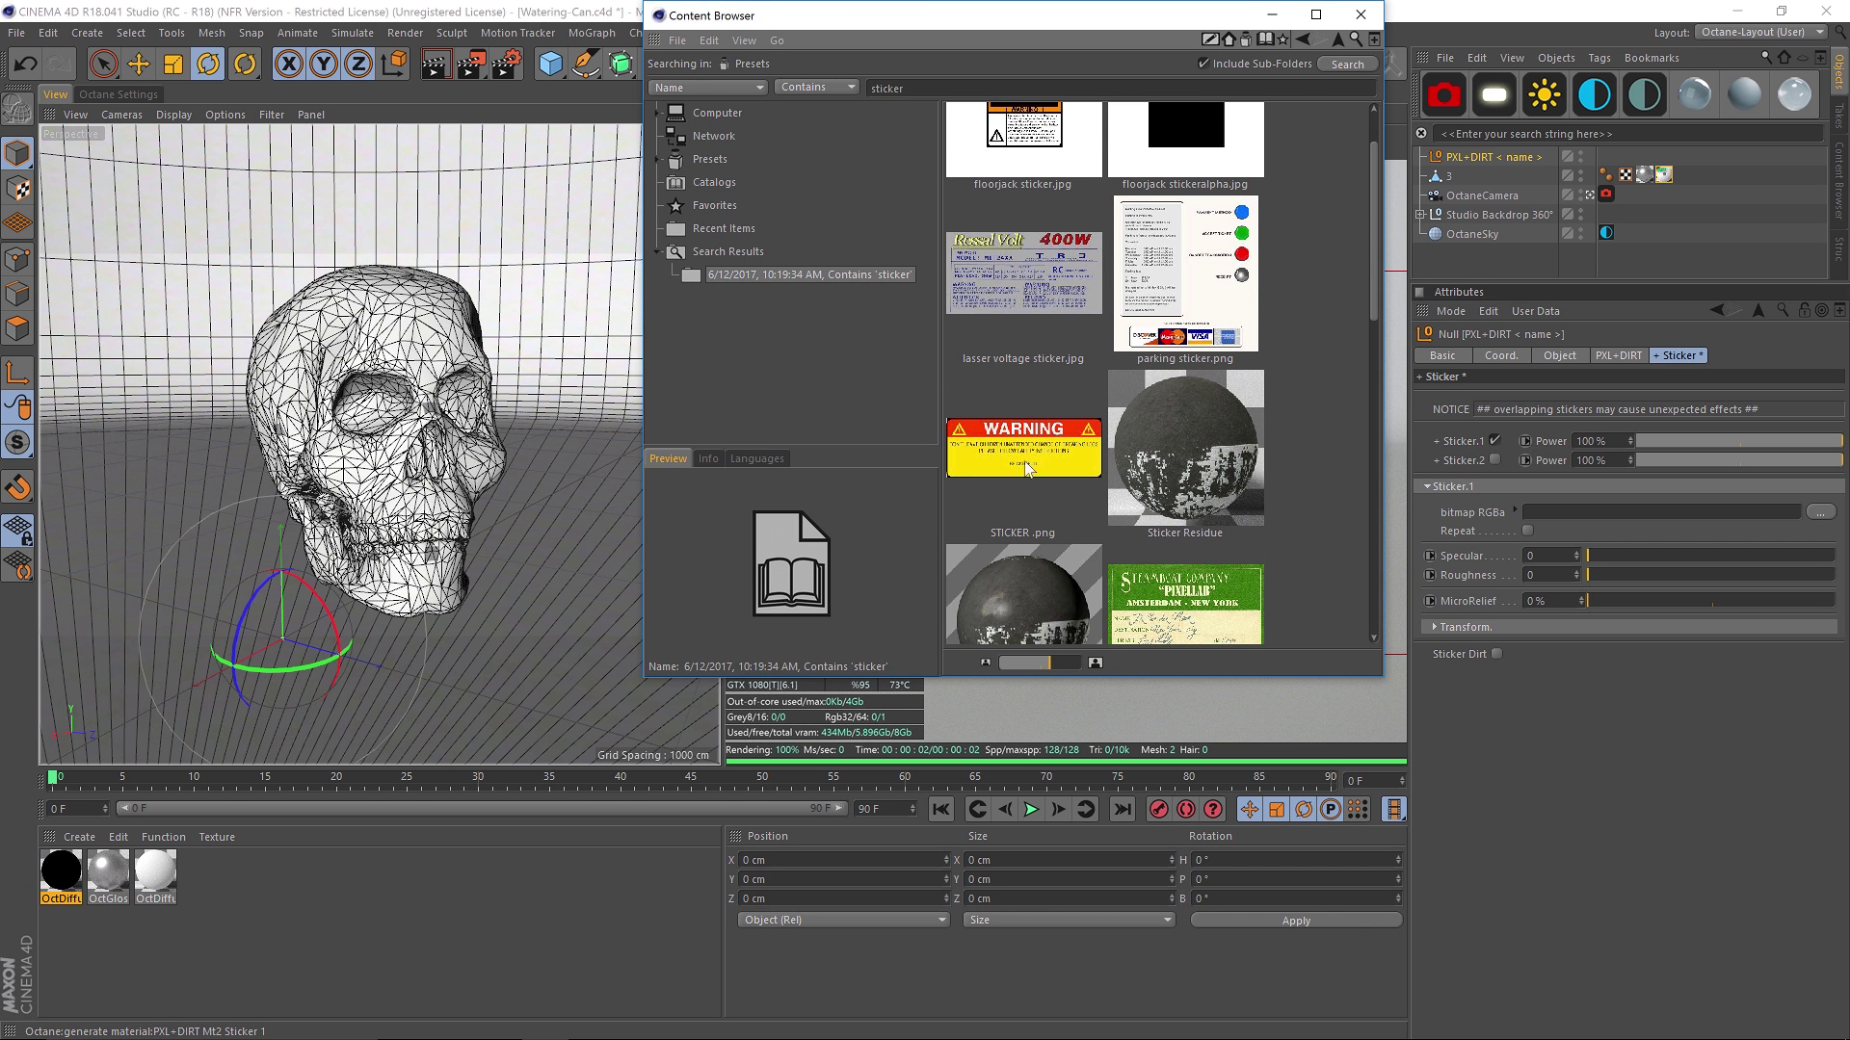
pyautogui.moveTo(1560, 508); pyautogui.dragTo(1560, 509)
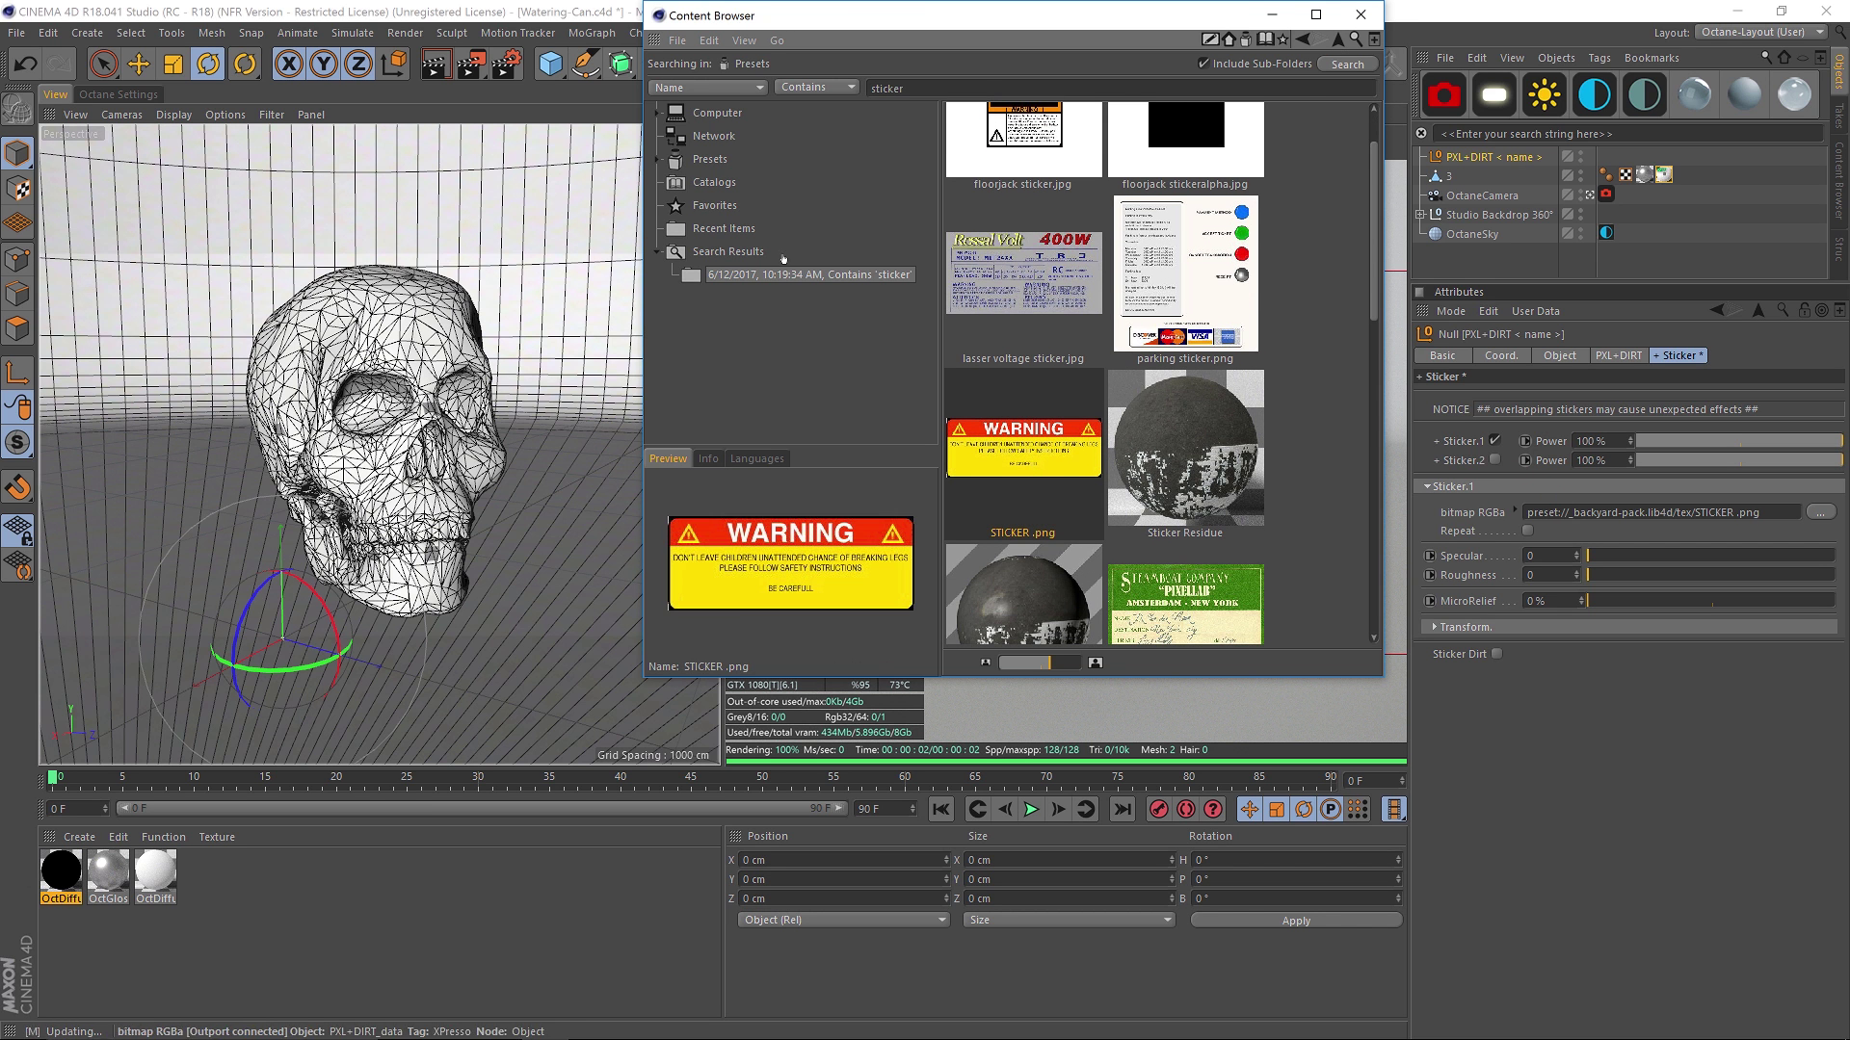
pyautogui.click(1360, 14)
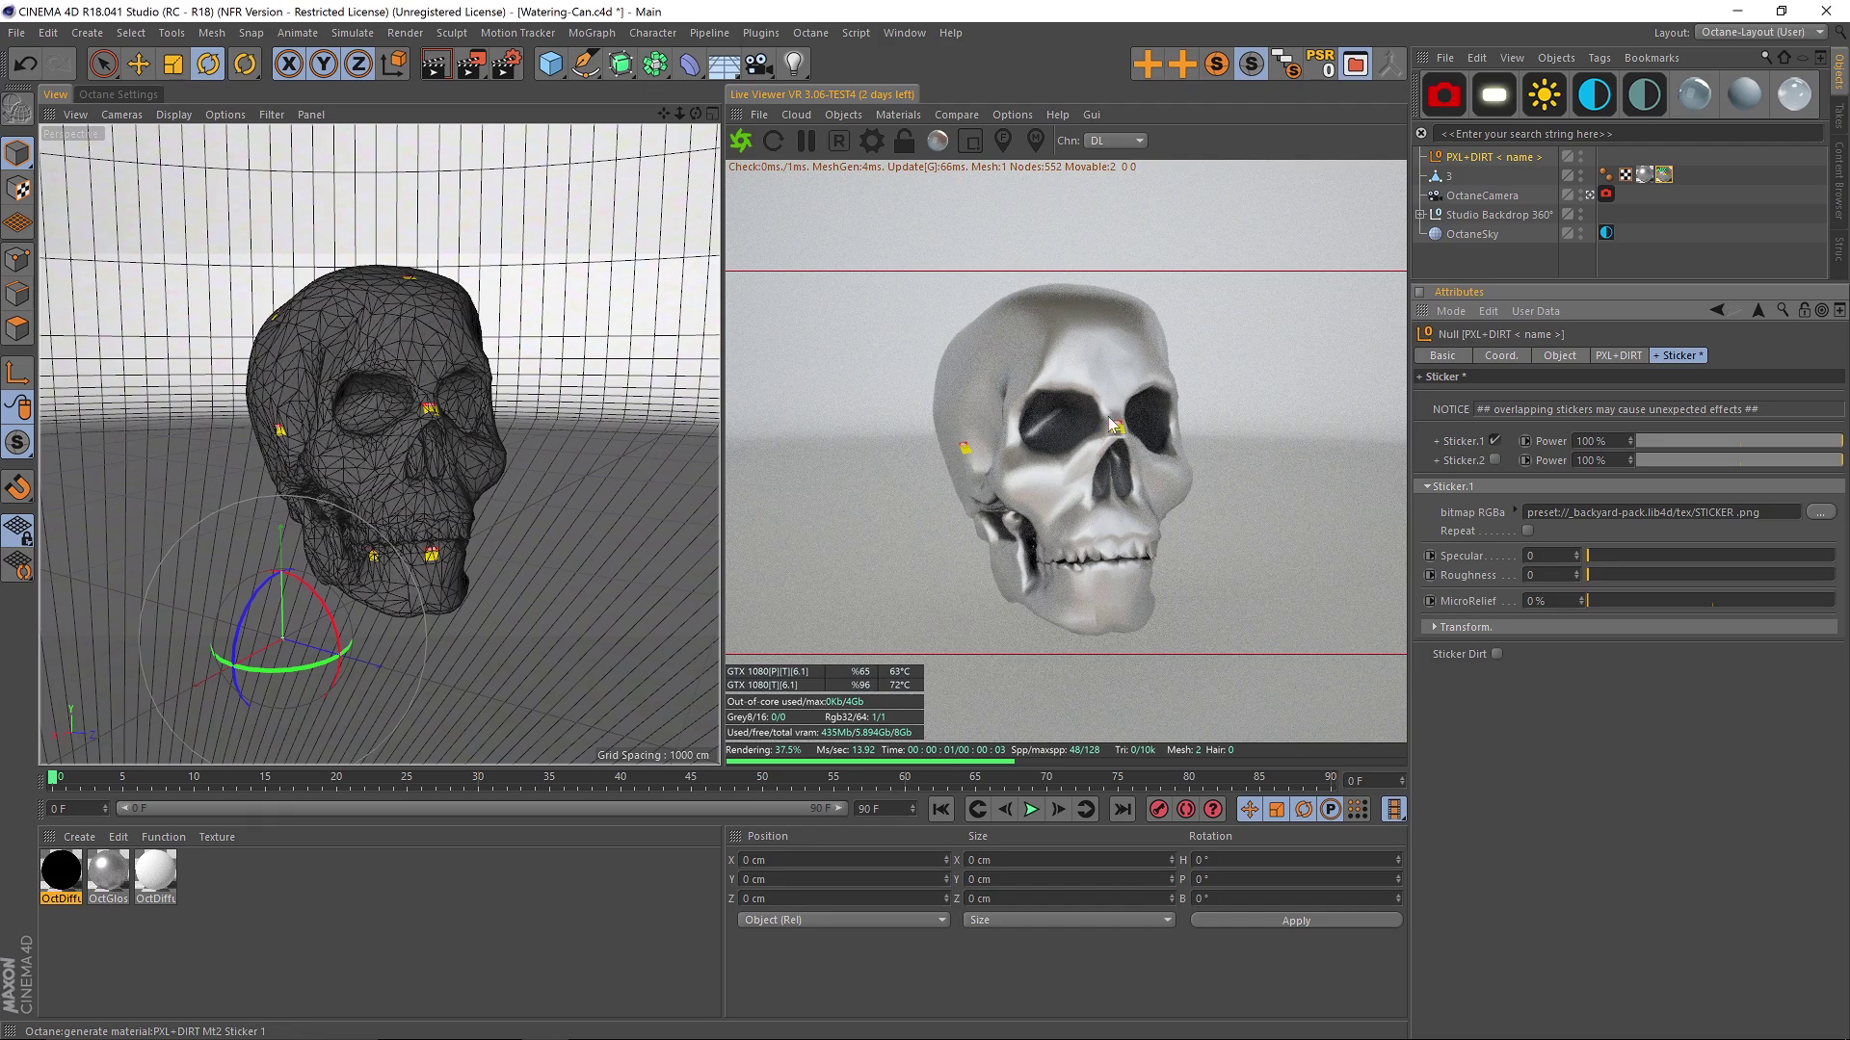
# Step: Scale the sticker to 1.593, tile it with Repeat, and offset it to X 0.413, Y 0.683
pyautogui.click(1435, 627)
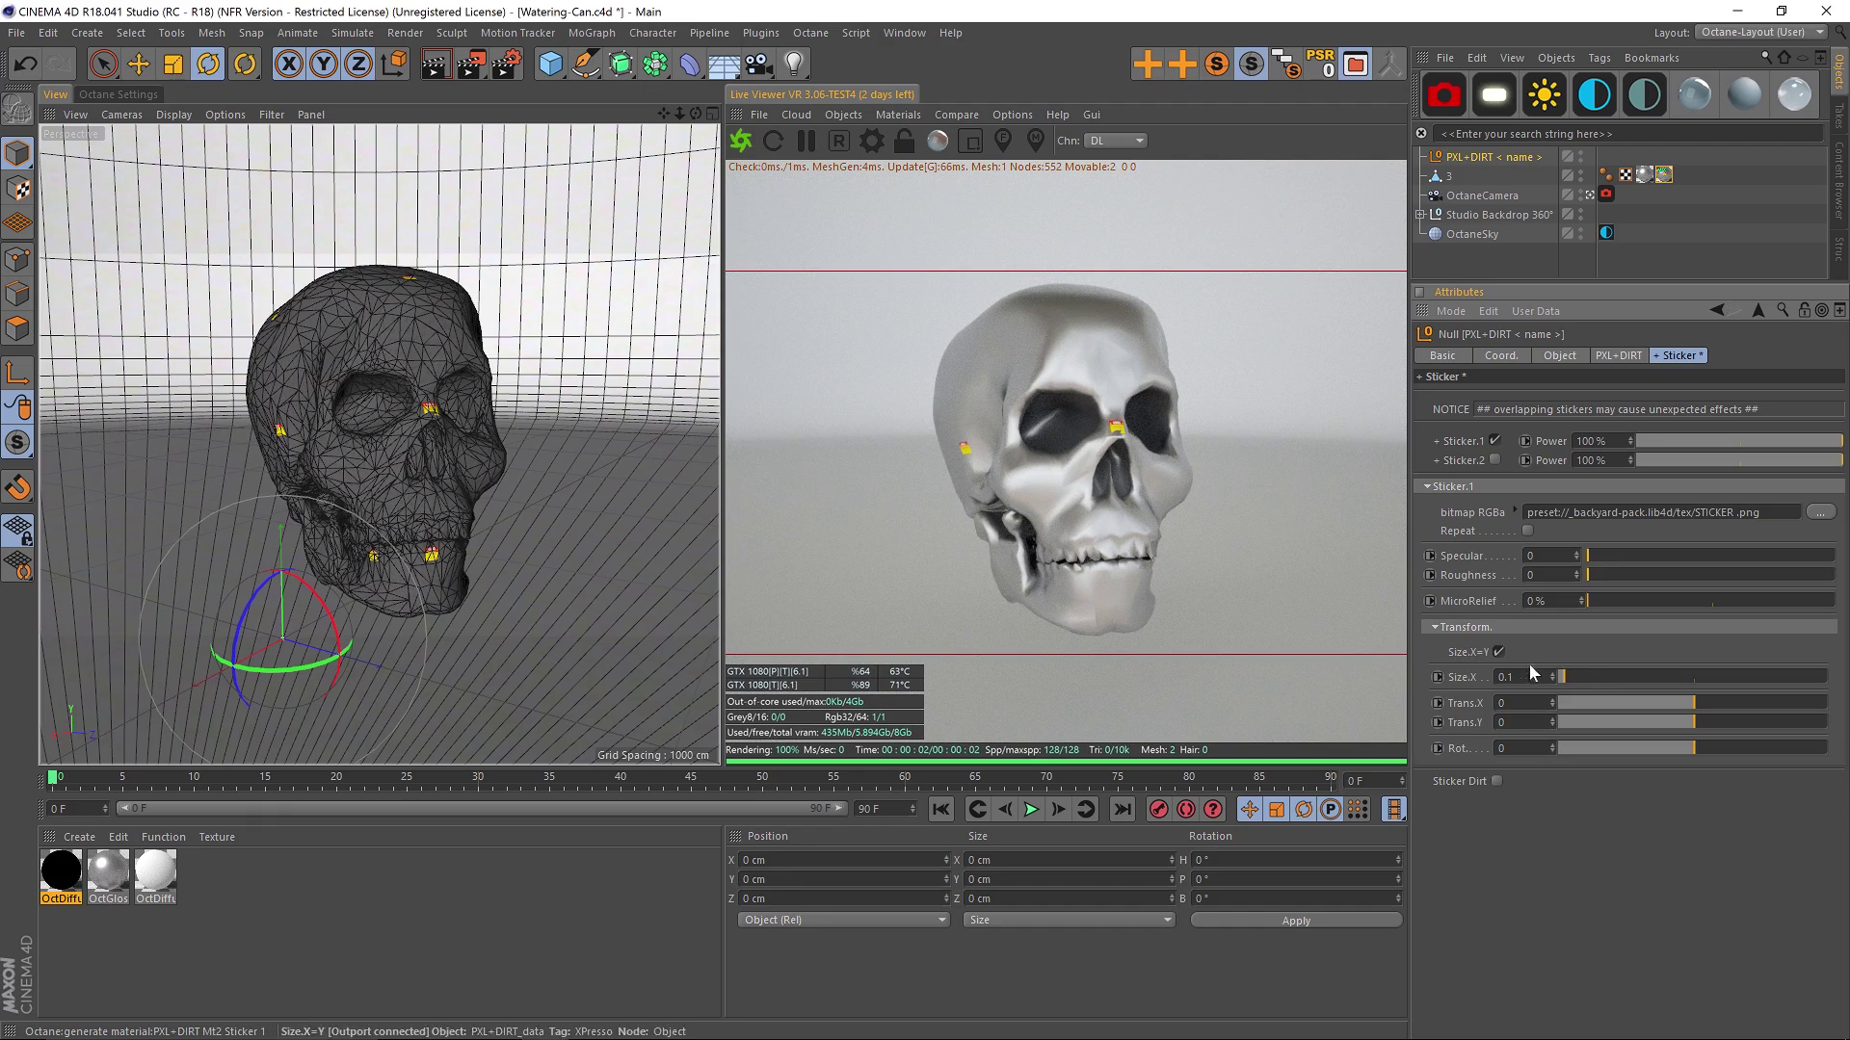
pyautogui.moveTo(1607, 677); pyautogui.dragTo(1643, 678)
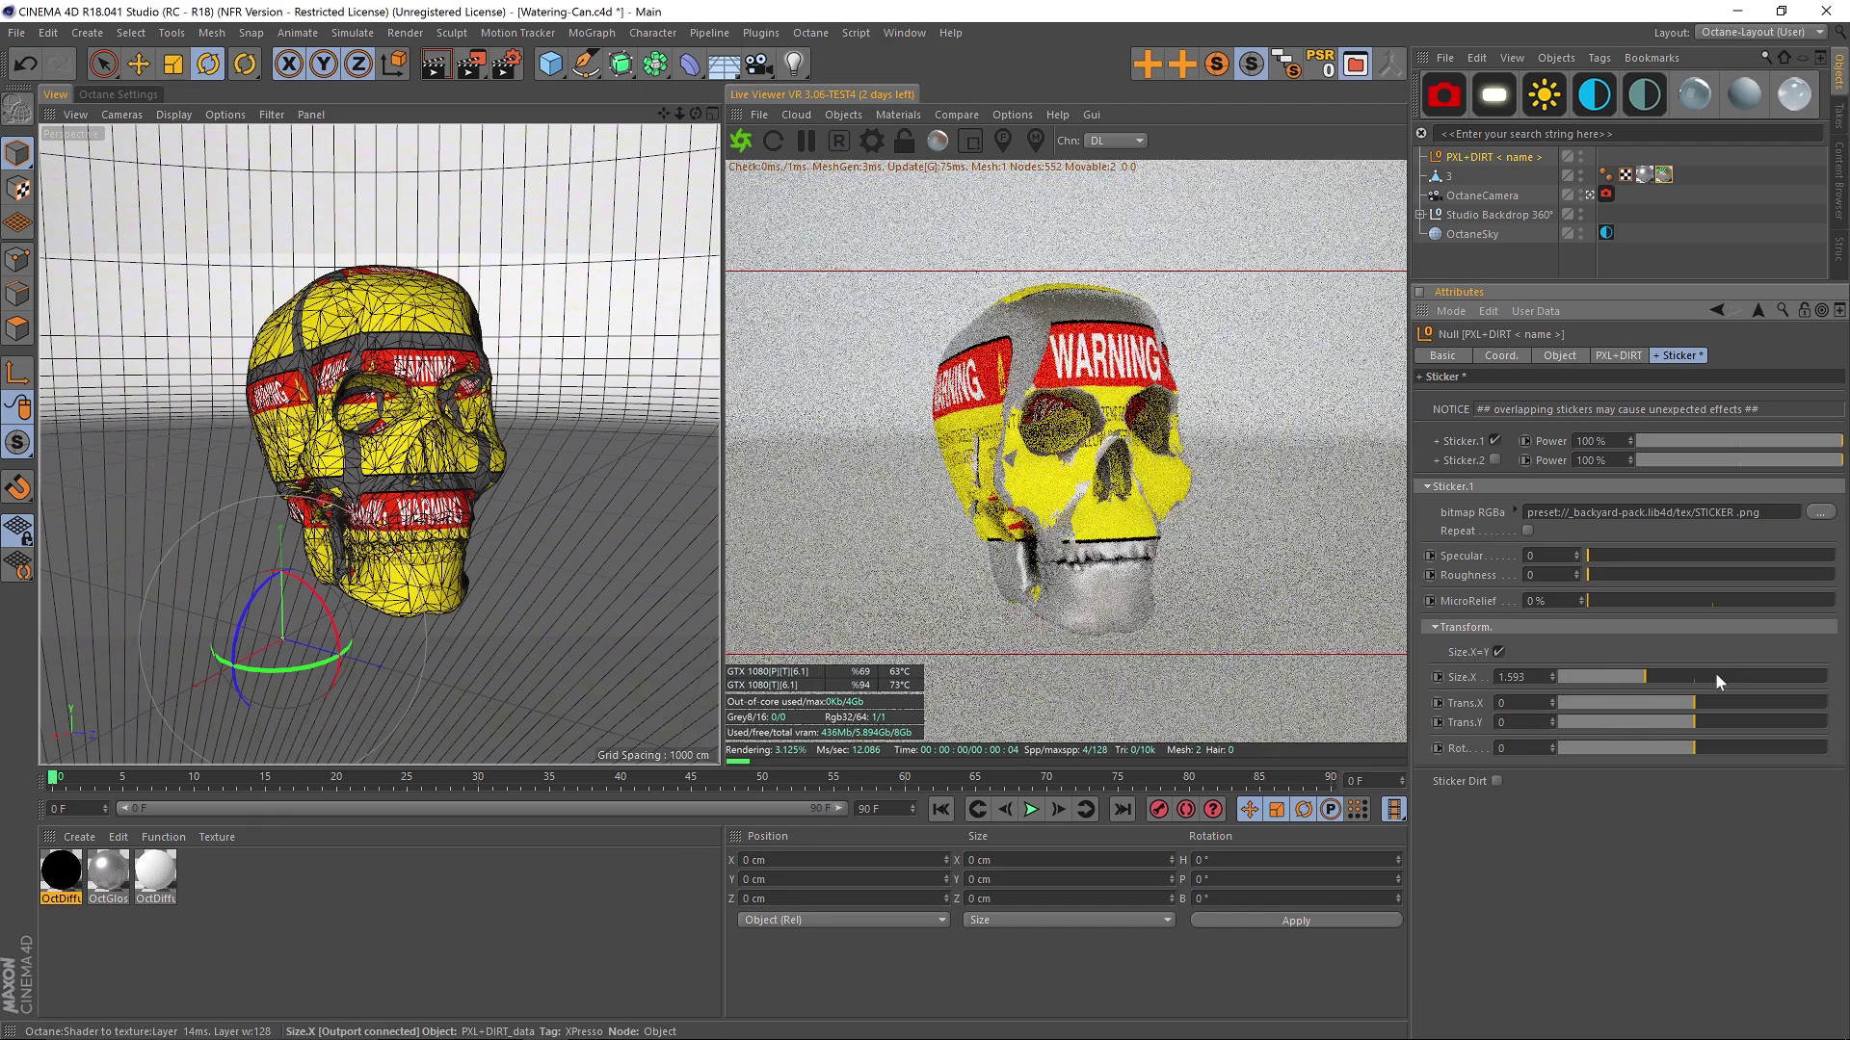
pyautogui.click(1526, 530)
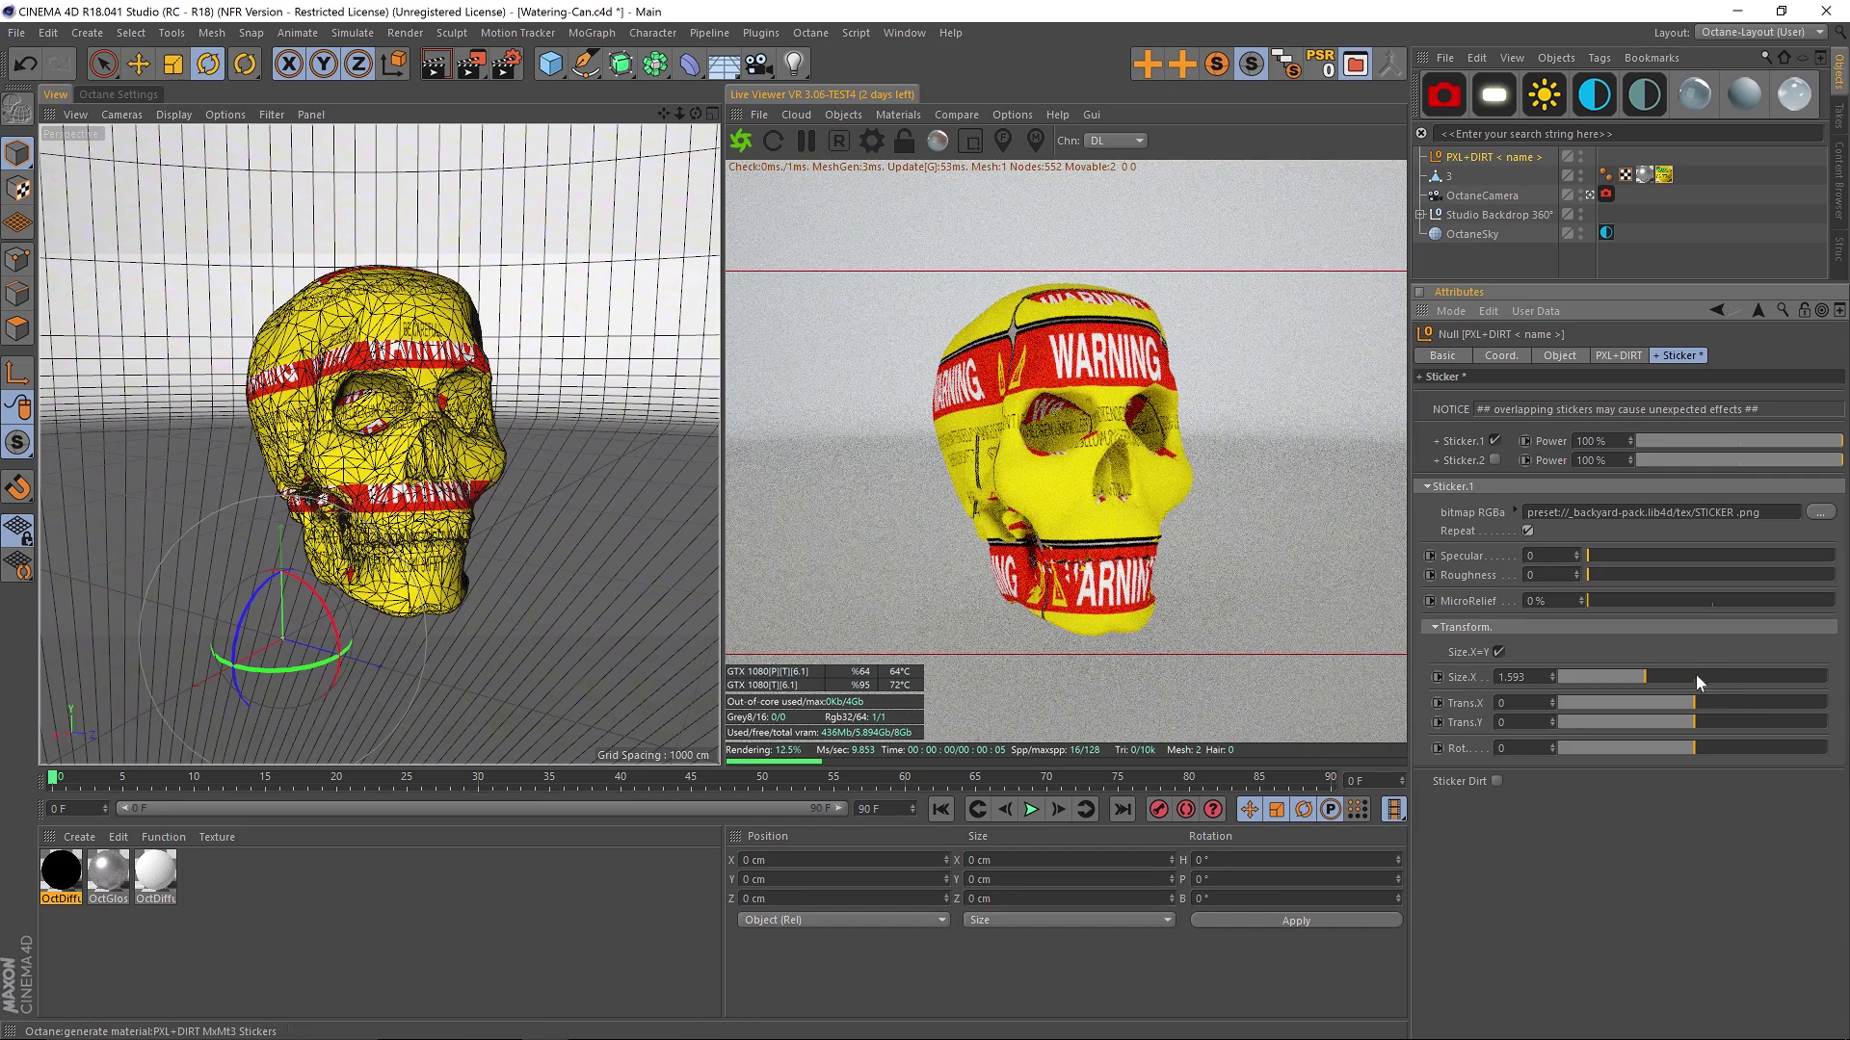
pyautogui.click(1749, 702)
pyautogui.click(1748, 722)
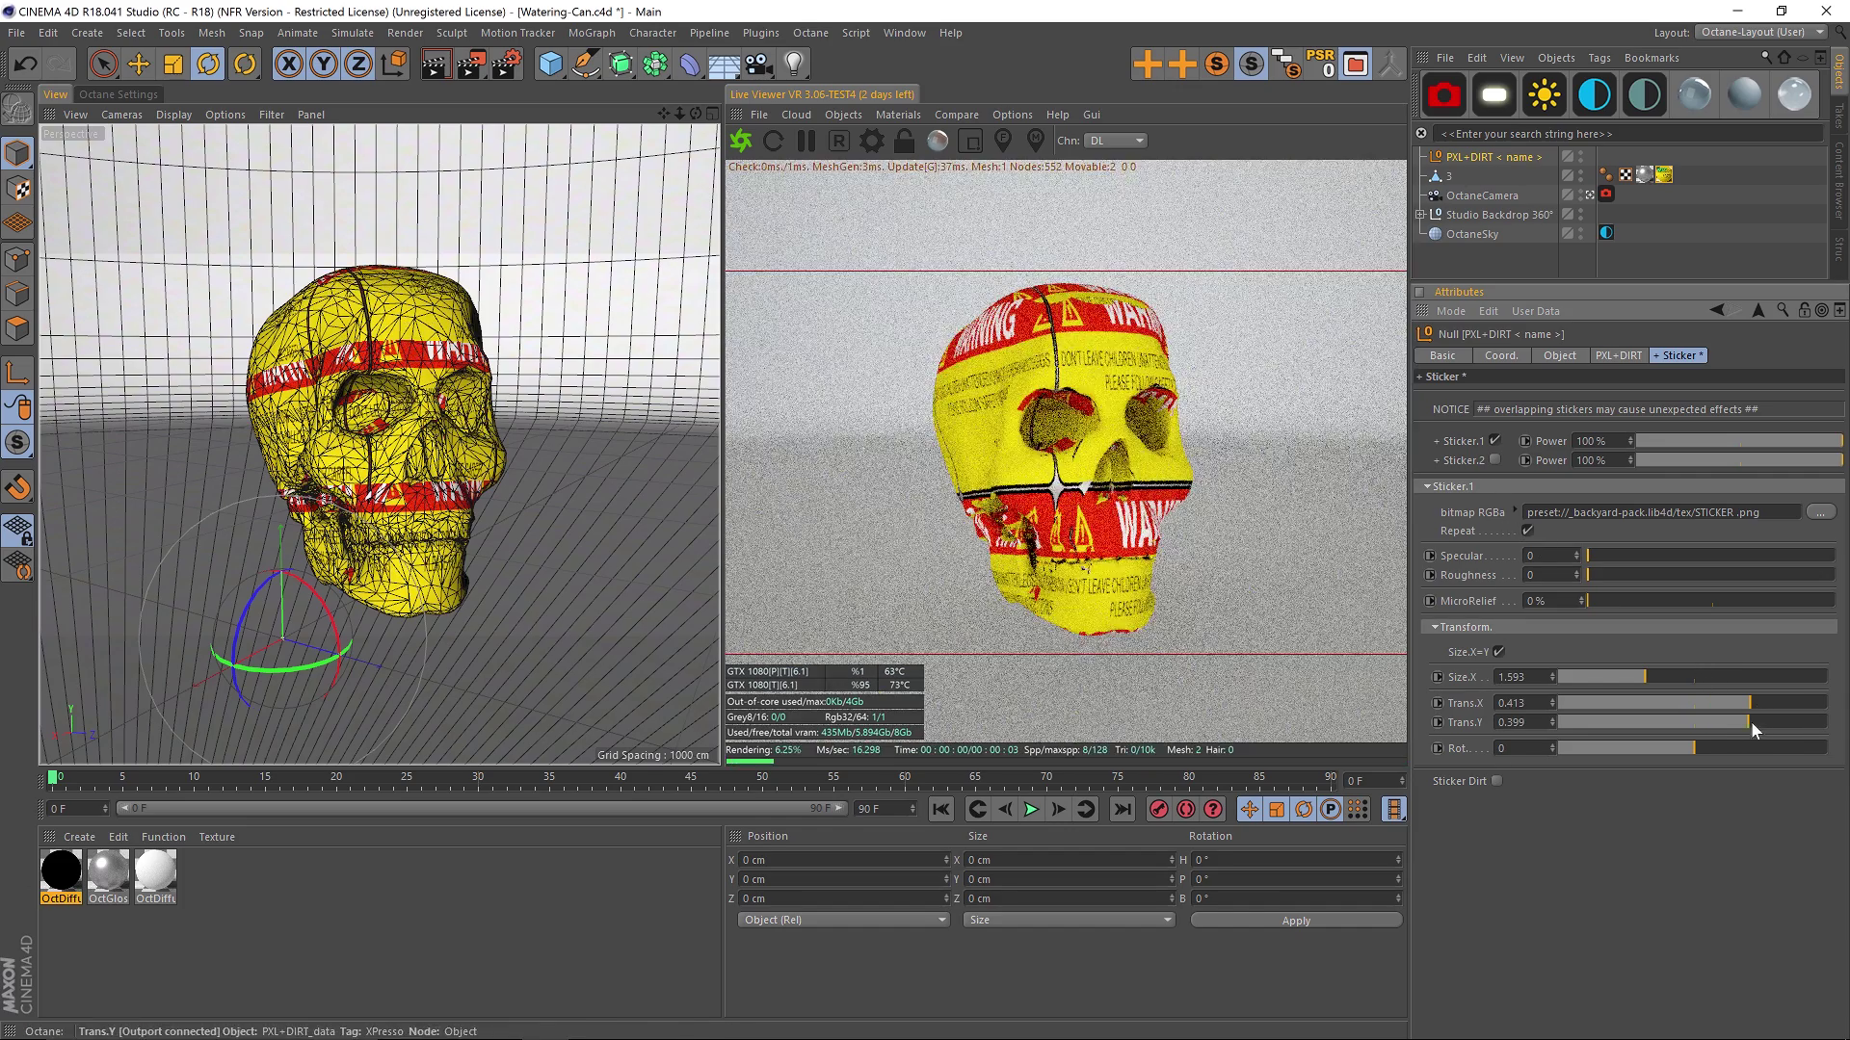
pyautogui.click(1784, 723)
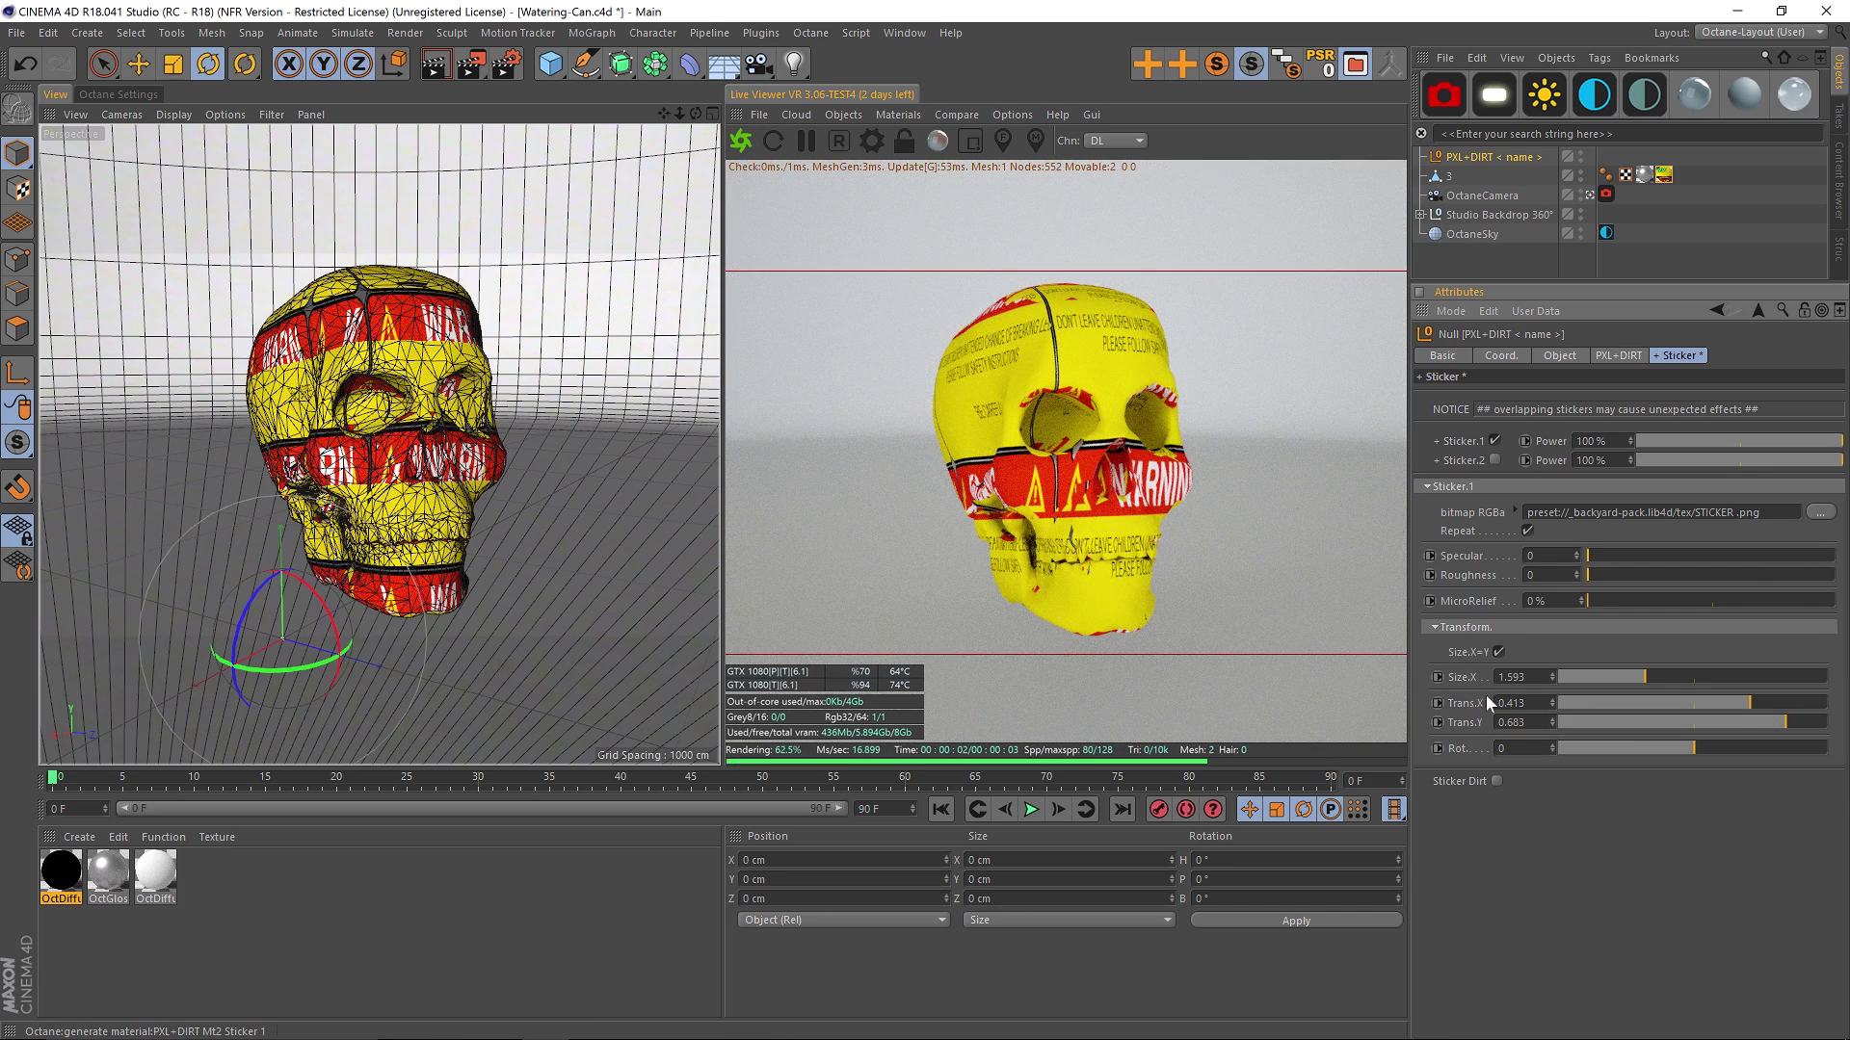
# Step: Add sticker dirt at 28.339% amount with details 10
pyautogui.click(1496, 781)
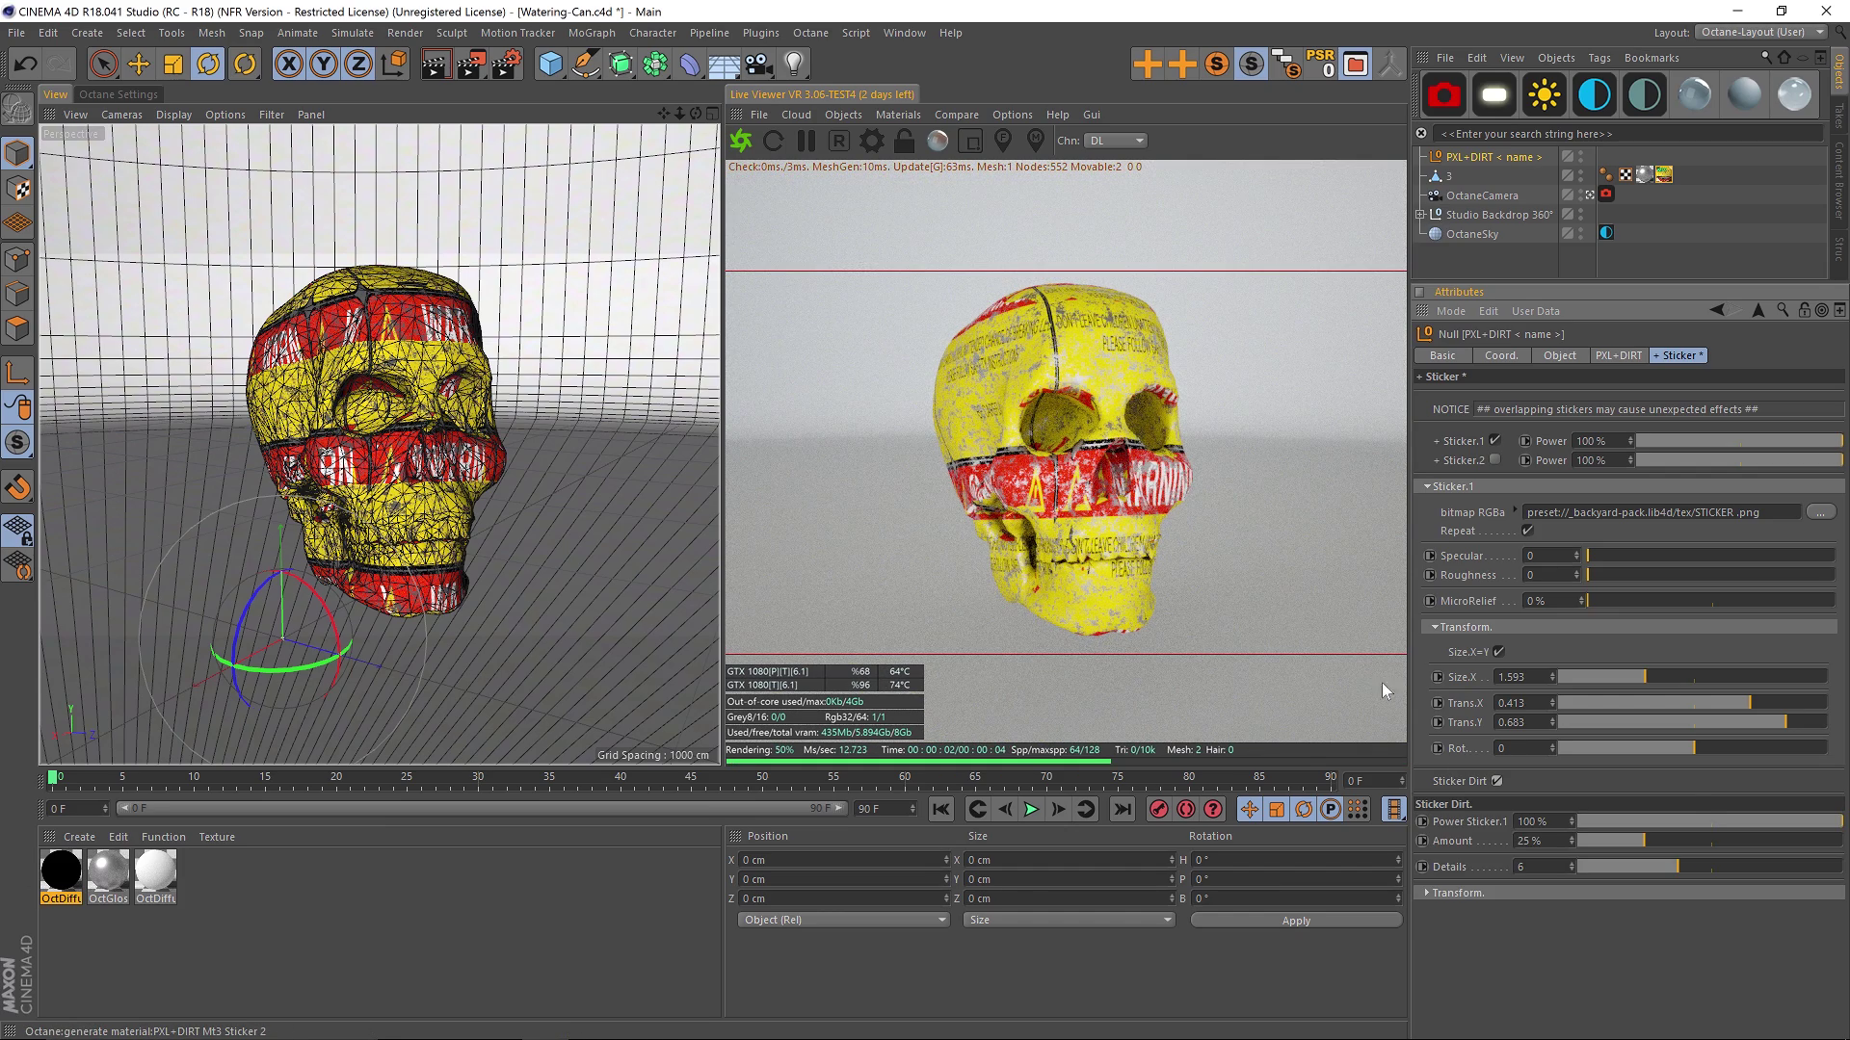
pyautogui.click(1734, 842)
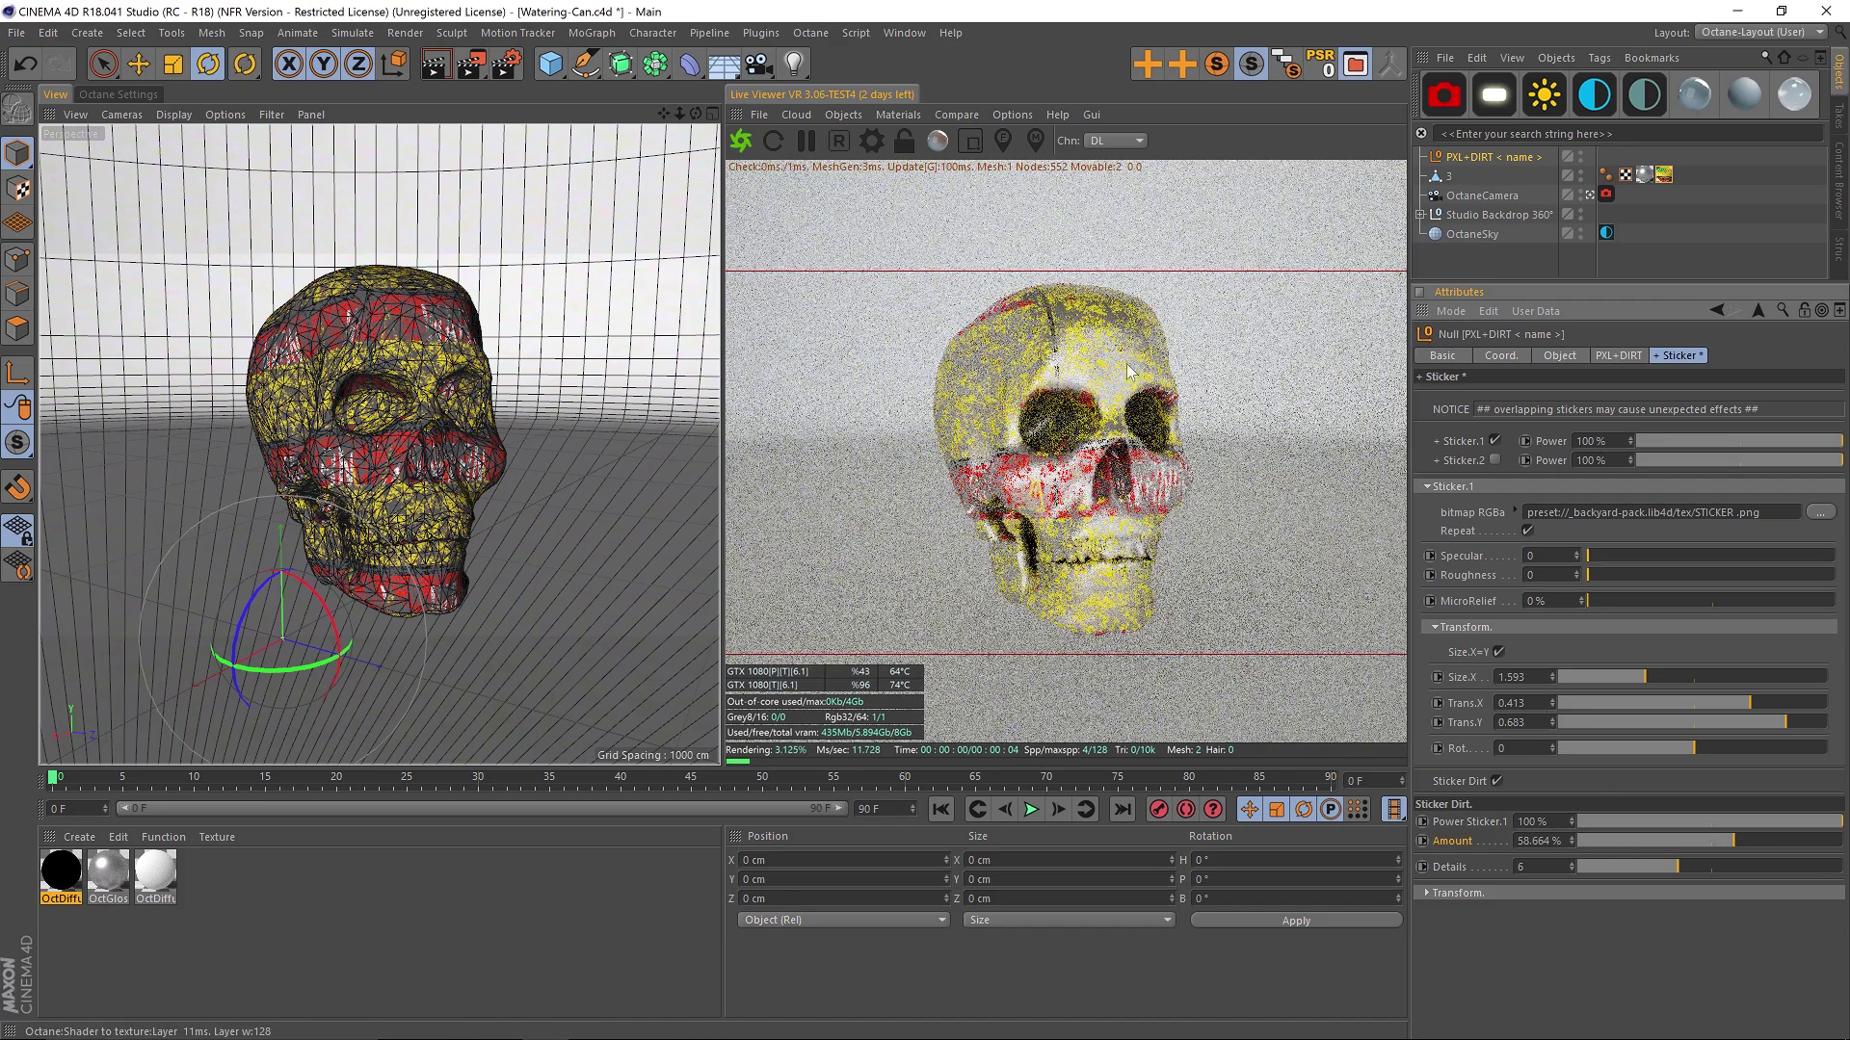
pyautogui.click(1739, 866)
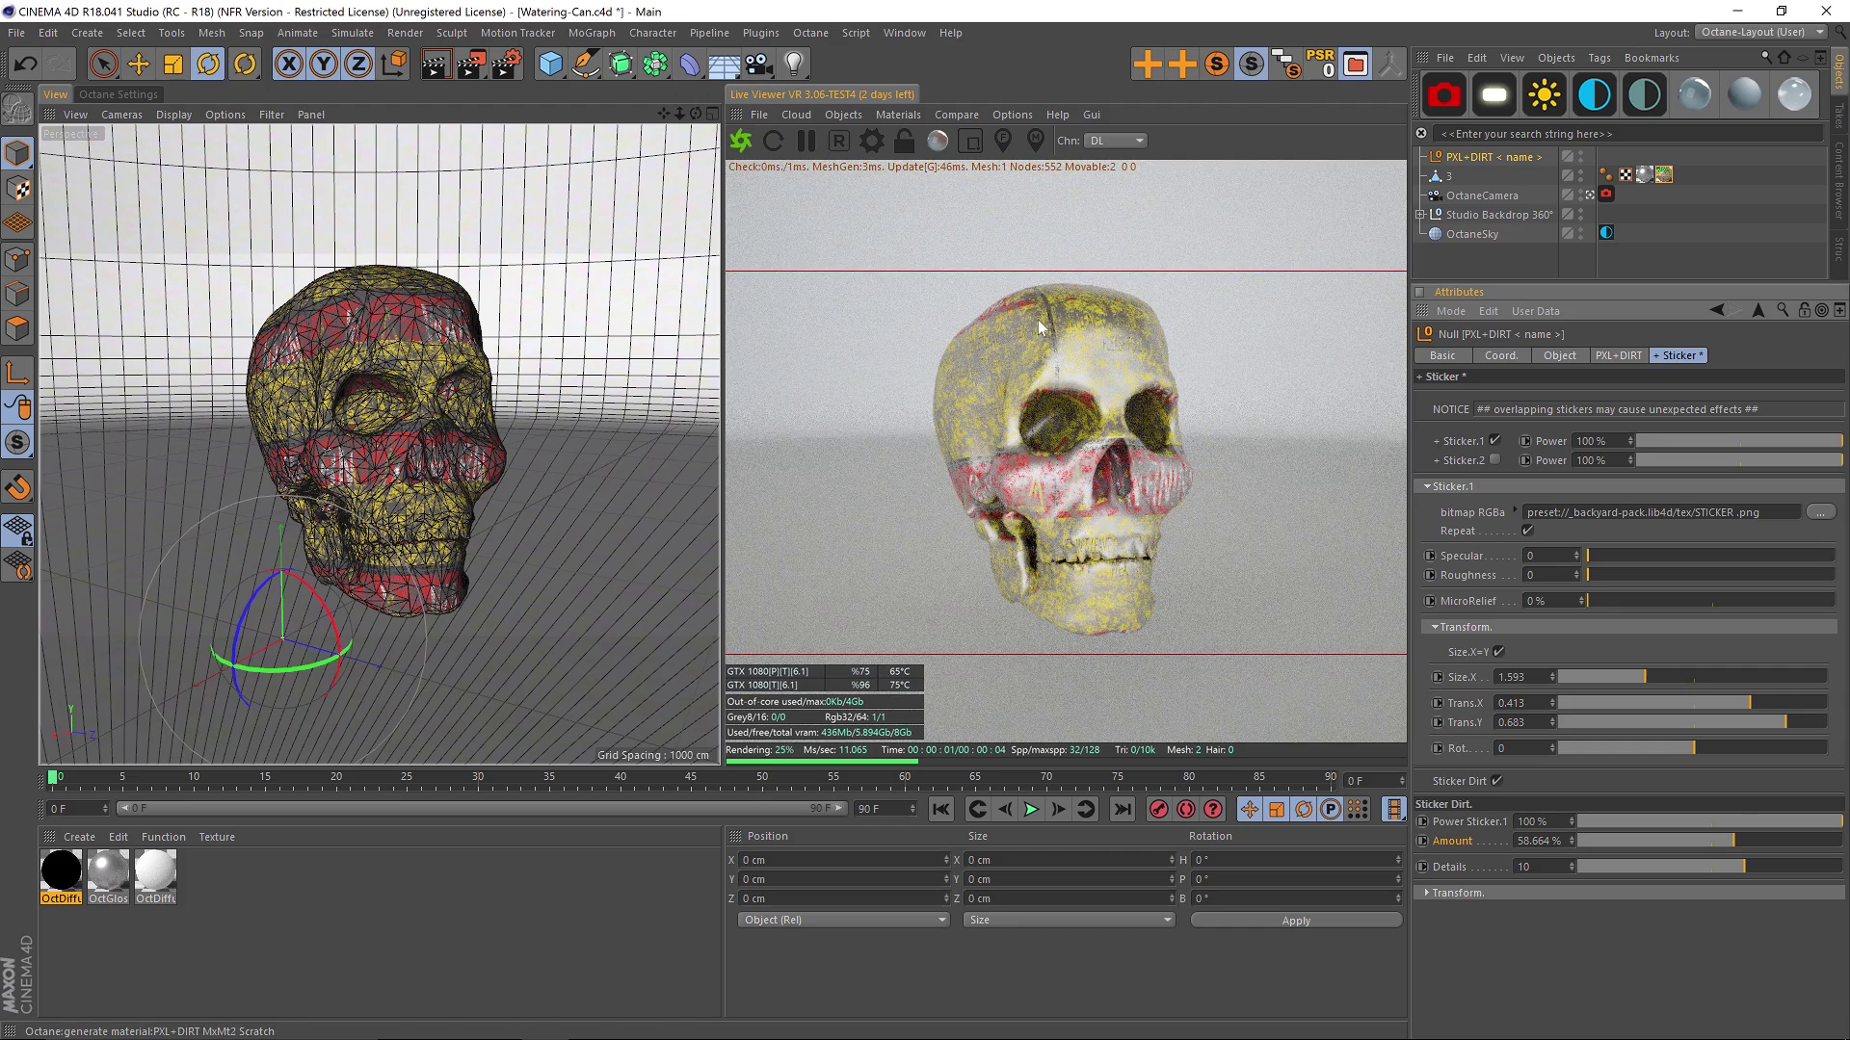
pyautogui.click(1653, 840)
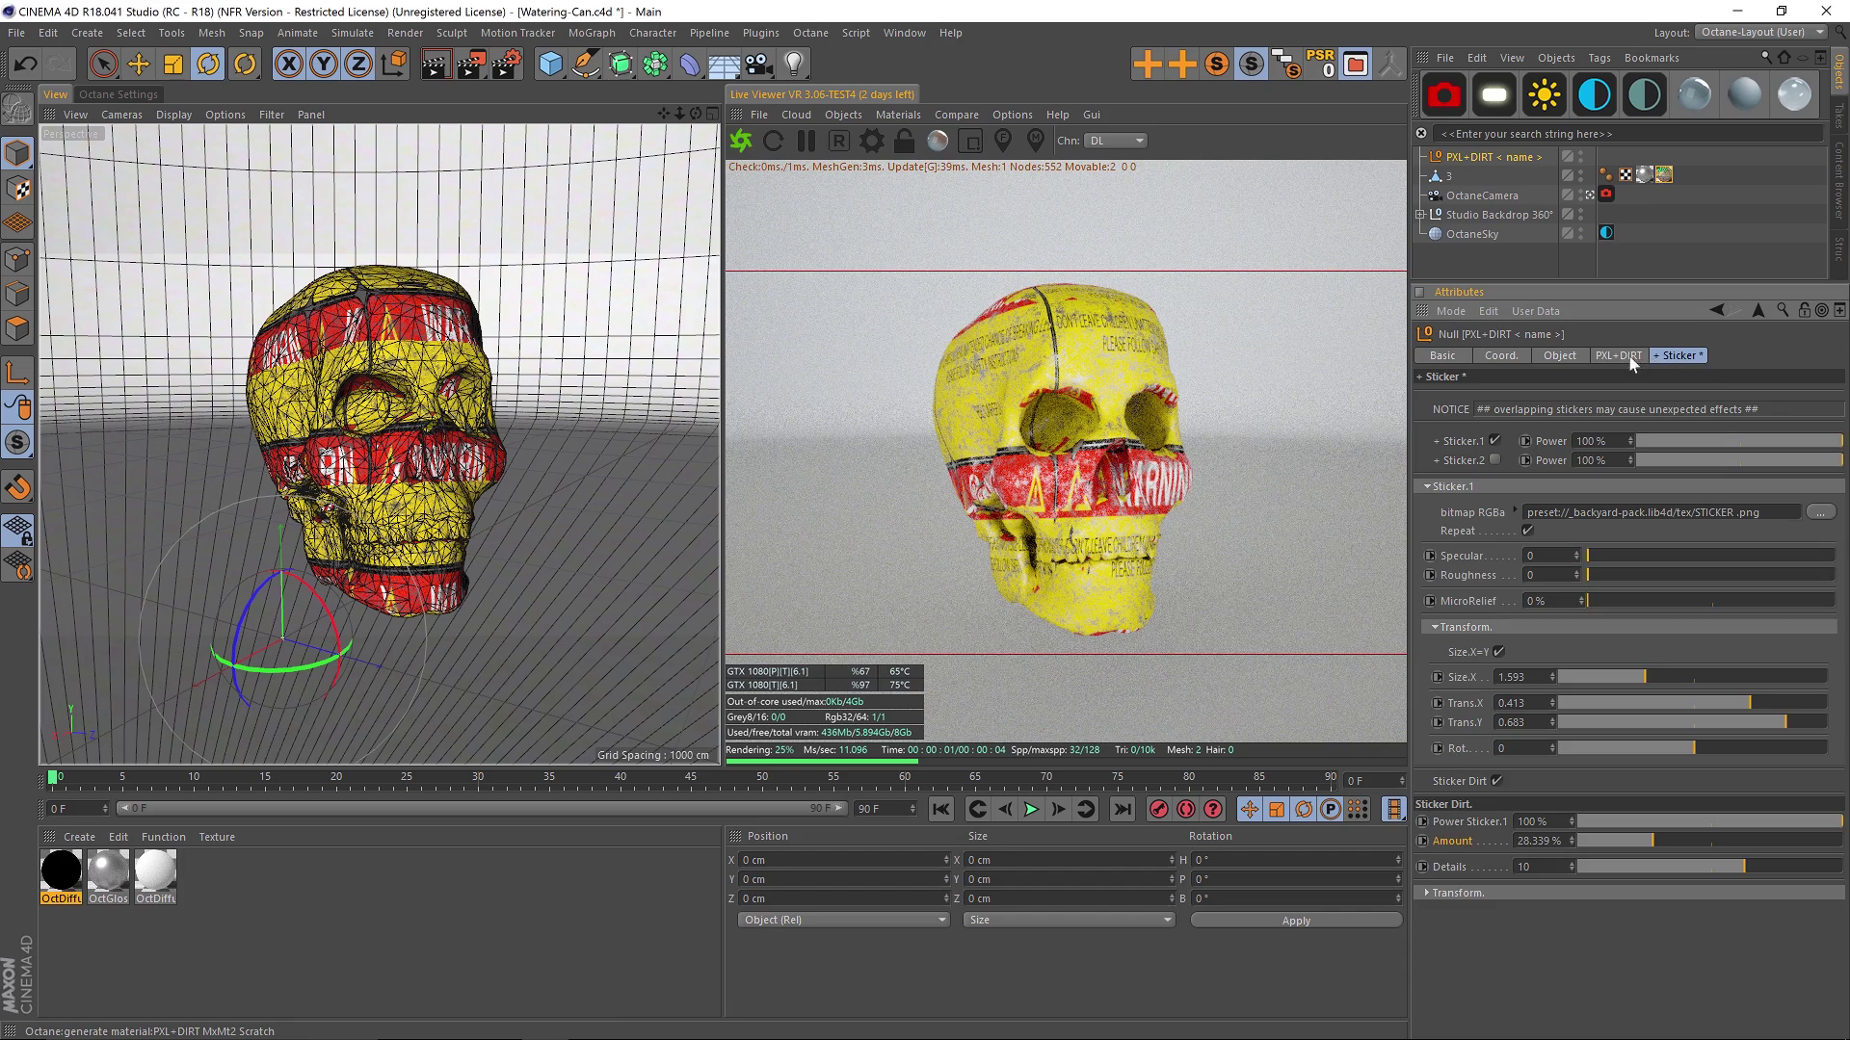
pyautogui.click(1618, 355)
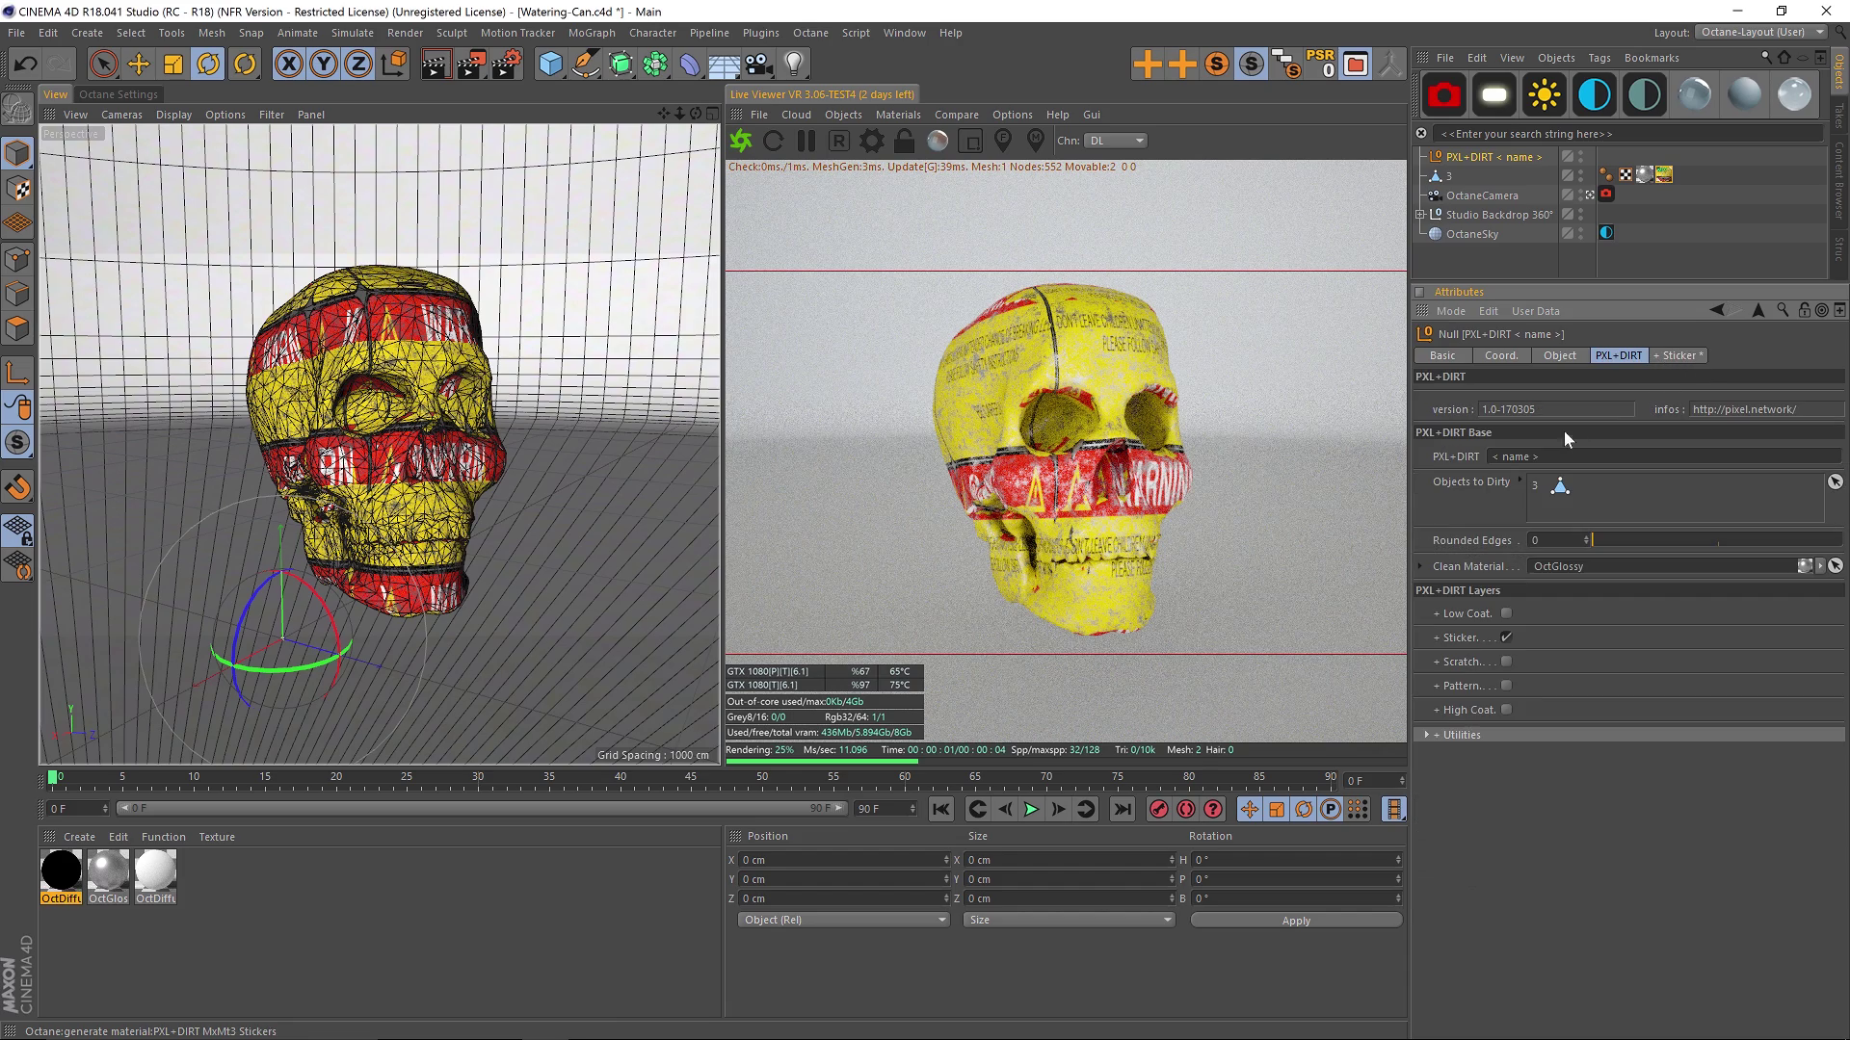
# Step: Switch from the Sticker layer to the Pattern layer and show its settings
pyautogui.click(1505, 636)
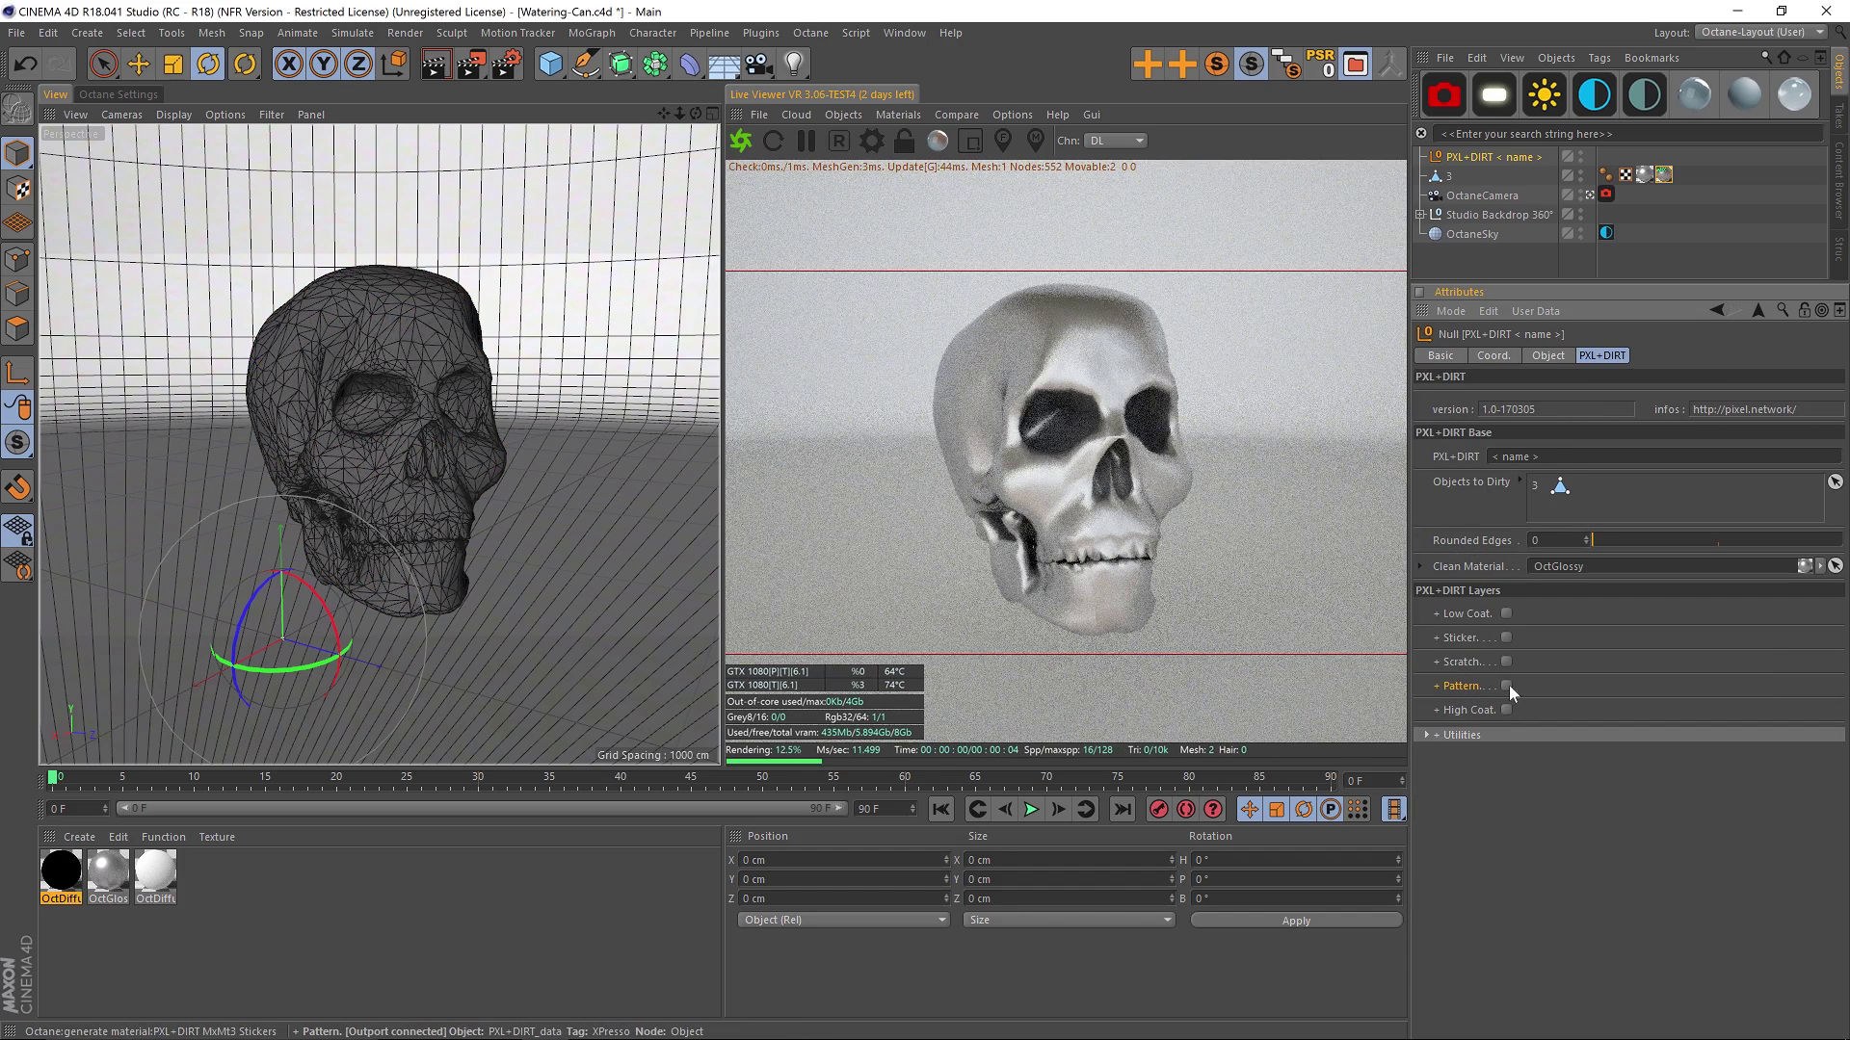
pyautogui.click(1506, 685)
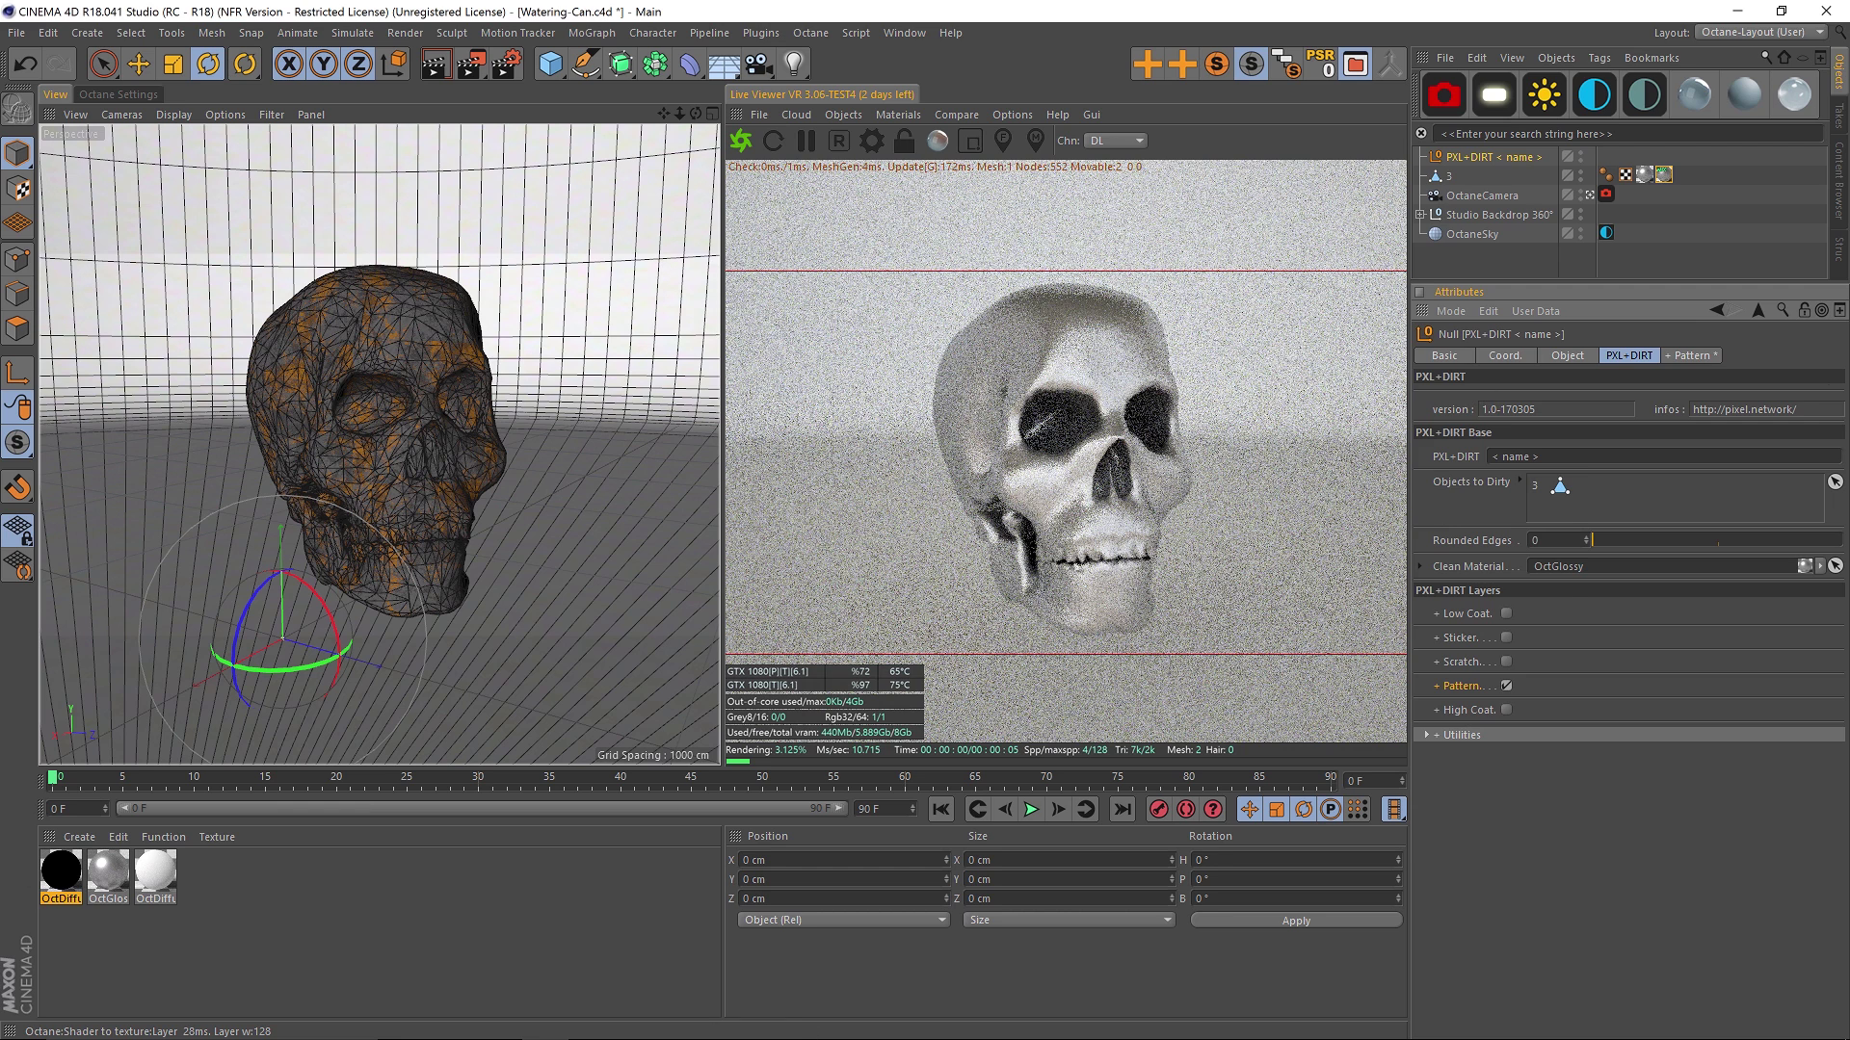
pyautogui.click(1461, 685)
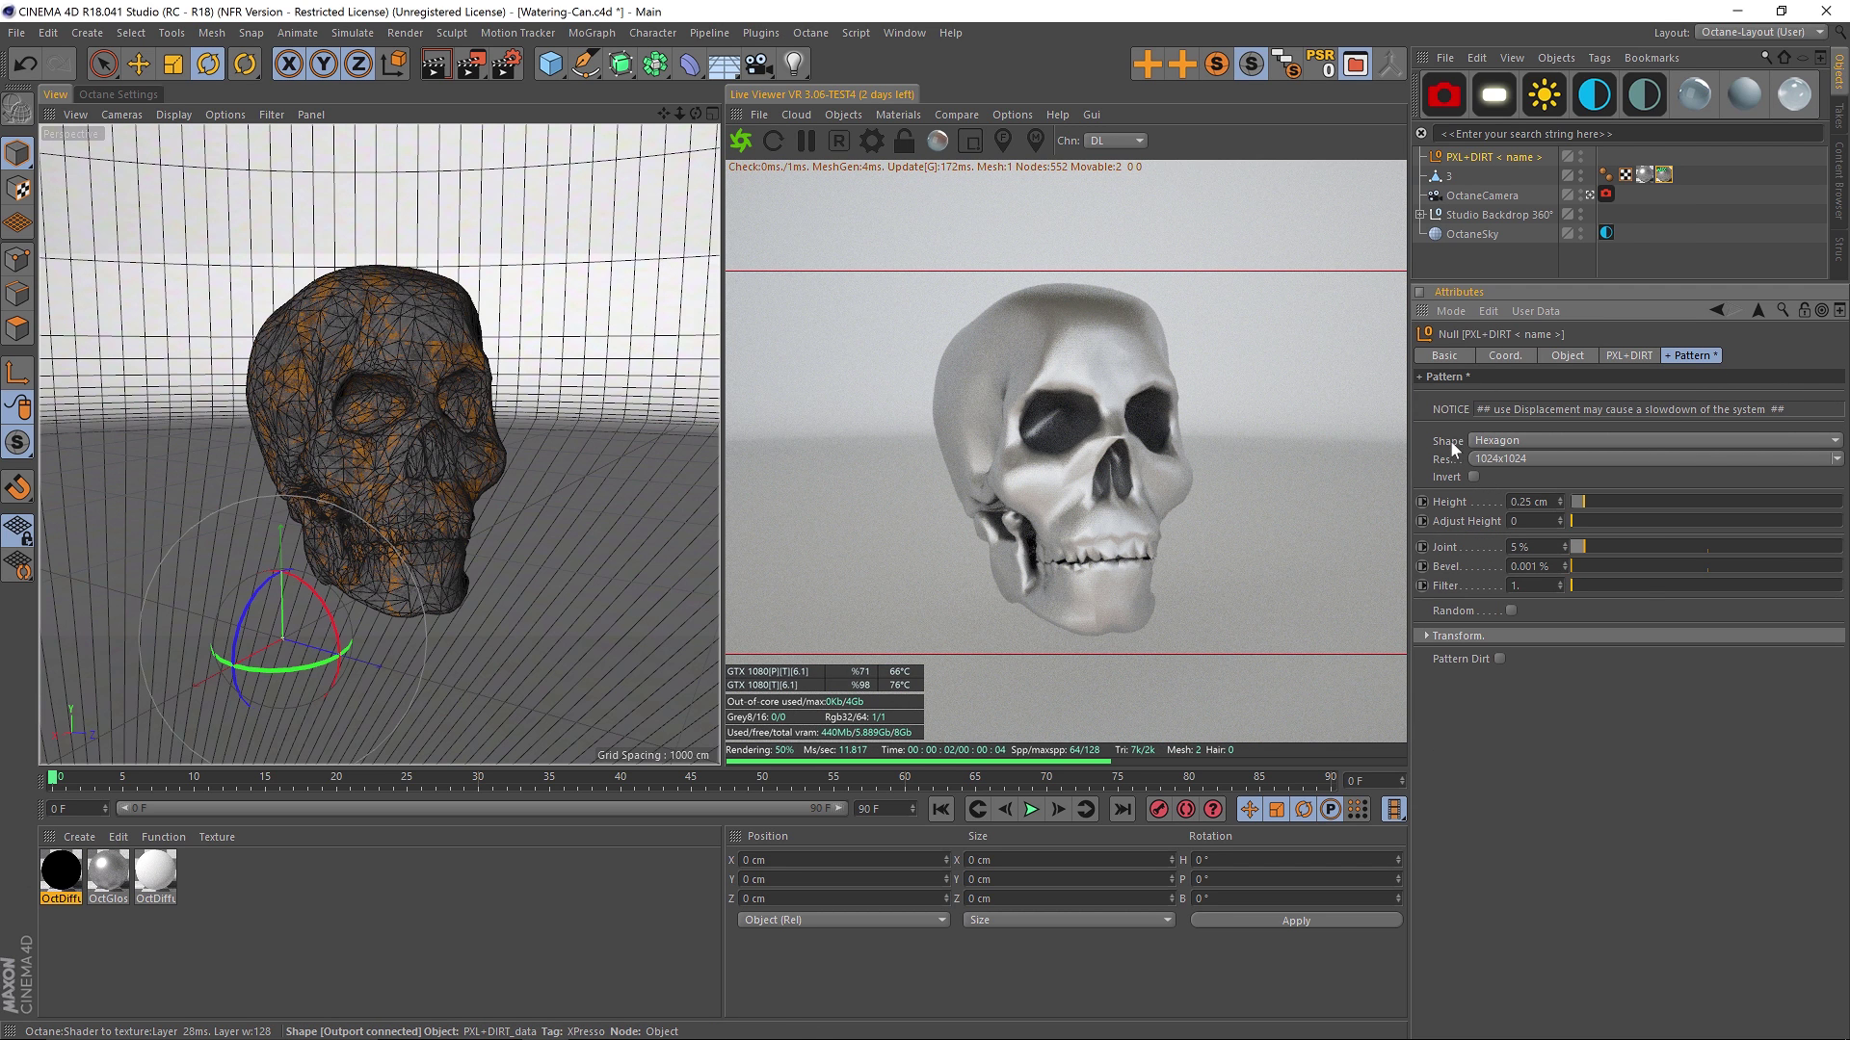
# Step: Keep the Hexagon shape at 1024x1024 and raise the pattern height to 0.806 cm
pyautogui.click(1565, 441)
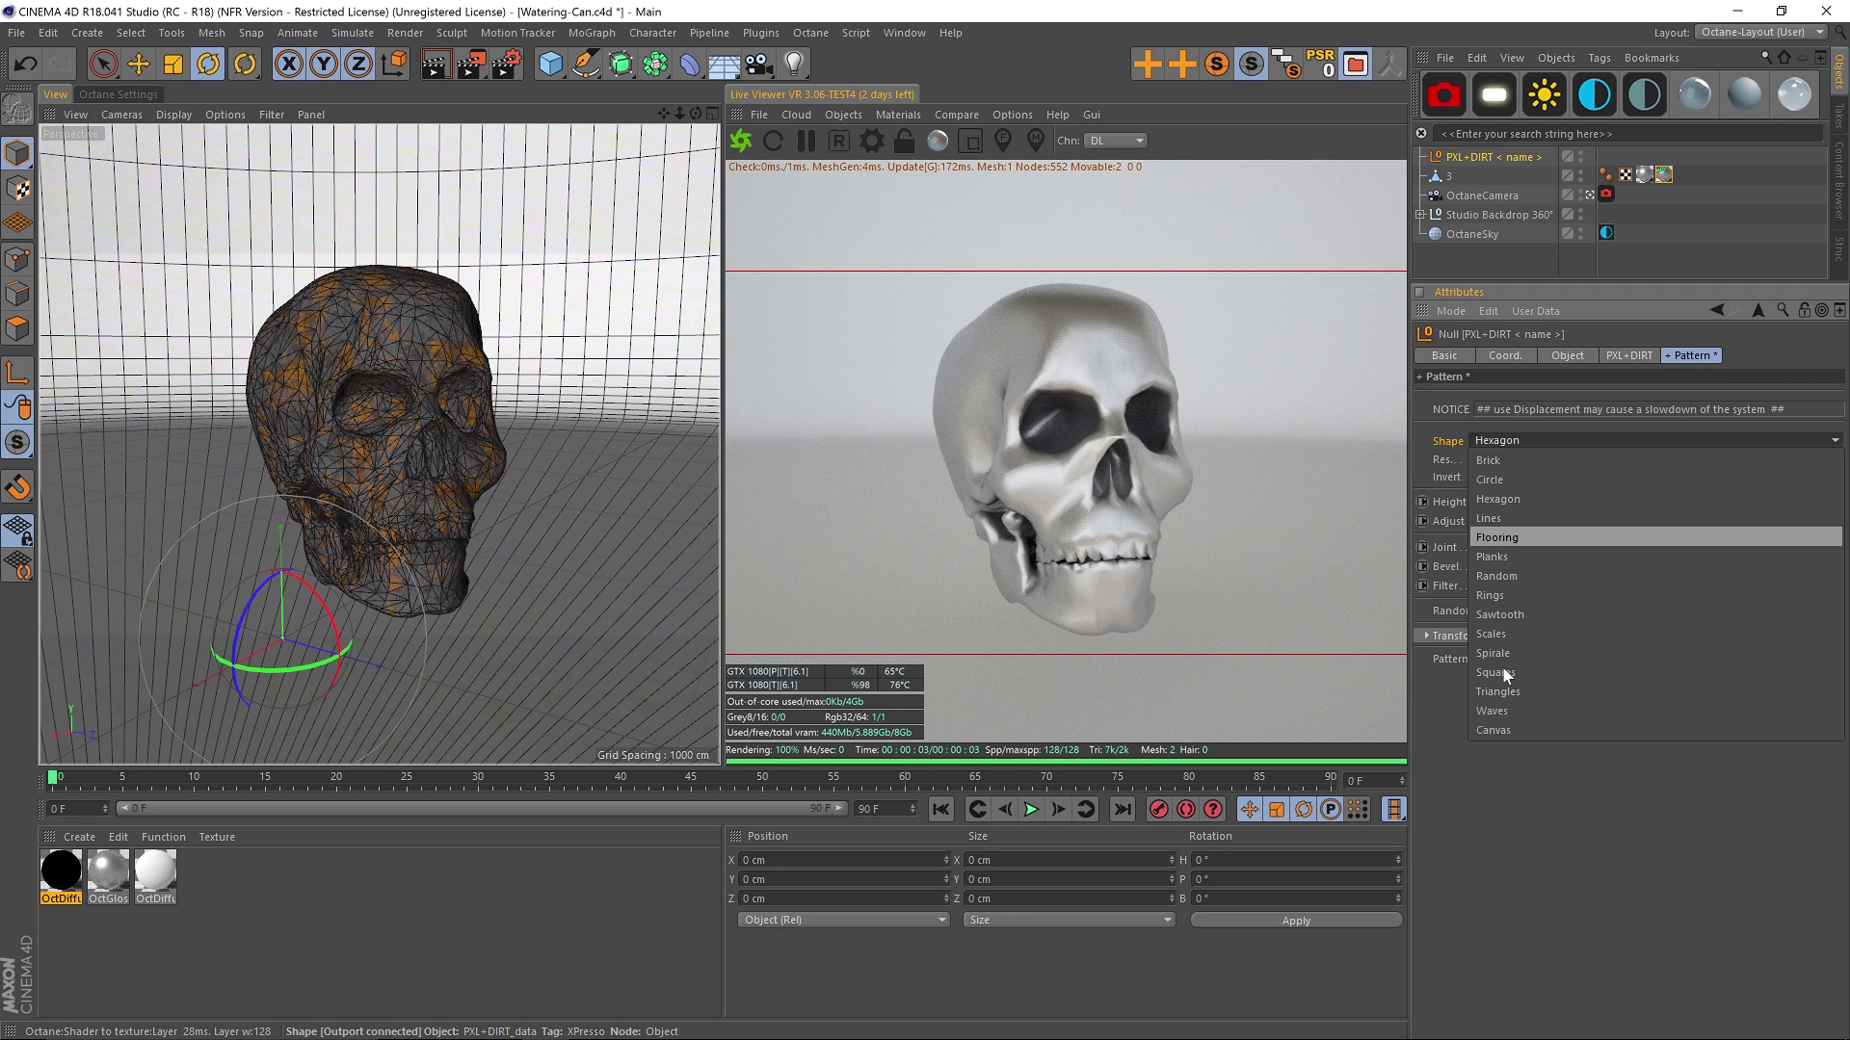
pyautogui.click(1498, 499)
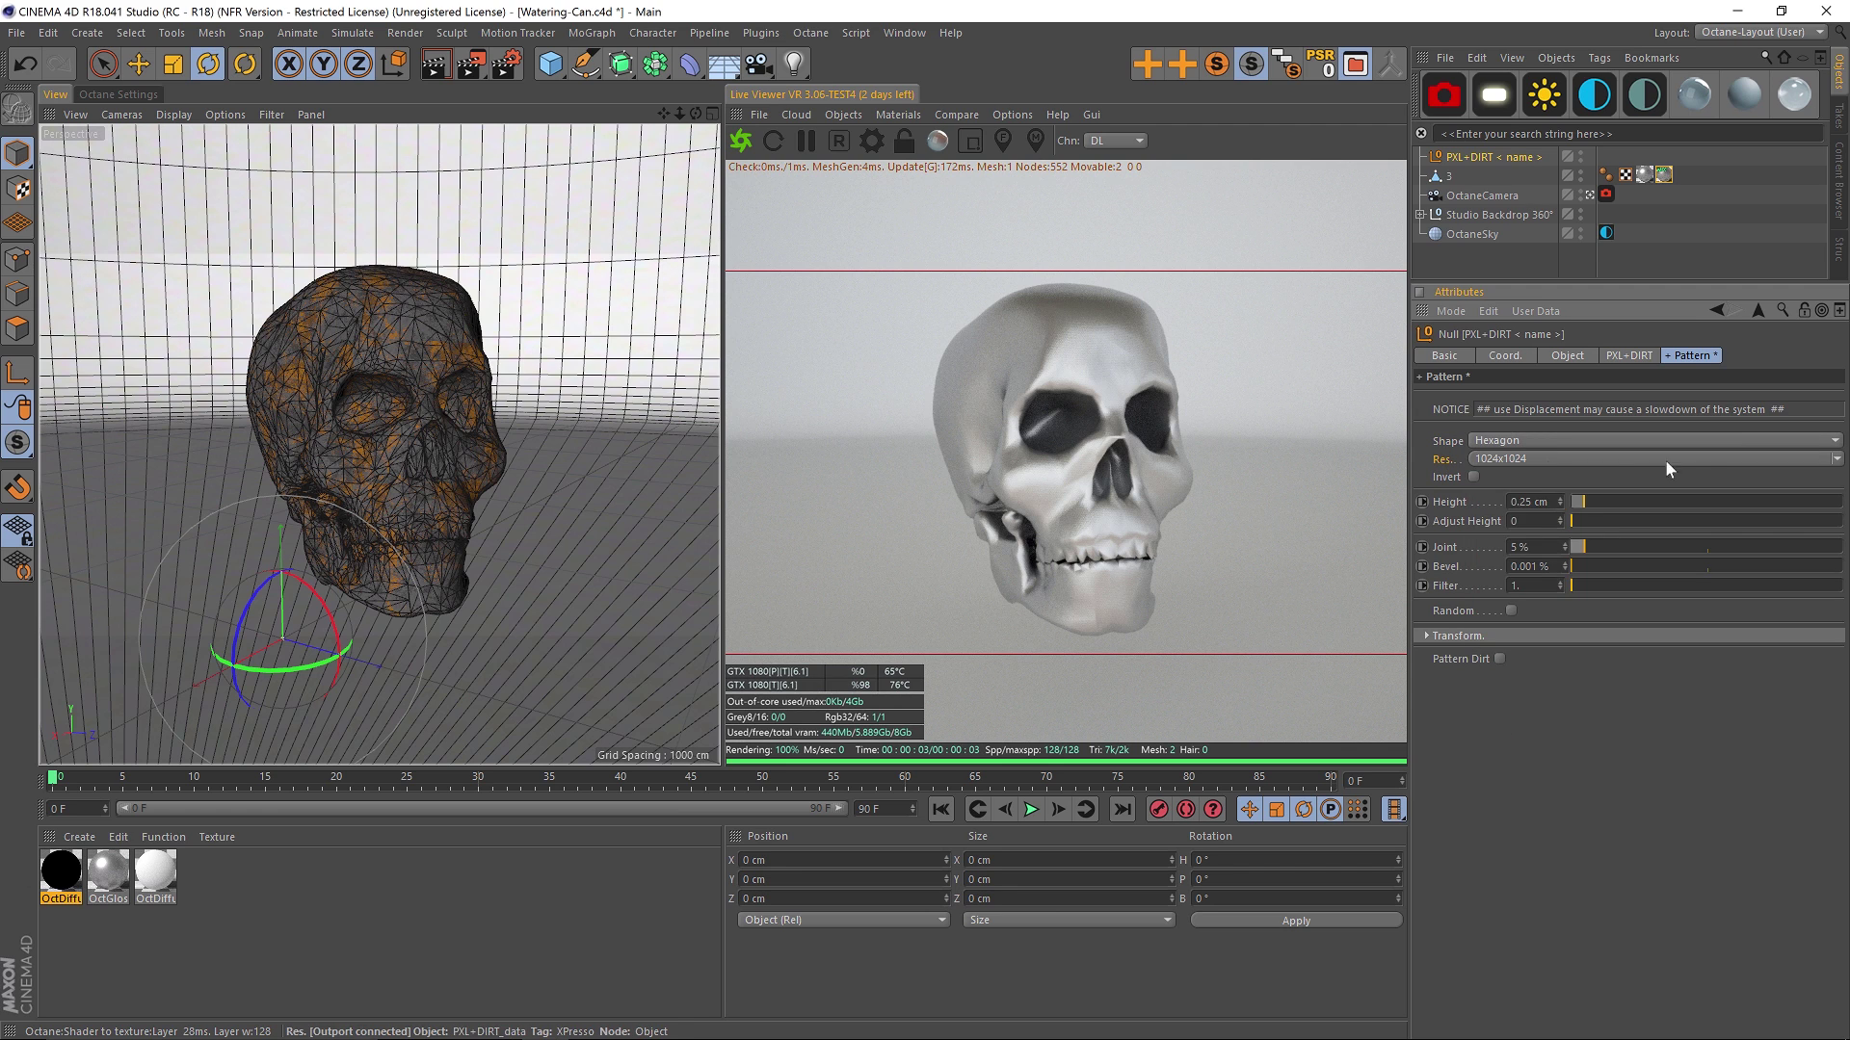
pyautogui.click(1837, 460)
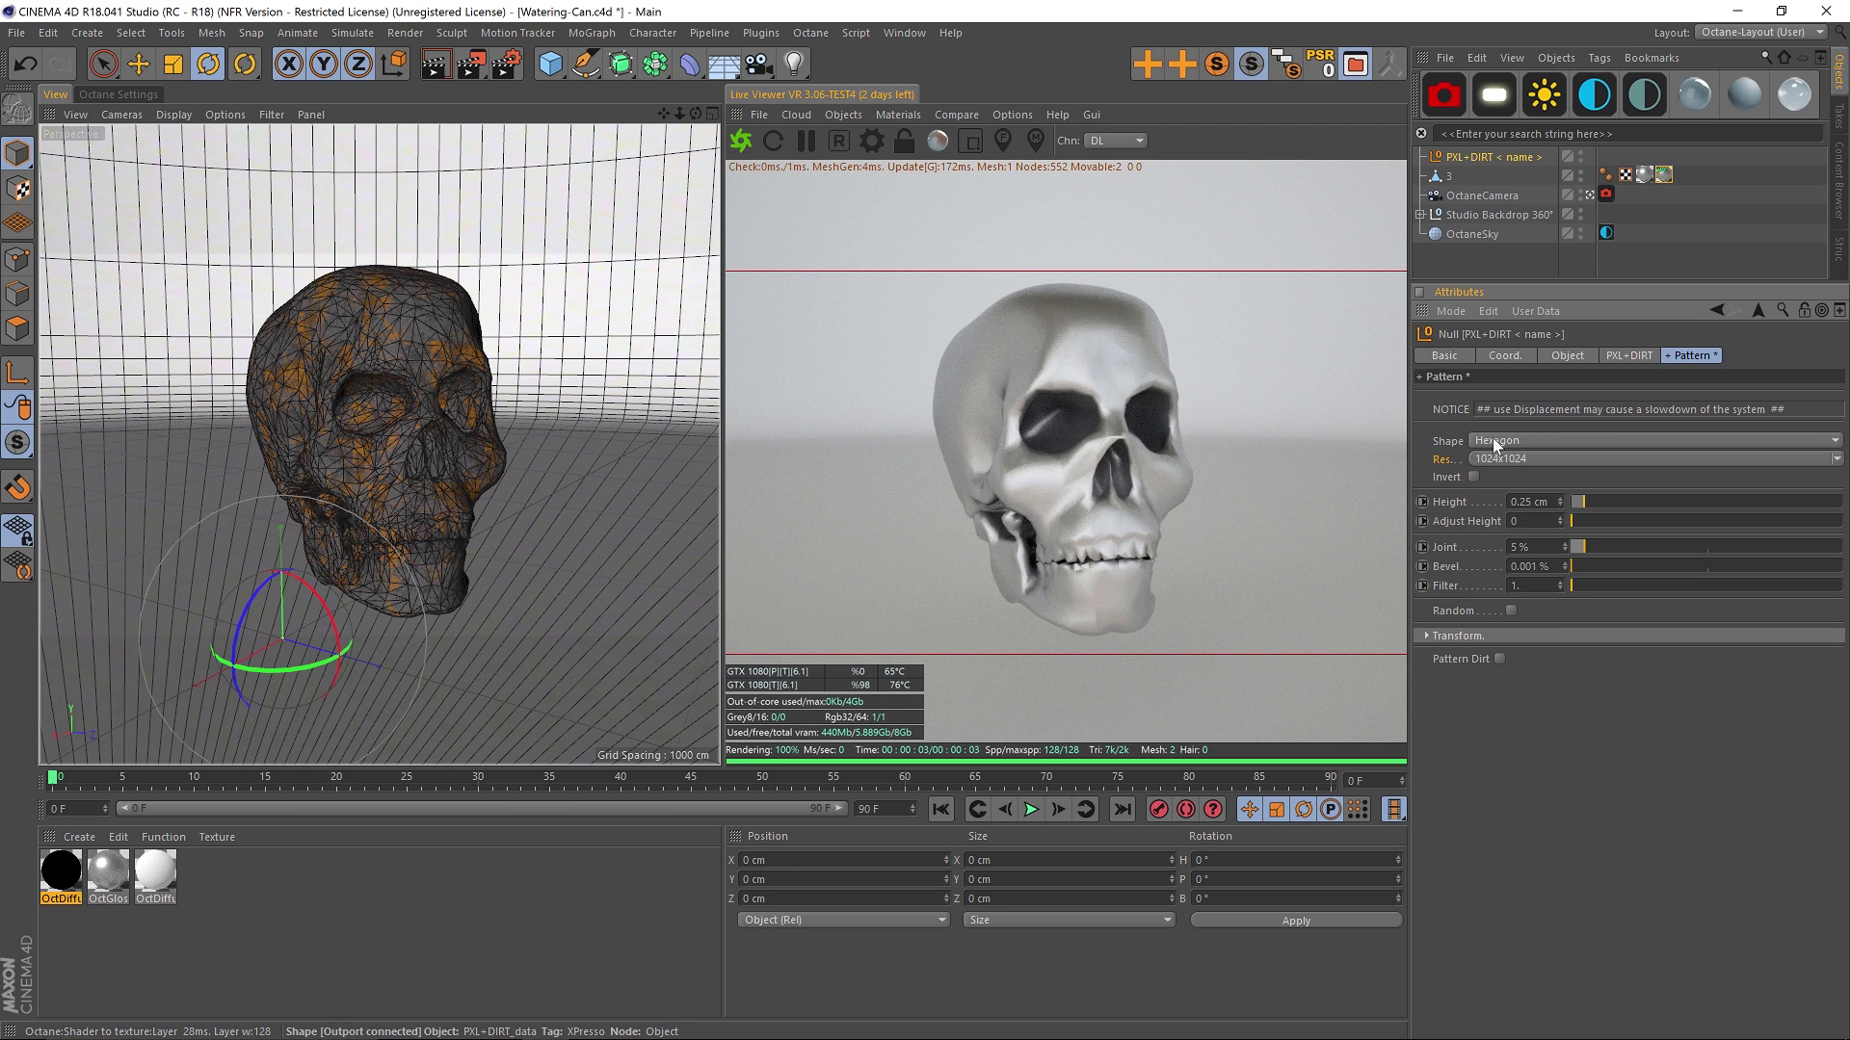
pyautogui.click(1513, 458)
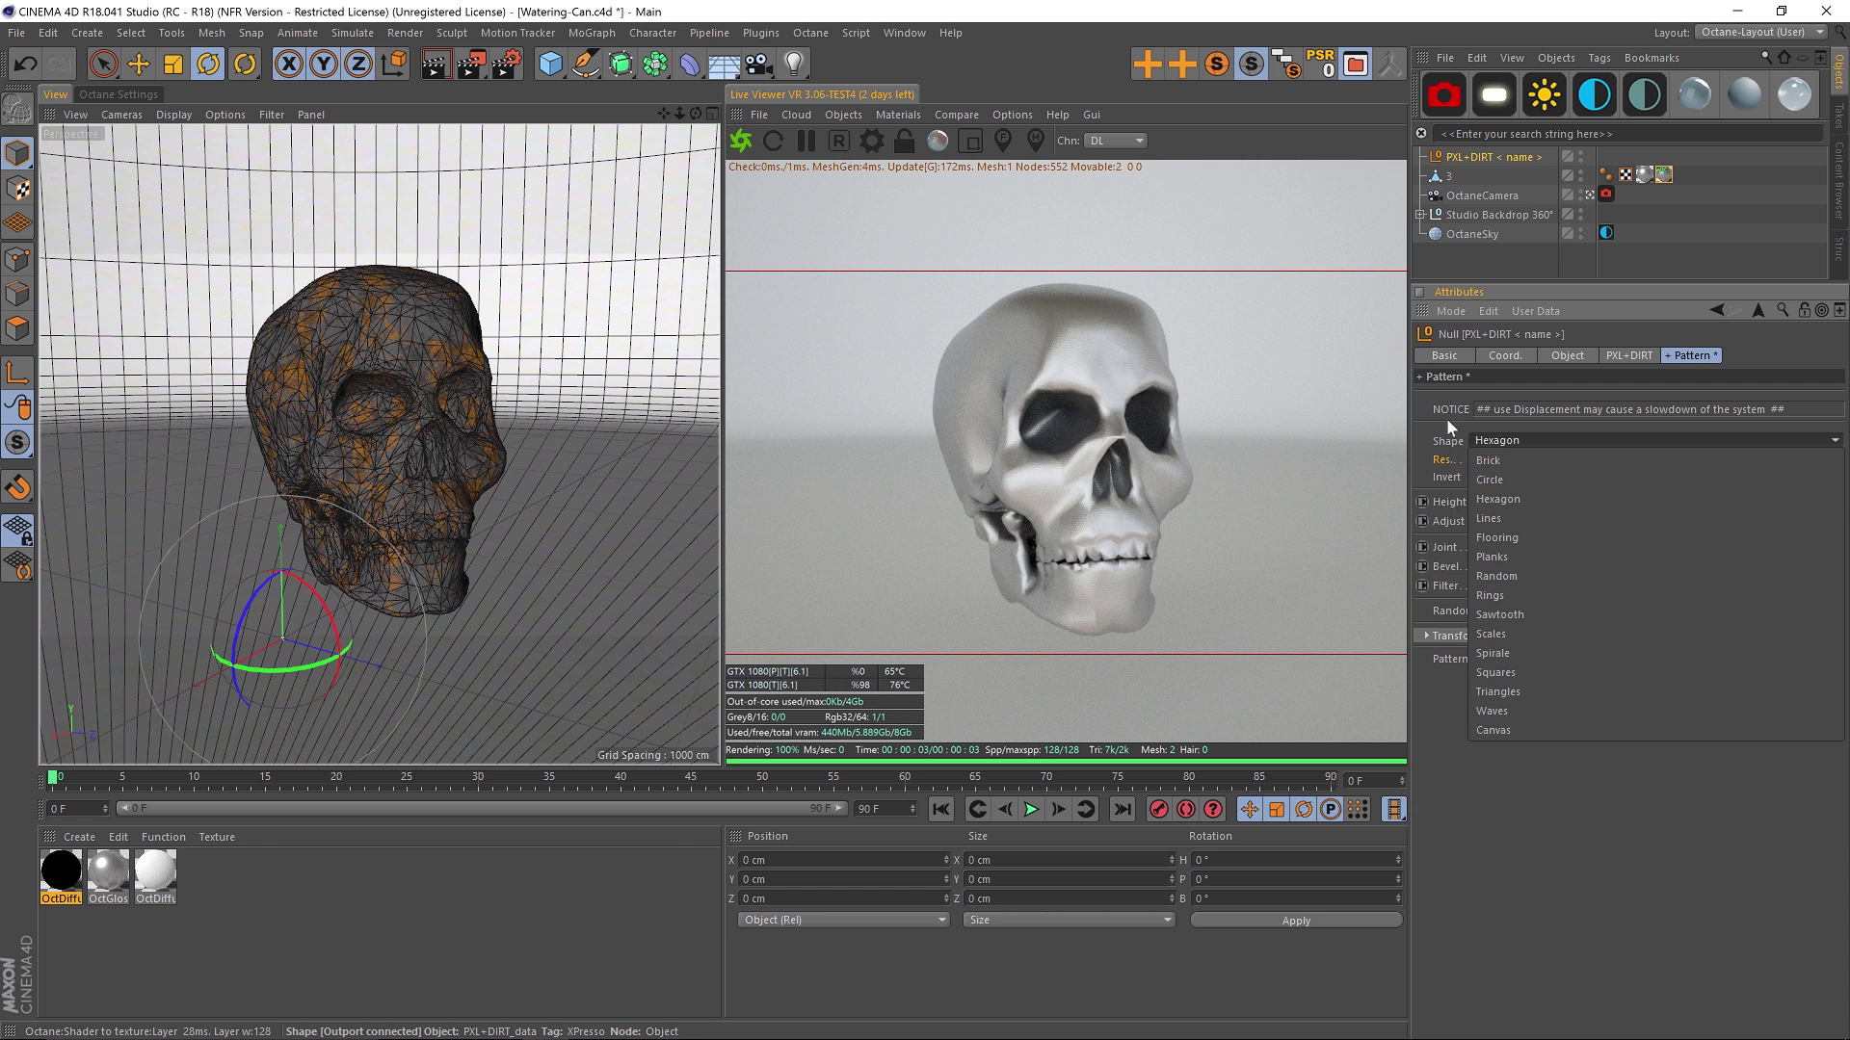
pyautogui.click(1510, 457)
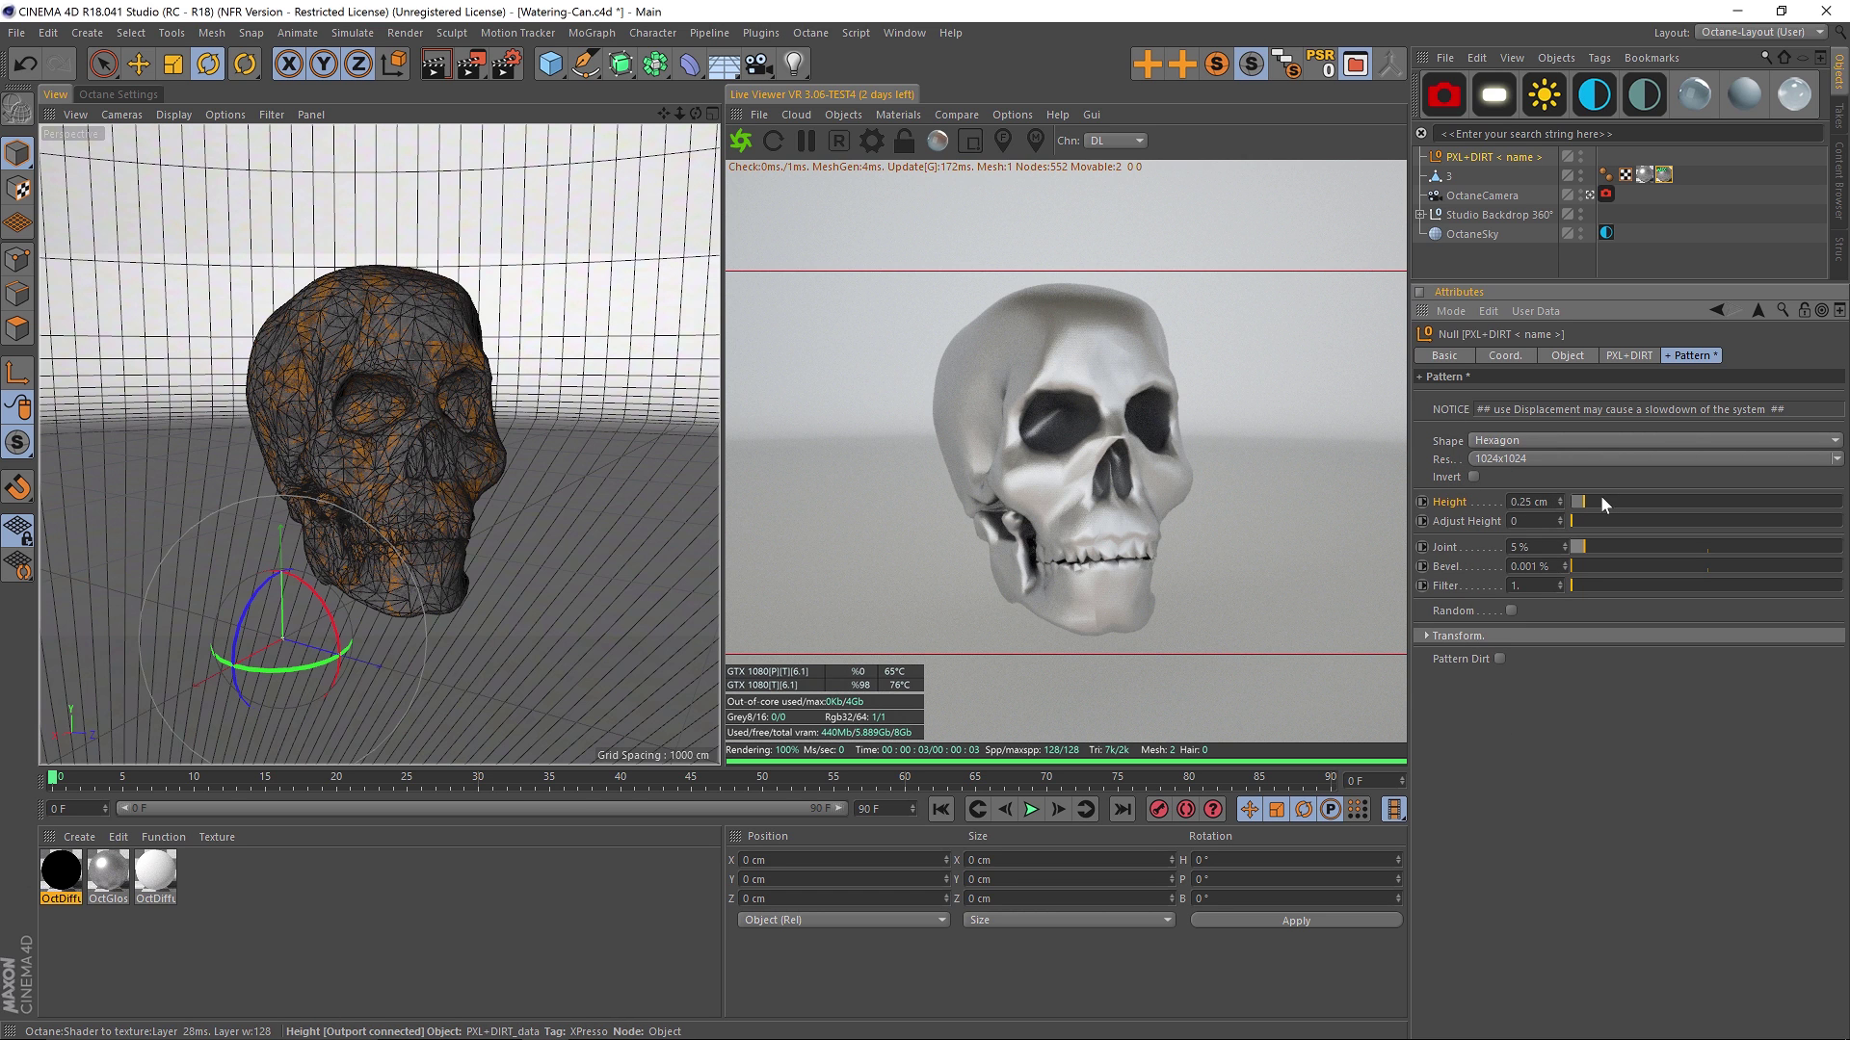
pyautogui.moveTo(1601, 501); pyautogui.dragTo(1613, 501)
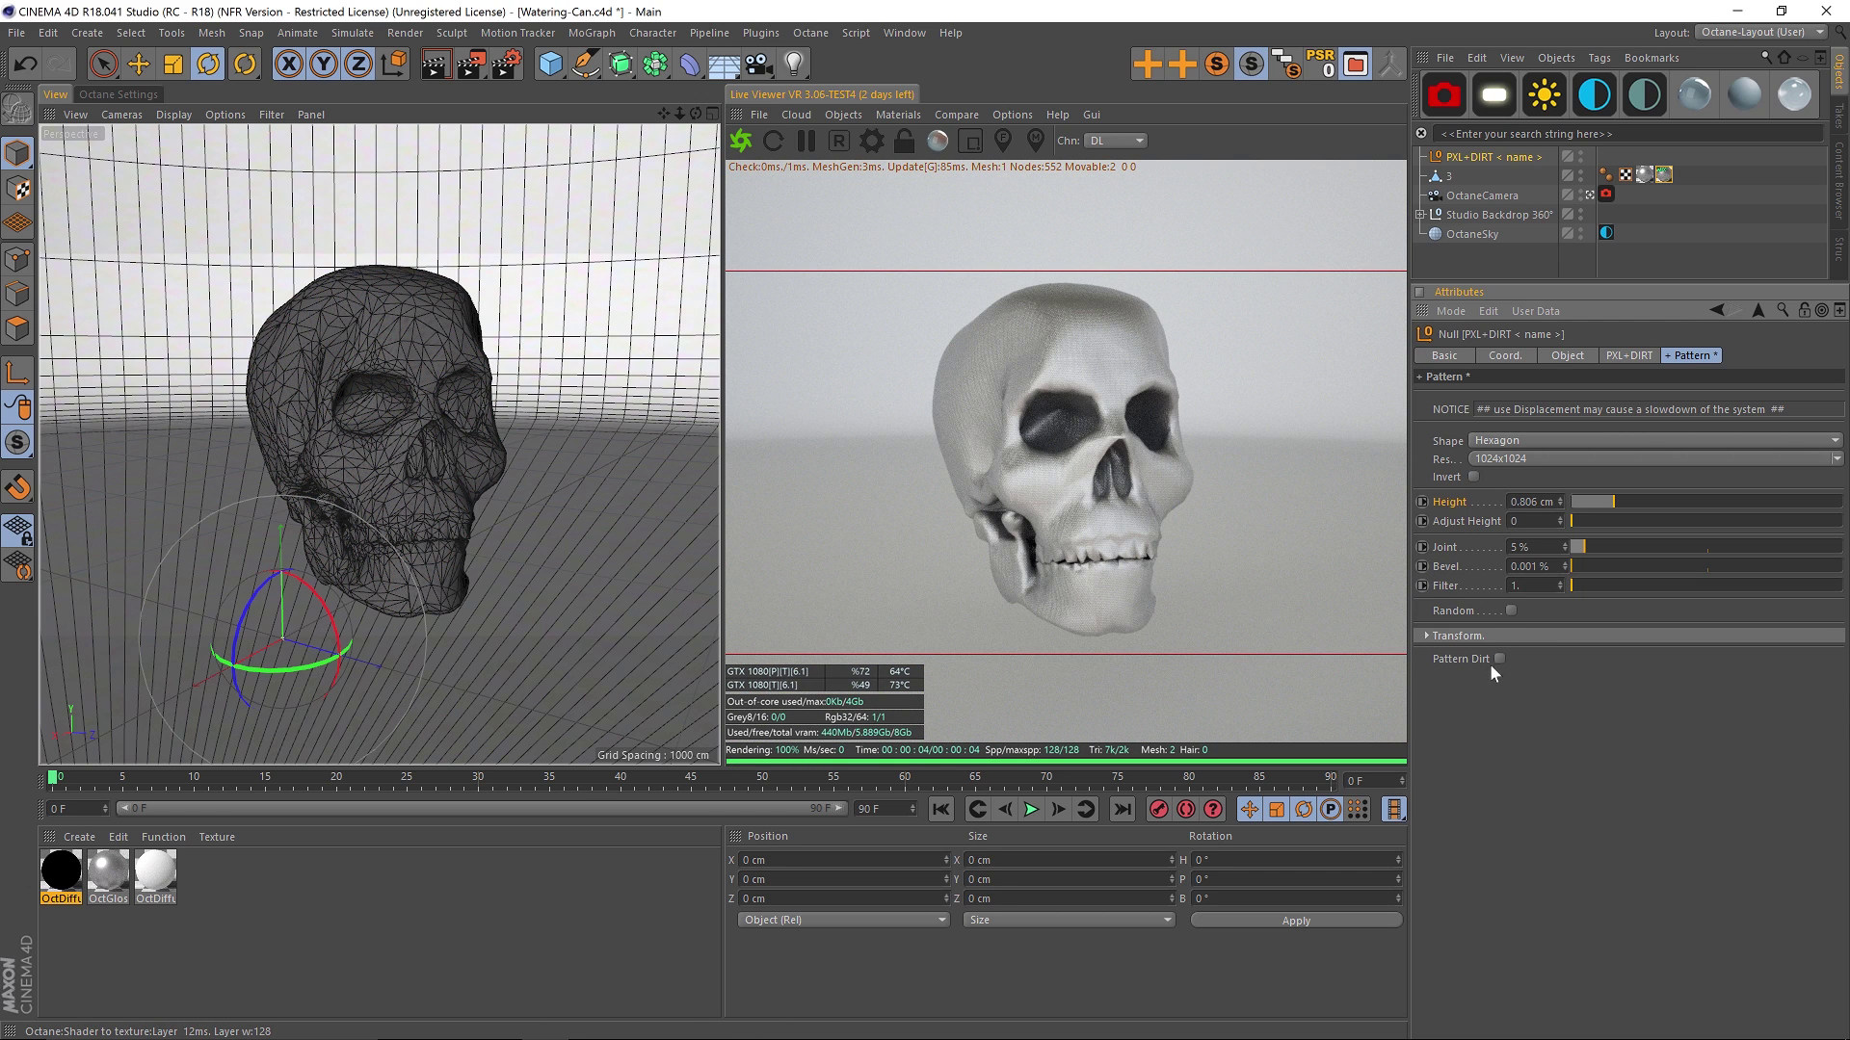
# Step: Give the pattern layer a Circle shape at 29.281% size and enable Pattern Dirt
pyautogui.click(1427, 636)
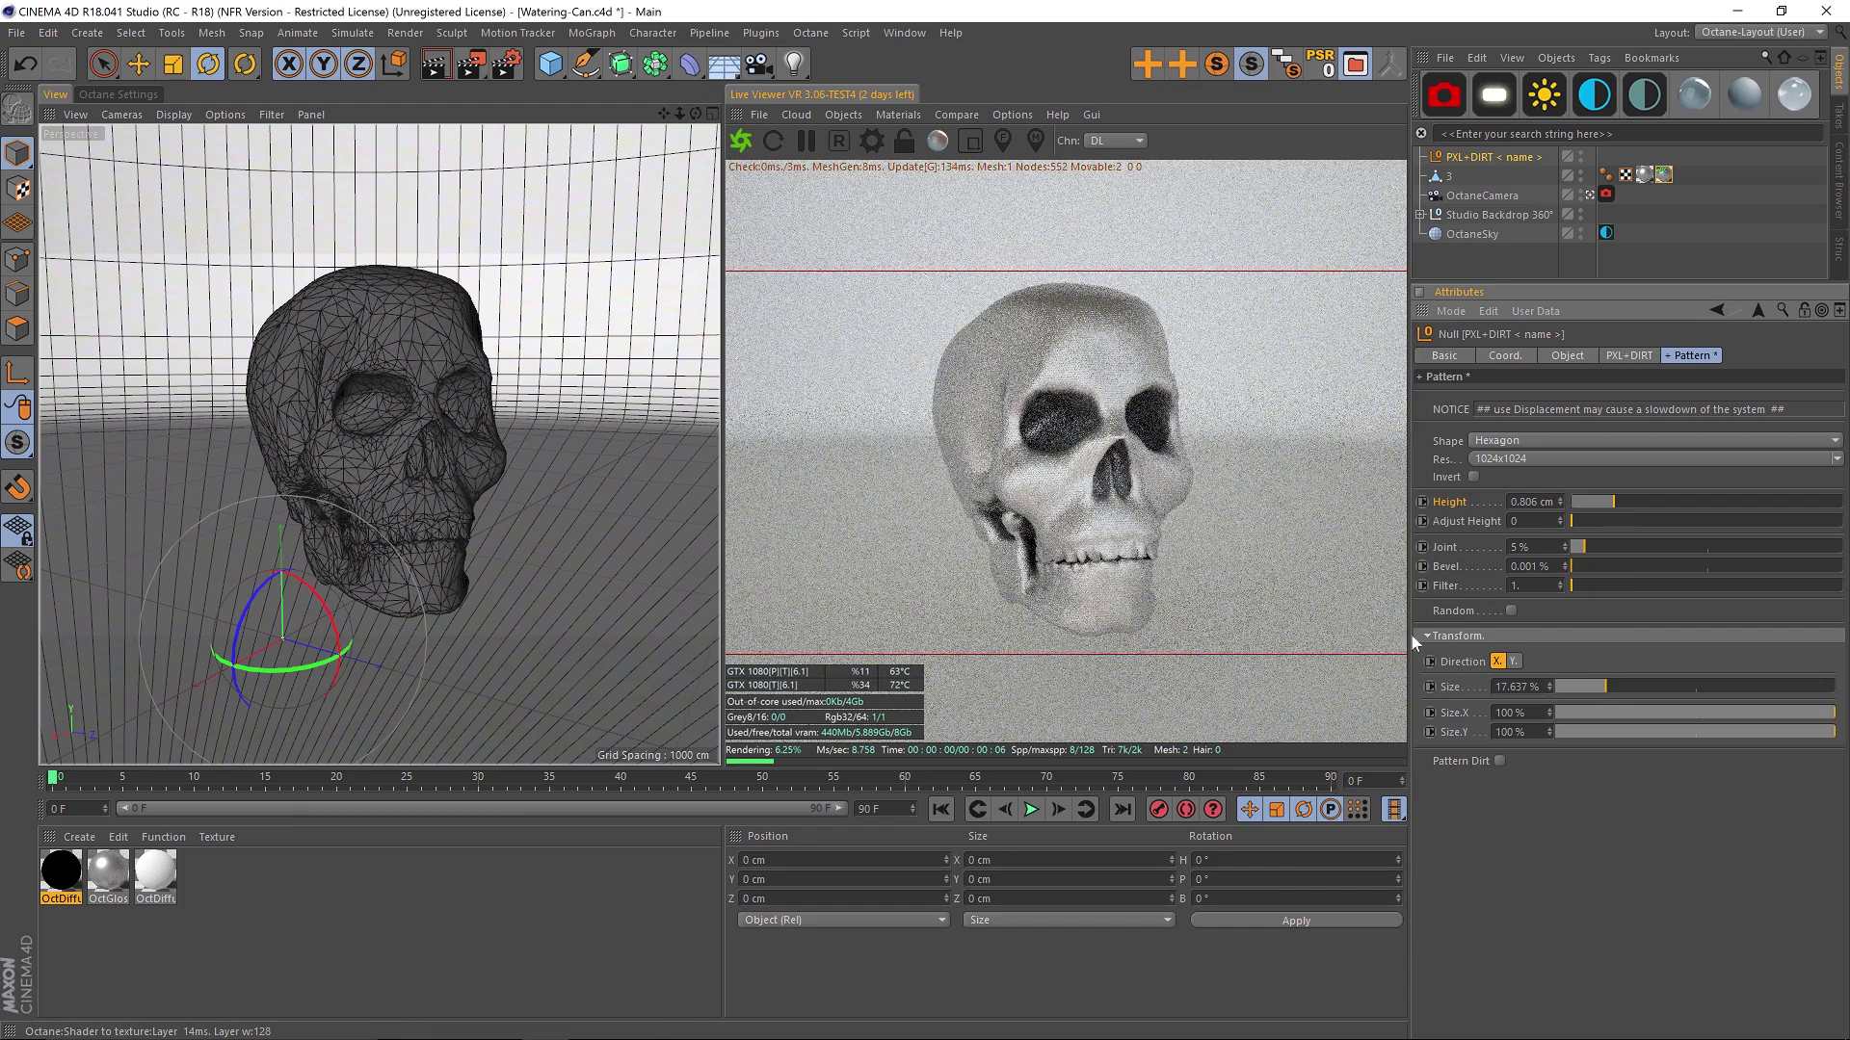
pyautogui.click(1637, 686)
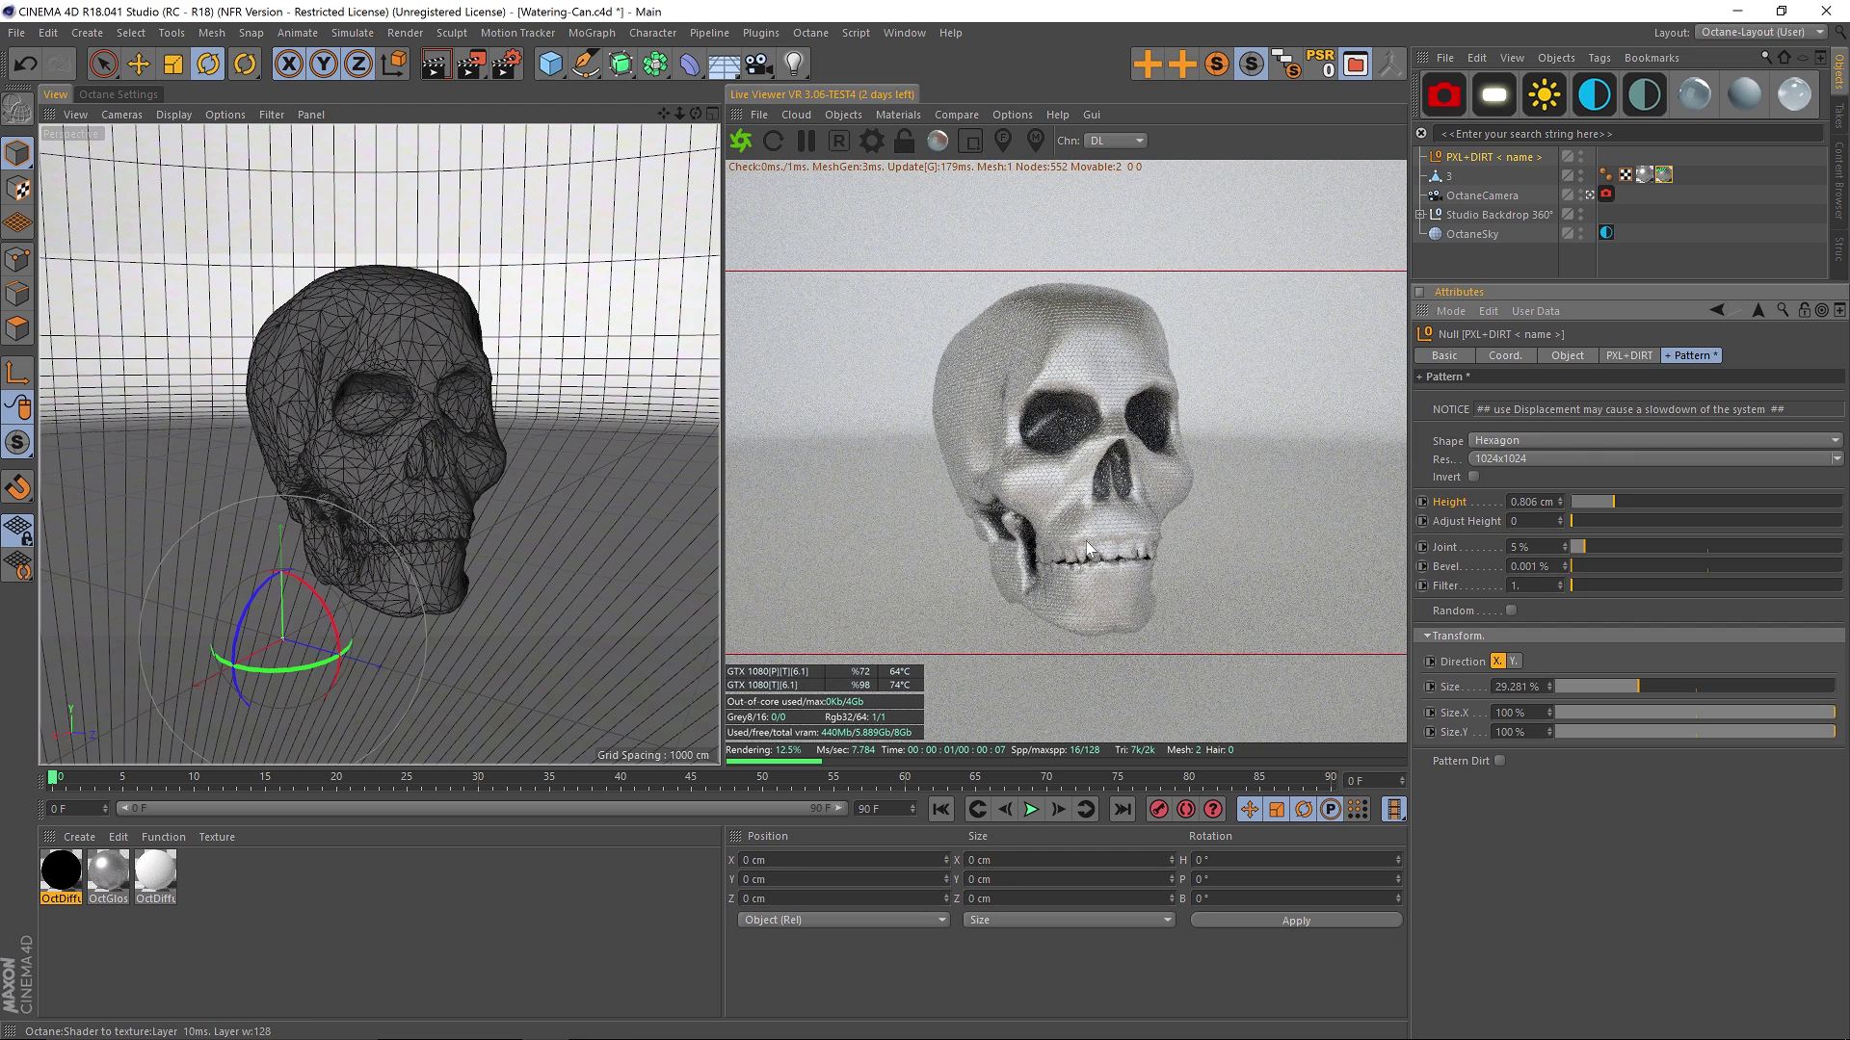
pyautogui.click(1686, 441)
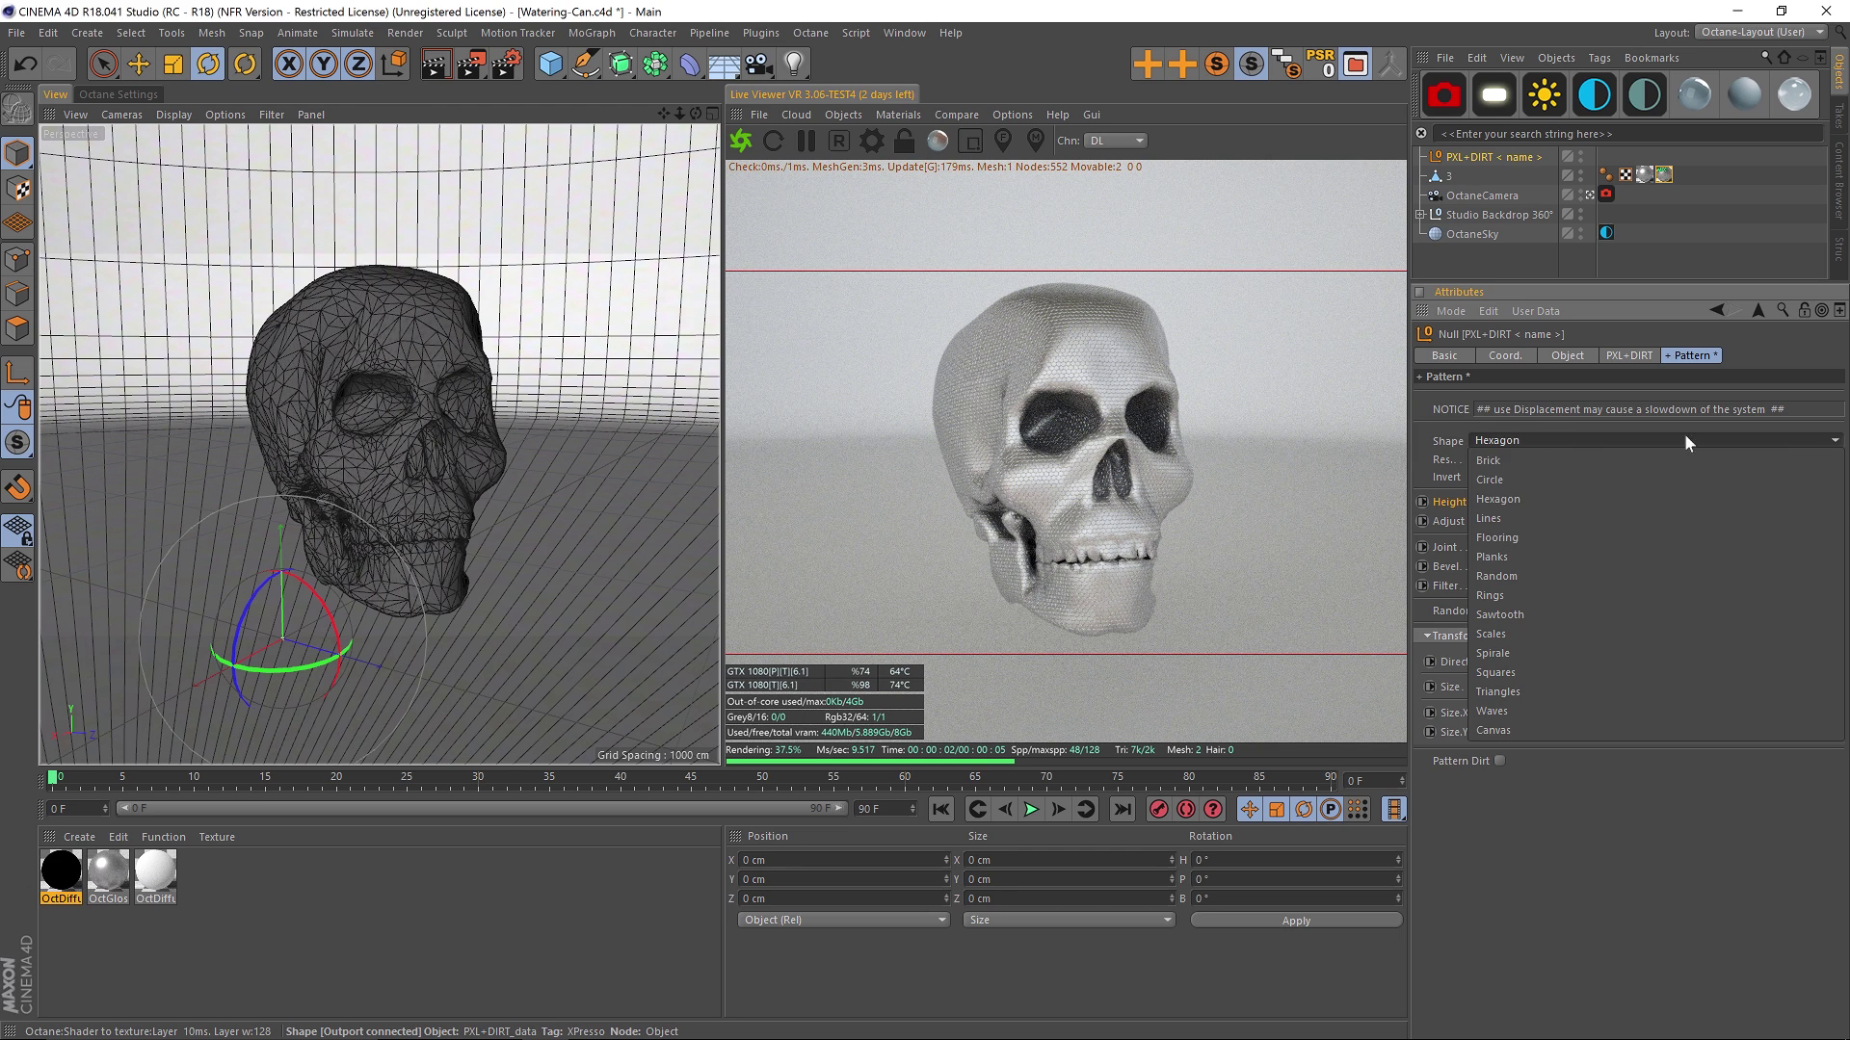
pyautogui.click(1491, 480)
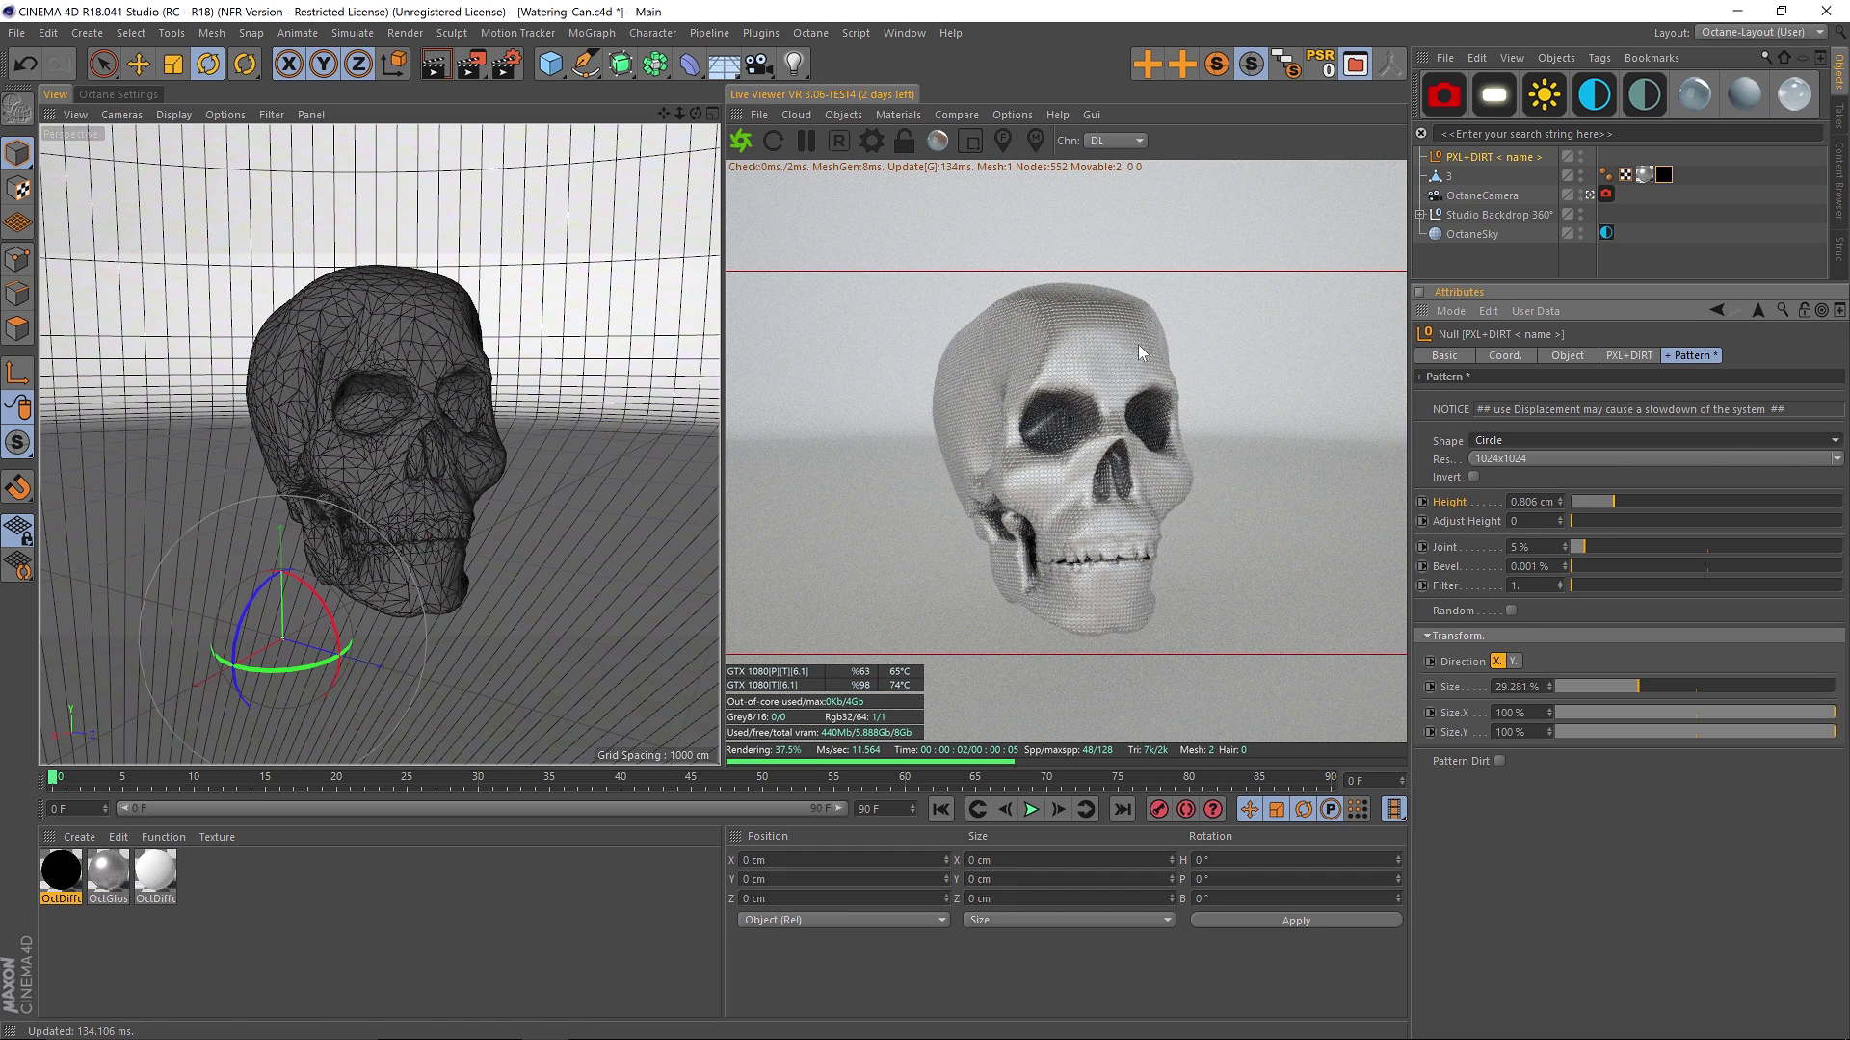
pyautogui.click(1497, 760)
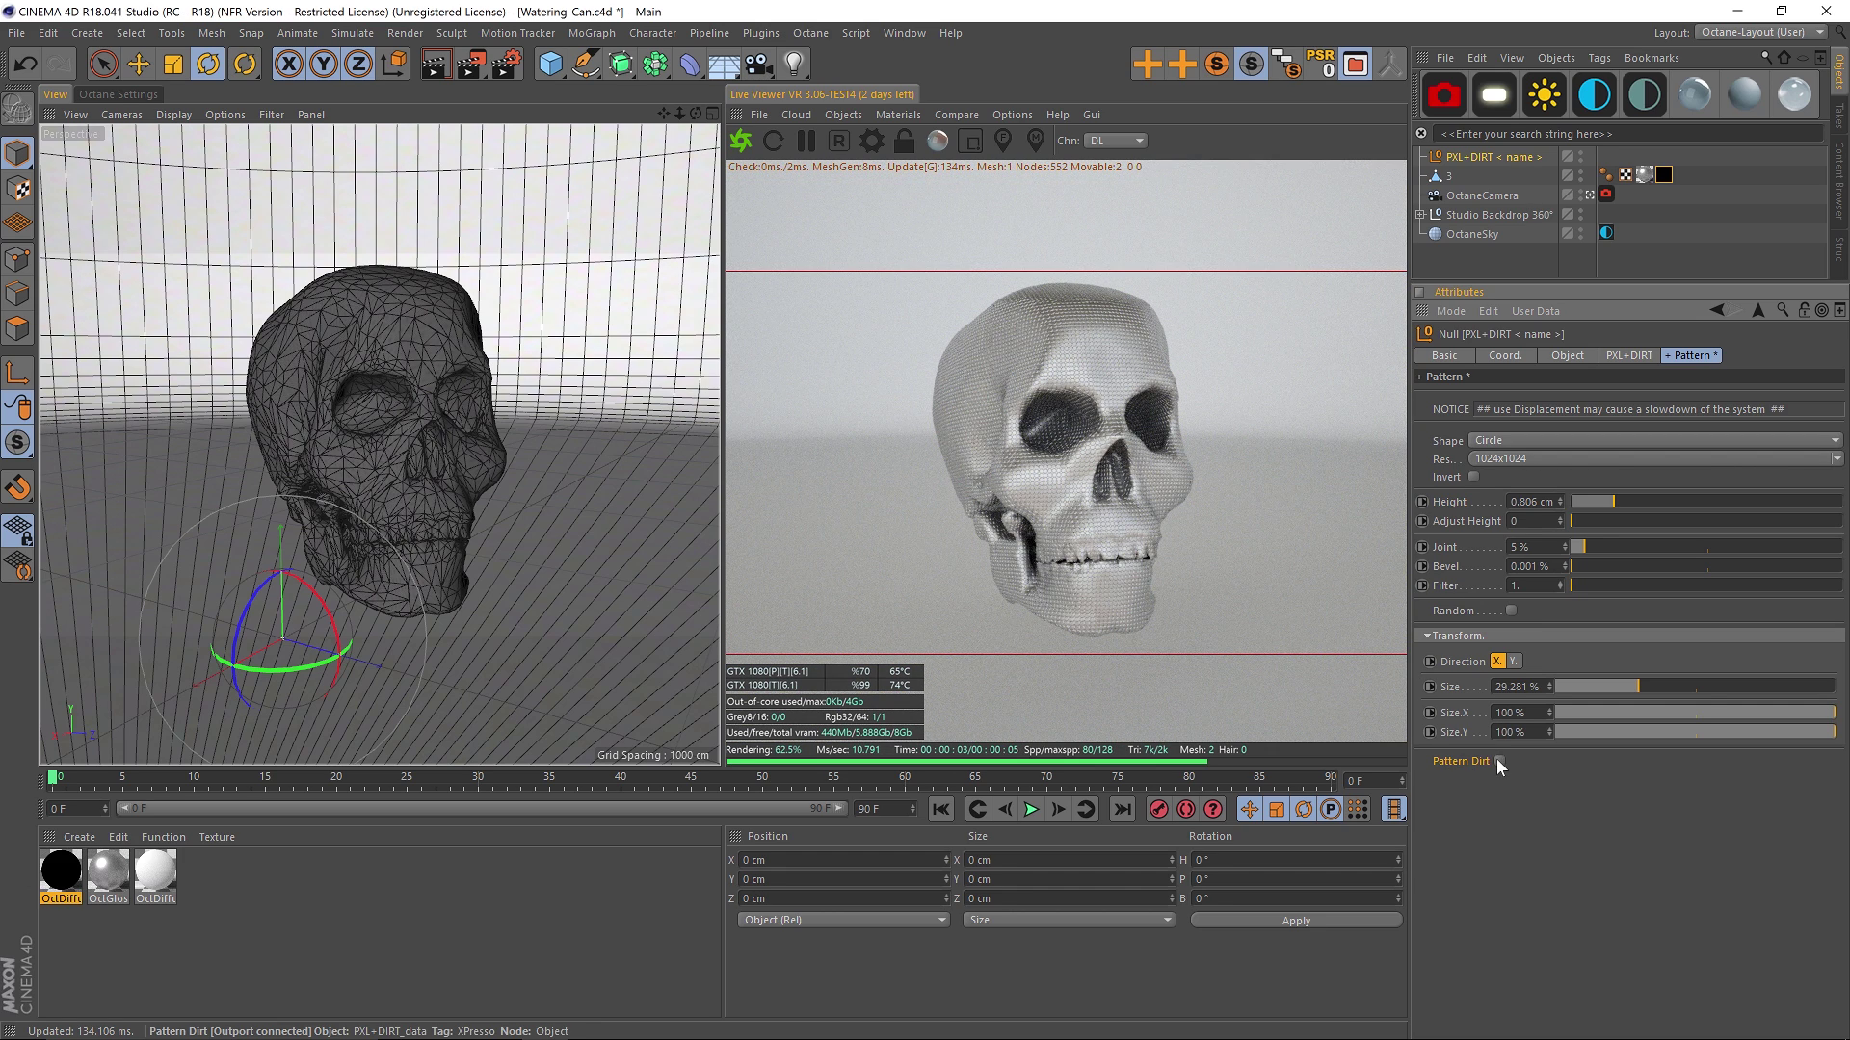
pyautogui.click(1500, 761)
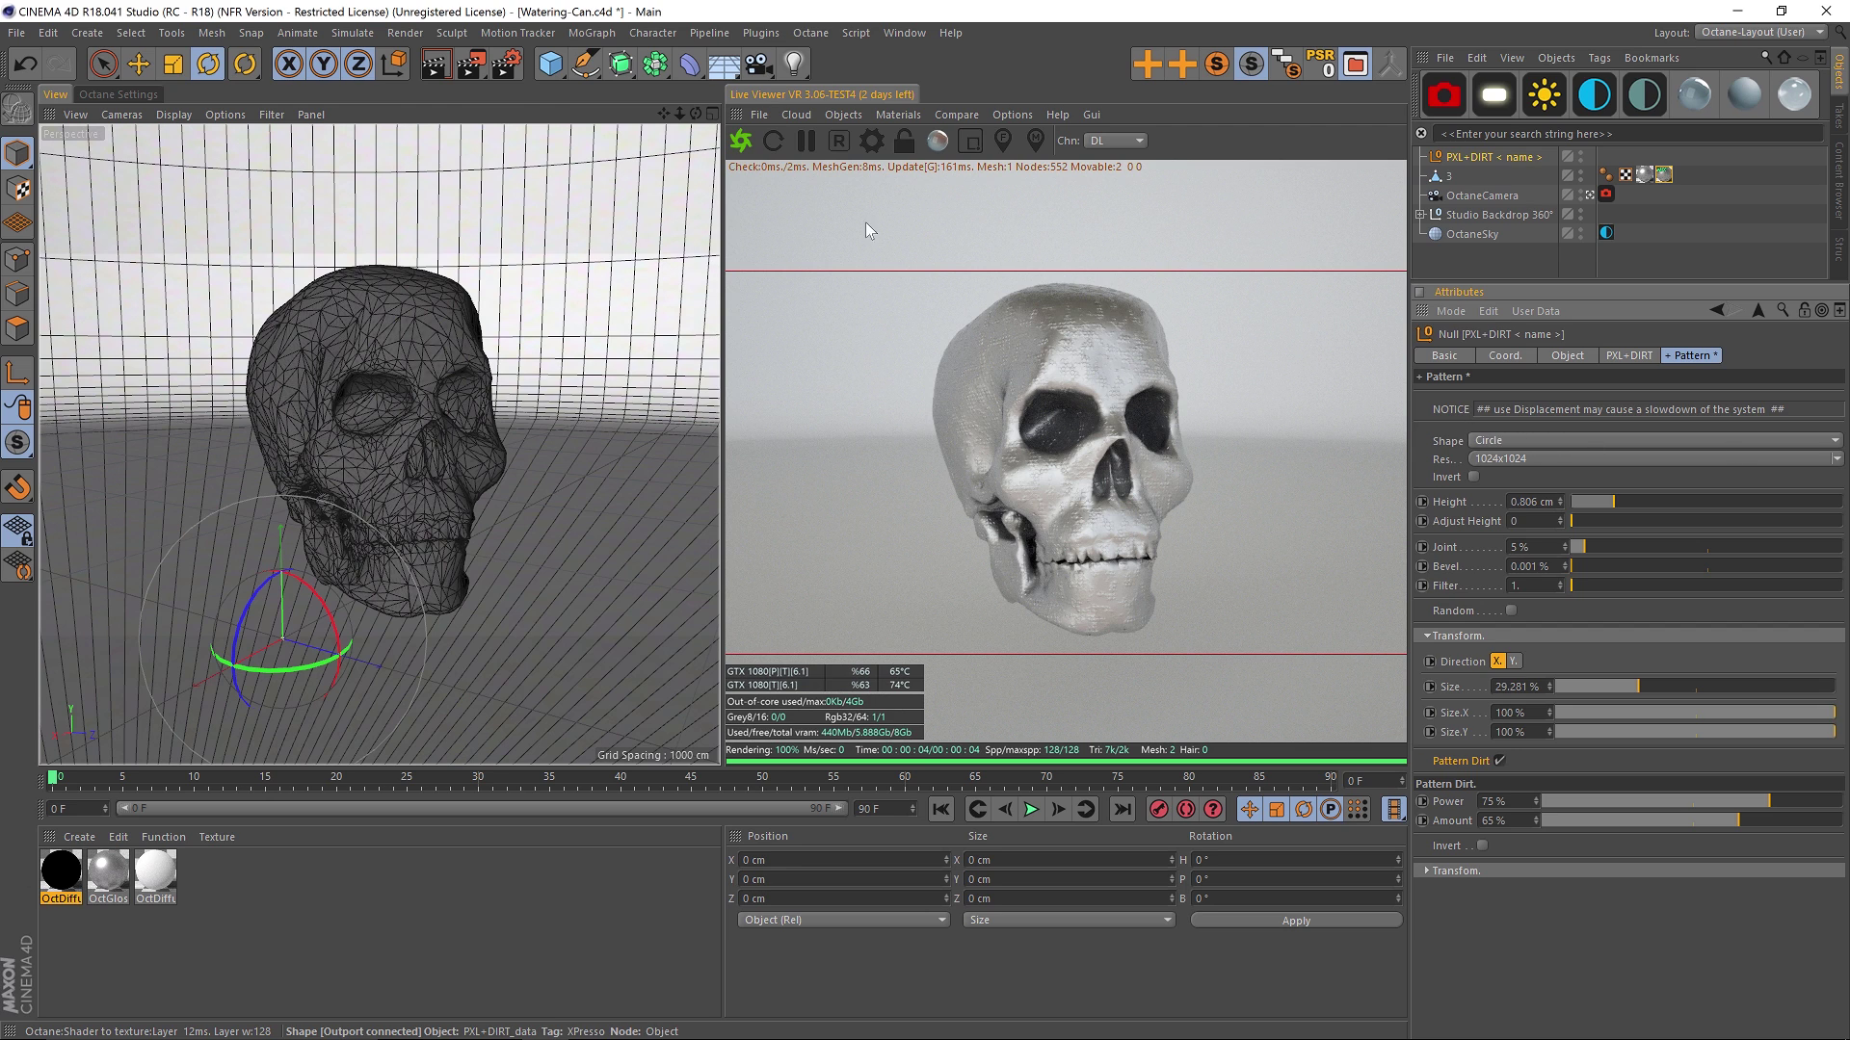
pyautogui.click(1637, 441)
pyautogui.click(1742, 378)
pyautogui.click(1628, 355)
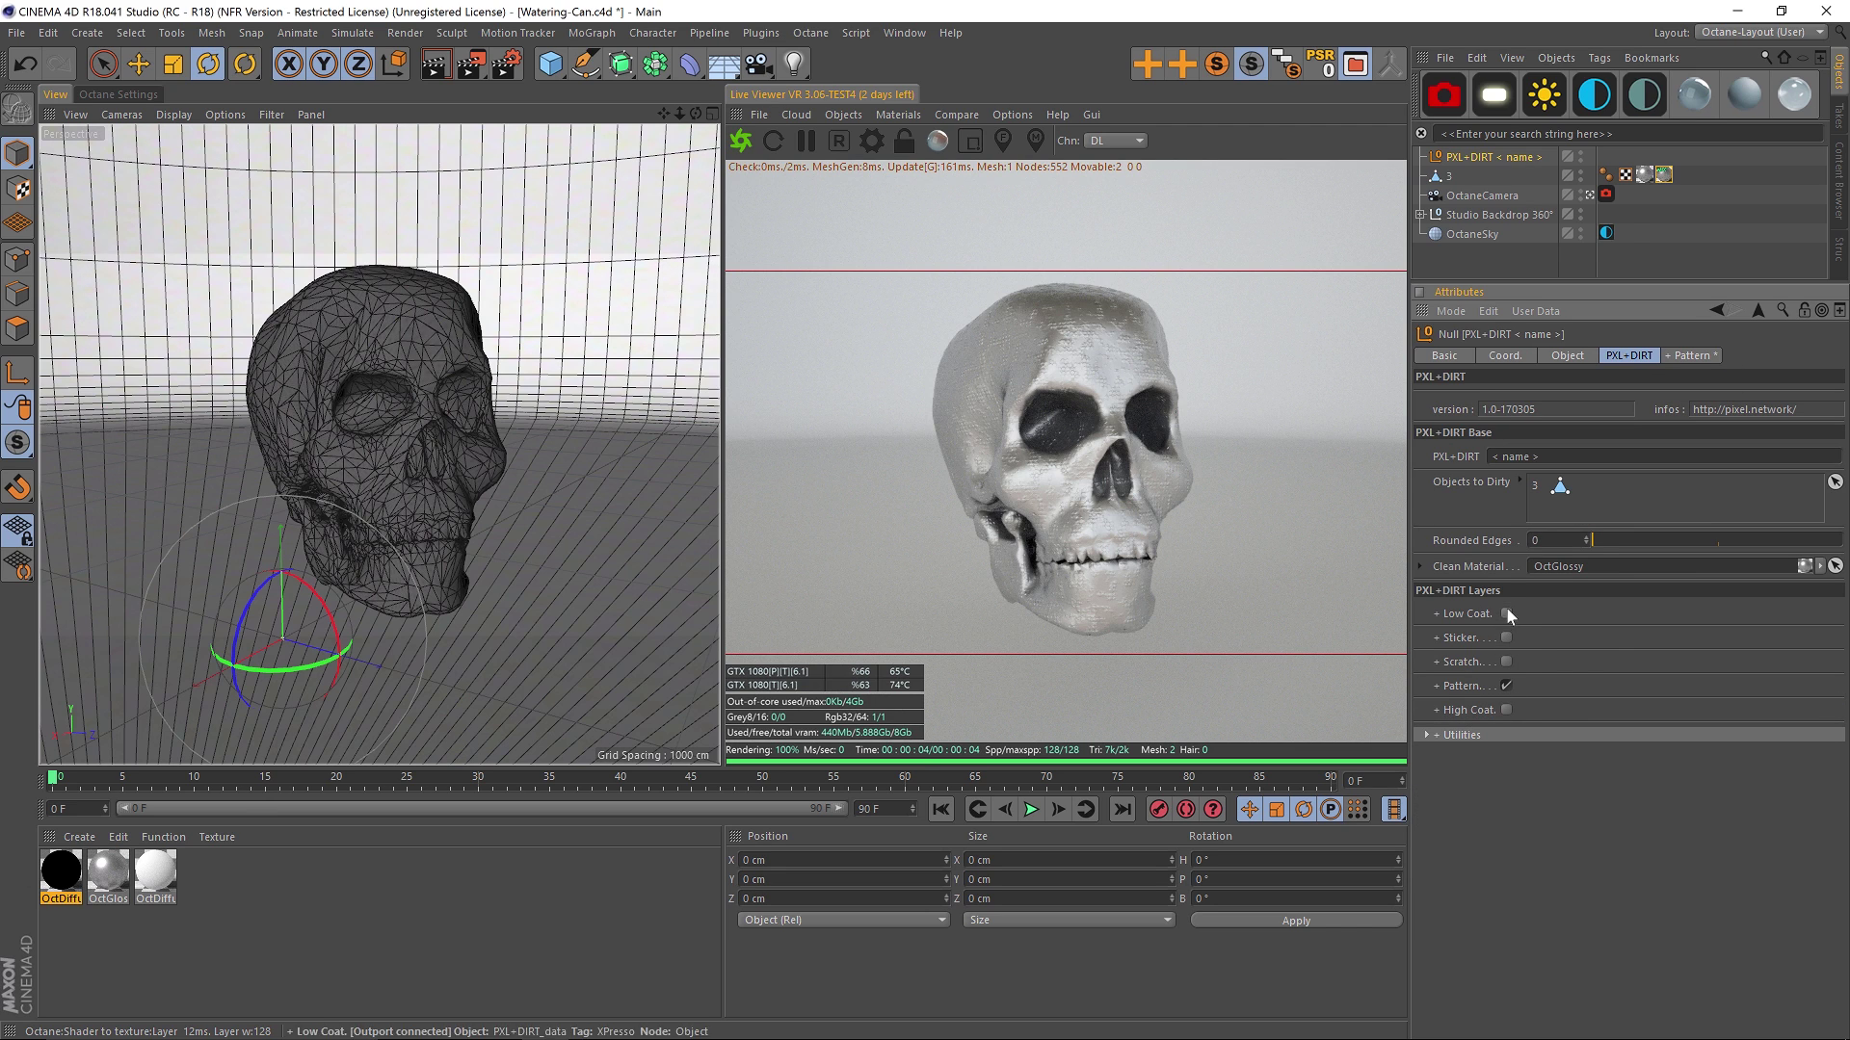
# Step: Enable the High Coat, Scratch and Low Coat layers, reviewing Sticker settings before turning Sticker off
pyautogui.click(1505, 709)
pyautogui.click(1506, 675)
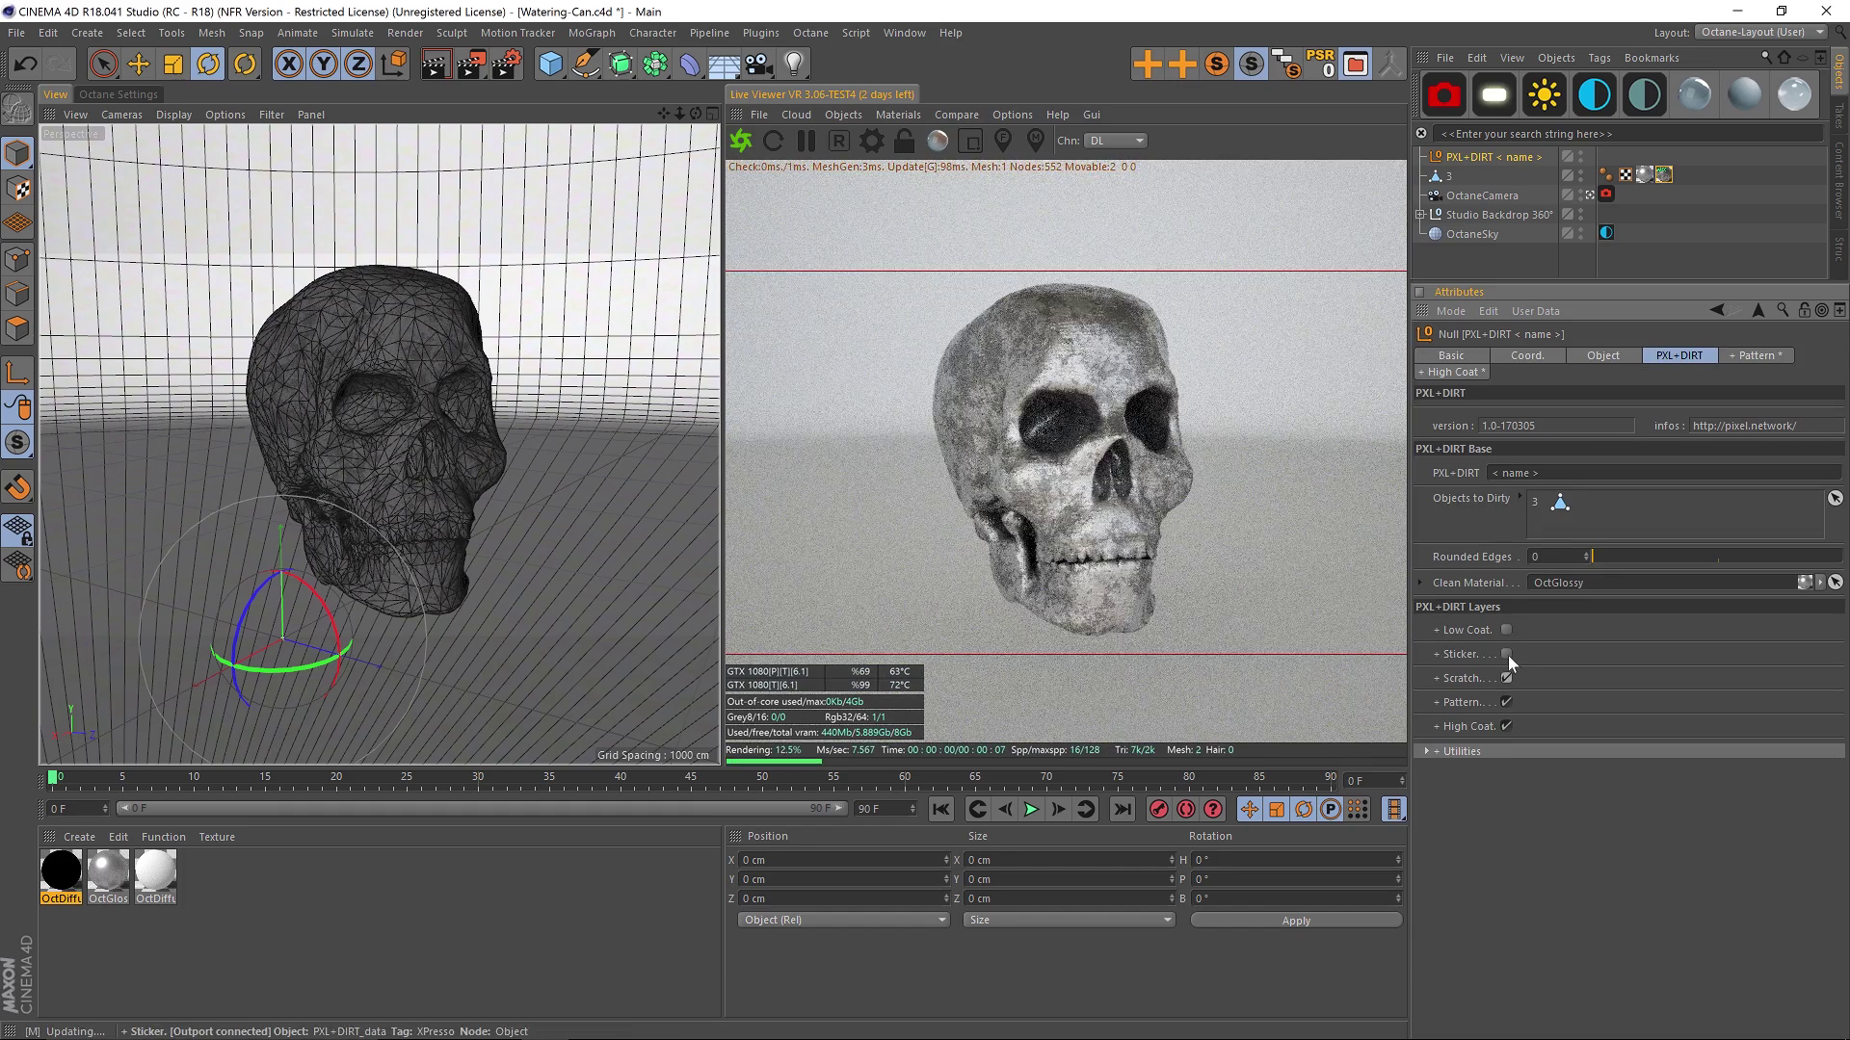
pyautogui.click(1507, 655)
pyautogui.click(1506, 630)
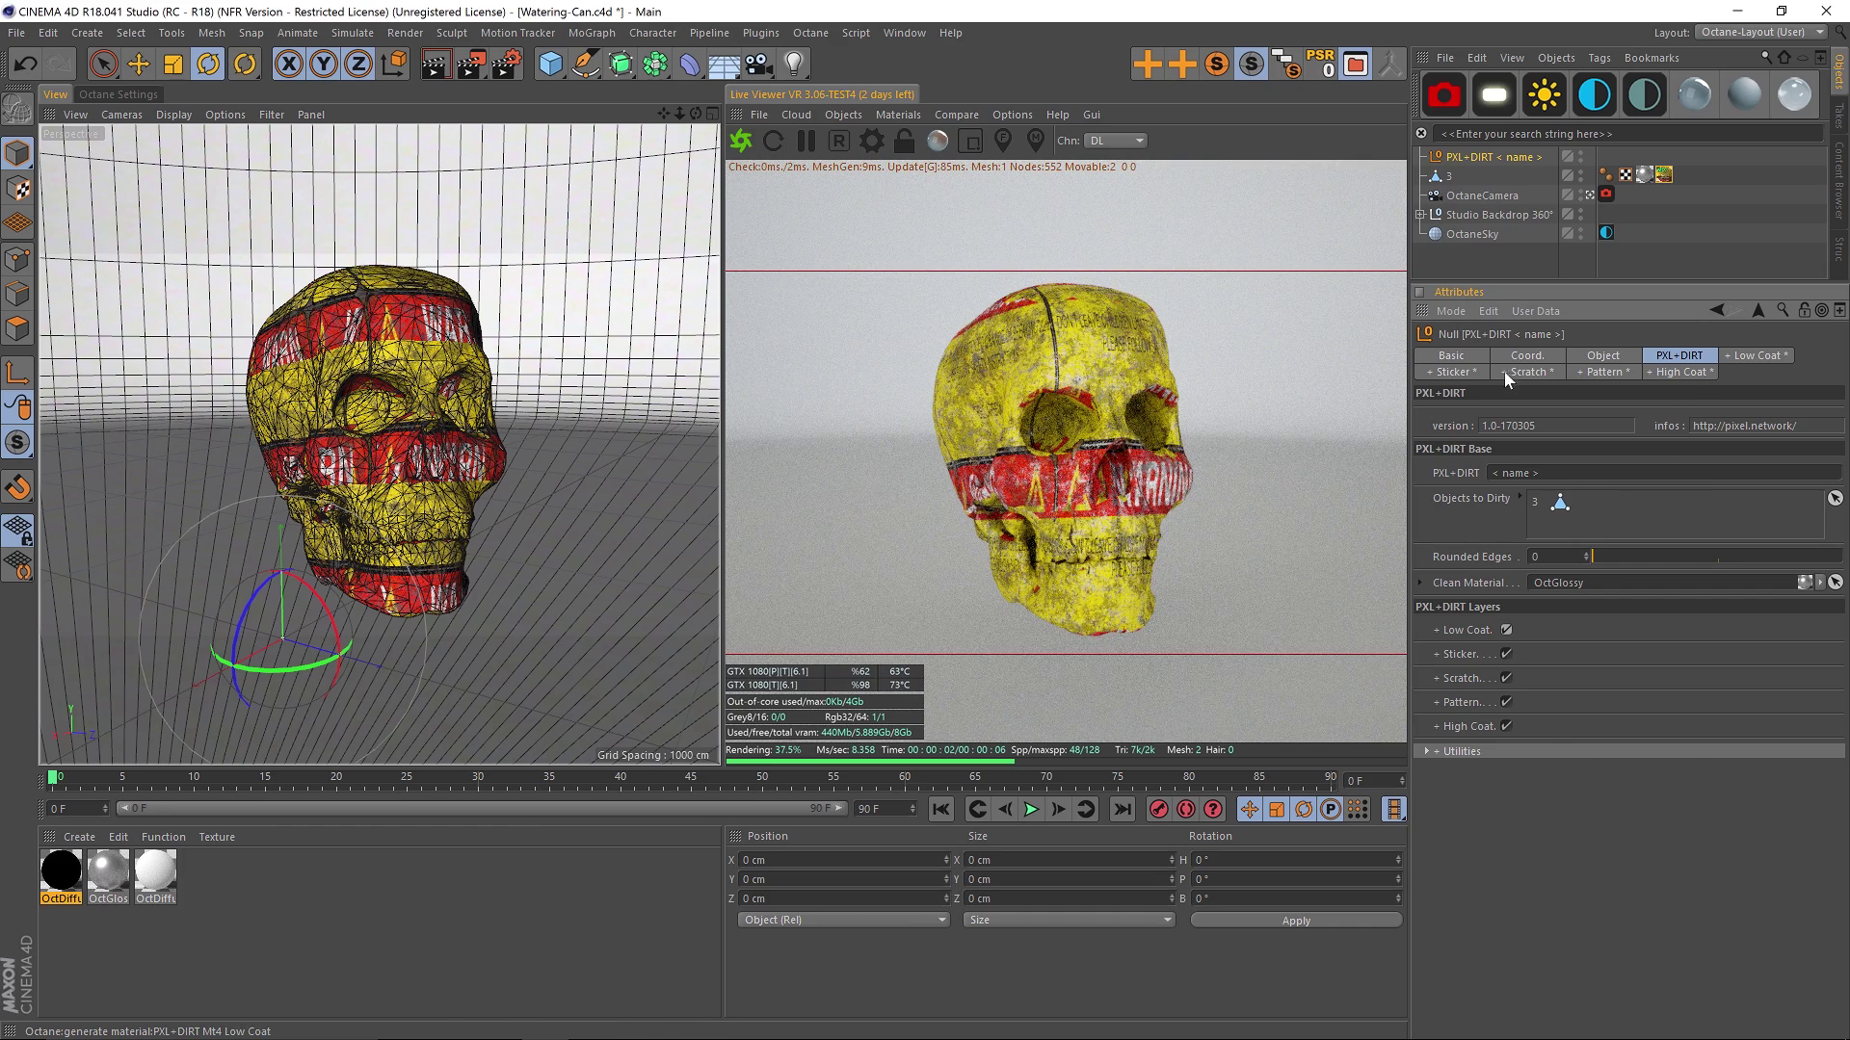
pyautogui.click(1454, 366)
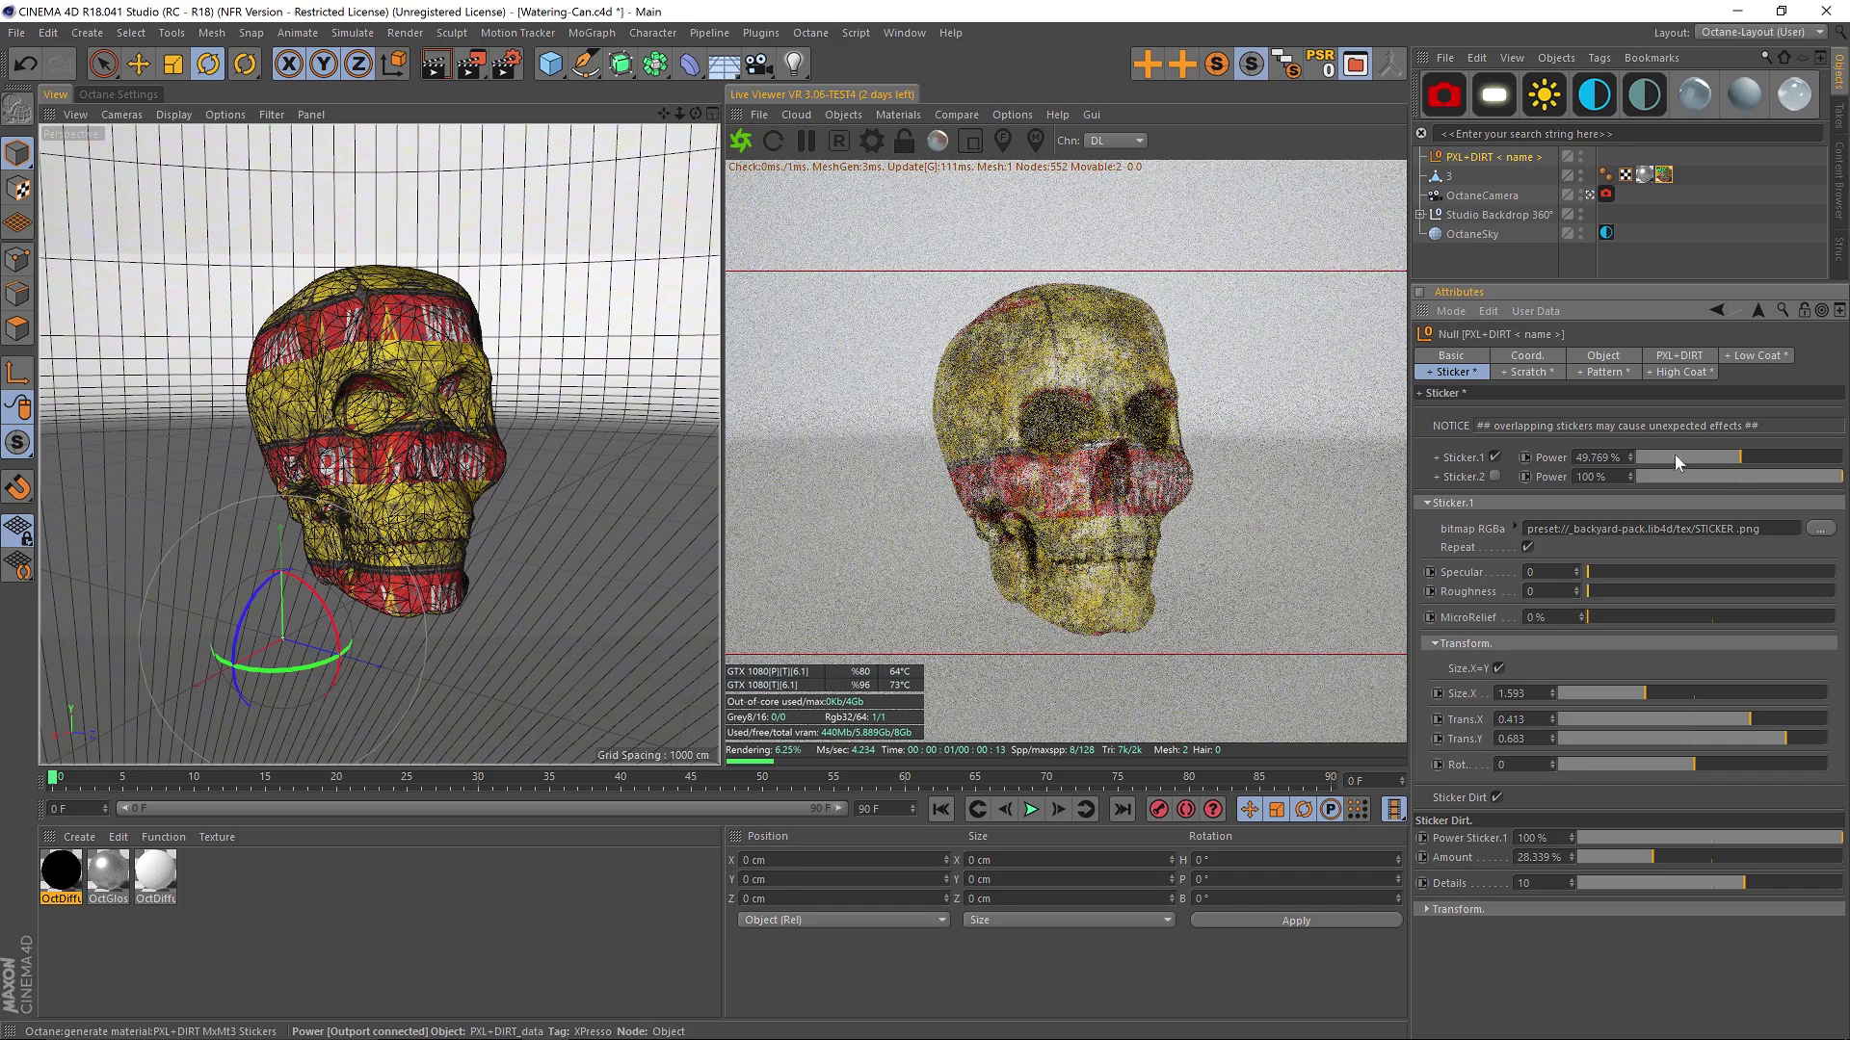
pyautogui.click(1679, 355)
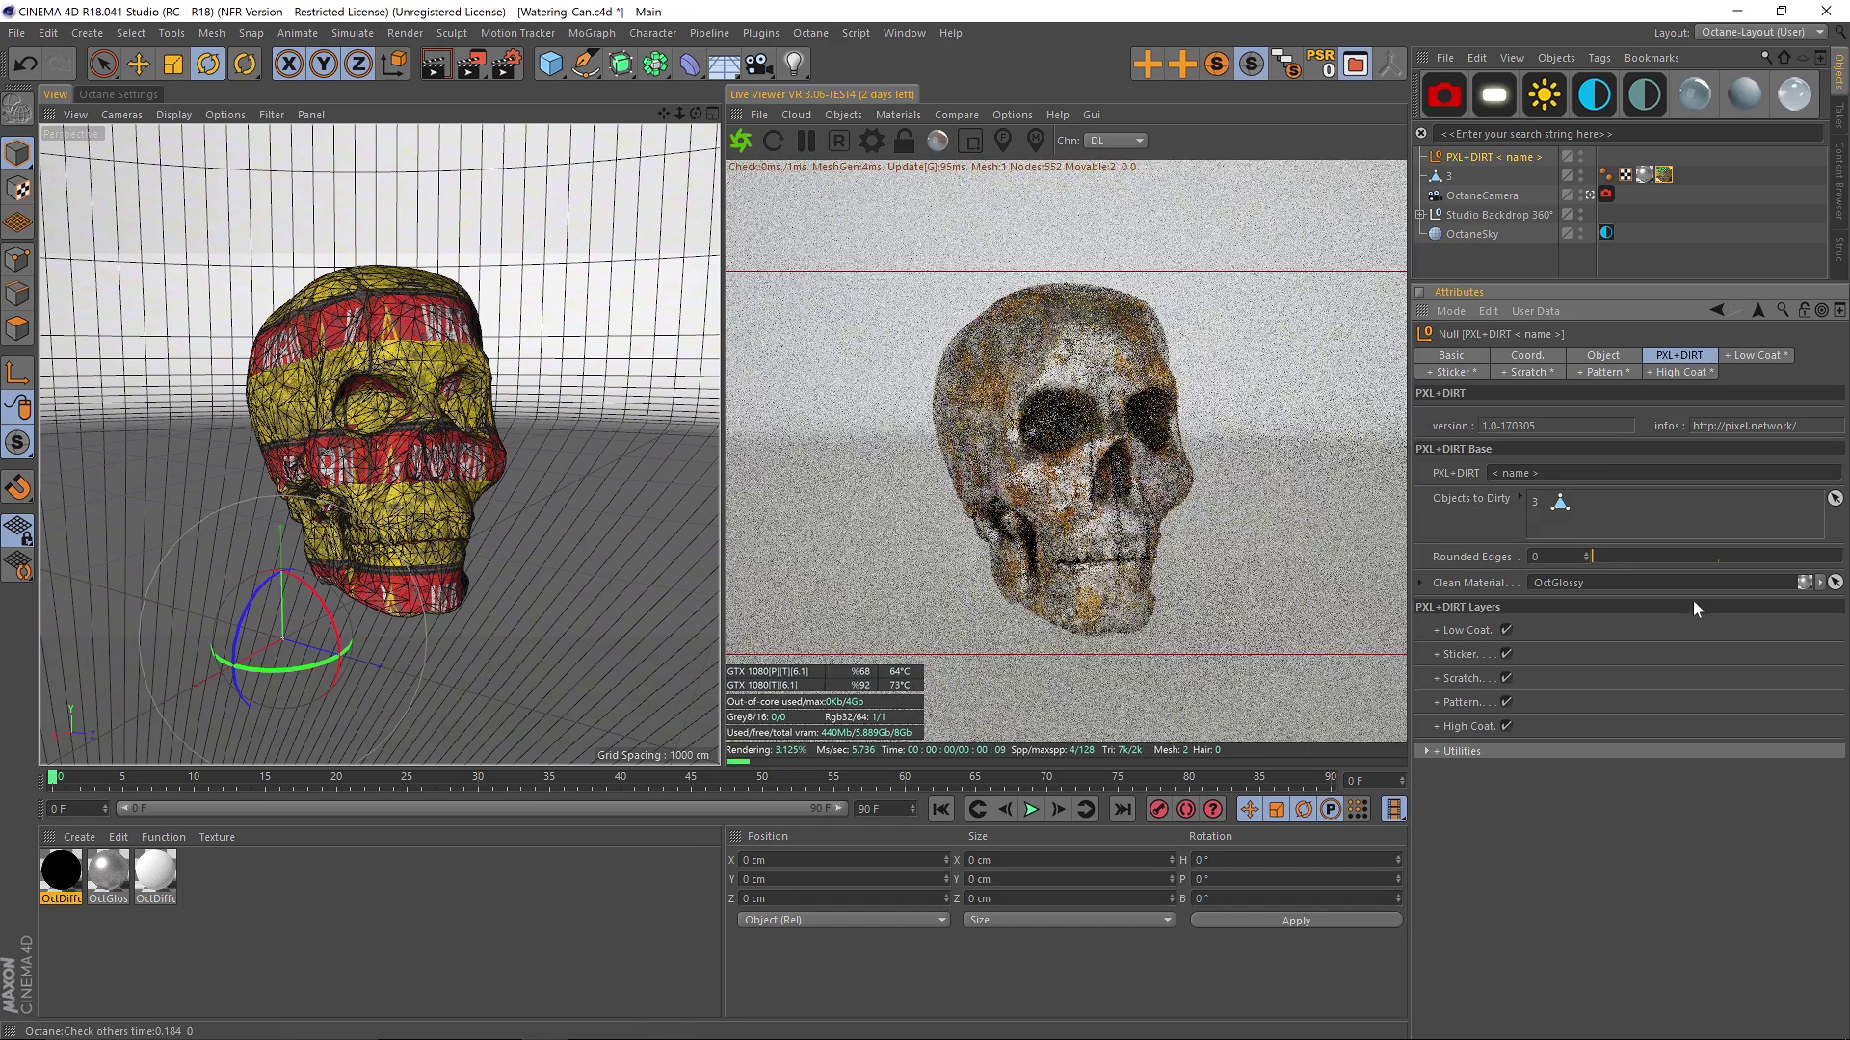
pyautogui.click(1506, 654)
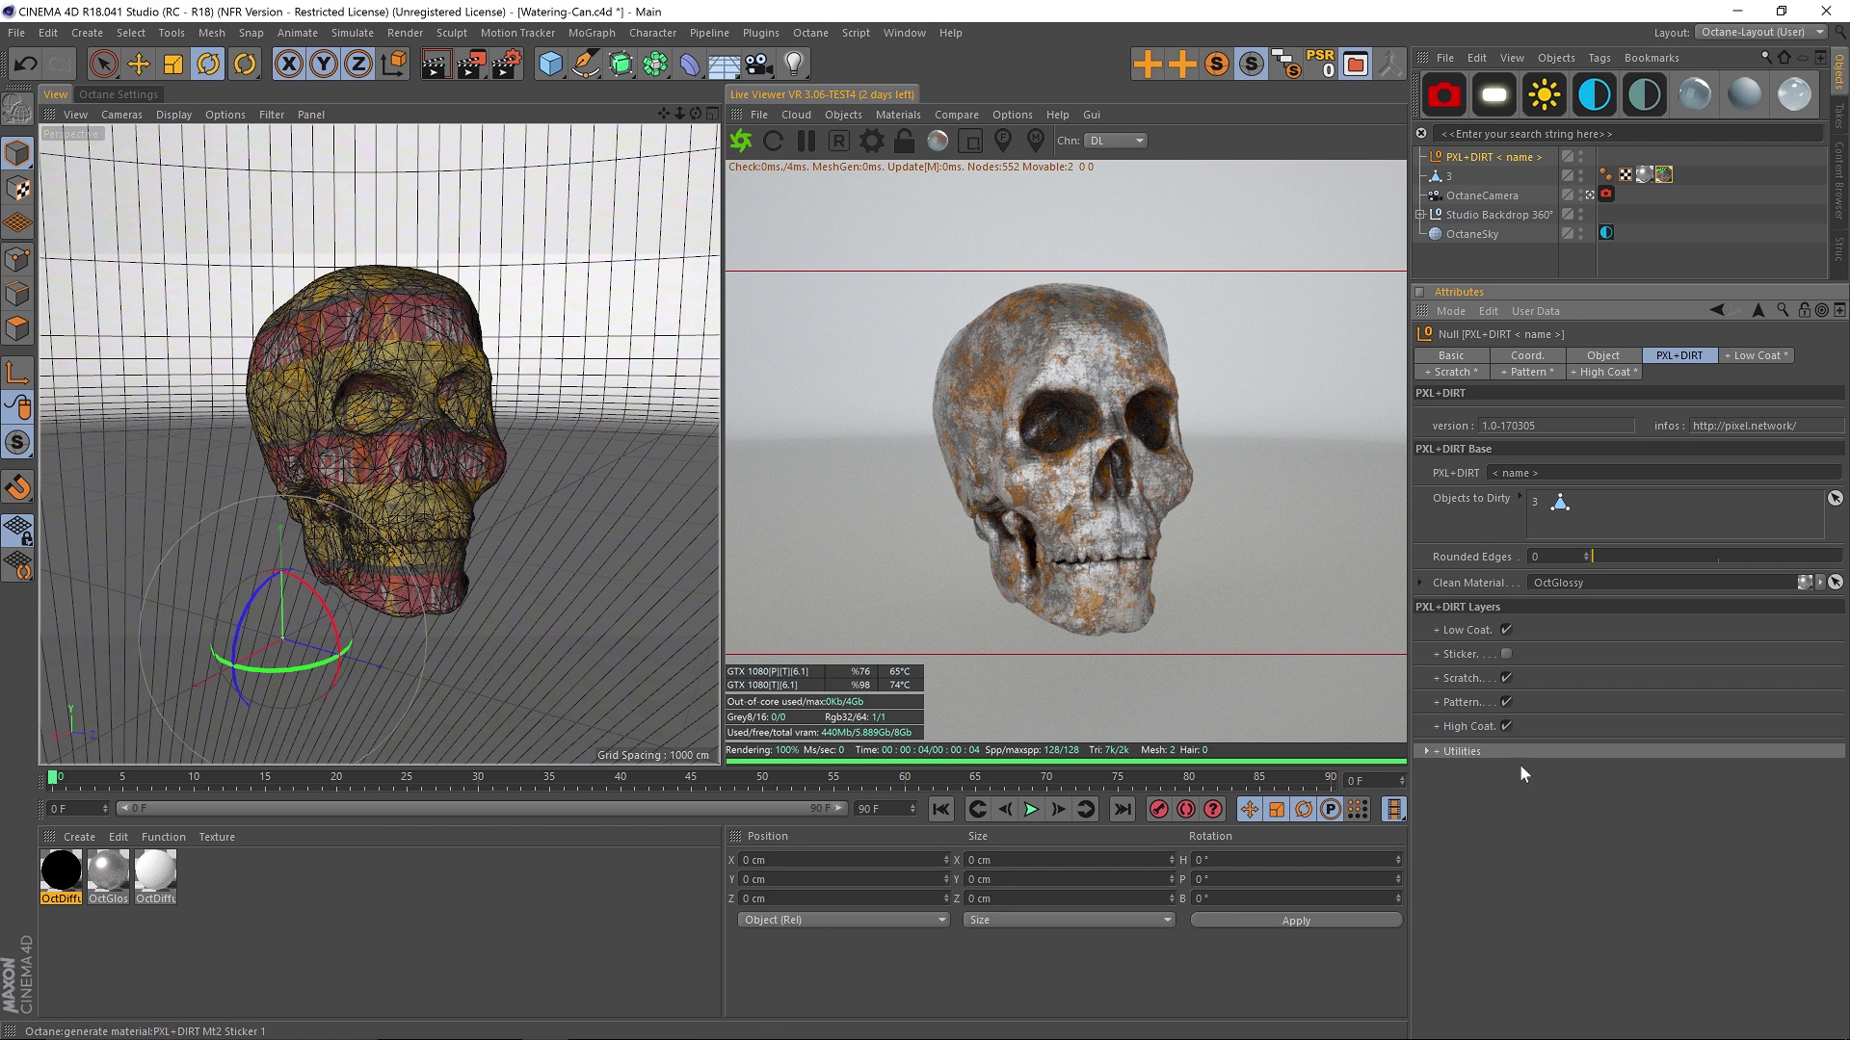
pyautogui.click(1462, 752)
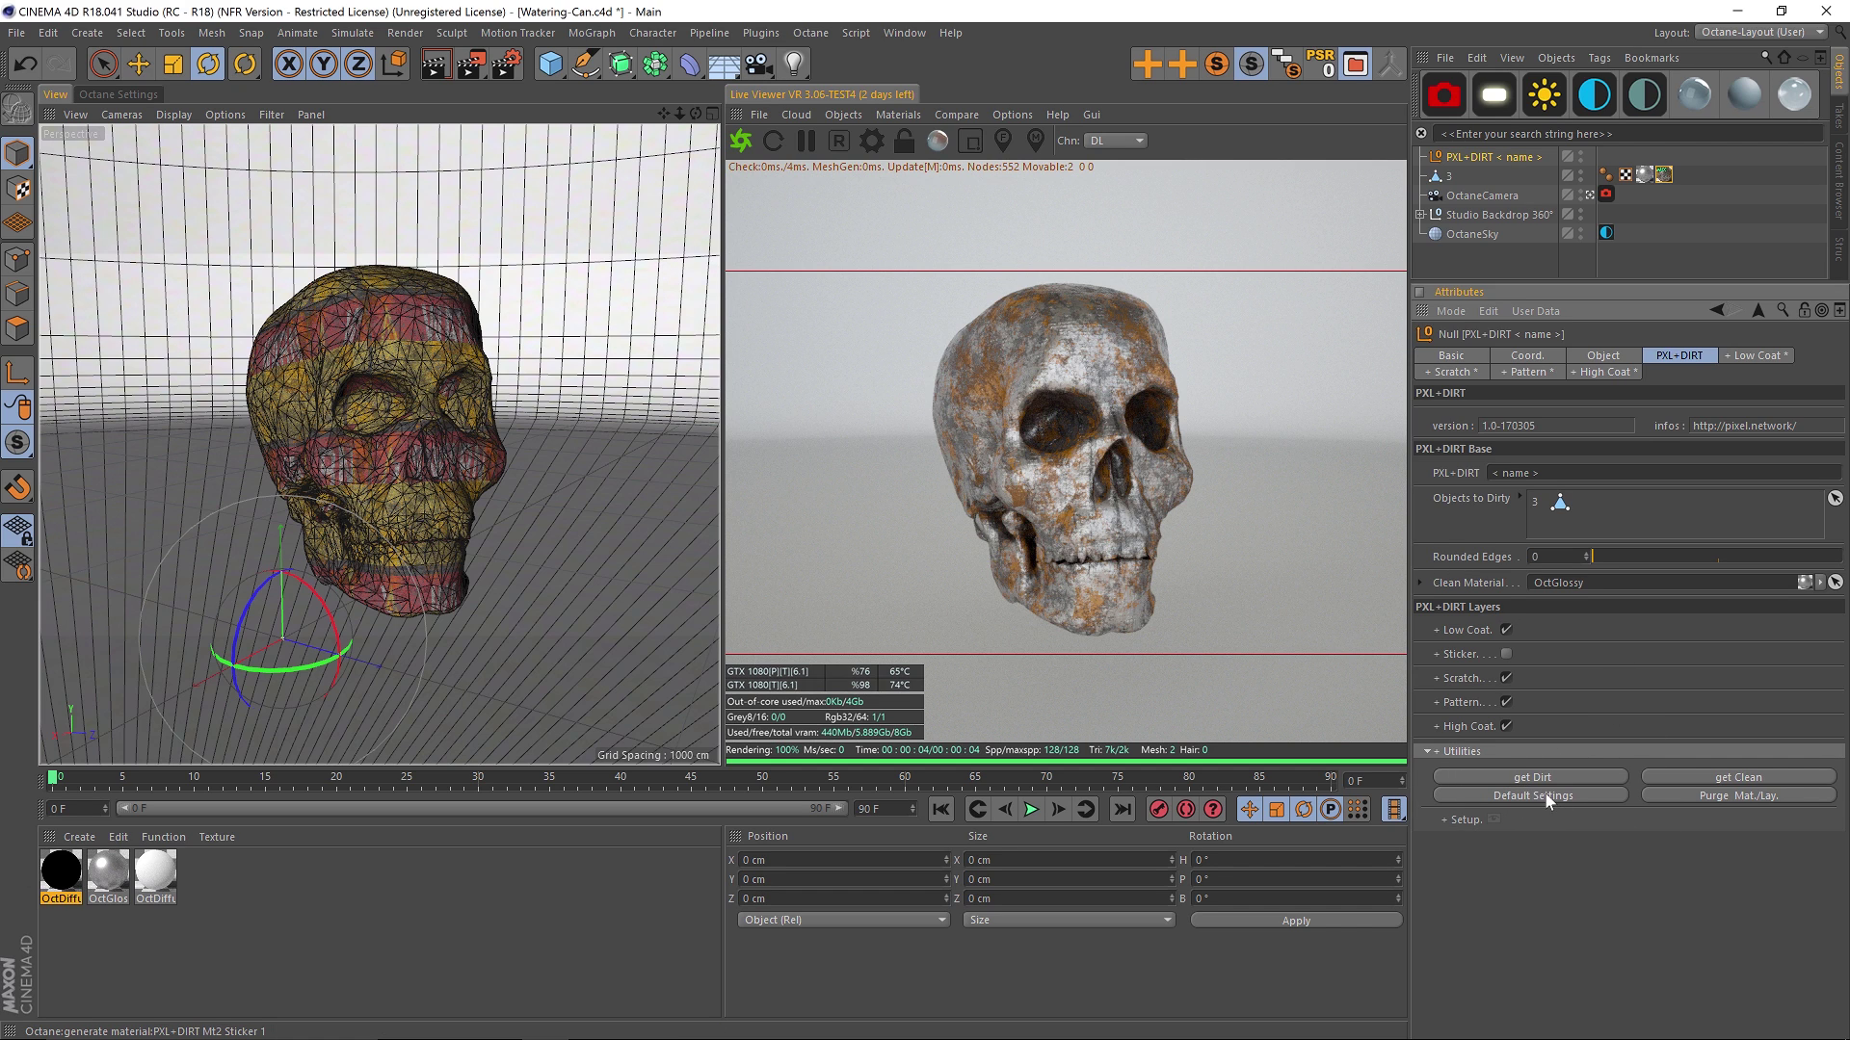
# Step: Strip the skull with get Clean, re-apply all layers with get Dirt, and tick Setup
pyautogui.click(1724, 776)
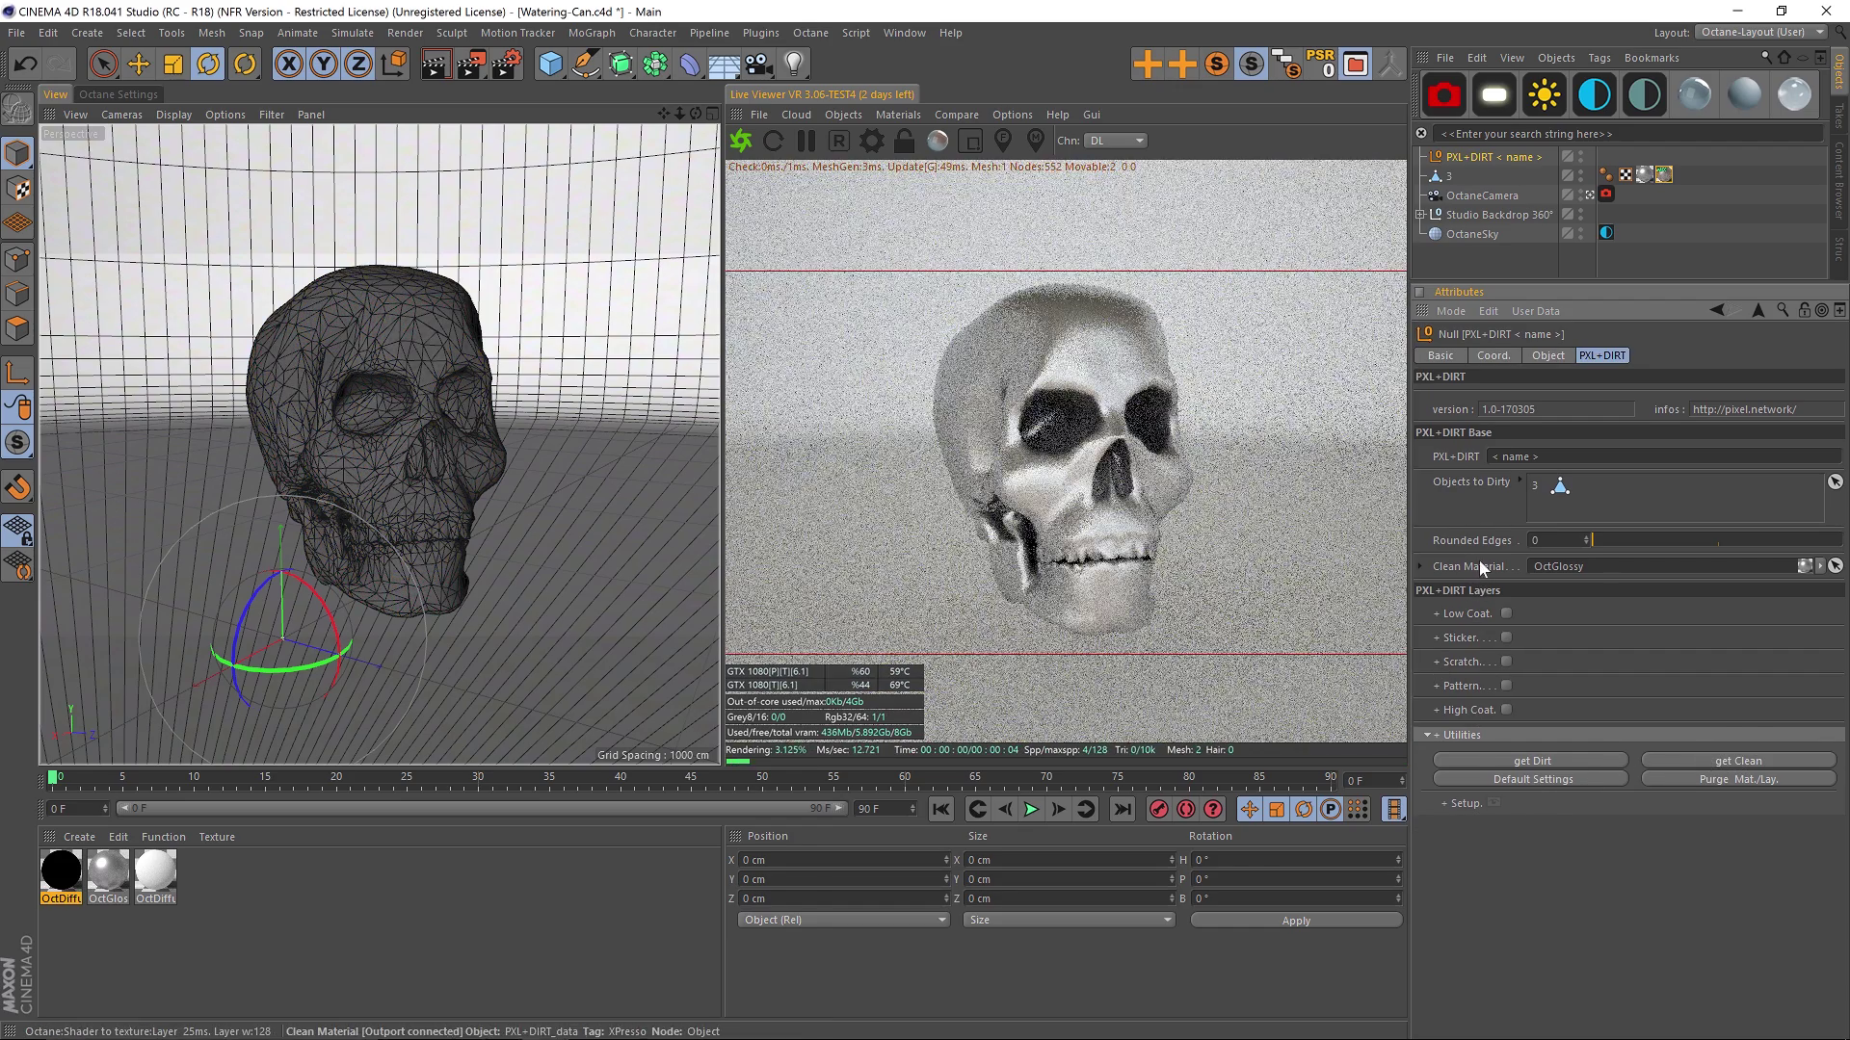
pyautogui.click(1534, 761)
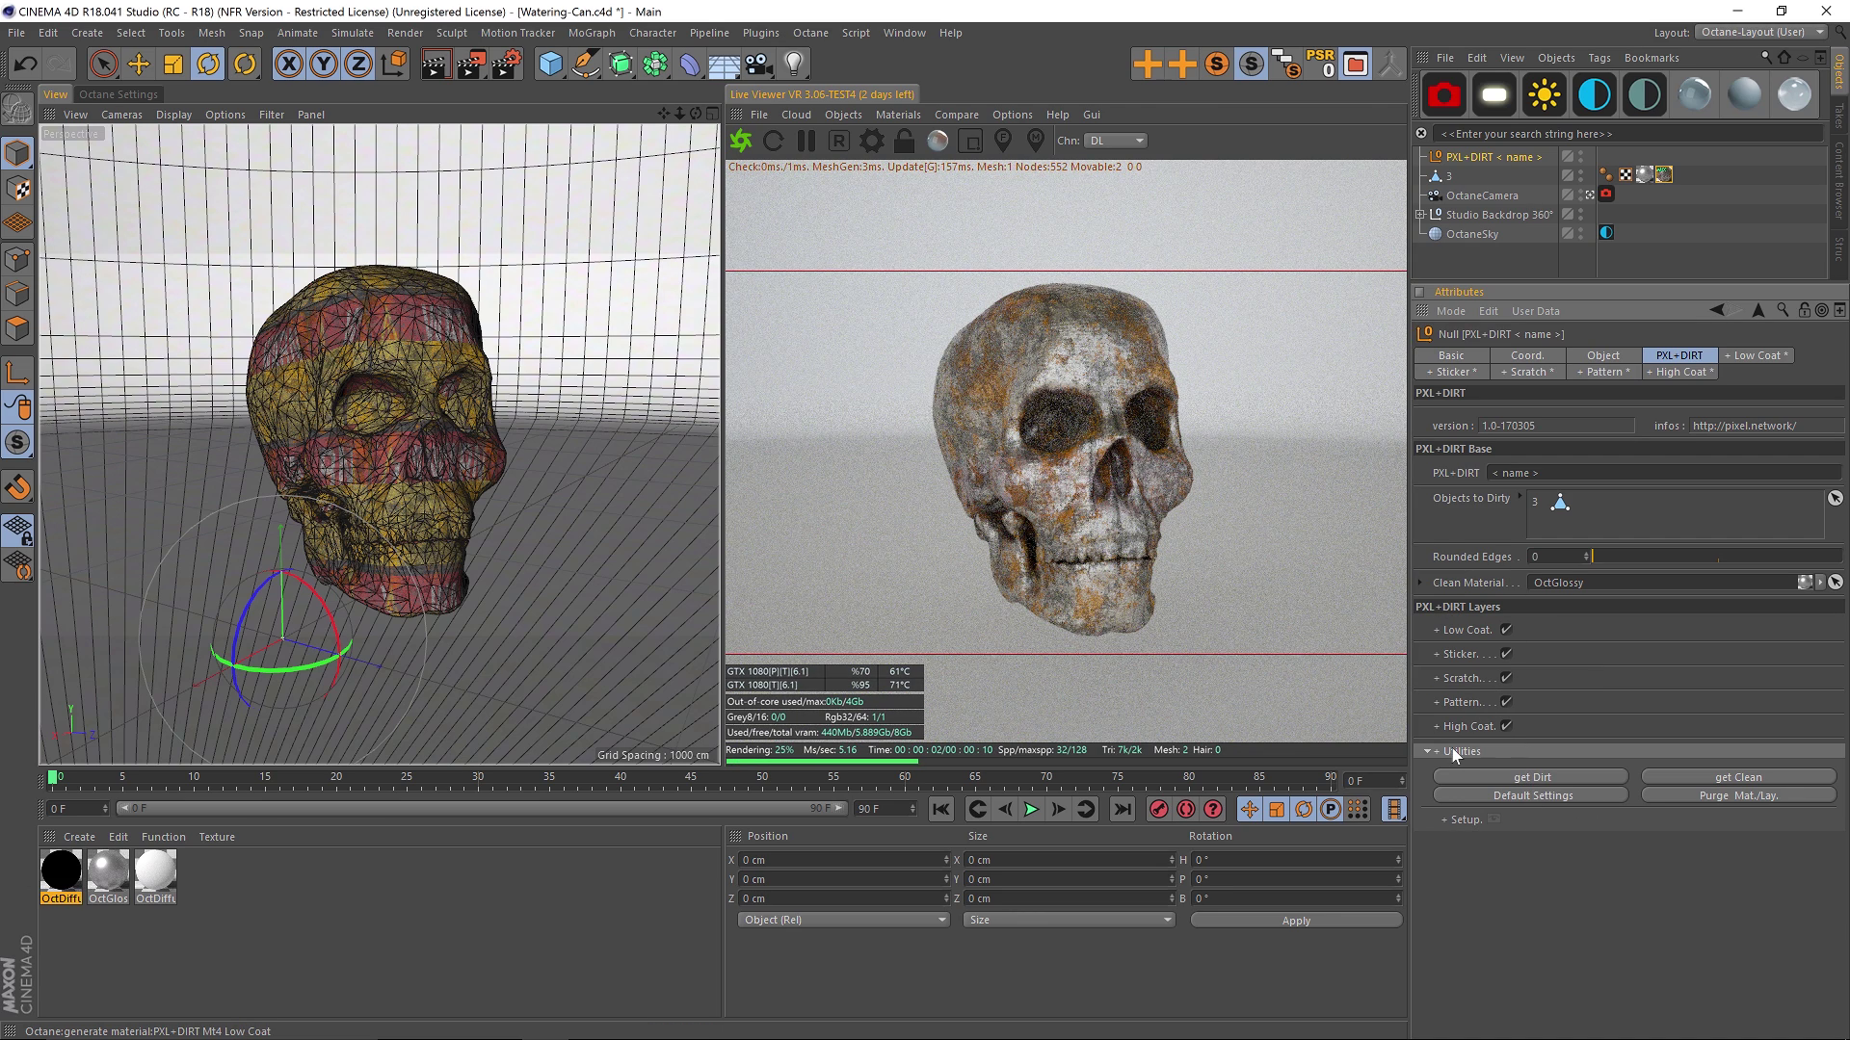
pyautogui.click(1492, 819)
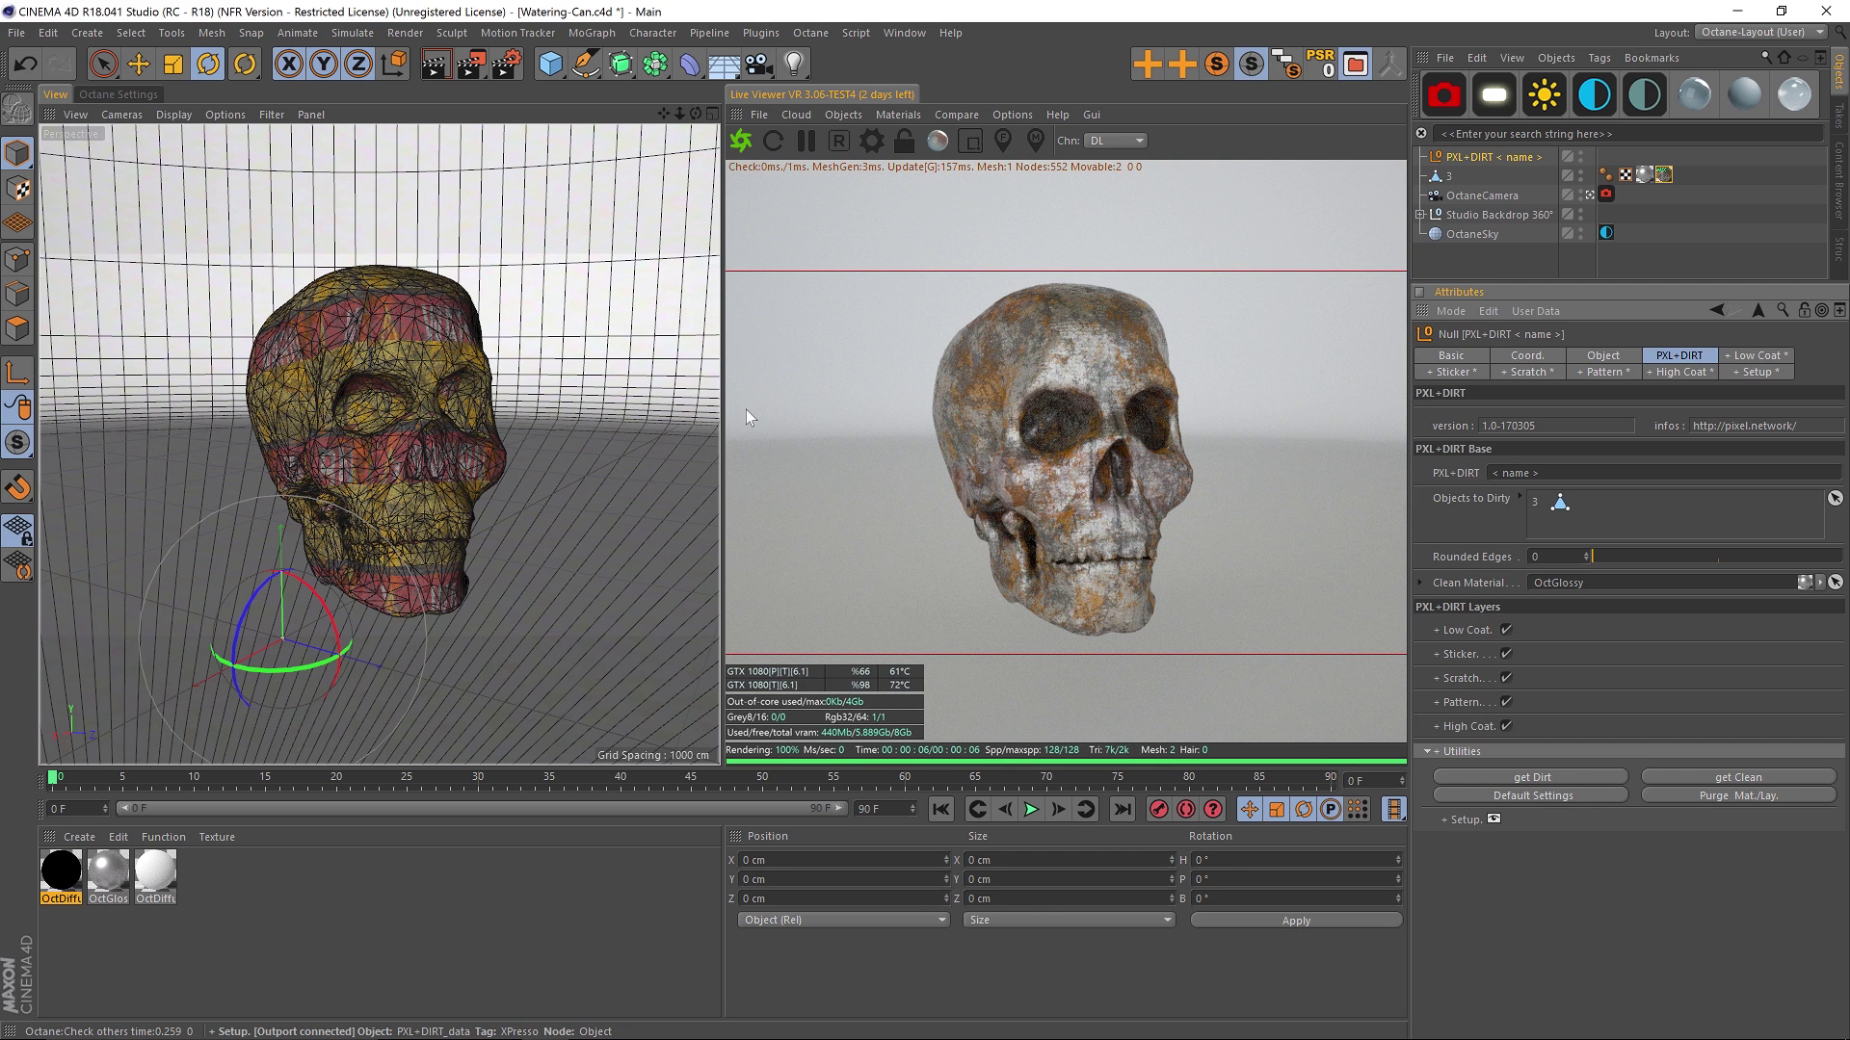
# Step: Show the PXL+DIRT_data object in the Object Manager and untick Locked
pyautogui.click(1464, 821)
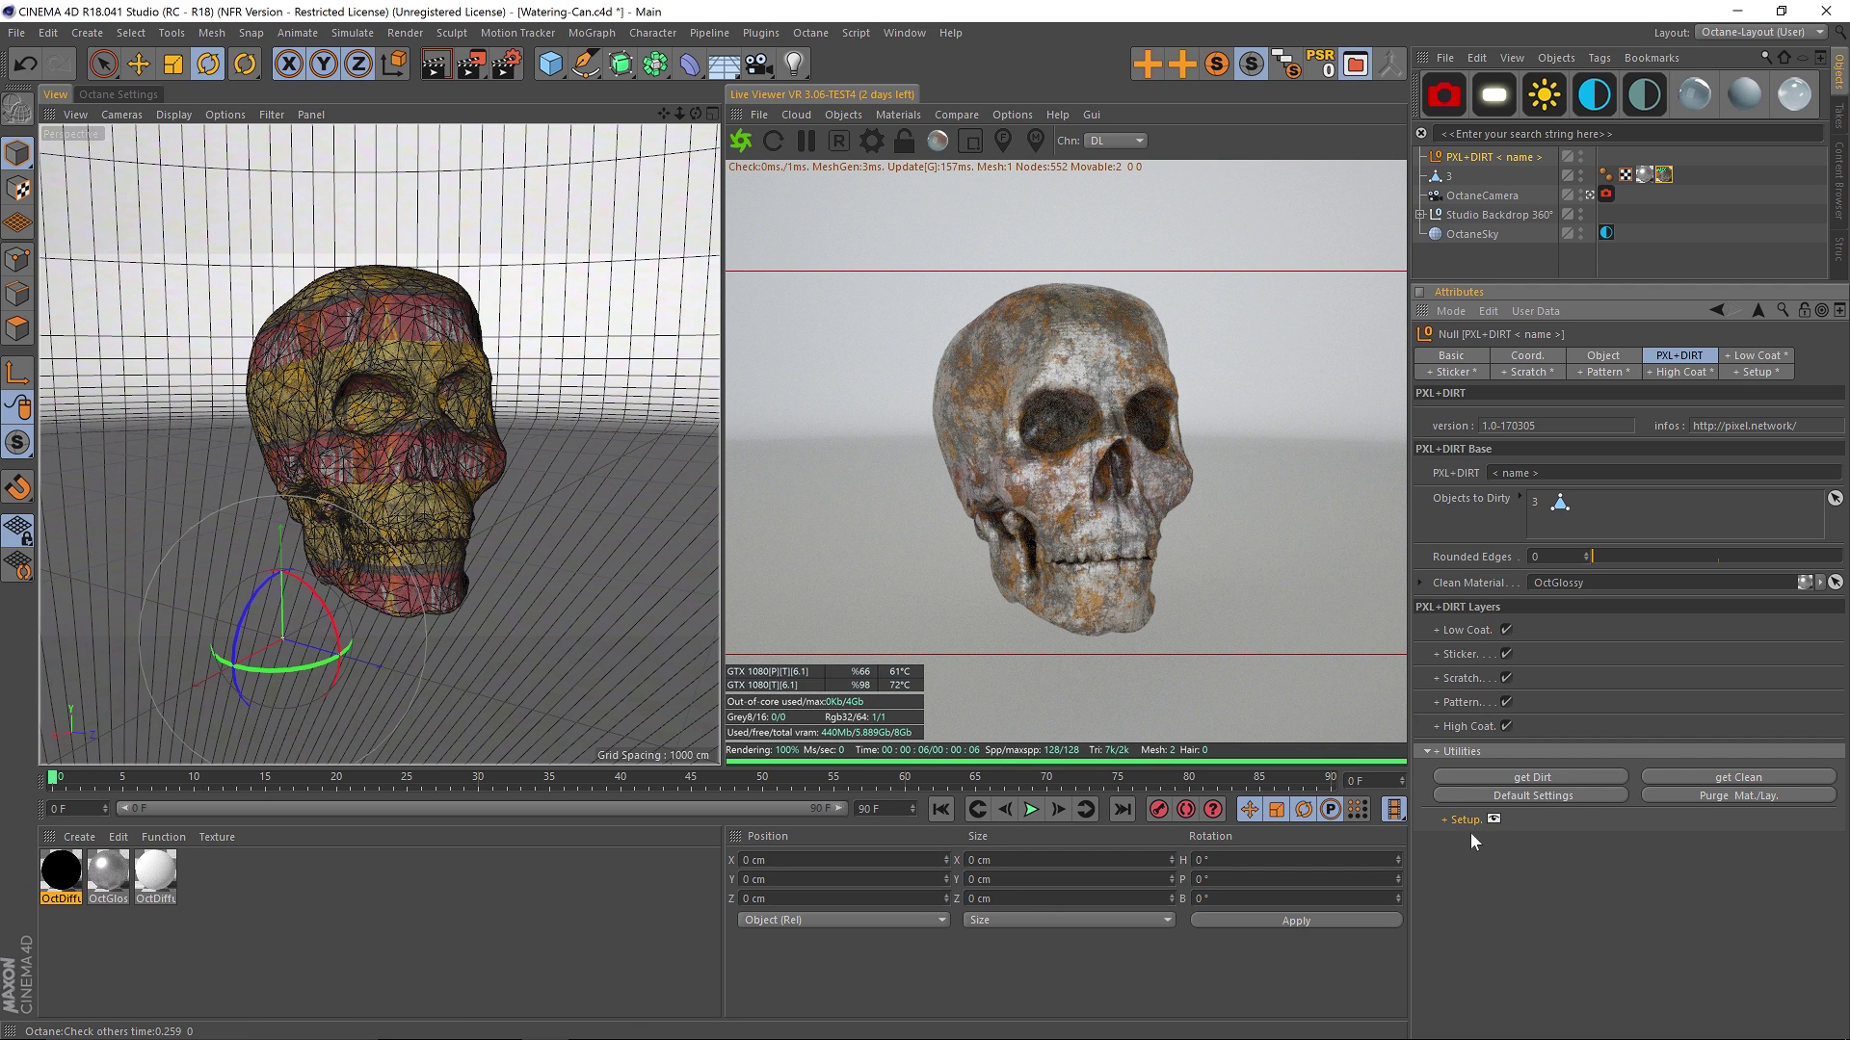
pyautogui.click(1754, 372)
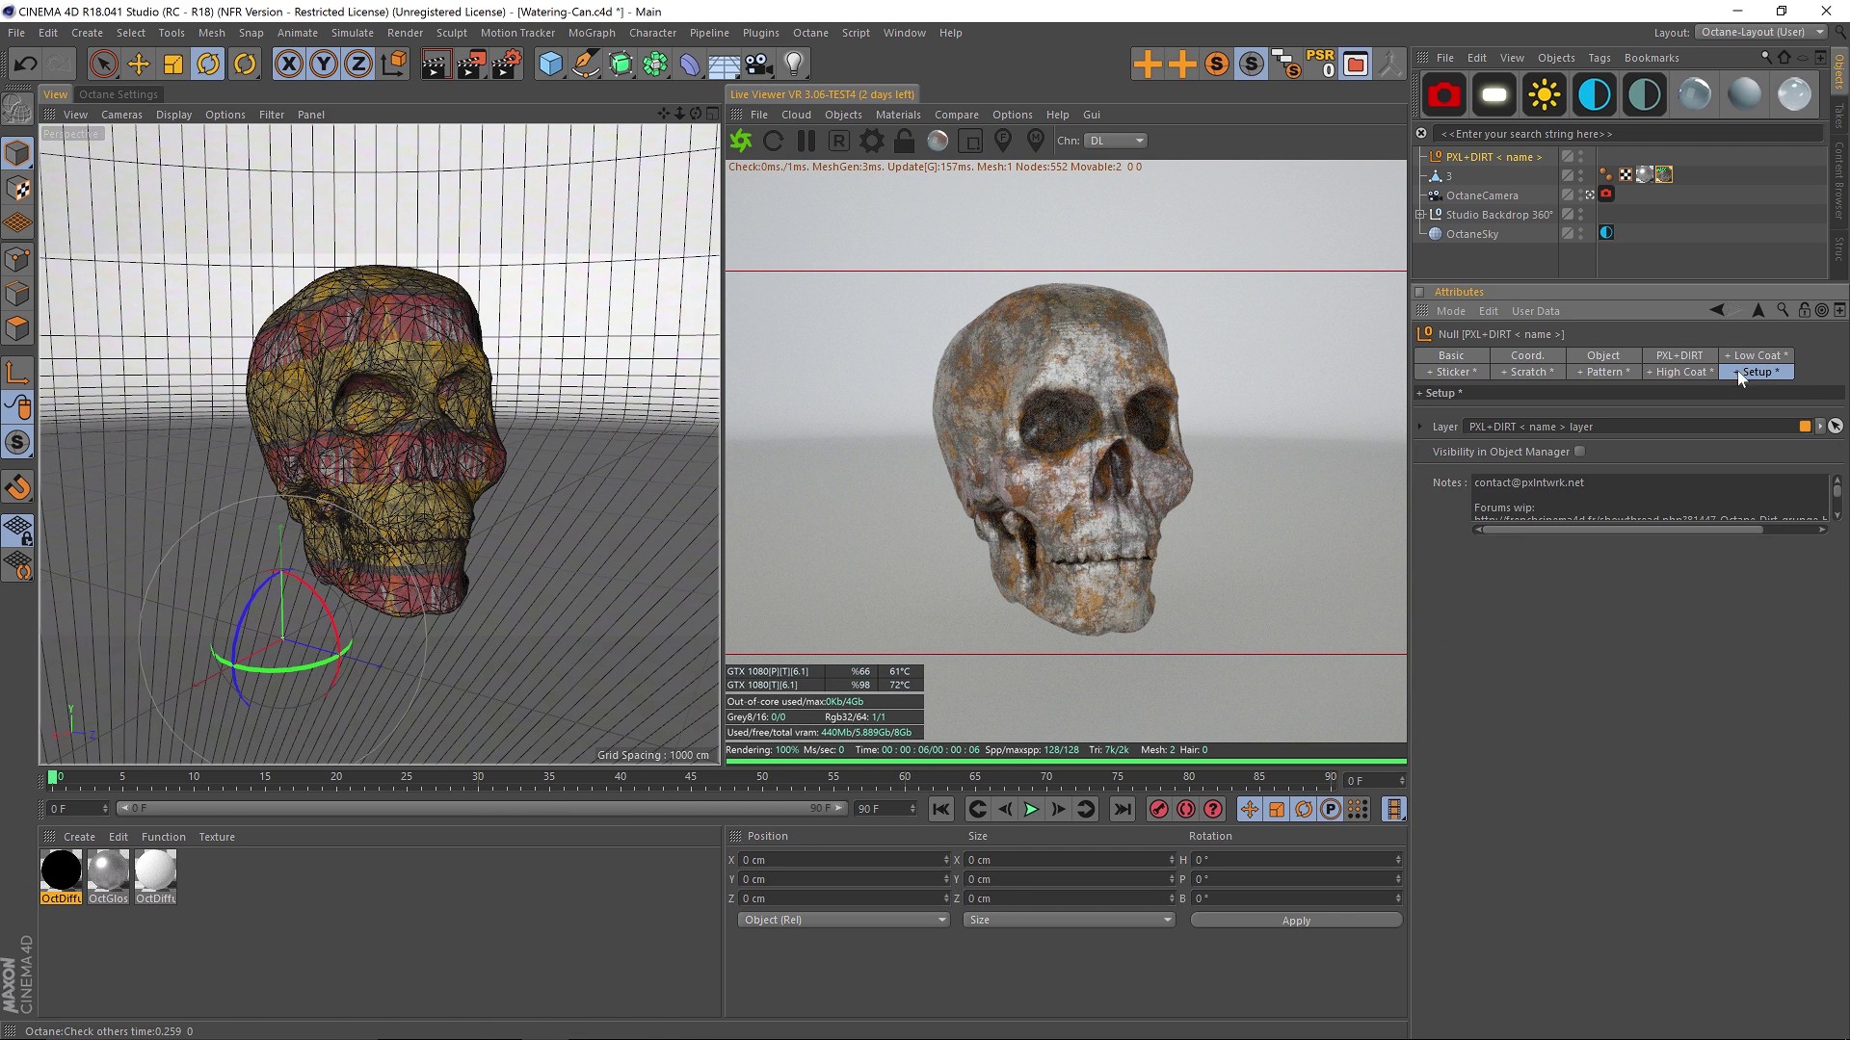
pyautogui.click(1576, 450)
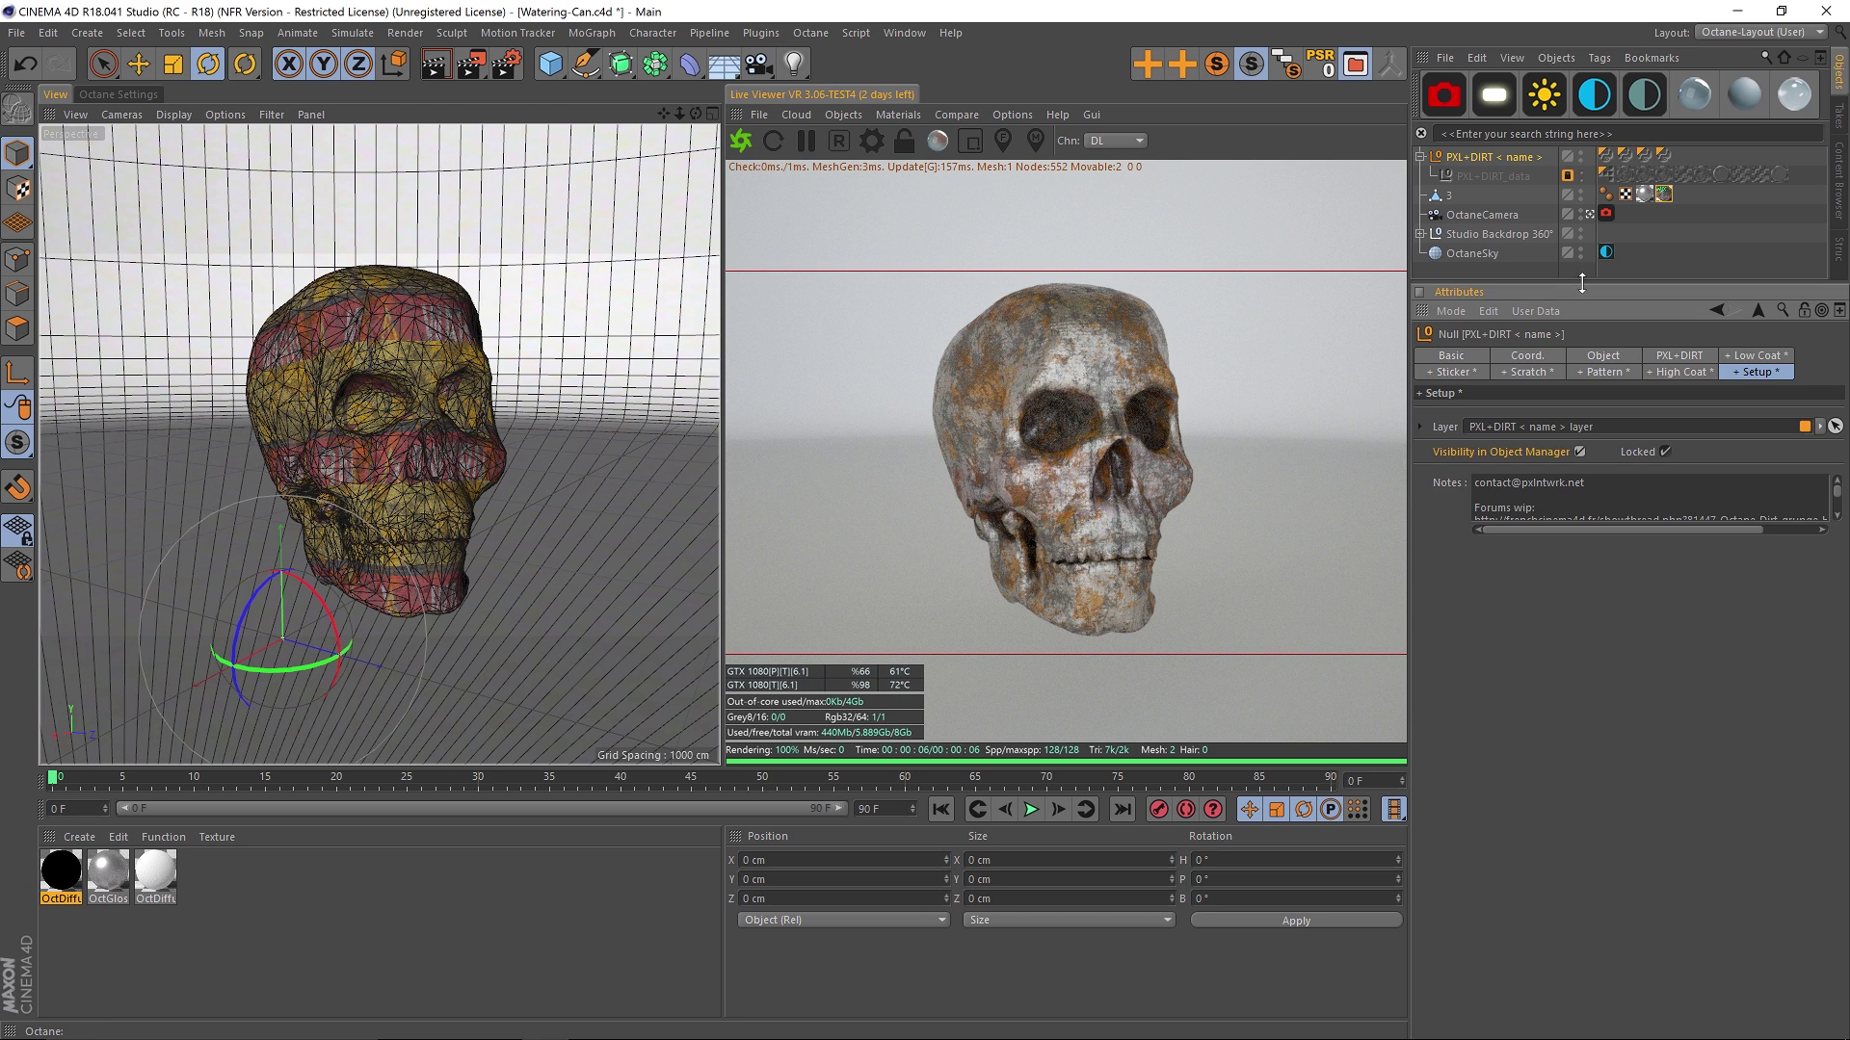
pyautogui.moveTo(1583, 290); pyautogui.dragTo(1583, 408)
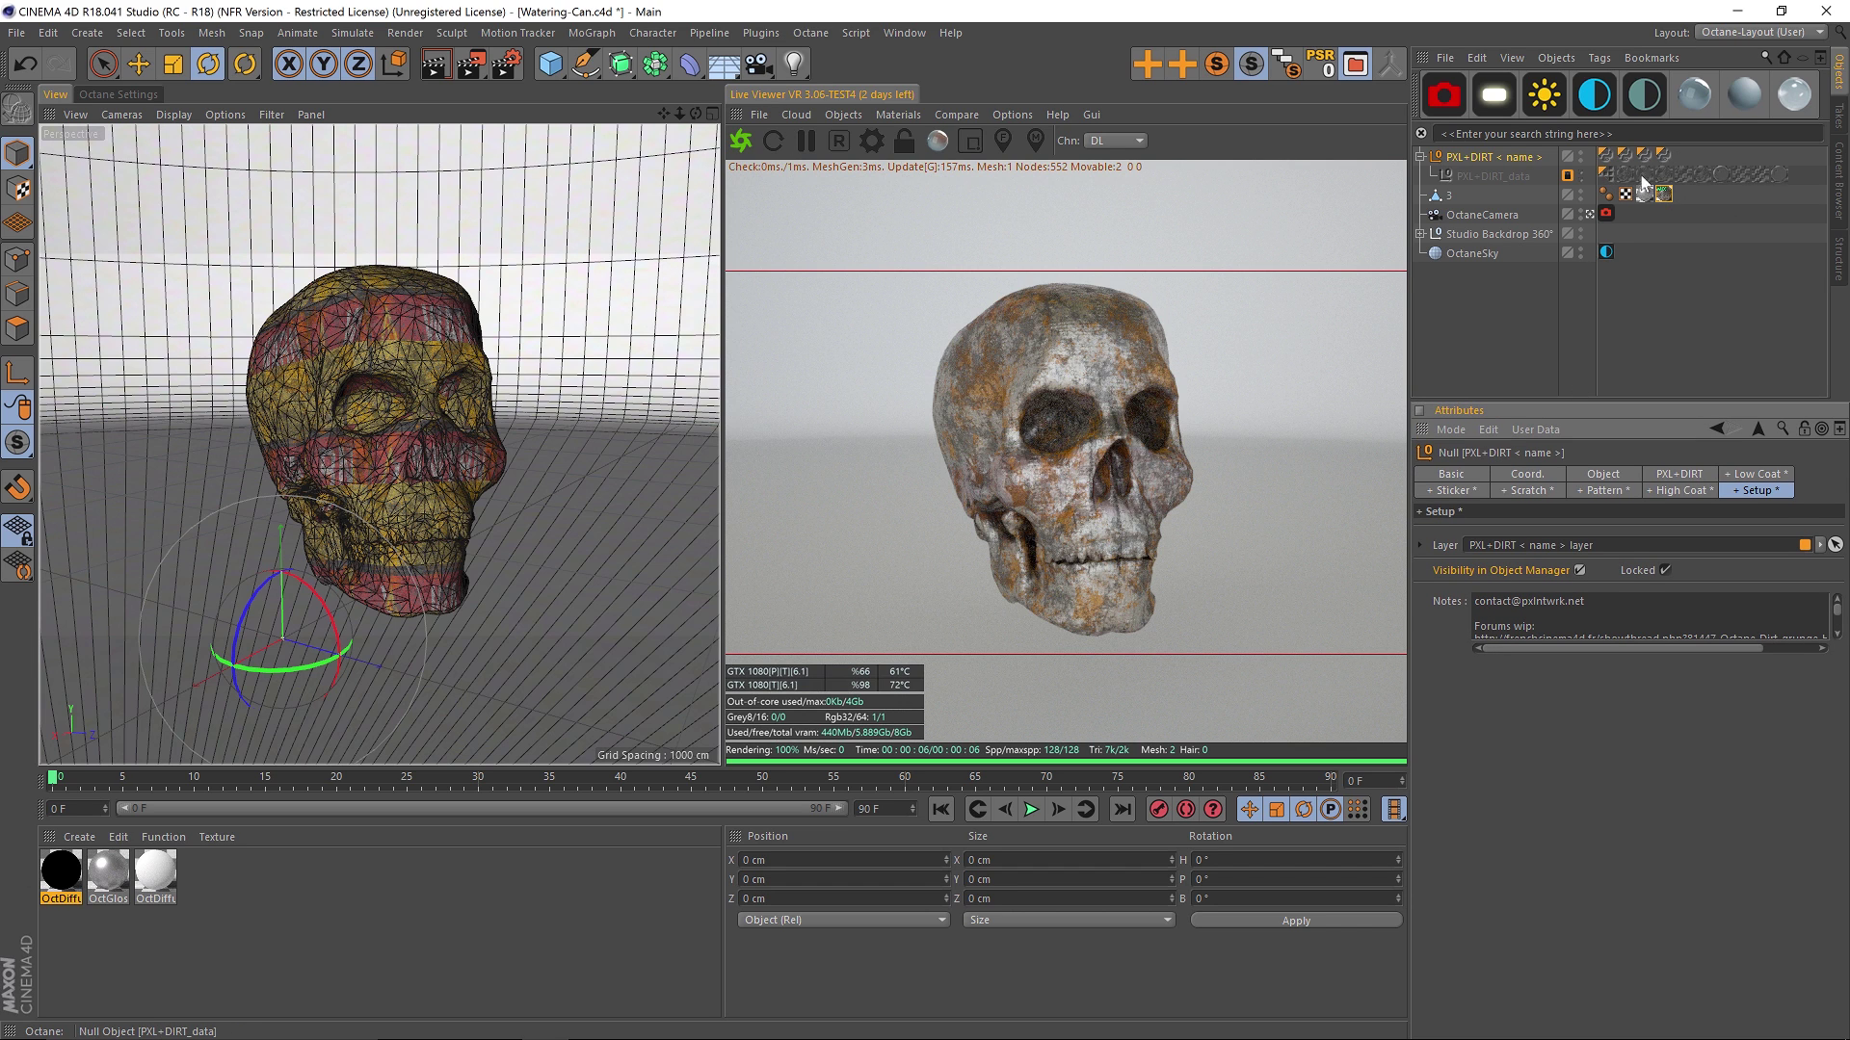
pyautogui.click(1665, 570)
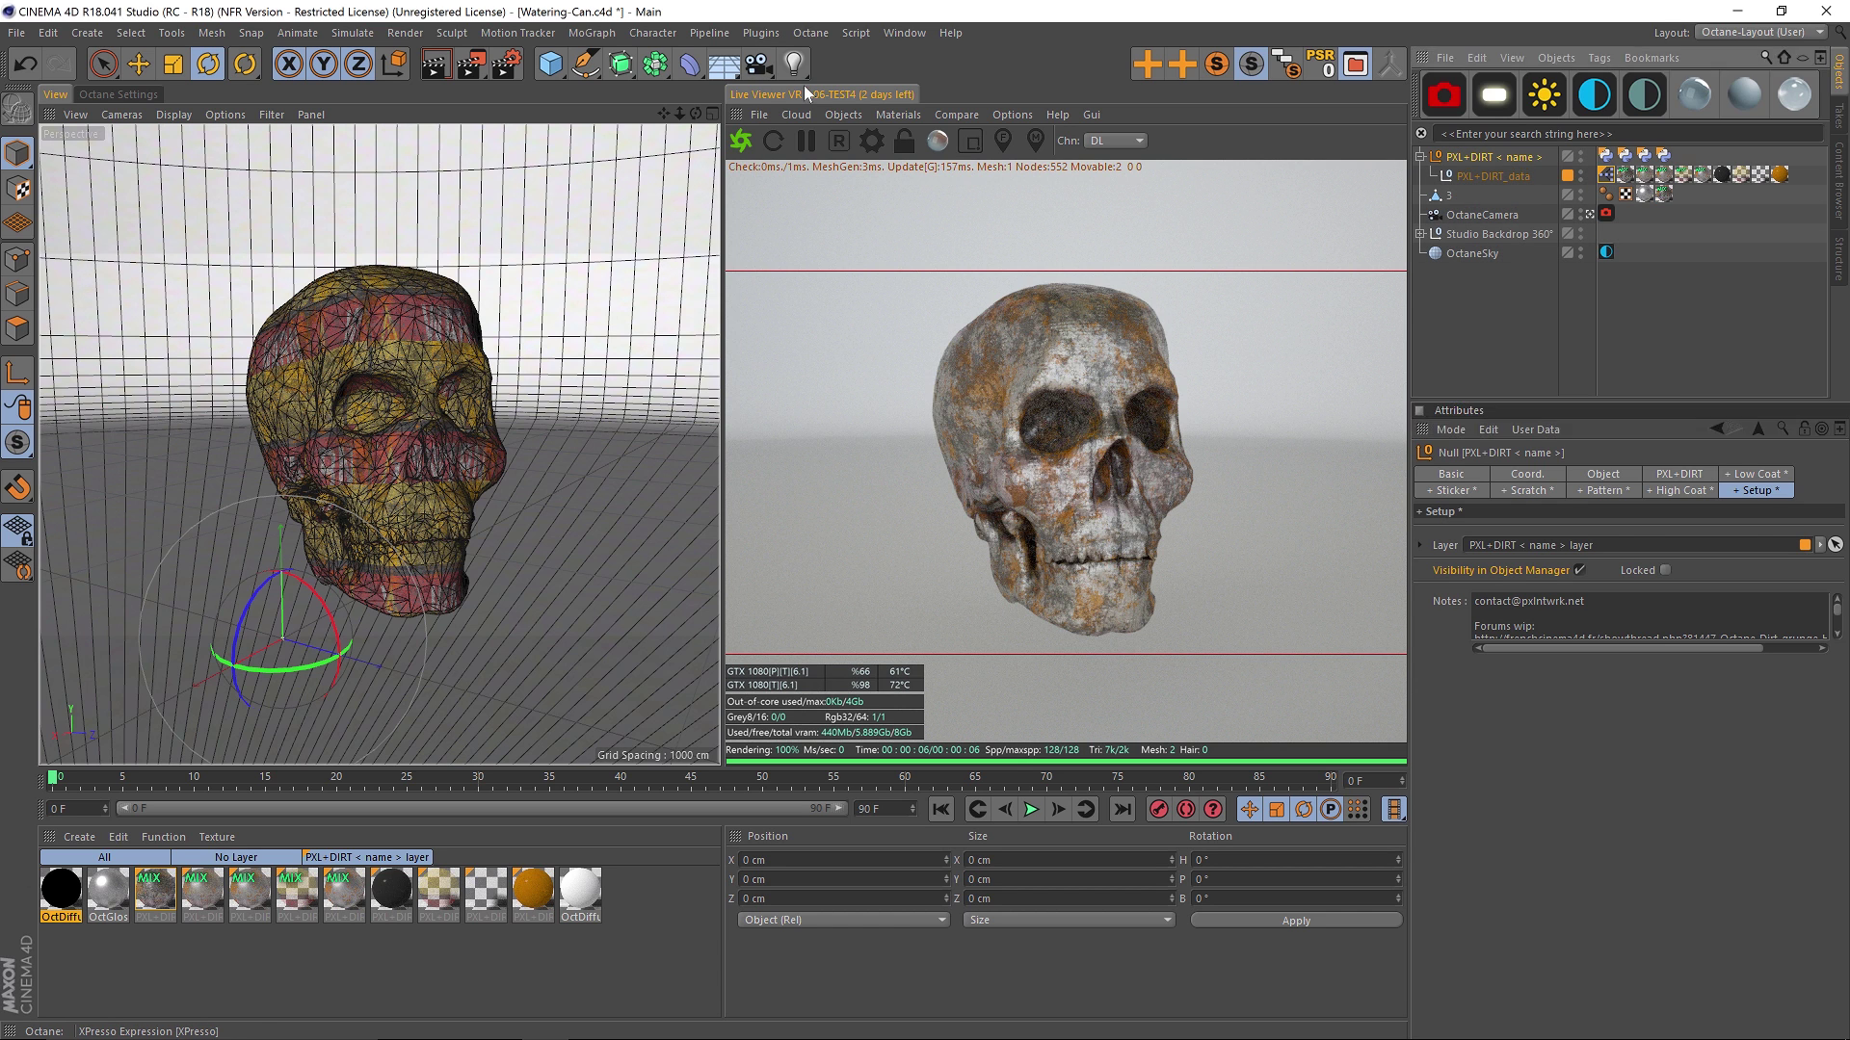
# Step: Inspect the data object's XPresso node network, then return to the PXL+DIRT settings
pyautogui.doubleClick(1605, 155)
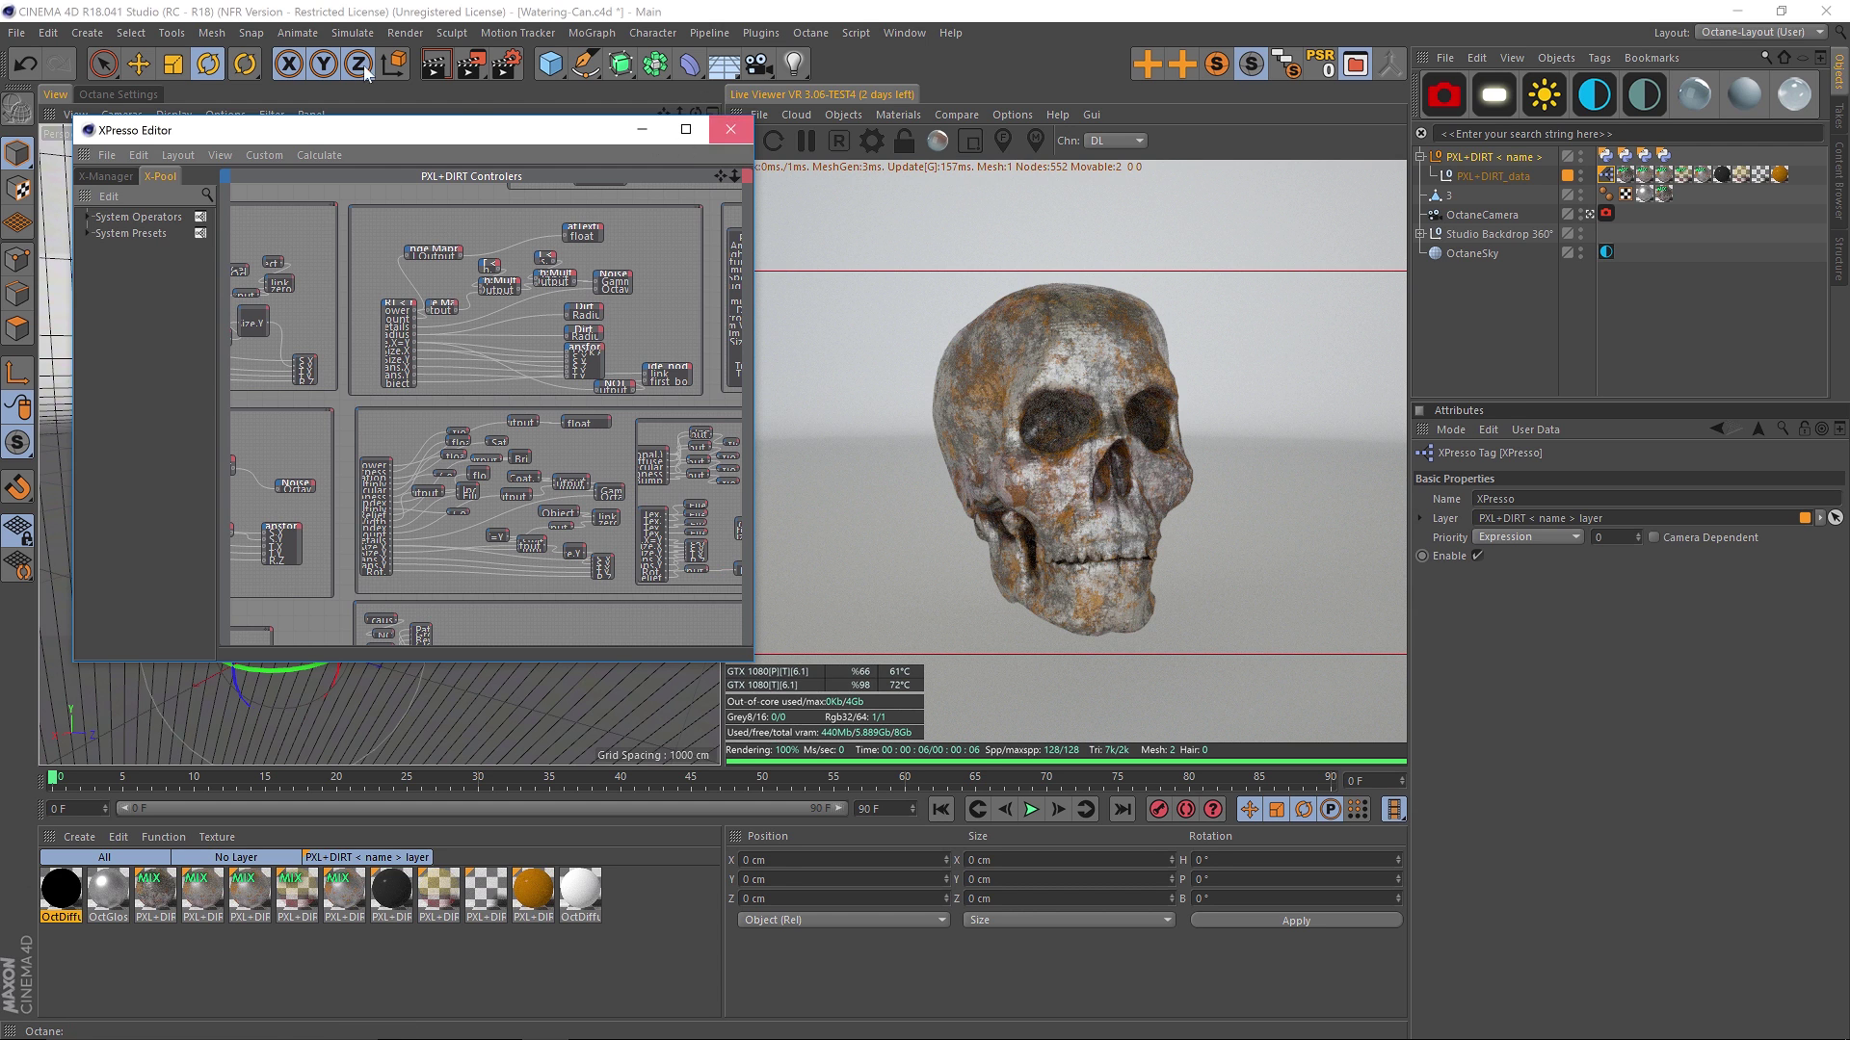
pyautogui.click(730, 130)
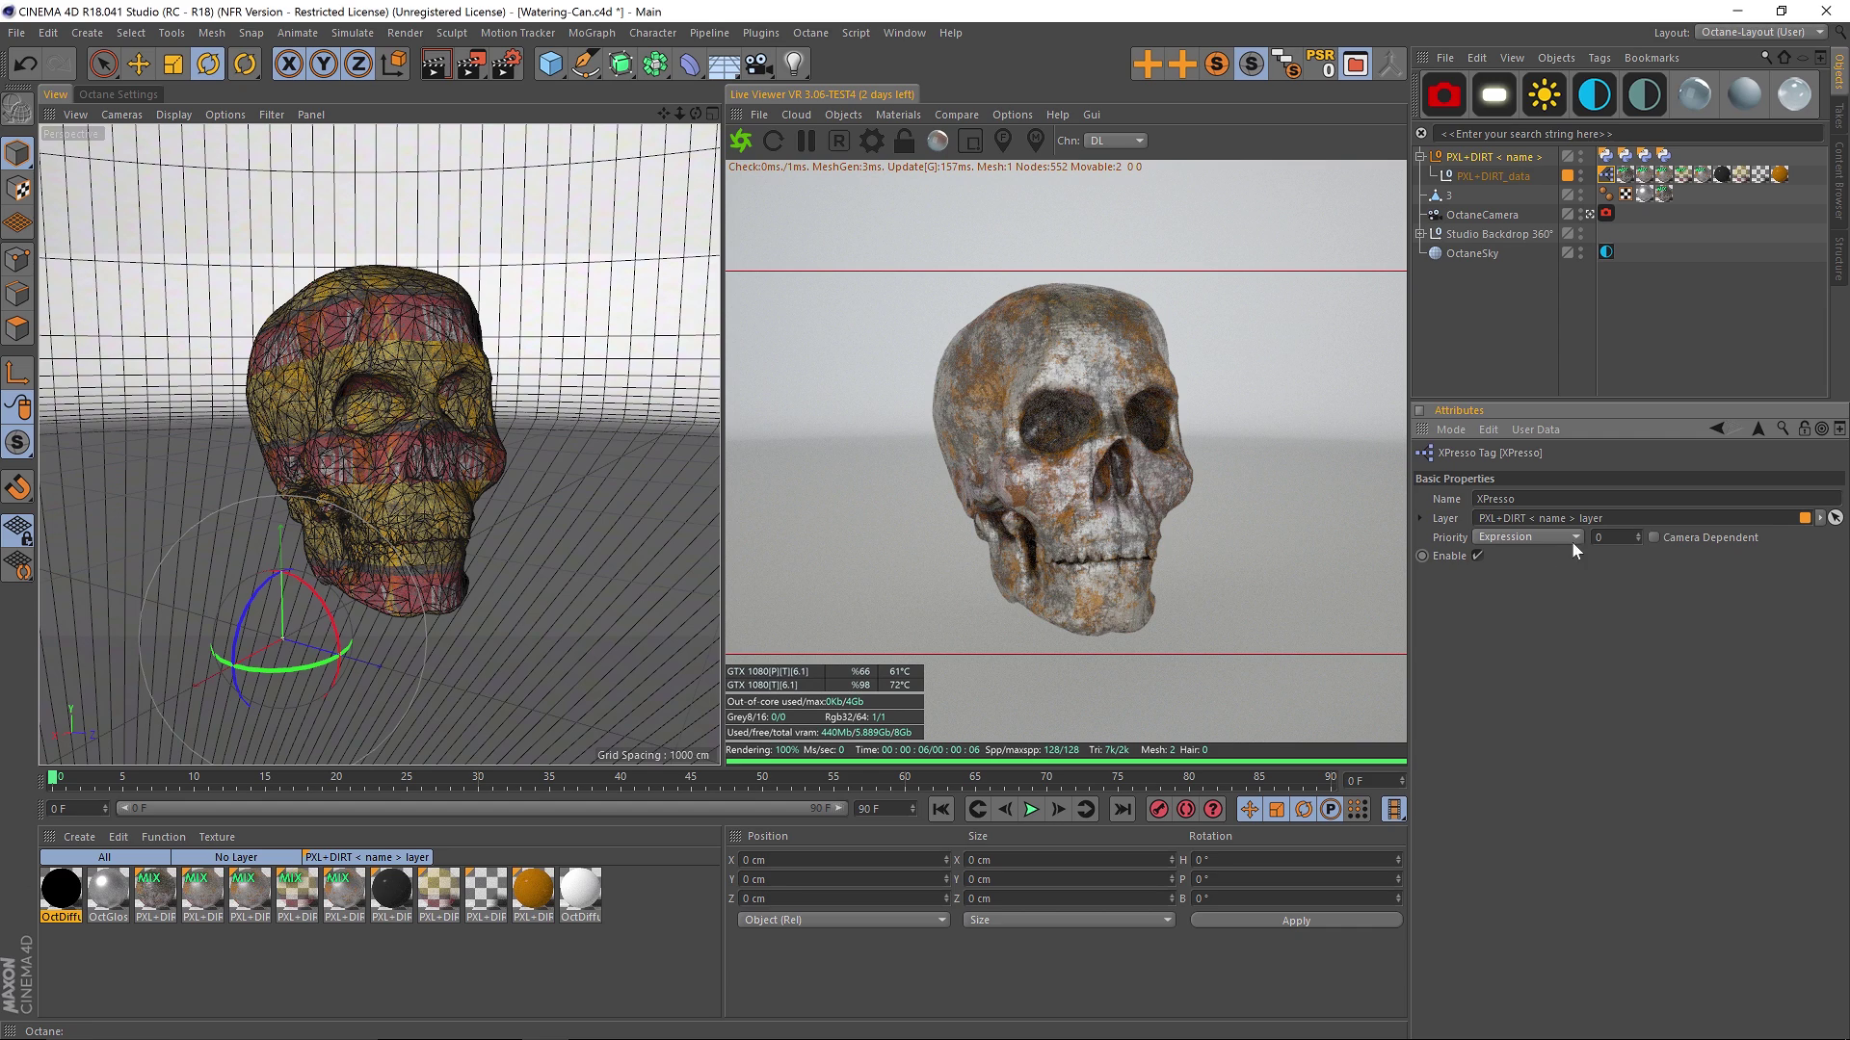
pyautogui.click(1632, 362)
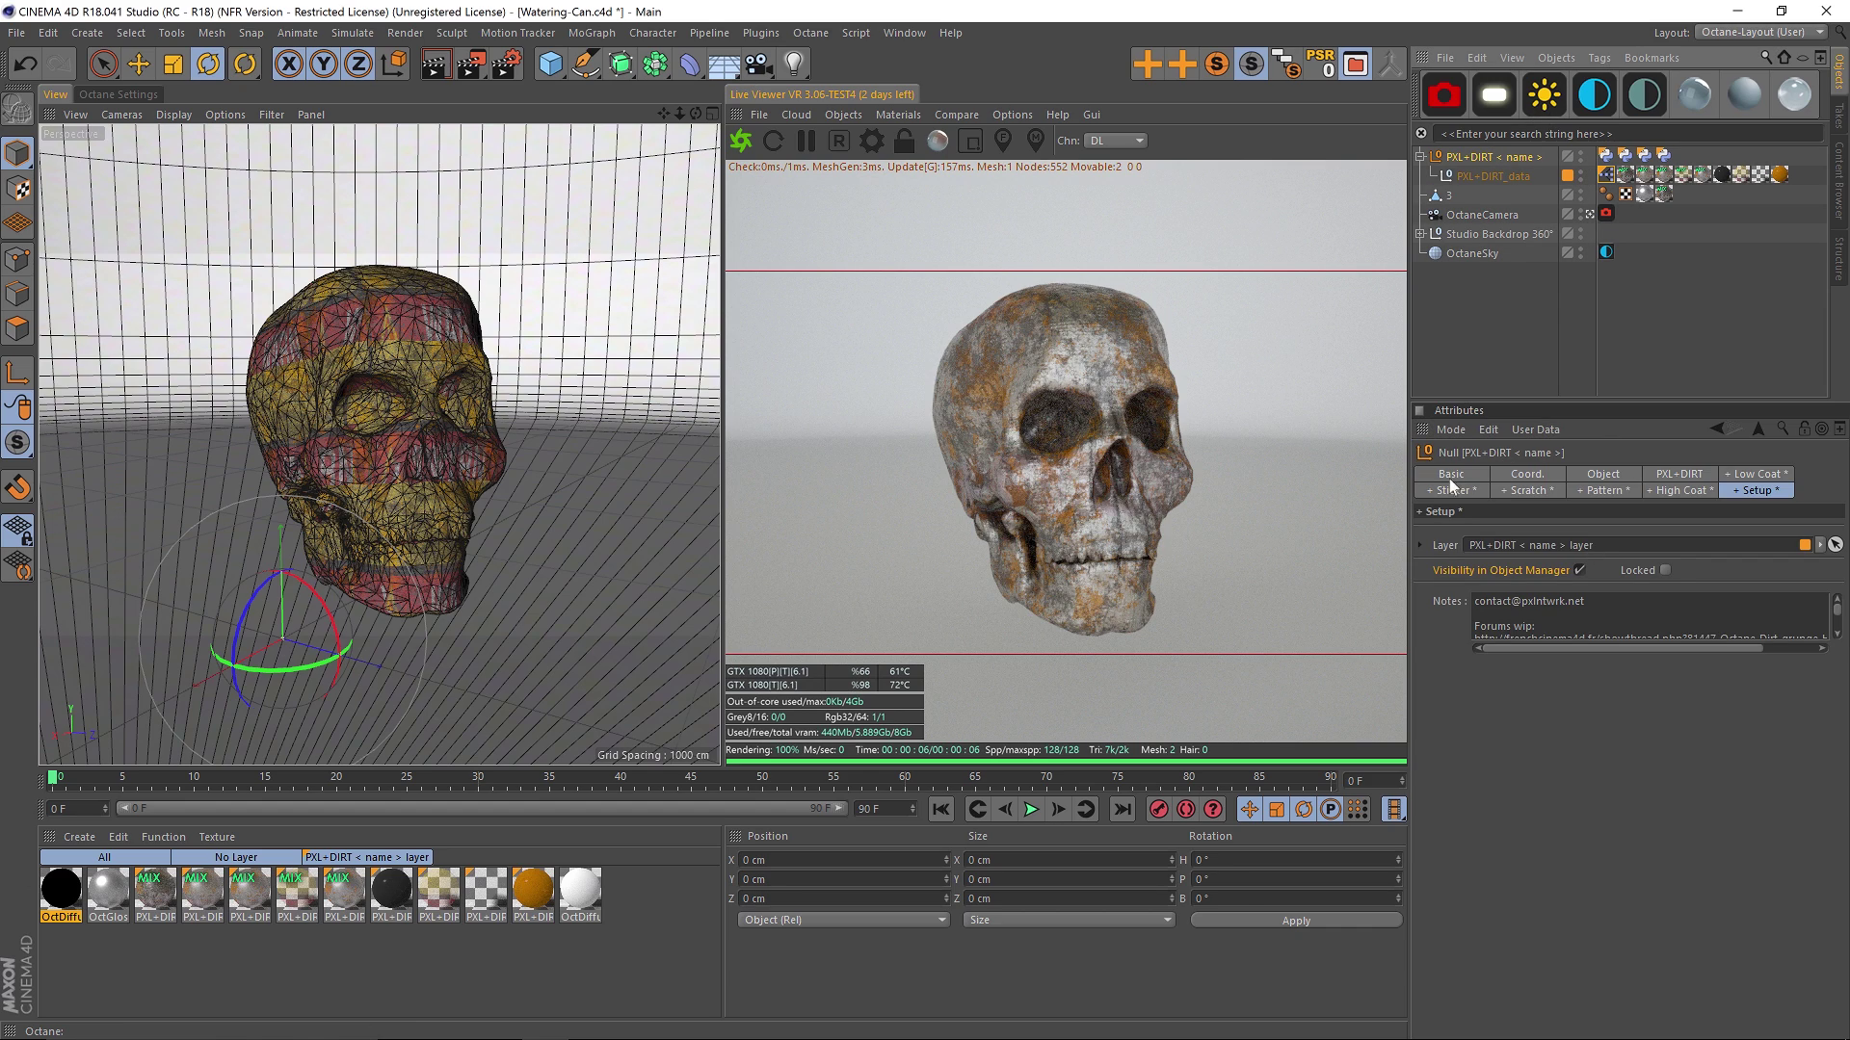